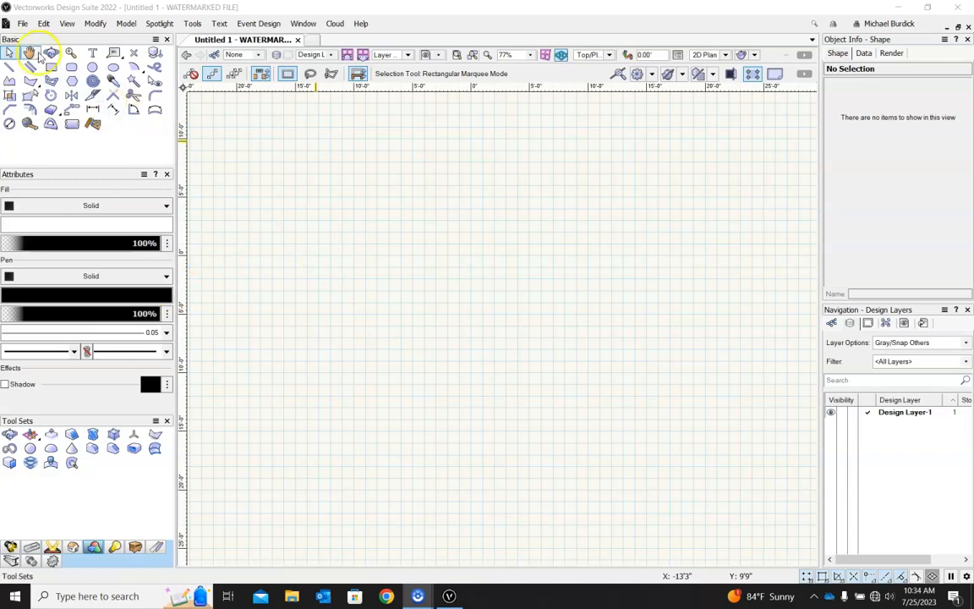
Draw a 9'0" by 9'0" square in plan view, just below and slightly to the left of the drawing origin.
{"action": "left_click", "coordinate": [51, 67]}
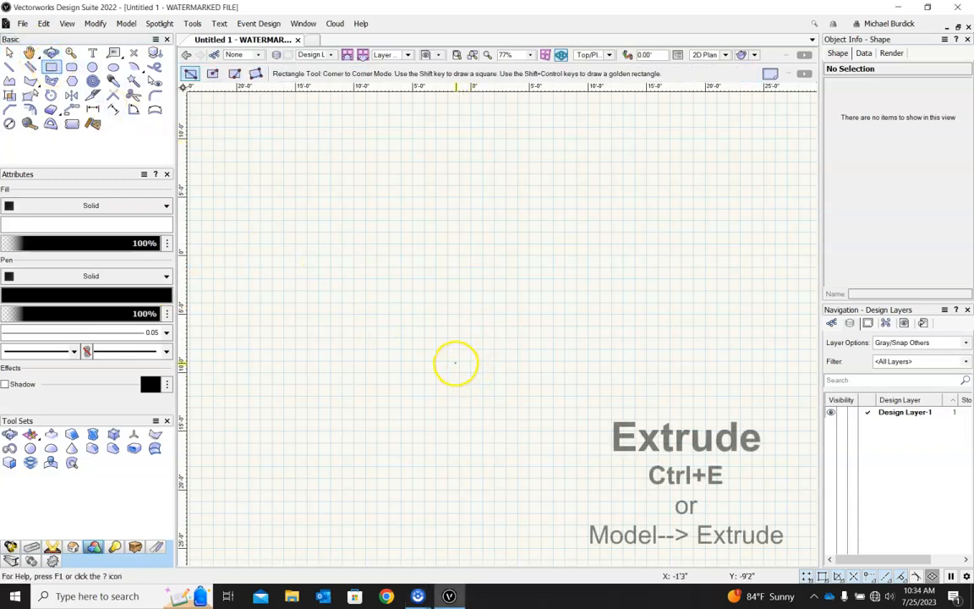
{"action": "left_click", "coordinate": [400, 369]}
{"action": "left_click", "coordinate": [505, 266]}
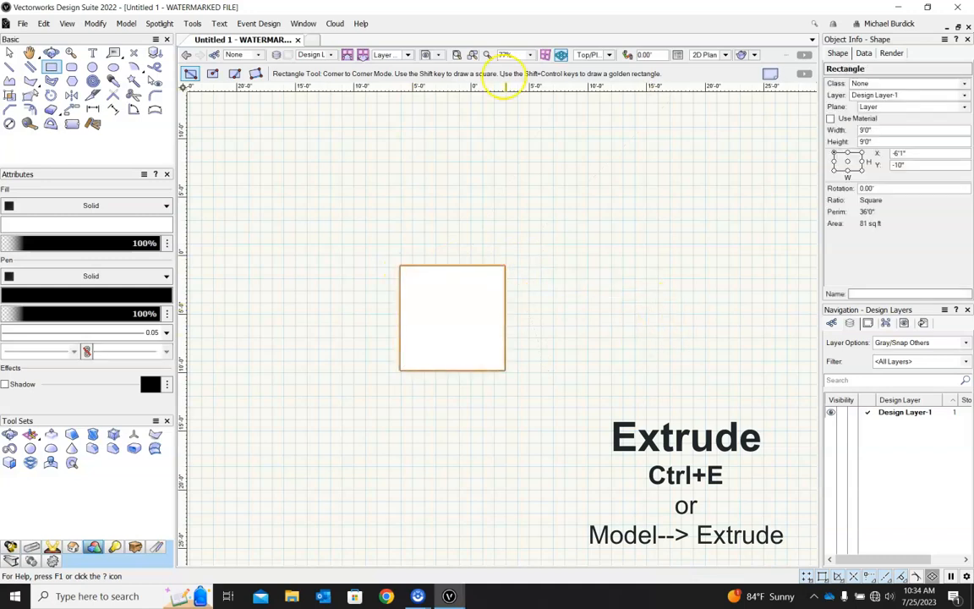
{"action": "left_click", "coordinate": [608, 54]}
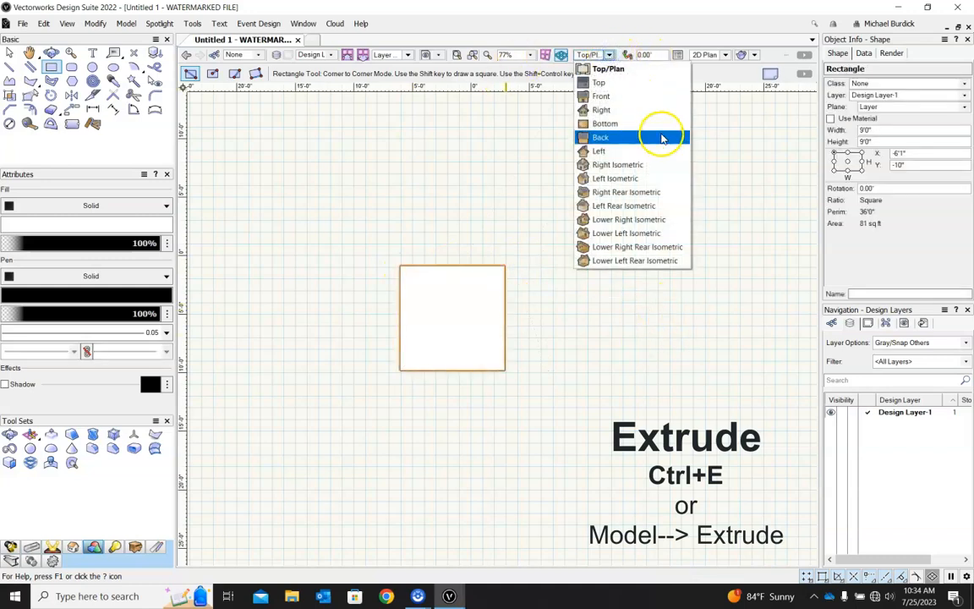
{"action": "left_click", "coordinate": [546, 145]}
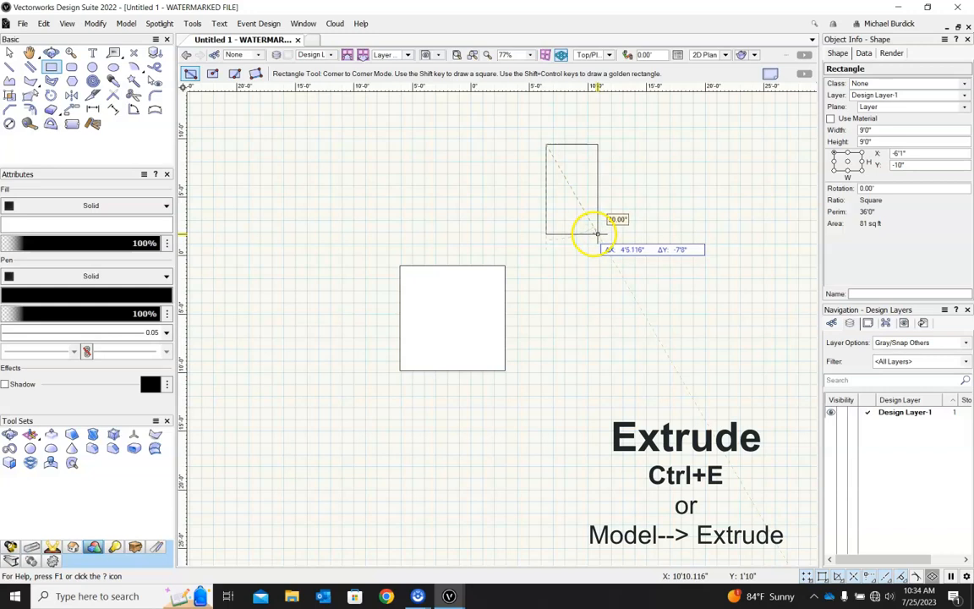
{"action": "key", "text": "Escape"}
Extrude the square to a height of 4'0".
{"action": "middle_click_drag", "start_coordinate": [572, 361], "coordinate": [611, 196], "text": "ctrl"}
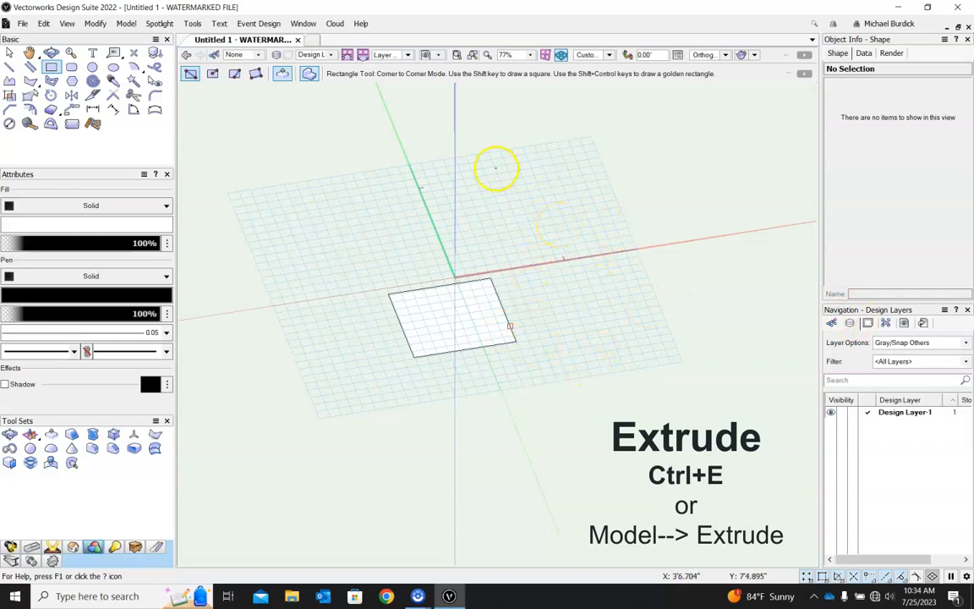
{"action": "left_click", "coordinate": [9, 53]}
{"action": "left_click", "coordinate": [440, 290]}
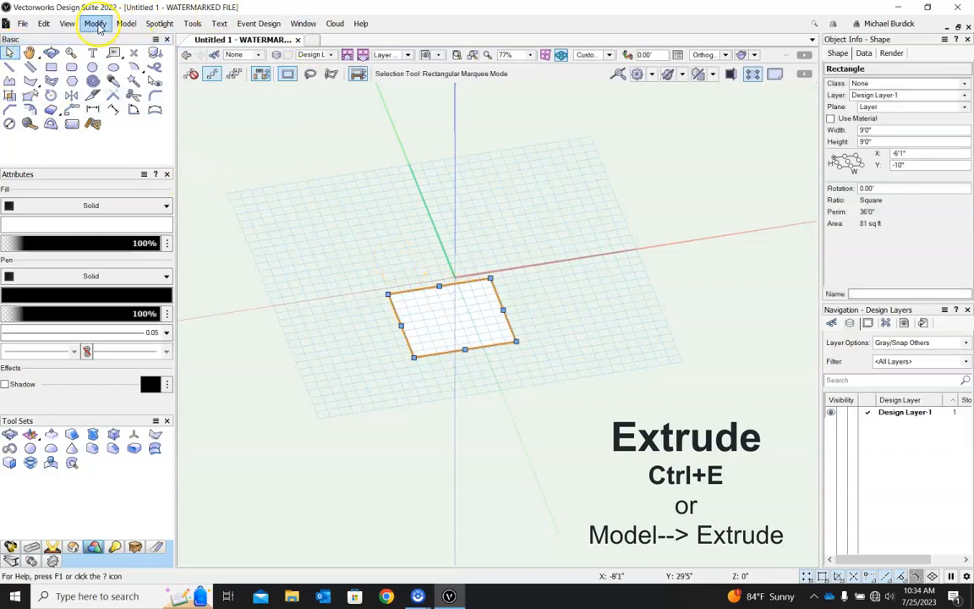
{"action": "left_click", "coordinate": [125, 25]}
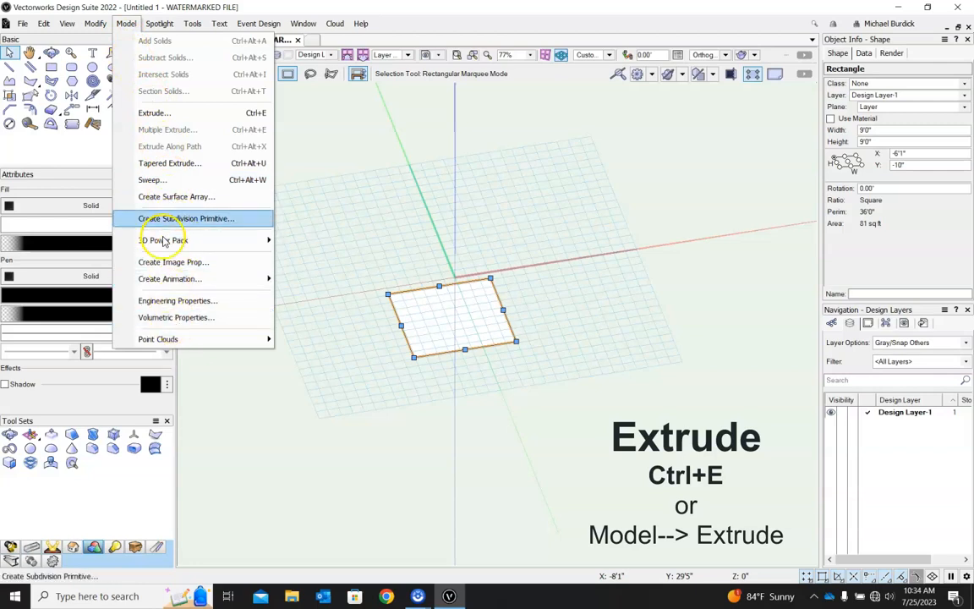
{"action": "mouse_move", "coordinate": [98, 28]}
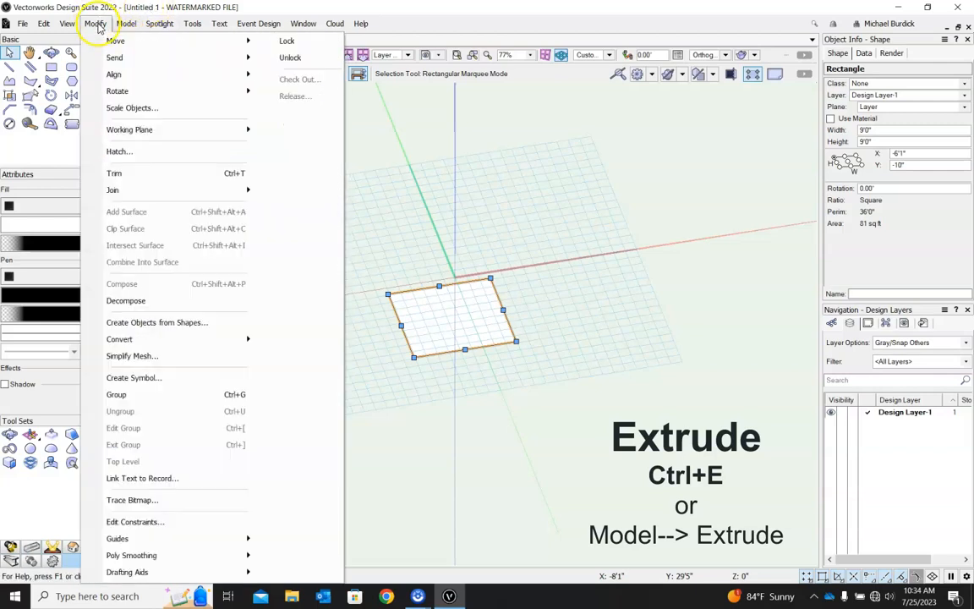
{"action": "mouse_move", "coordinate": [129, 27]}
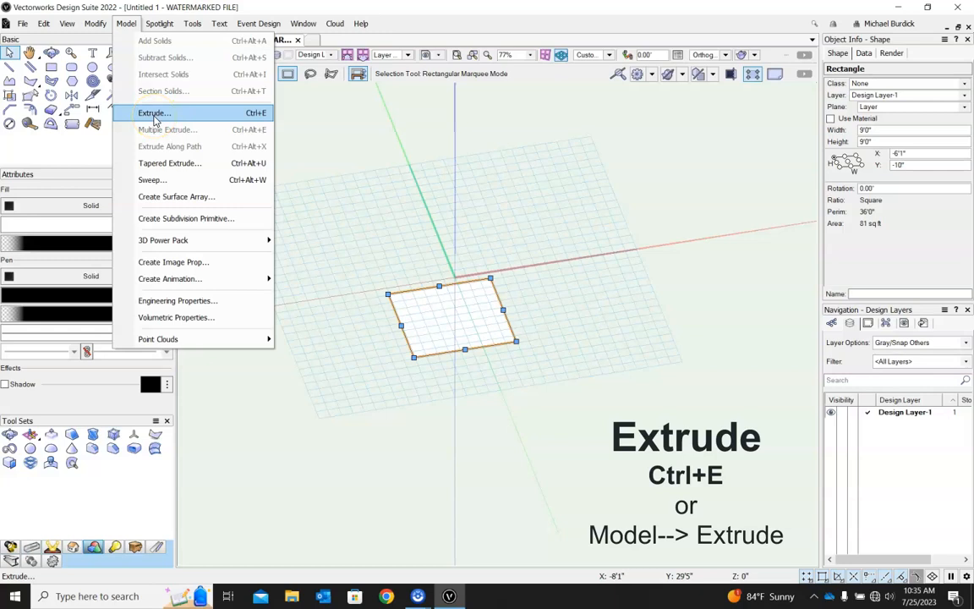
{"action": "left_click", "coordinate": [155, 115]}
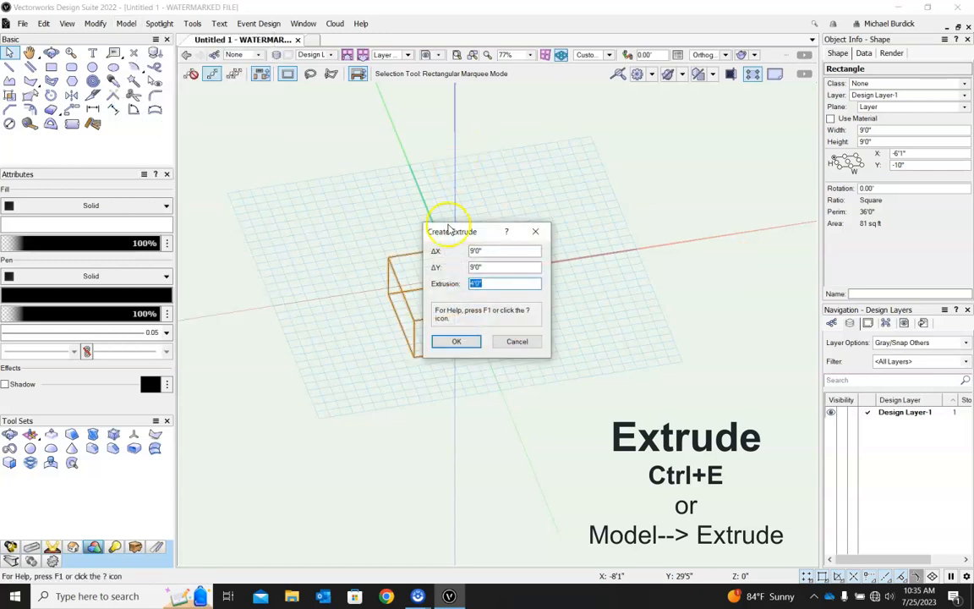
{"action": "left_click", "coordinate": [461, 341]}
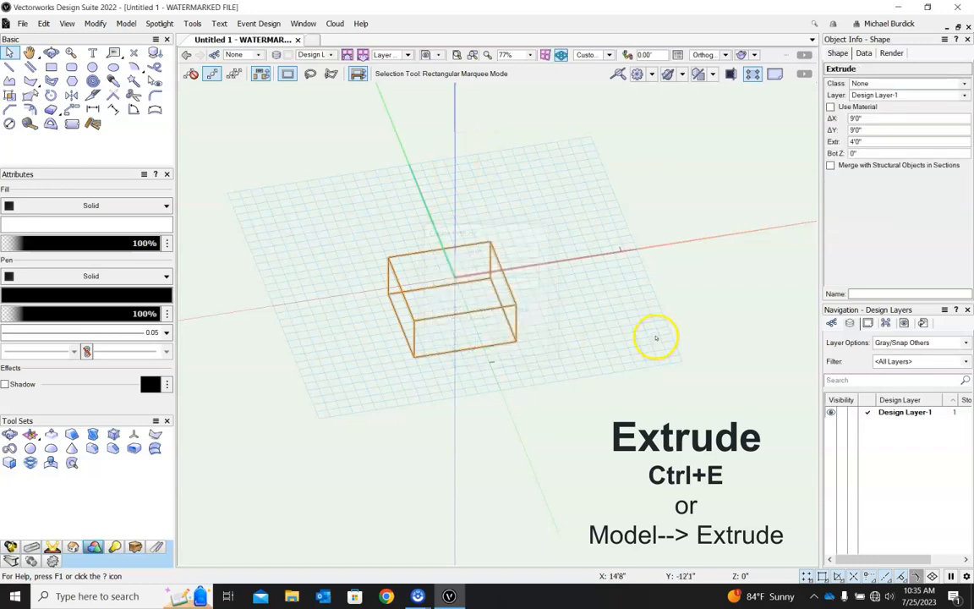
Display the extruded box in Shaded render mode and check it from several angles.
{"action": "mouse_move", "coordinate": [628, 351]}
{"action": "middle_mouse_down", "text": "ctrl"}
{"action": "mouse_move", "coordinate": [642, 334]}
{"action": "mouse_move", "coordinate": [616, 285]}
{"action": "mouse_move", "coordinate": [621, 296]}
{"action": "mouse_move", "coordinate": [620, 270]}
{"action": "mouse_move", "coordinate": [478, 350]}
{"action": "mouse_move", "coordinate": [582, 361]}
{"action": "mouse_move", "coordinate": [465, 361]}
{"action": "mouse_move", "coordinate": [456, 125]}
{"action": "mouse_move", "coordinate": [463, 129]}
{"action": "middle_mouse_up", "text": "ctrl"}
{"action": "left_click", "coordinate": [683, 74]}
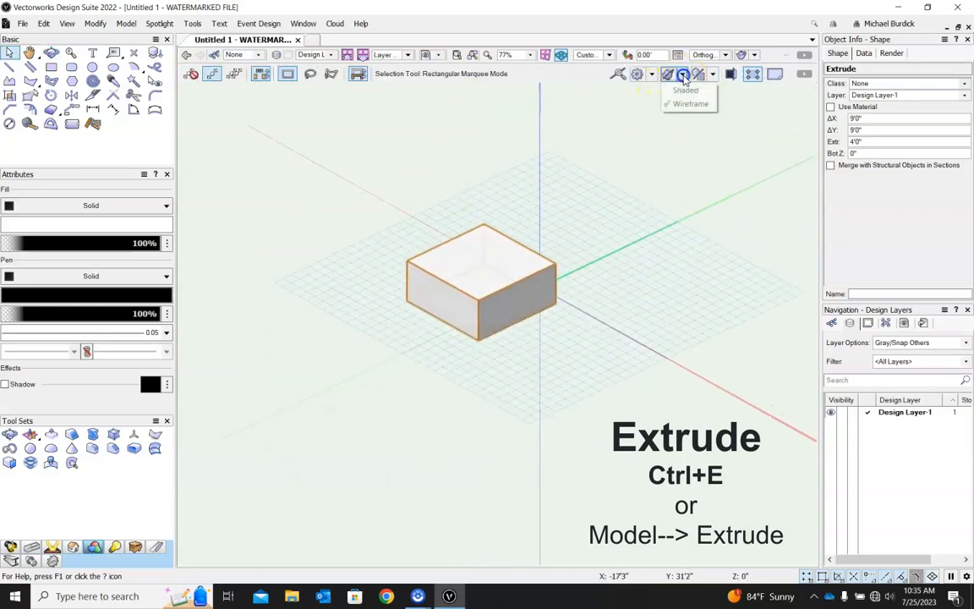
{"action": "left_click", "coordinate": [685, 92]}
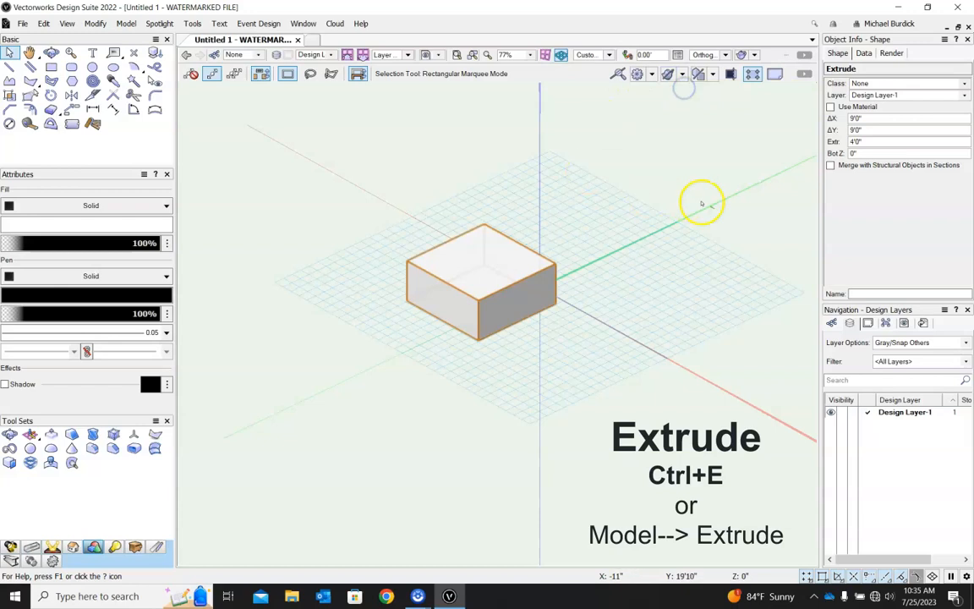
{"action": "middle_click_drag", "start_coordinate": [382, 328], "coordinate": [433, 345], "text": "ctrl"}
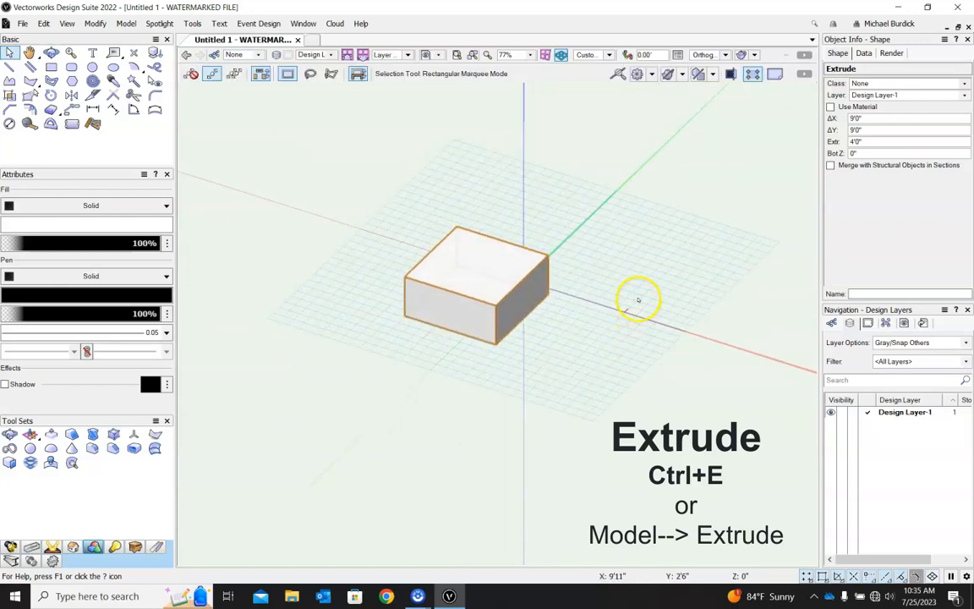
{"action": "middle_click_drag", "start_coordinate": [584, 347], "coordinate": [607, 269], "text": "ctrl"}
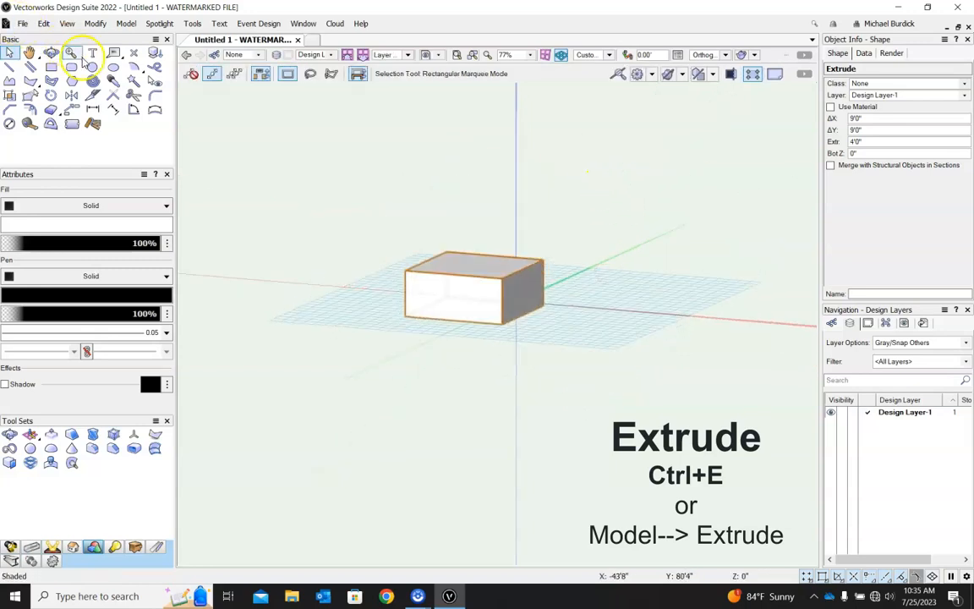
Draw a circle with a radius of about 4'7" in front of the box and extrude it 10'0".
{"action": "left_click", "coordinate": [92, 67]}
{"action": "left_click", "coordinate": [565, 392]}
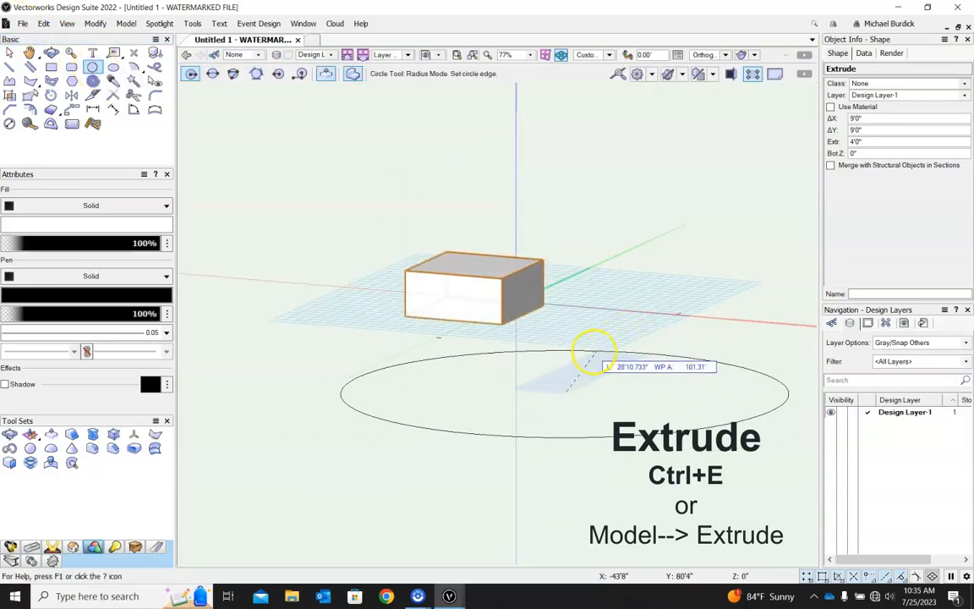
{"action": "left_click", "coordinate": [572, 385]}
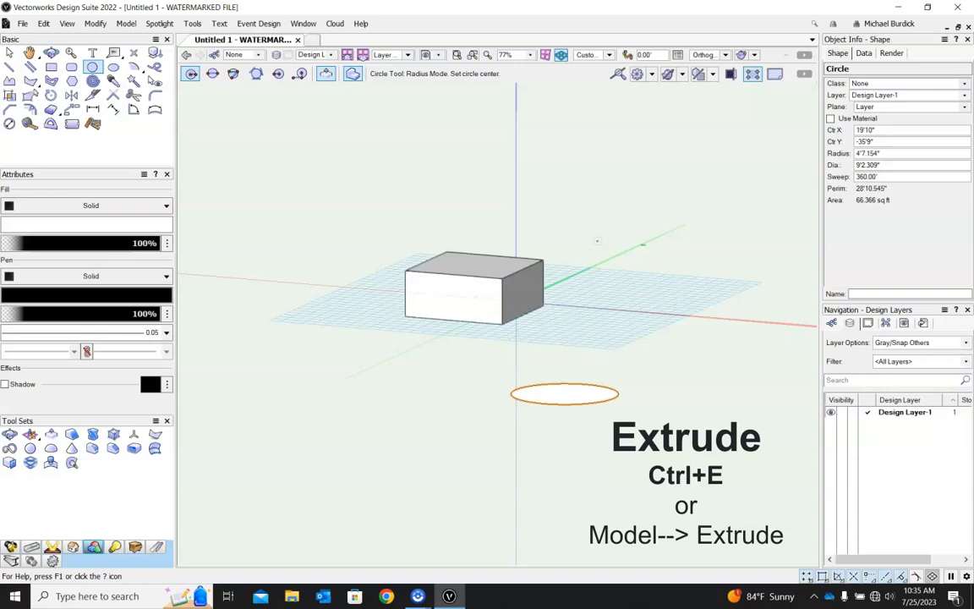
{"action": "key", "text": "ctrl+e"}
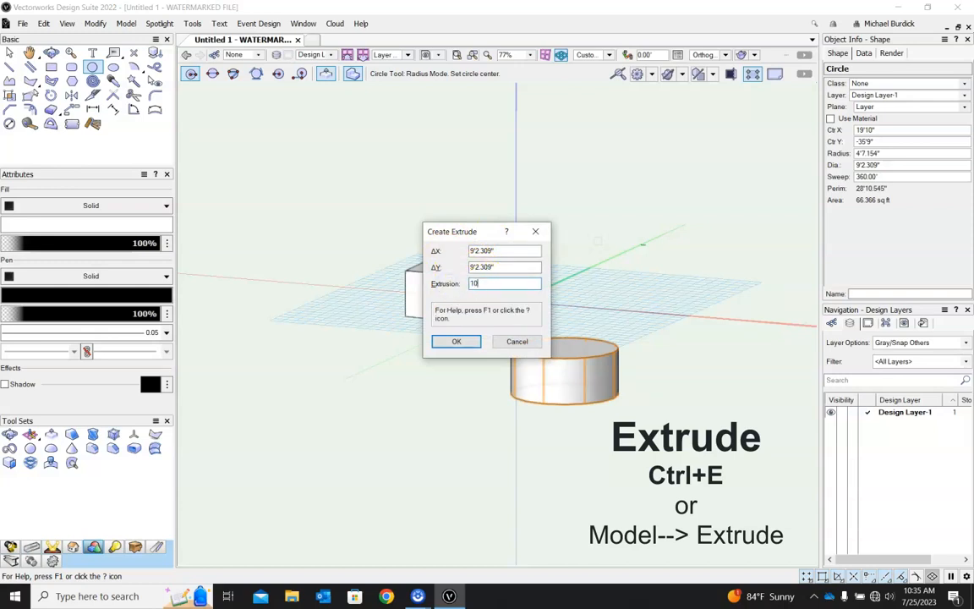
{"action": "key", "text": "Return"}
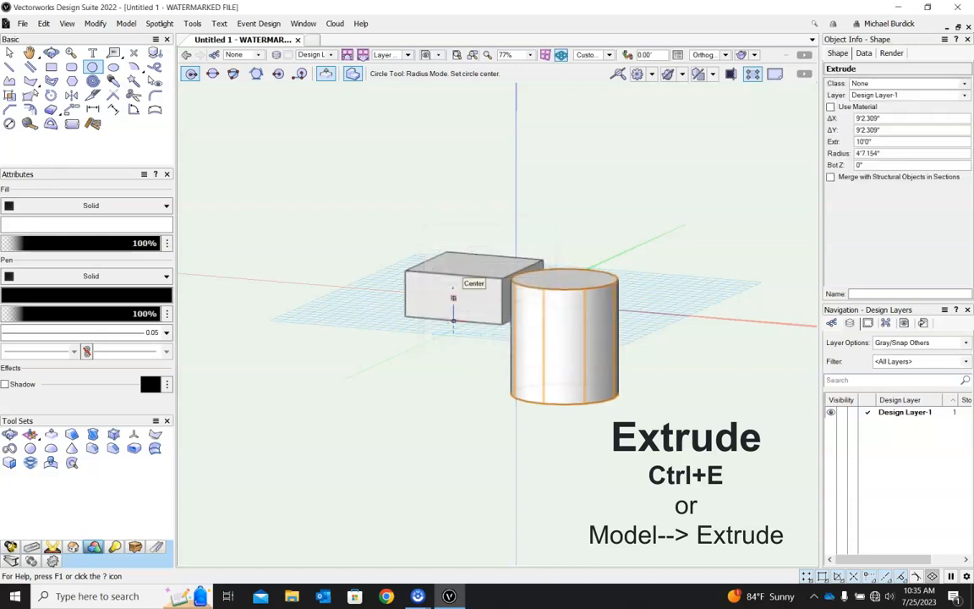
Delete the extruded cylinder so that only the box remains.
{"action": "middle_click_drag", "start_coordinate": [403, 202], "coordinate": [429, 237], "text": "shift"}
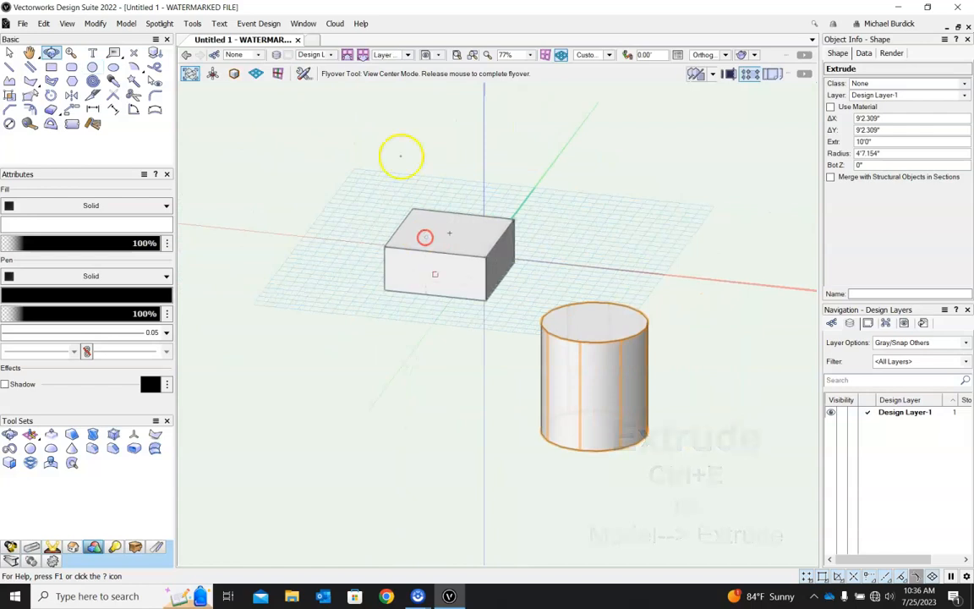
{"action": "left_click", "coordinate": [15, 54]}
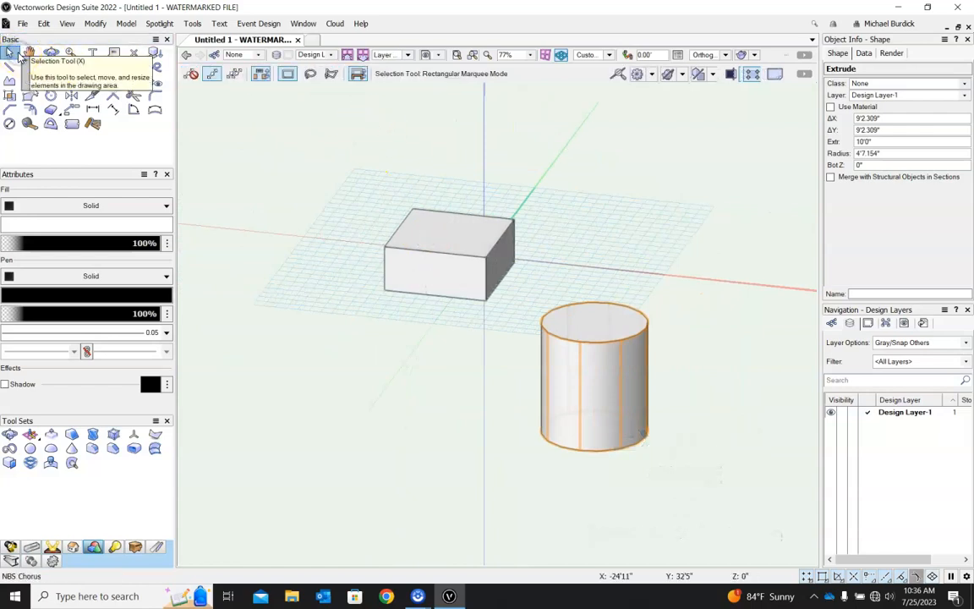
{"action": "key", "text": "Delete"}
Select the box and examine its X and Y dimensions, extrusion height and bottom Z value.
{"action": "left_click", "coordinate": [496, 251]}
{"action": "middle_click_drag", "start_coordinate": [745, 246], "coordinate": [646, 269], "text": "shift"}
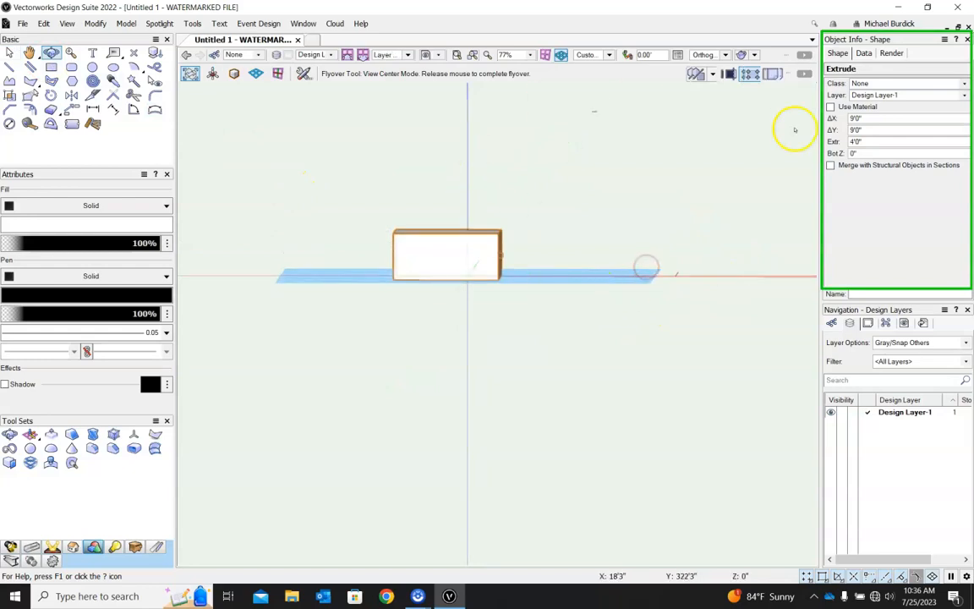
{"action": "left_click", "coordinate": [872, 143]}
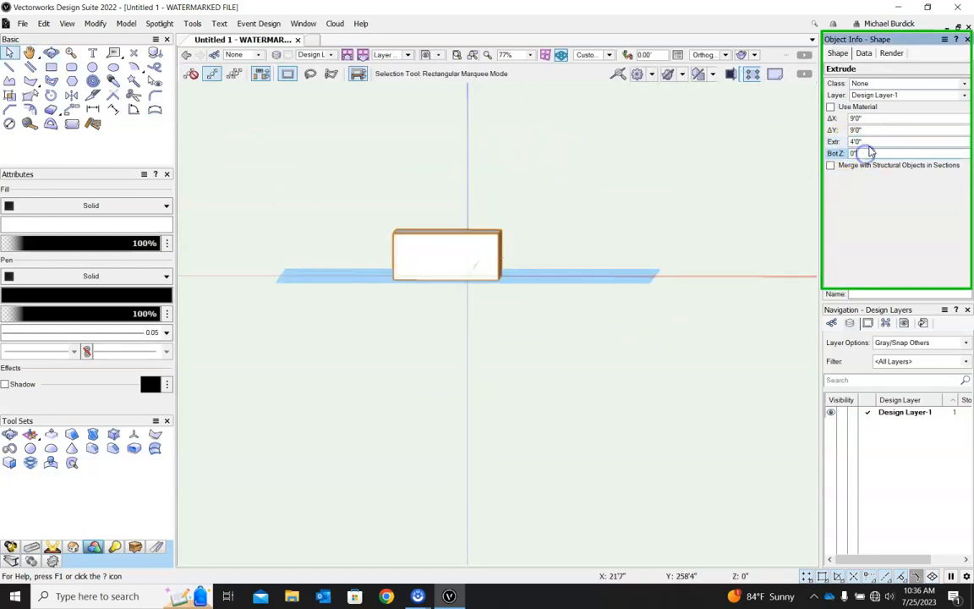
{"action": "left_click", "coordinate": [866, 120]}
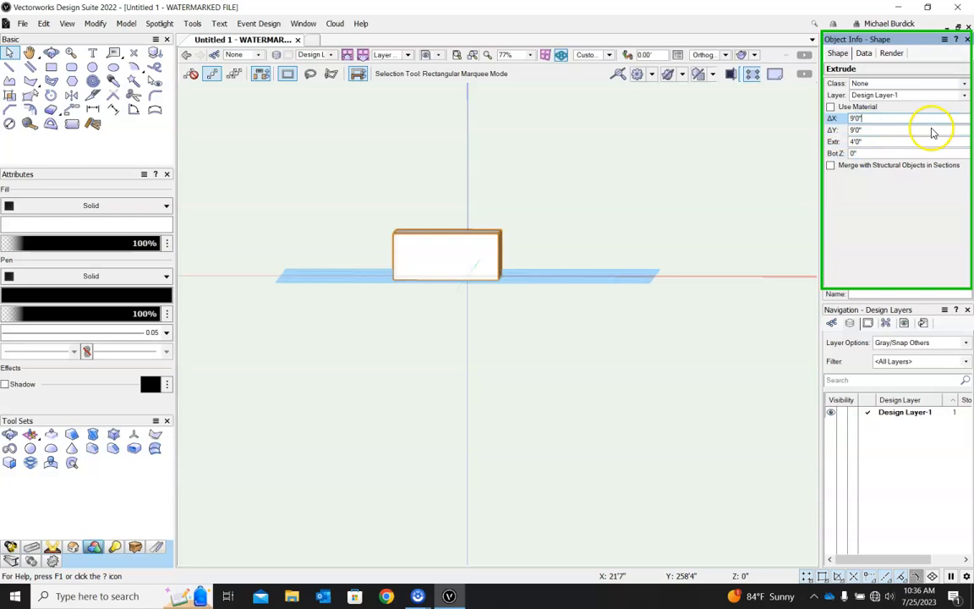
{"action": "type", "text": "00"}
Examine the box's footprint in Top/Plan view, and its extrusion height and bottom Z value in a 3D view.
{"action": "left_click", "coordinate": [665, 180]}
{"action": "left_click", "coordinate": [608, 54]}
{"action": "left_click", "coordinate": [606, 71]}
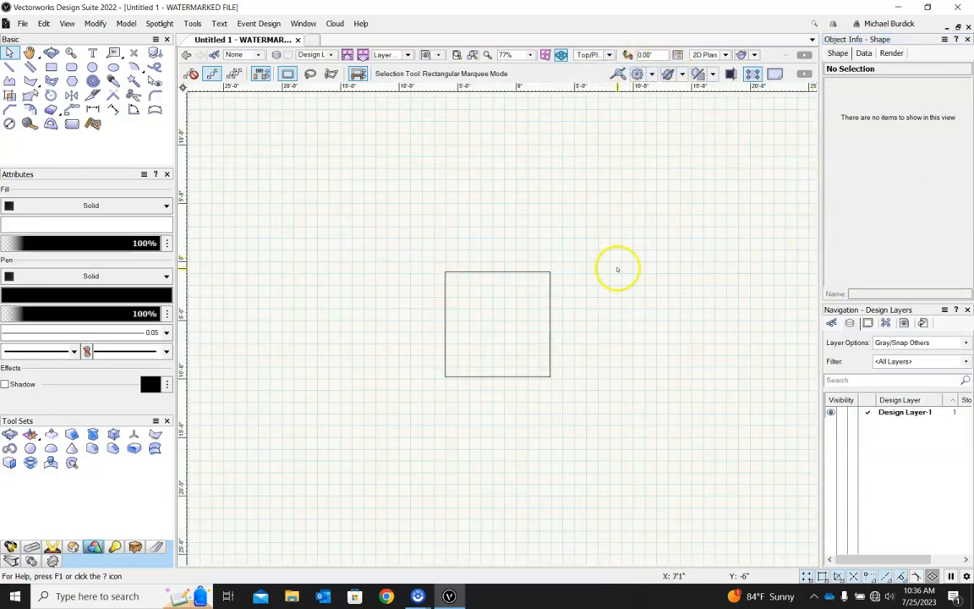
{"action": "left_click", "coordinate": [506, 270]}
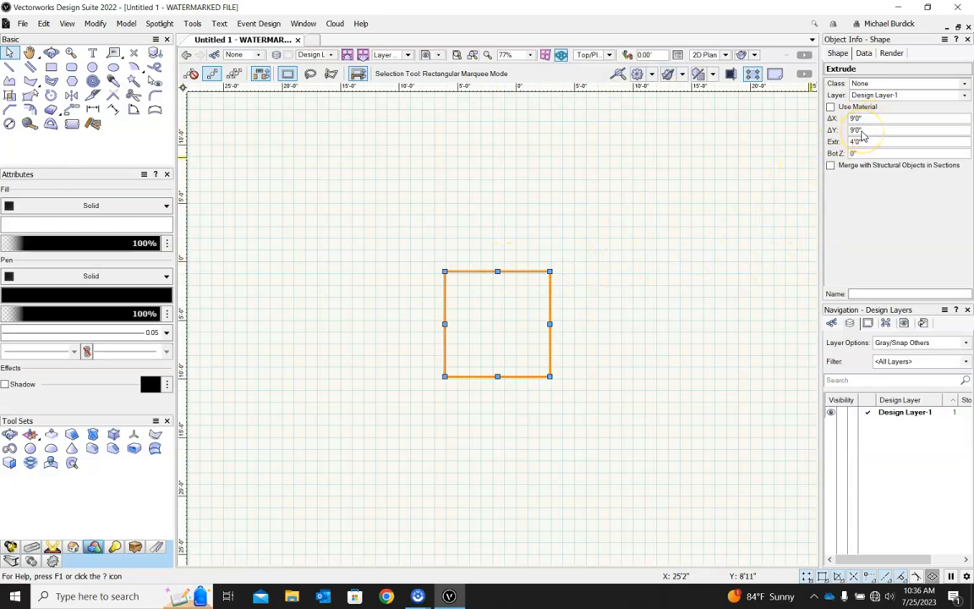
{"action": "middle_click_drag", "start_coordinate": [581, 381], "coordinate": [601, 170], "text": "ctrl"}
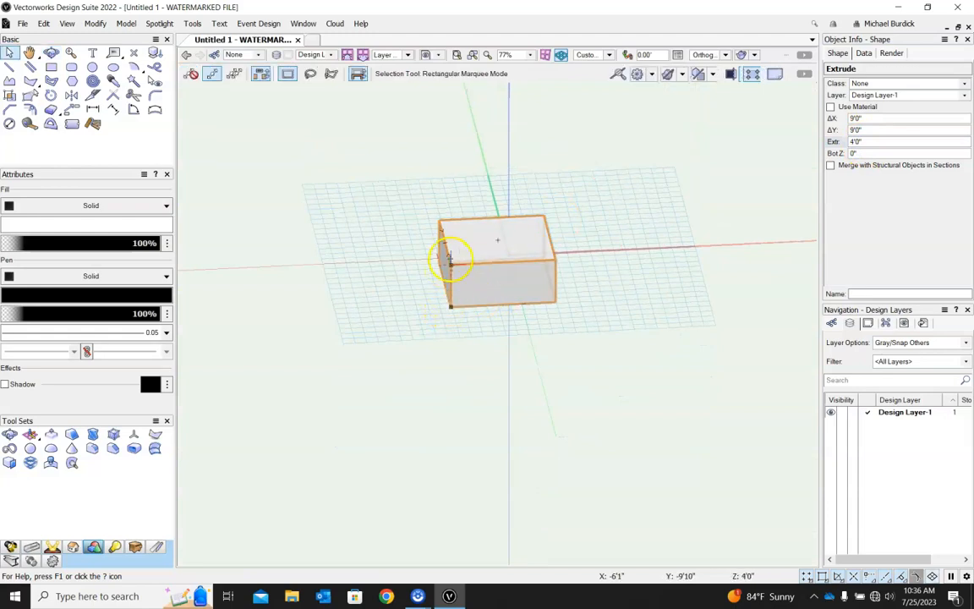
{"action": "left_click", "coordinate": [875, 154]}
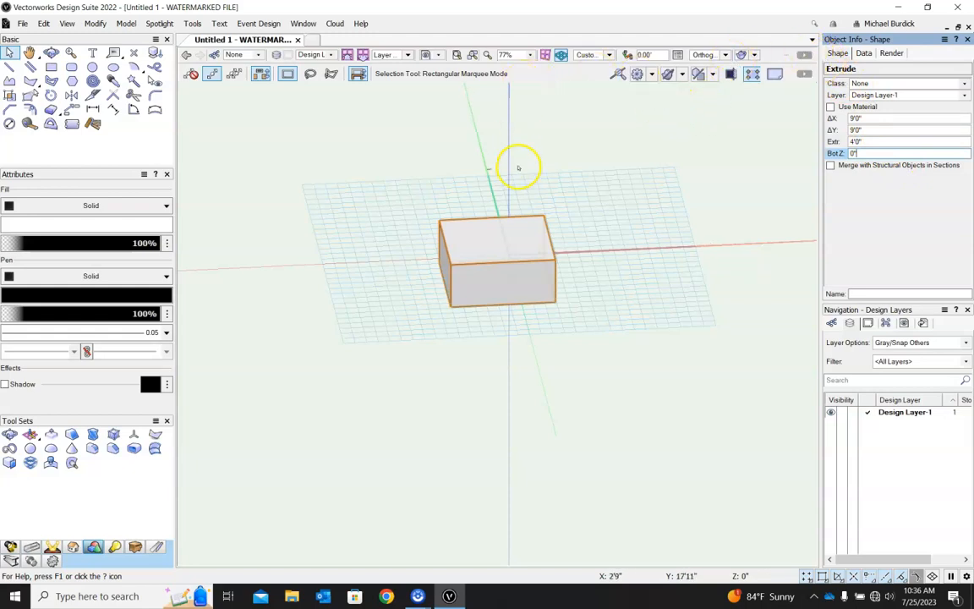
In the Front view, raise the box so its bottom sits about 3'11" above the ground plane.
{"action": "left_click", "coordinate": [609, 55]}
{"action": "left_click", "coordinate": [602, 94]}
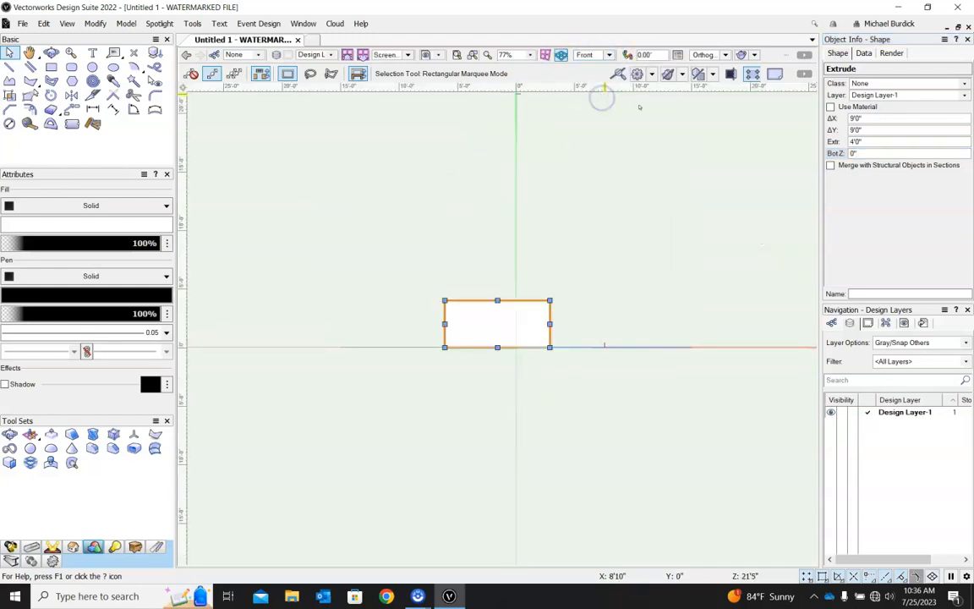
{"action": "scroll", "coordinate": [459, 347], "scroll_direction": "up", "scroll_amount": 4}
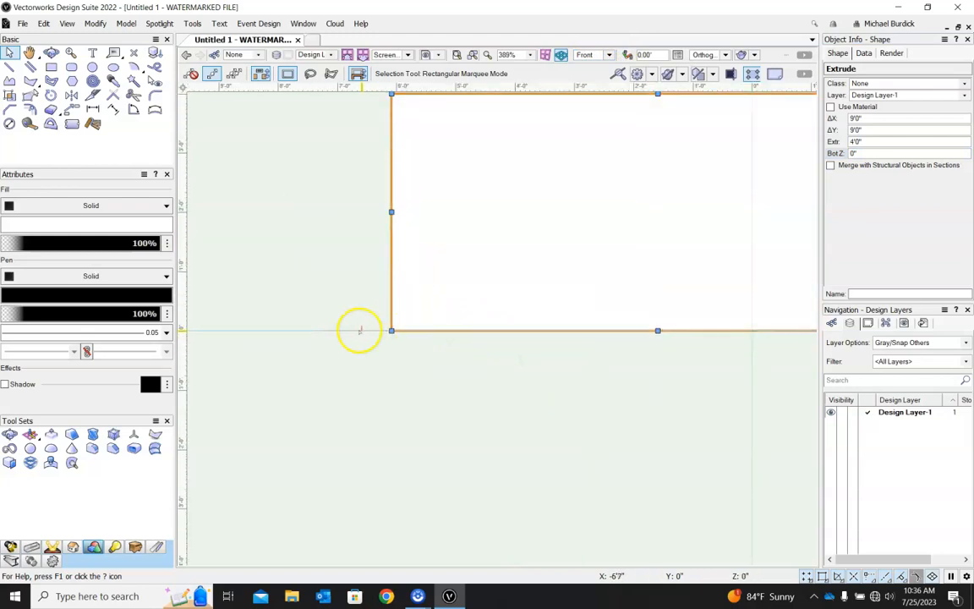
{"action": "scroll", "coordinate": [393, 335], "scroll_direction": "down", "scroll_amount": 4}
{"action": "mouse_move", "coordinate": [594, 322]}
{"action": "middle_mouse_down", "text": "shift"}
{"action": "mouse_move", "coordinate": [572, 339]}
{"action": "mouse_move", "coordinate": [597, 317]}
{"action": "middle_mouse_up", "text": "shift"}
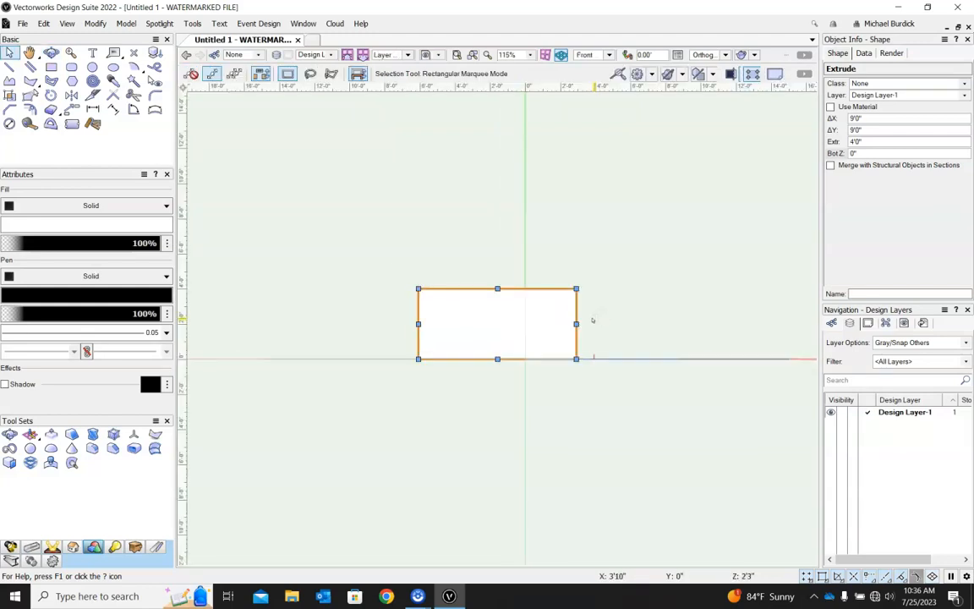
{"action": "left_click_drag", "start_coordinate": [514, 289], "coordinate": [507, 218]}
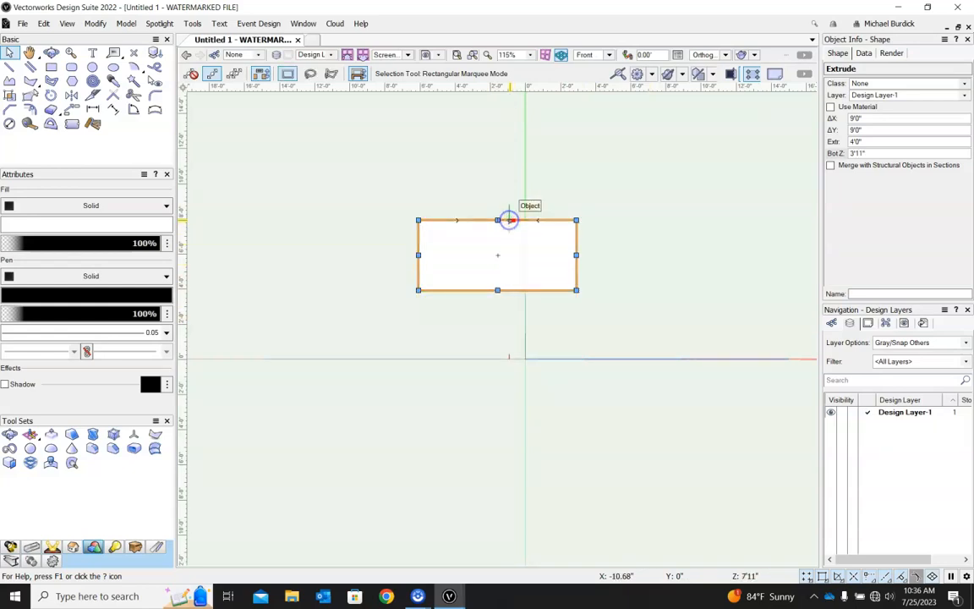
Examine the raised box's bottom Z value against its position above the ground in 3D and Front views.
{"action": "left_click", "coordinate": [870, 153]}
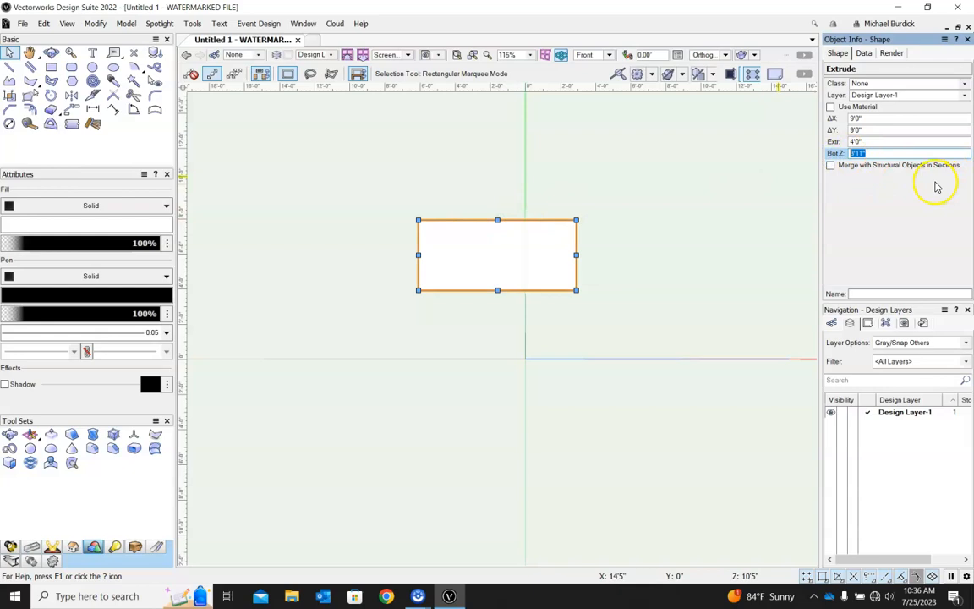
{"action": "middle_click_drag", "start_coordinate": [685, 224], "coordinate": [664, 222], "text": "ctrl"}
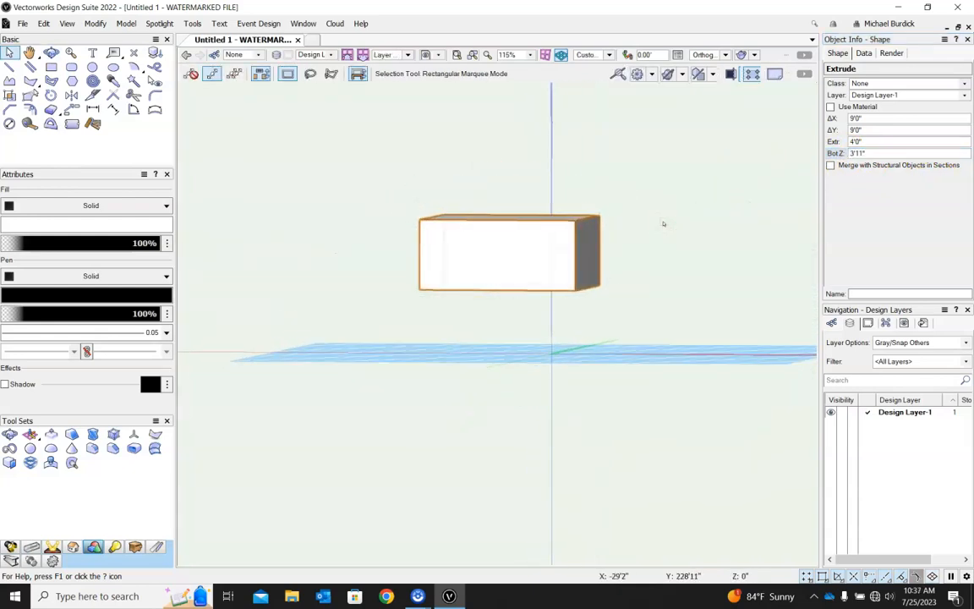
{"action": "key", "text": "KP_2"}
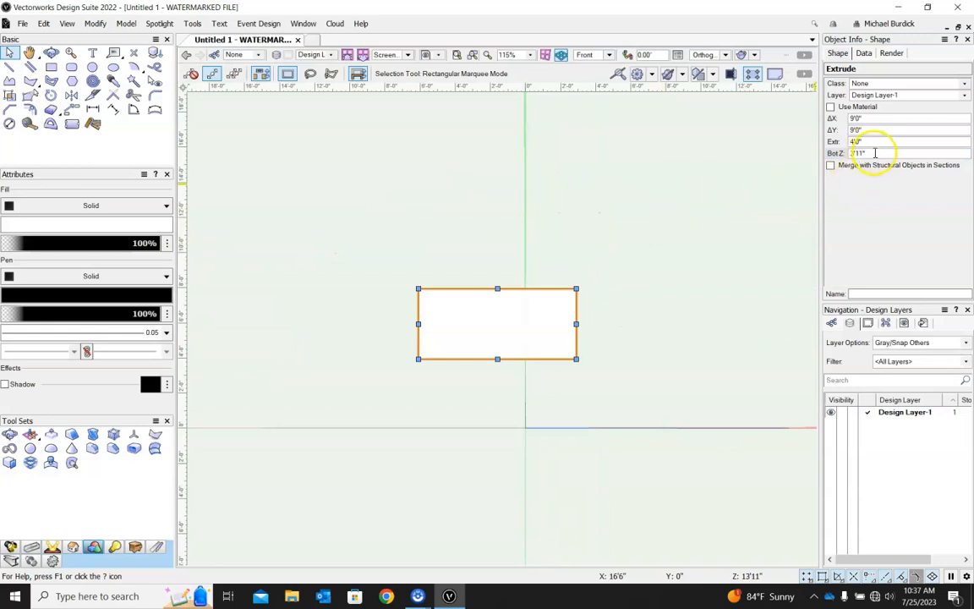
Set the raised box's bottom Z to -1', and reset it to 0 so the box sits on the ground plane.
{"action": "left_click", "coordinate": [871, 153]}
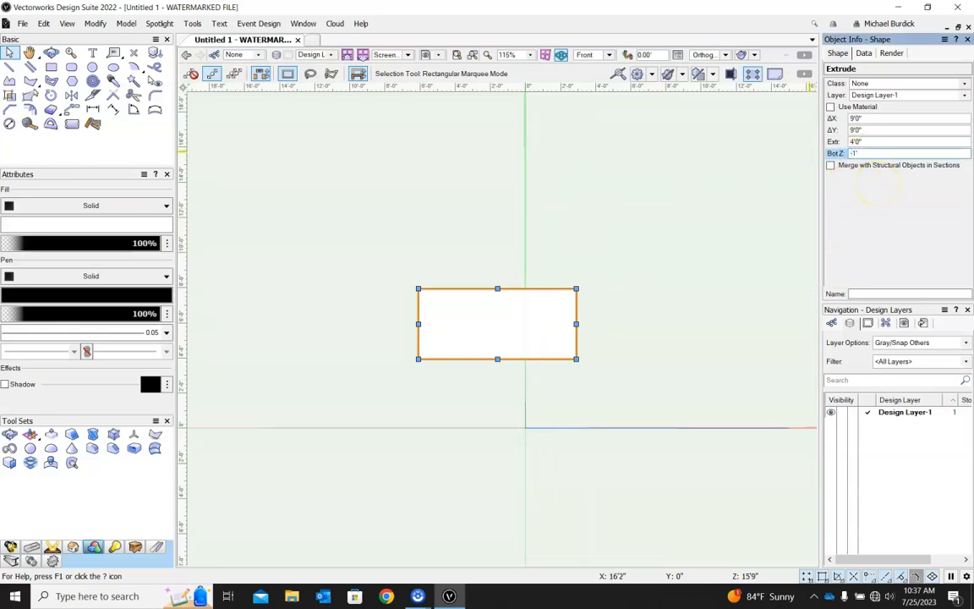
{"action": "key", "text": "Return"}
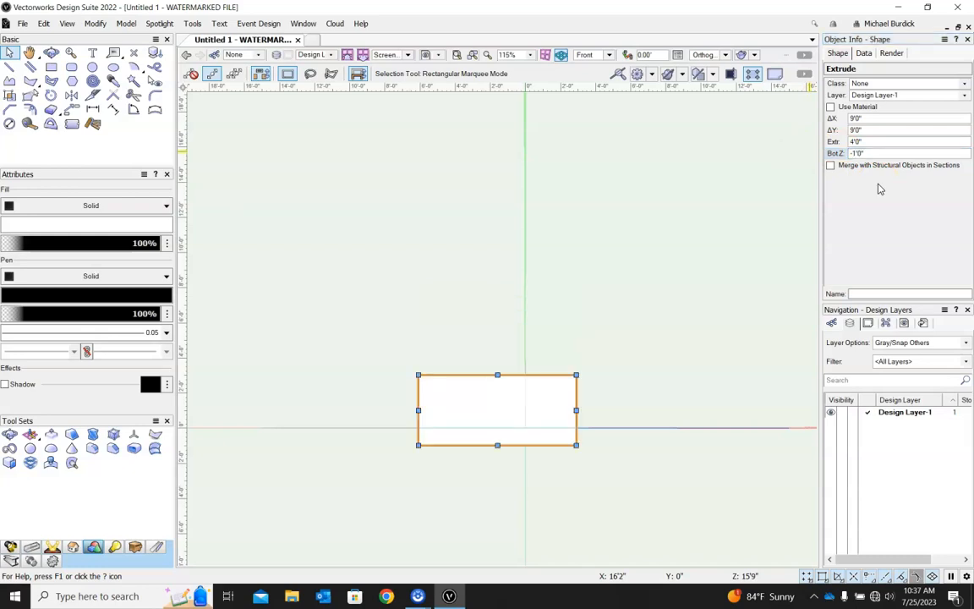
{"action": "left_click_drag", "start_coordinate": [868, 156], "coordinate": [808, 165]}
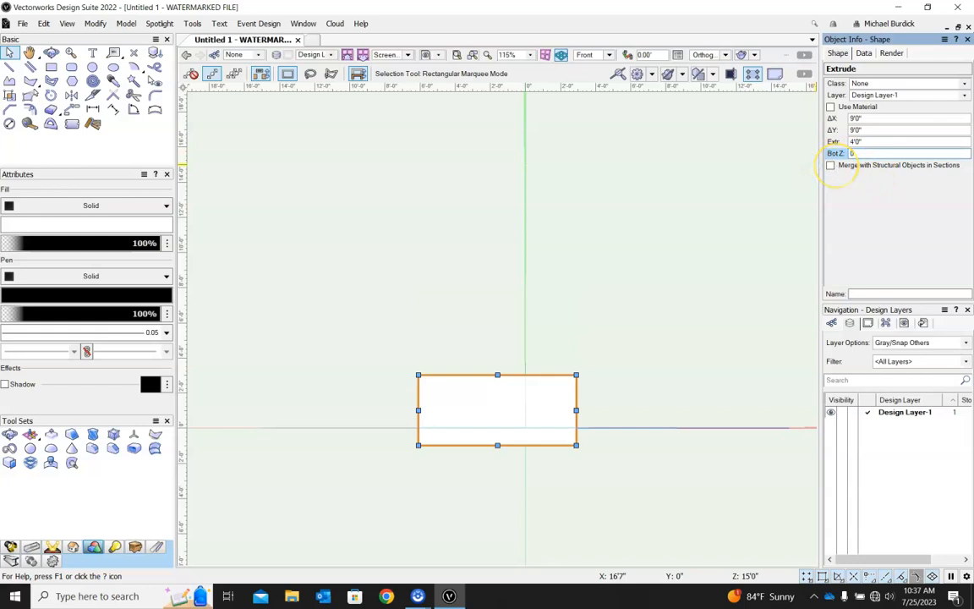
{"action": "key", "text": "Return"}
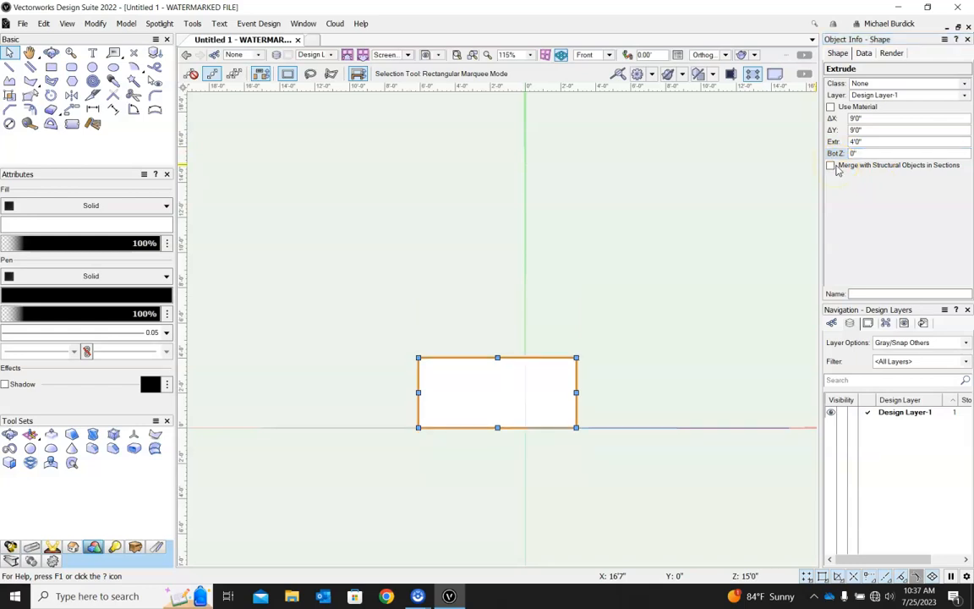
In a 3D view, draw a rectangle about 11'7" by 6'8" on the layer plane beside the box.
{"action": "middle_click_drag", "start_coordinate": [611, 361], "coordinate": [405, 431], "text": "shift"}
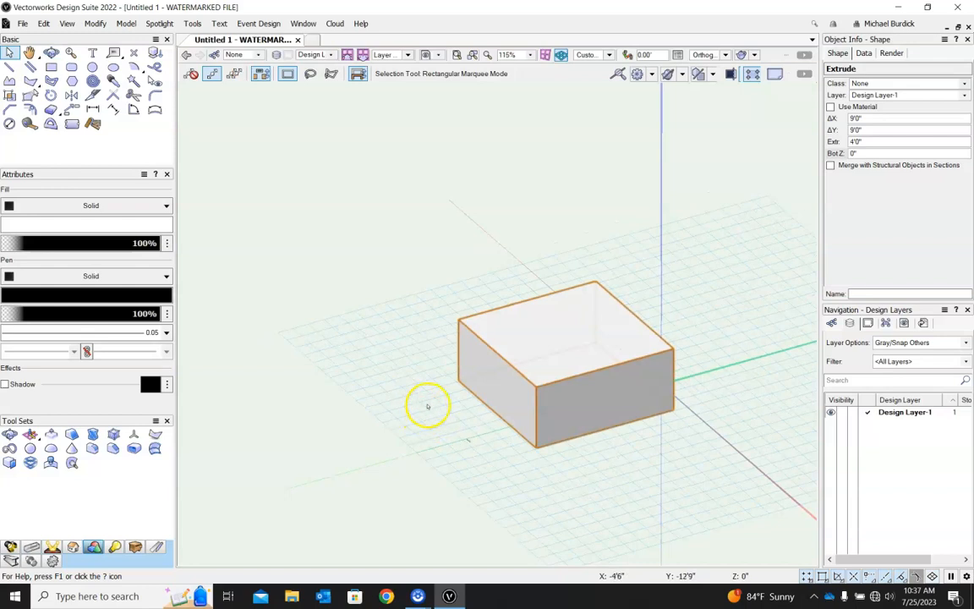
{"action": "left_click", "coordinate": [51, 67]}
{"action": "left_click", "coordinate": [289, 183]}
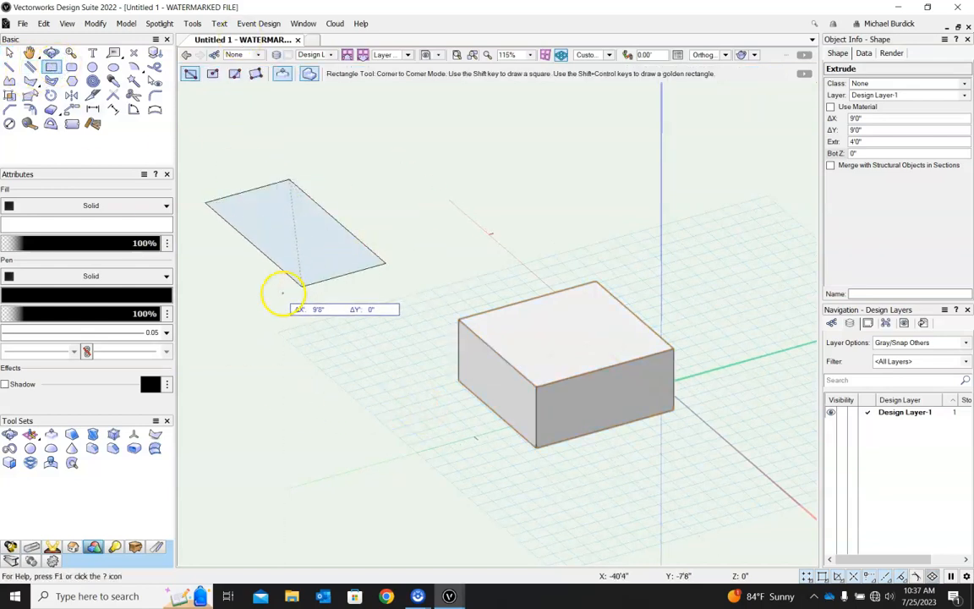
{"action": "left_click", "coordinate": [287, 295]}
Extrude the new rectangle by -4' so it extends below the ground plane.
{"action": "middle_click_drag", "start_coordinate": [457, 318], "coordinate": [521, 321], "text": "shift"}
{"action": "key", "text": "ctrl+e"}
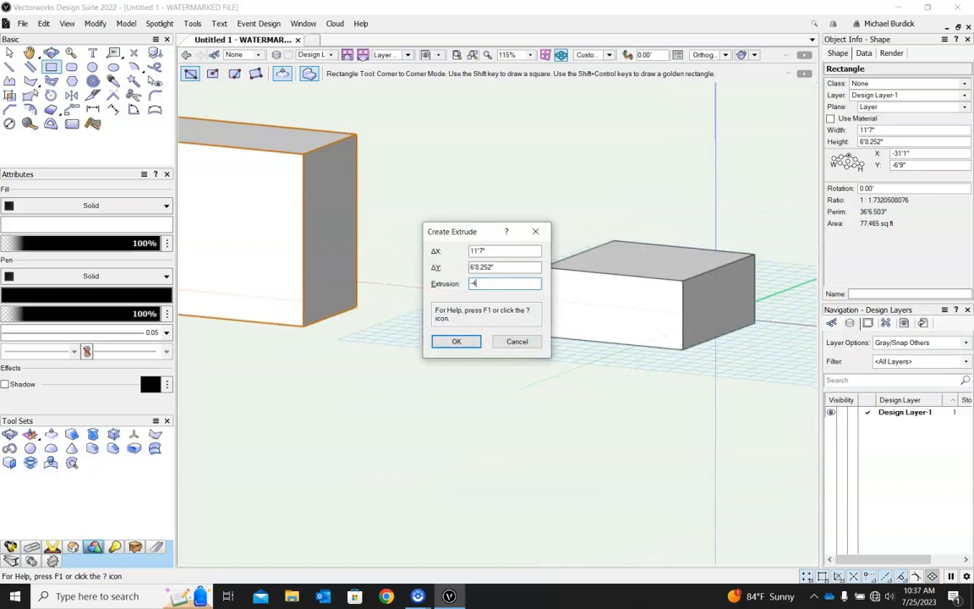
{"action": "type", "text": "-4'"}
{"action": "key", "text": "Return"}
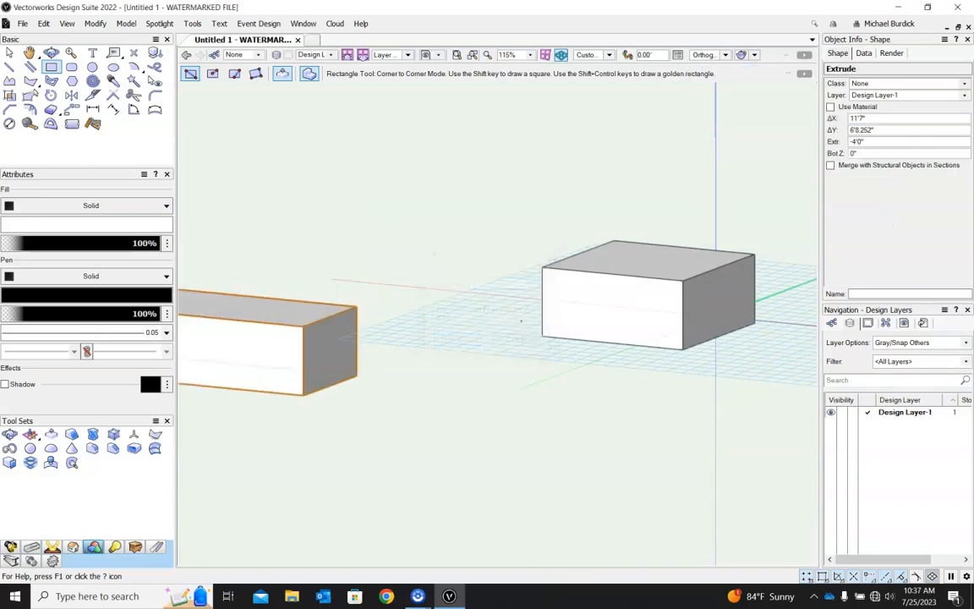
{"action": "middle_click_drag", "start_coordinate": [486, 344], "coordinate": [570, 400], "text": "shift"}
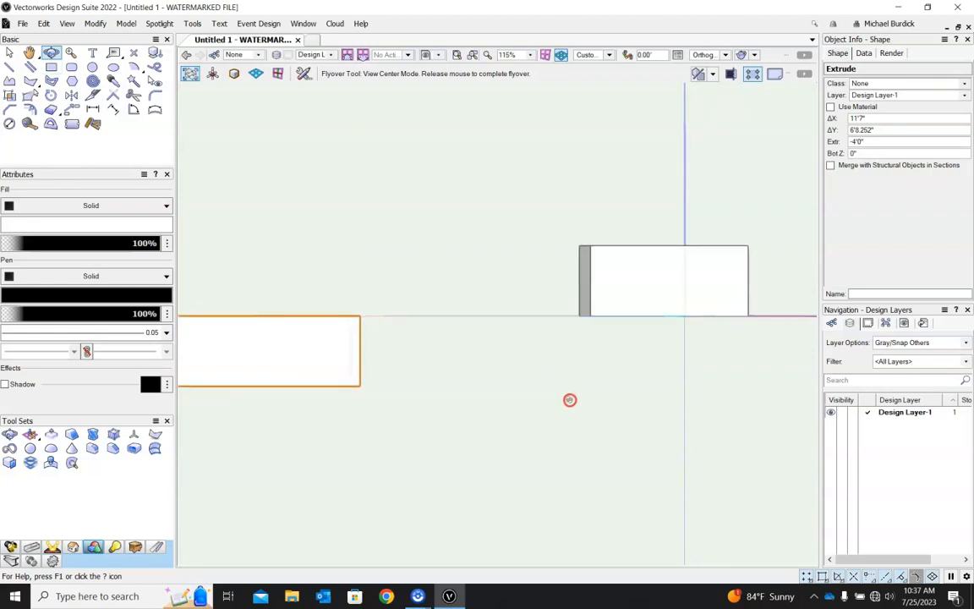
{"action": "middle_click_drag", "start_coordinate": [570, 400], "coordinate": [453, 418], "text": "shift"}
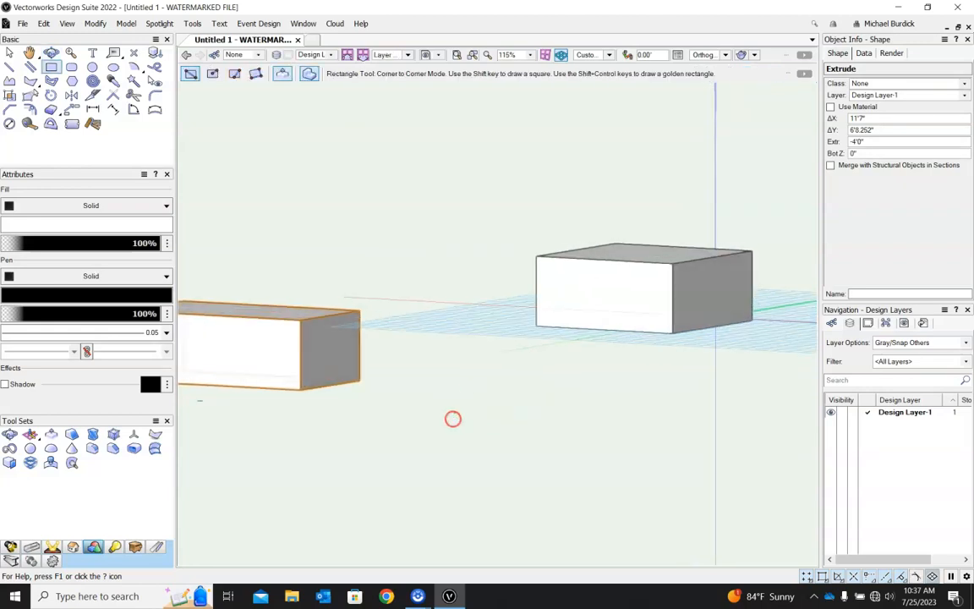
{"action": "scroll", "coordinate": [397, 397], "scroll_direction": "down", "scroll_amount": 4}
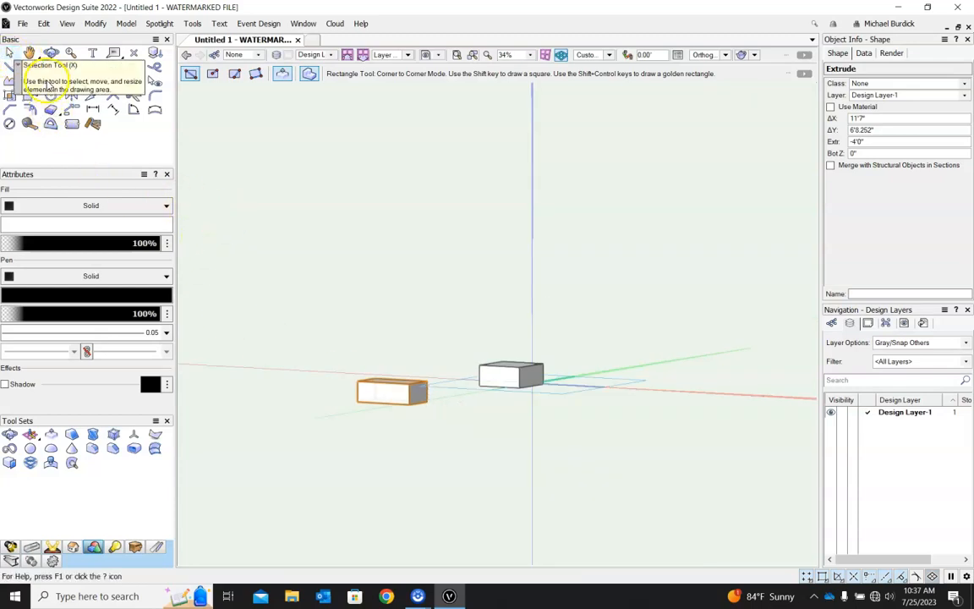
In Top/Plan view, draw a small square about 3'1" by 3'1" above the two existing extrudes.
{"action": "left_click_drag", "start_coordinate": [450, 296], "coordinate": [536, 263]}
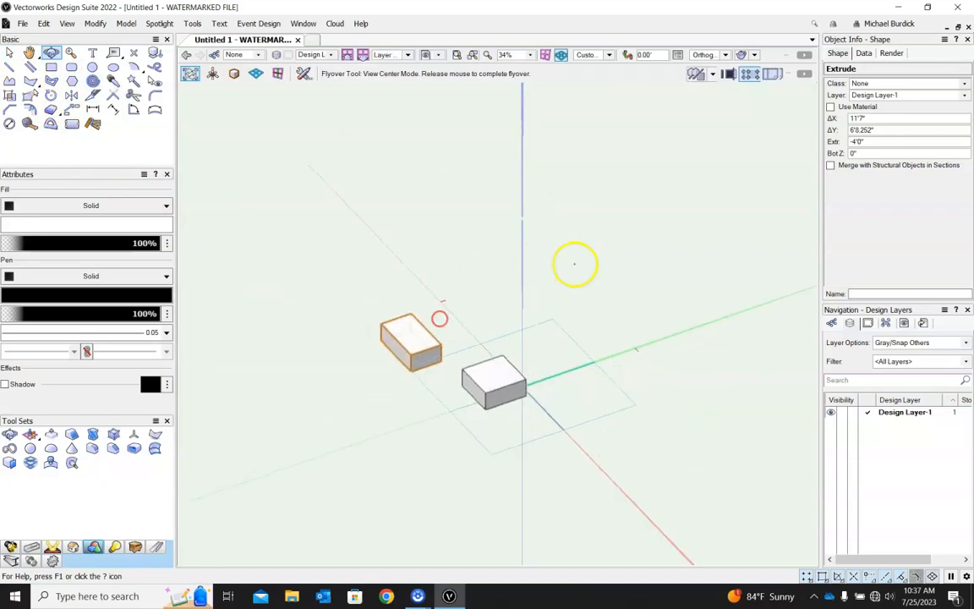
{"action": "key", "text": "4"}
{"action": "left_click", "coordinate": [609, 56]}
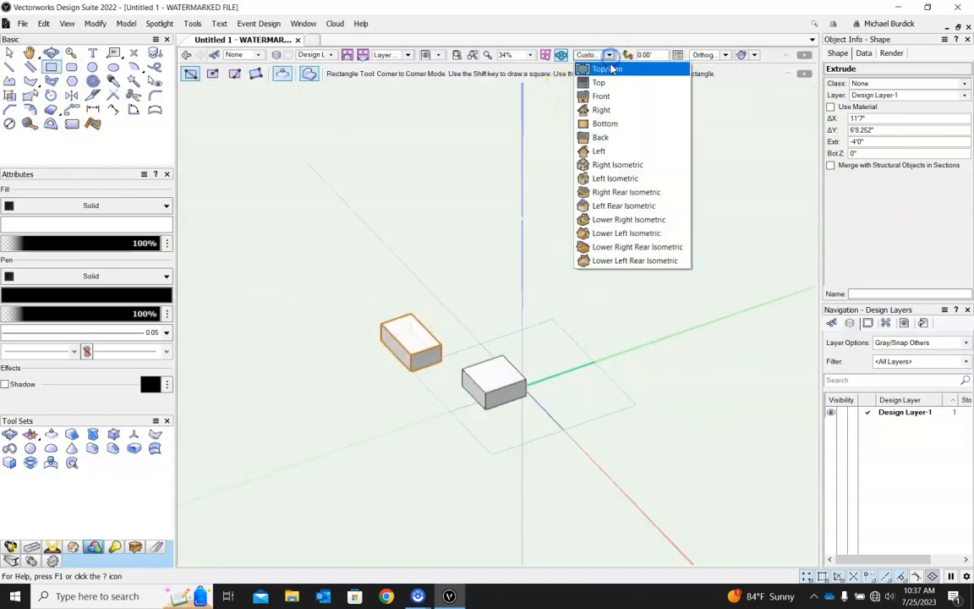
{"action": "left_click", "coordinate": [608, 68]}
{"action": "scroll", "coordinate": [641, 198], "scroll_direction": "up", "scroll_amount": 2}
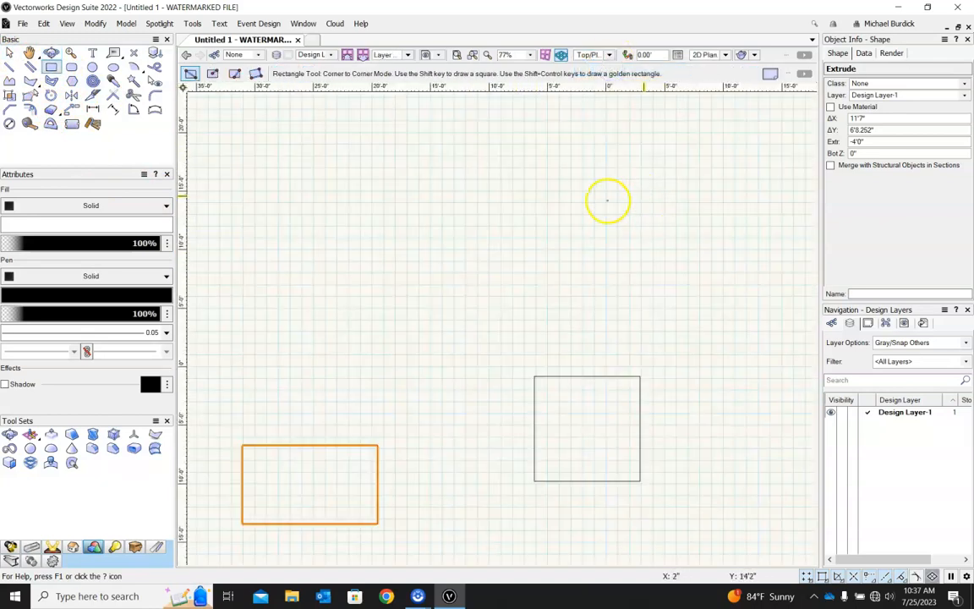
{"action": "left_click", "coordinate": [468, 312]}
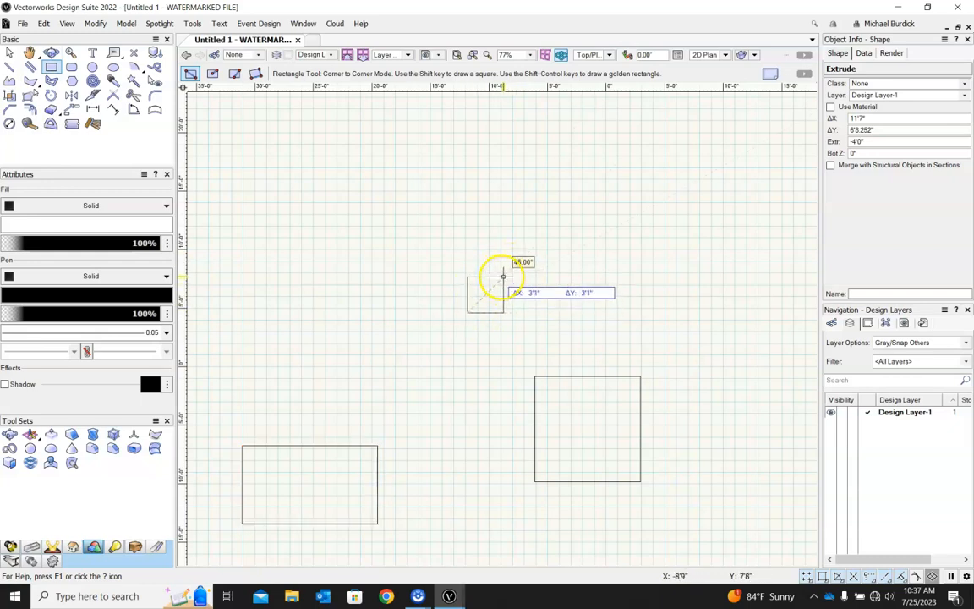
{"action": "left_click", "coordinate": [503, 276]}
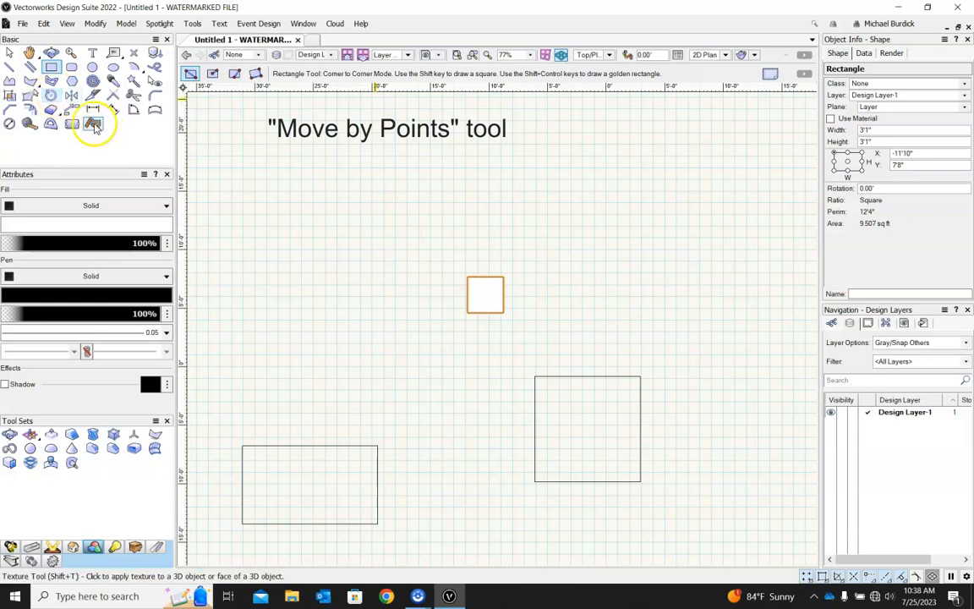
Distribute 6 duplicates of the small square in a horizontal row using the Move by Points tool.
{"action": "left_click", "coordinate": [72, 110]}
{"action": "left_click", "coordinate": [423, 72]}
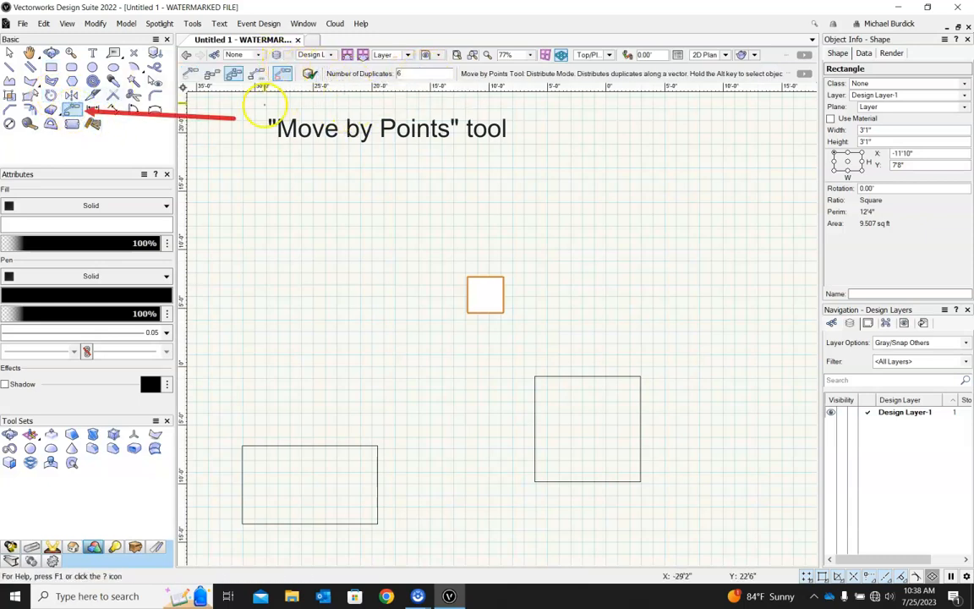
{"action": "left_click", "coordinate": [502, 313]}
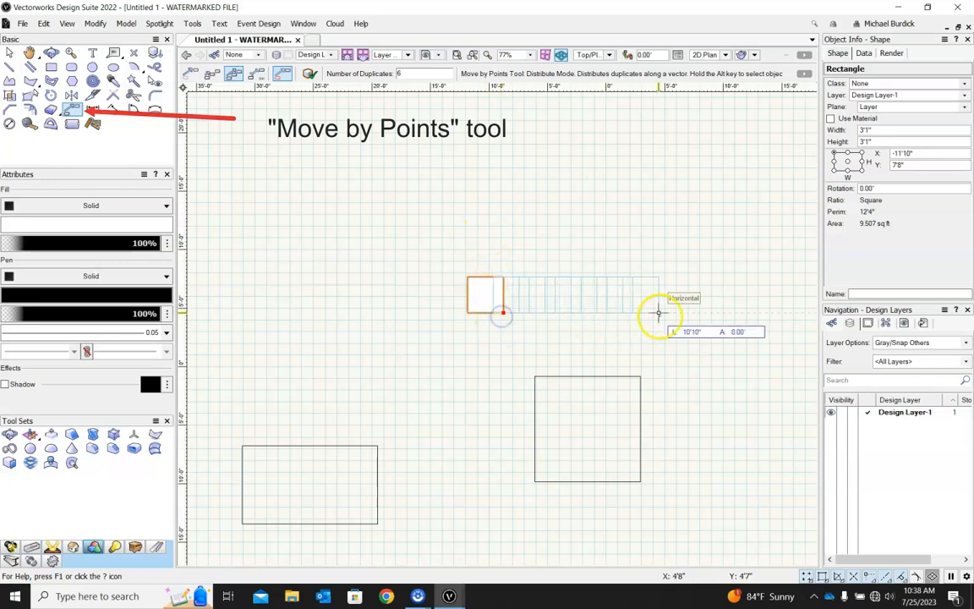
{"action": "left_click", "coordinate": [769, 311]}
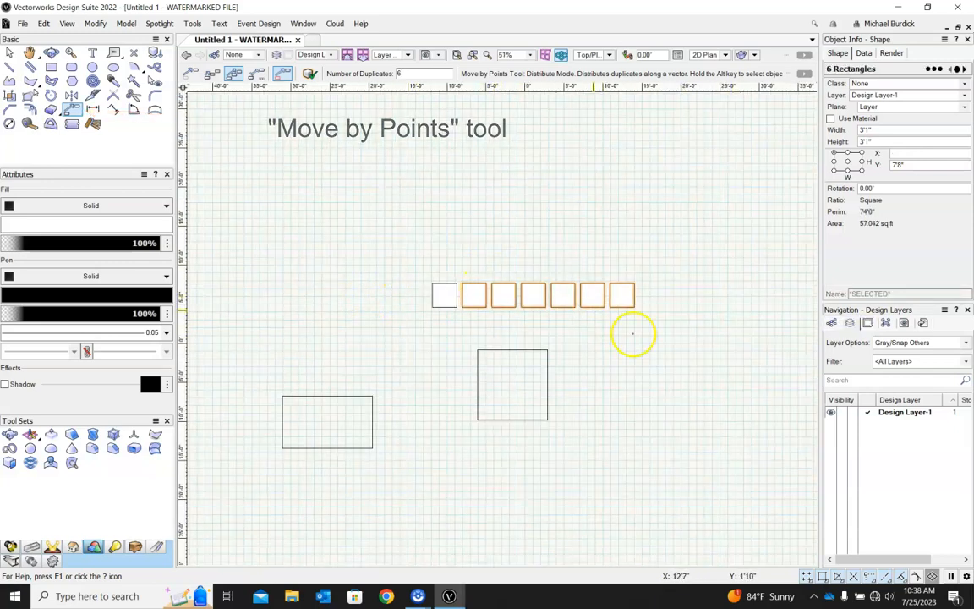
Select all seven small squares in a 3D view and extrude them together by 10'.
{"action": "middle_click_drag", "start_coordinate": [681, 343], "coordinate": [707, 213], "text": "ctrl"}
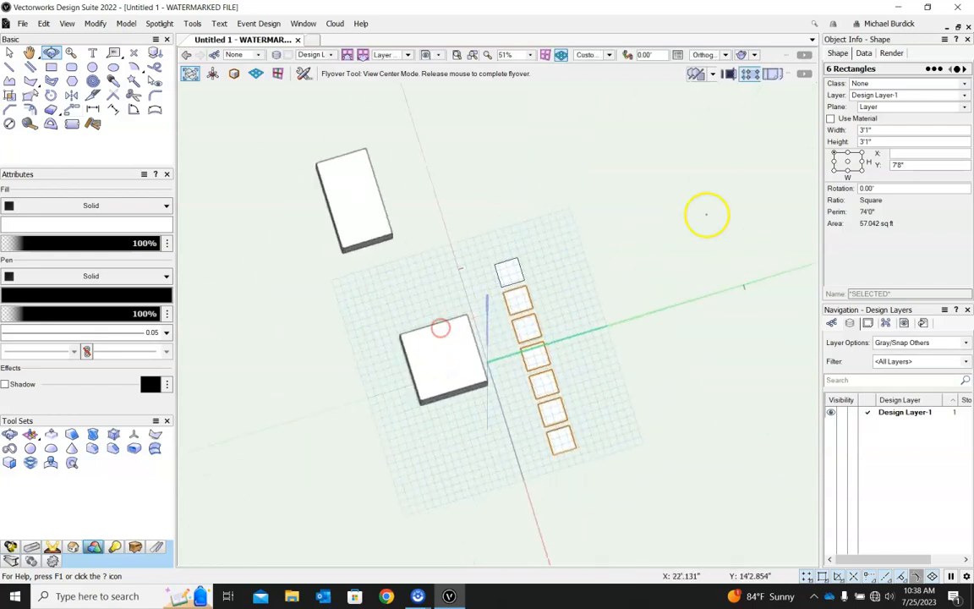
{"action": "left_click", "coordinate": [9, 52]}
{"action": "left_click_drag", "start_coordinate": [470, 219], "coordinate": [602, 466]}
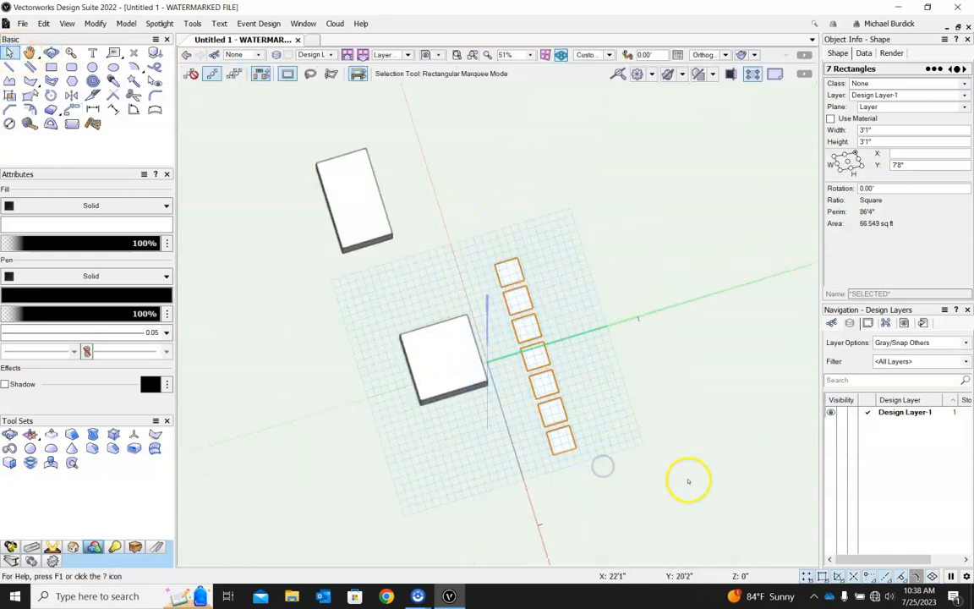
{"action": "key", "text": "ctrl+e"}
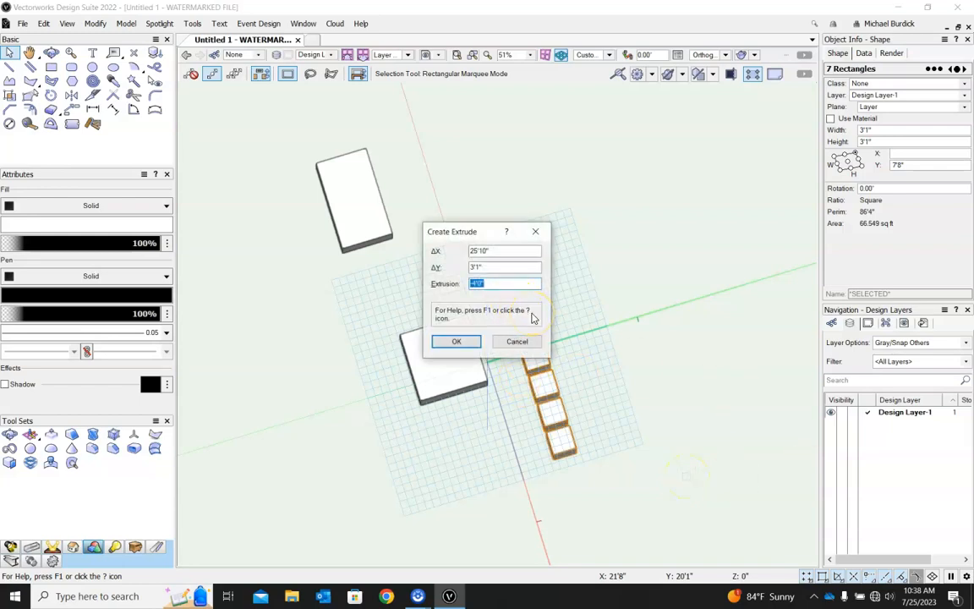
{"action": "key", "text": "Return"}
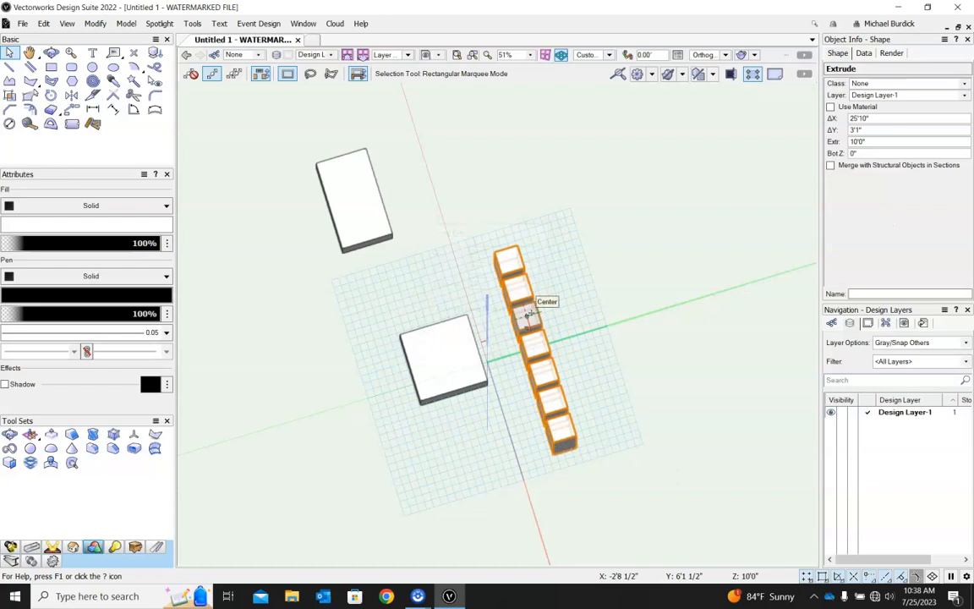
Delete the 9' by 9' box standing in front of the row of seven columns.
{"action": "middle_click_drag", "start_coordinate": [604, 332], "coordinate": [684, 186], "text": "shift"}
{"action": "middle_click_drag", "start_coordinate": [486, 288], "coordinate": [656, 255], "text": "shift"}
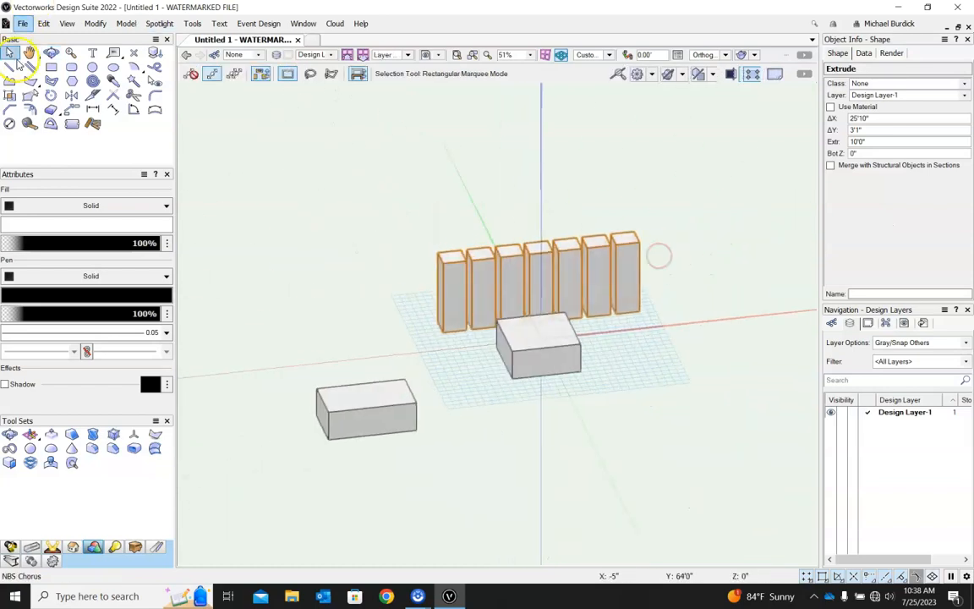
{"action": "left_click", "coordinate": [536, 355]}
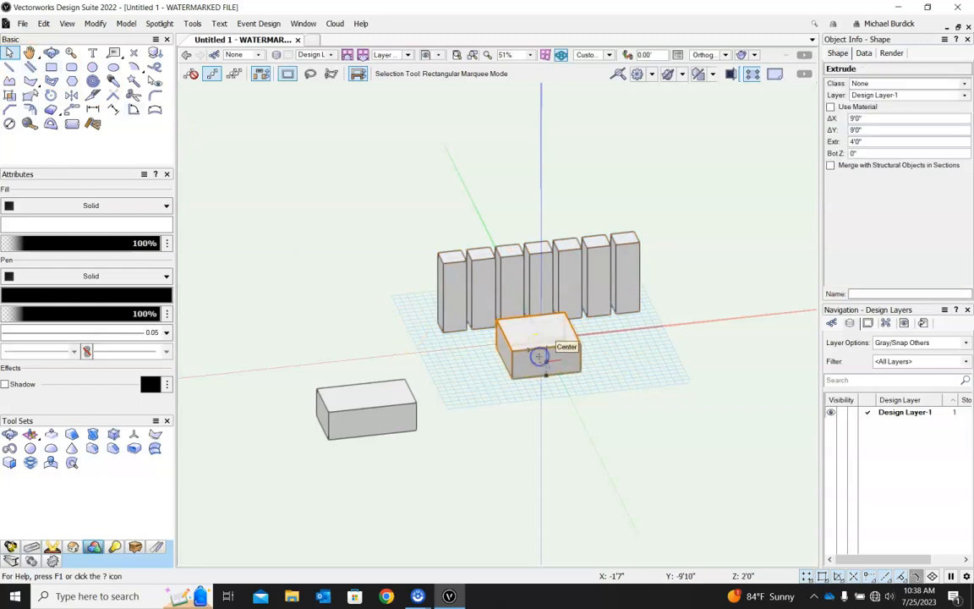
{"action": "key", "text": "Delete"}
Select the row of seven extruded columns and move it a short distance as a single object.
{"action": "left_click", "coordinate": [495, 282]}
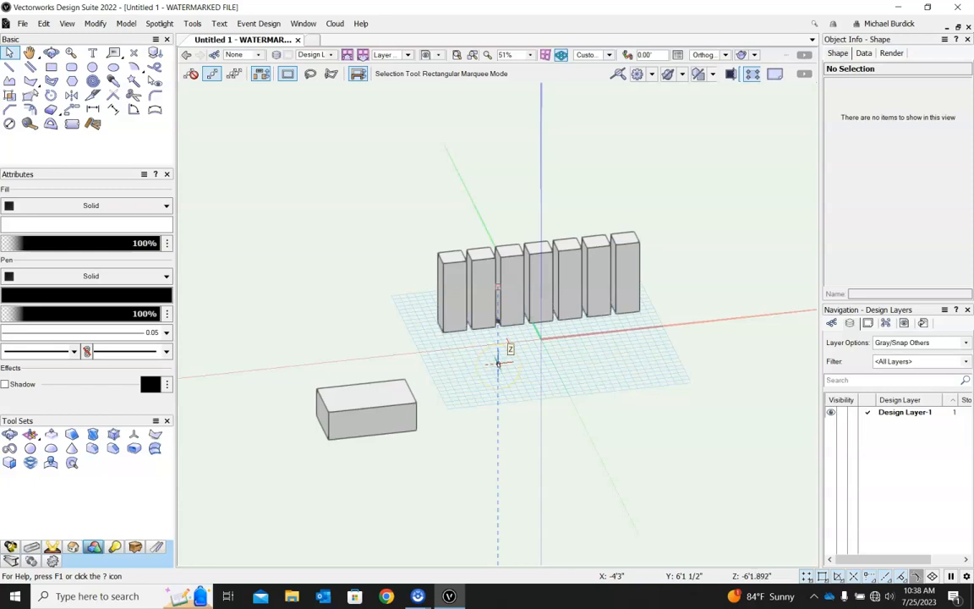
{"action": "left_click", "coordinate": [462, 313]}
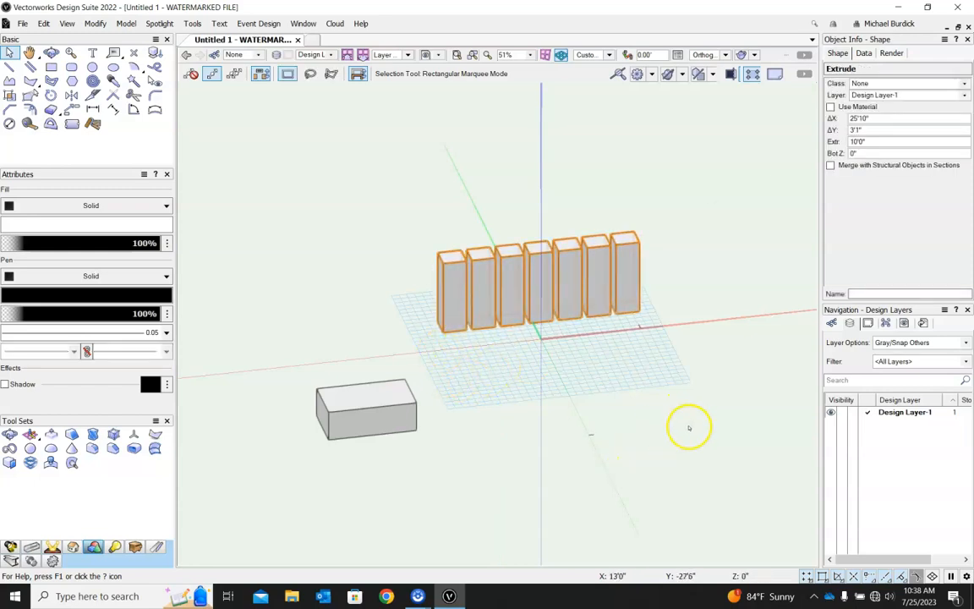
{"action": "middle_click_drag", "start_coordinate": [730, 273], "coordinate": [725, 377], "text": "ctrl"}
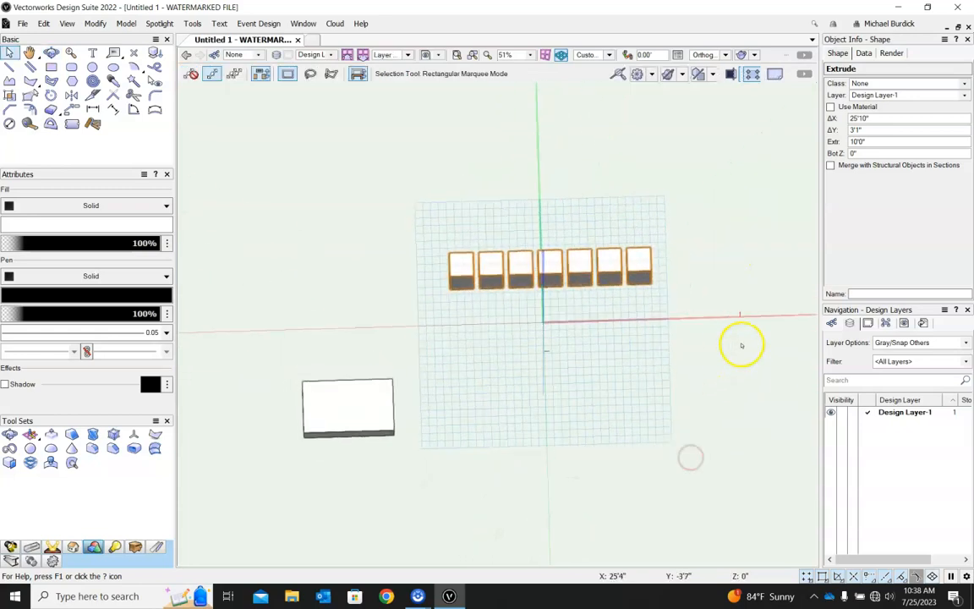
{"action": "left_click", "coordinate": [741, 343]}
{"action": "left_click", "coordinate": [639, 247]}
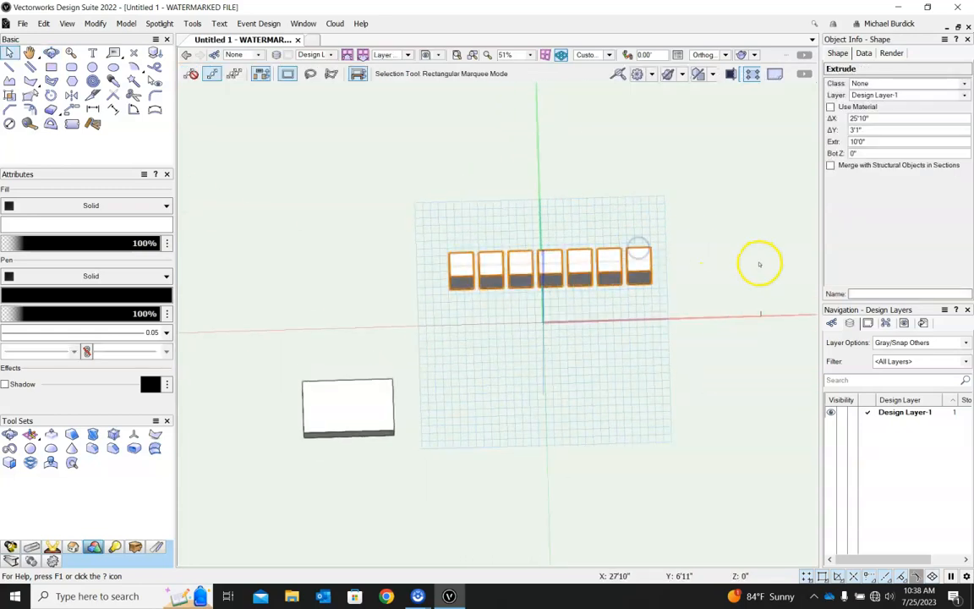
{"action": "left_click_drag", "start_coordinate": [652, 261], "coordinate": [670, 242]}
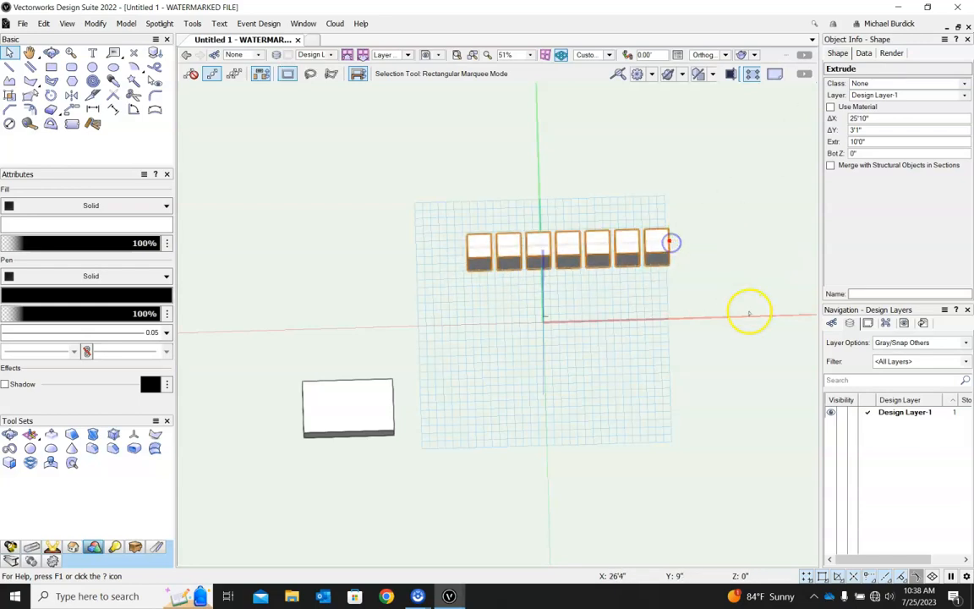
Move the row of columns farther along the X axis, and bring it back toward the origin with its bottom Z at -5'0".
{"action": "middle_click_drag", "start_coordinate": [671, 352], "coordinate": [643, 219], "text": "ctrl"}
{"action": "left_click", "coordinate": [735, 283]}
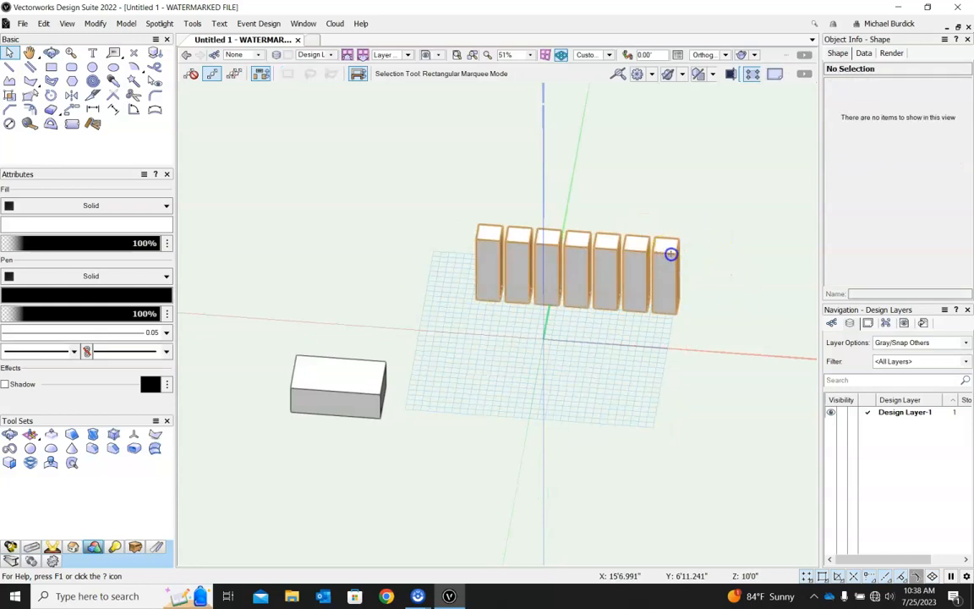
{"action": "left_click_drag", "start_coordinate": [669, 252], "coordinate": [717, 255]}
{"action": "left_click", "coordinate": [720, 345]}
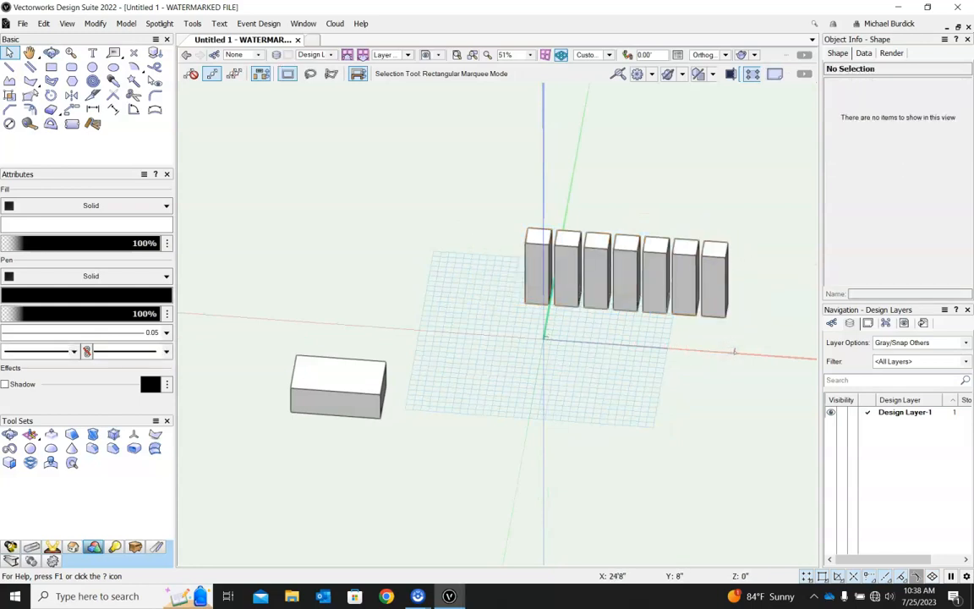
{"action": "left_click_drag", "start_coordinate": [724, 282], "coordinate": [647, 314]}
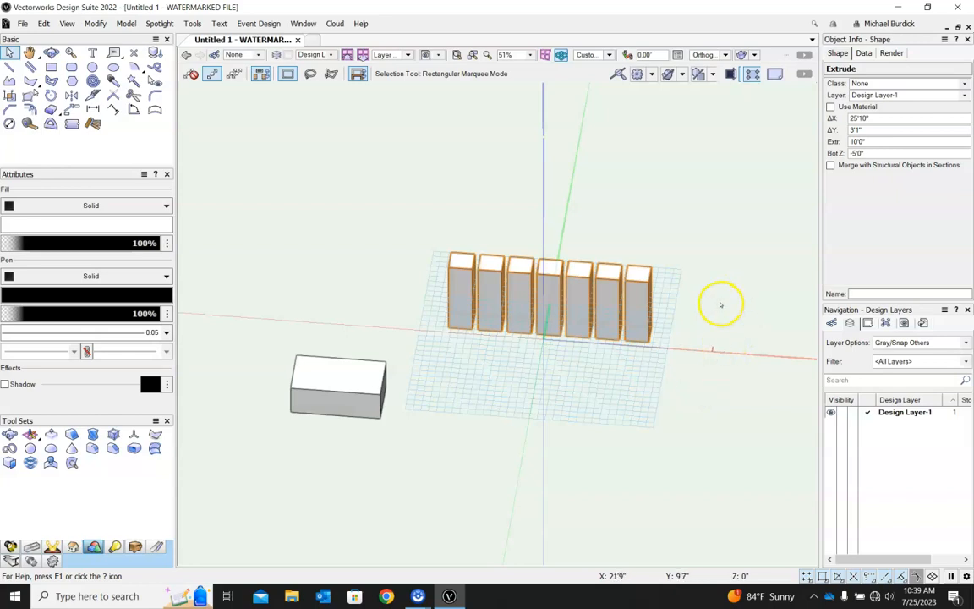
Edit the column row's extrude profile, reducing the square at its positive X end to 3'1" by 1'6 1/2" and shifting it away from its neighbours.
{"action": "middle_click_drag", "start_coordinate": [730, 242], "coordinate": [714, 309], "text": "ctrl"}
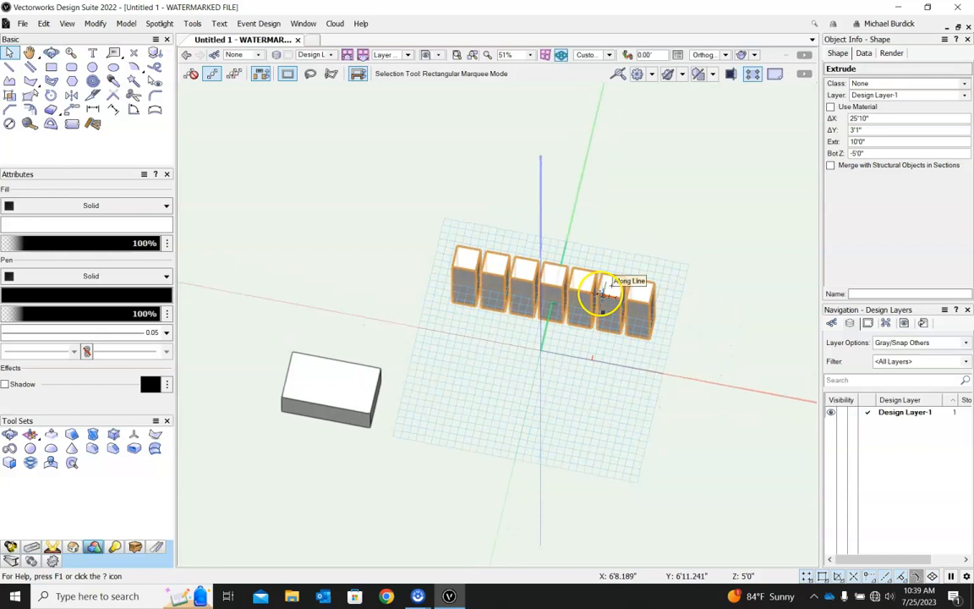
{"action": "right_click", "coordinate": [602, 293]}
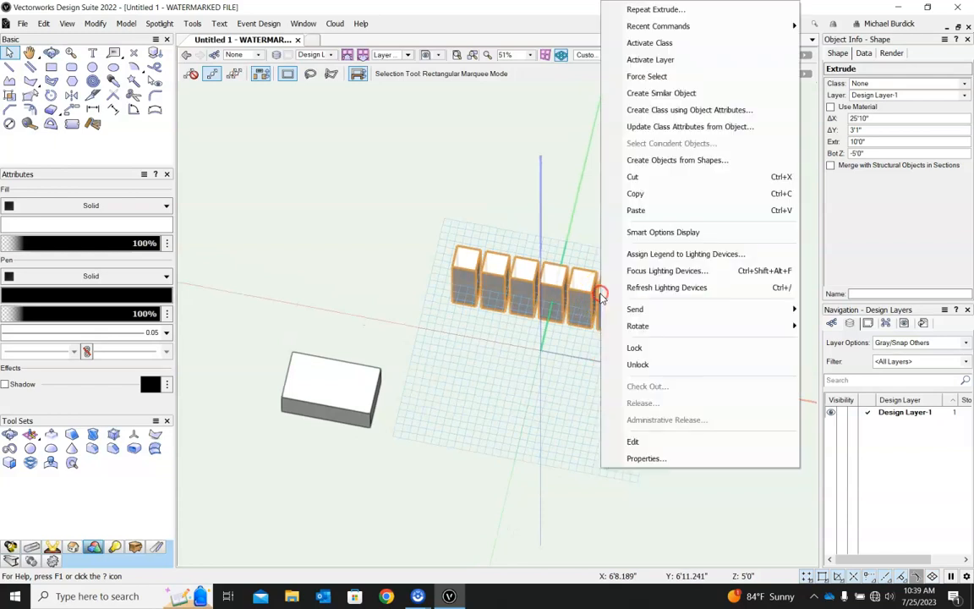
{"action": "left_click", "coordinate": [642, 441]}
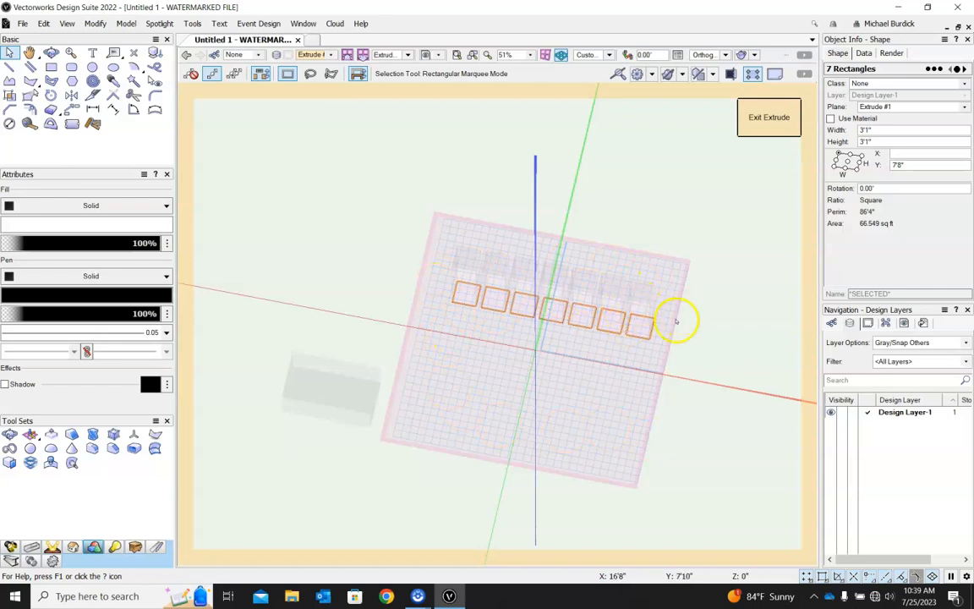
{"action": "scroll", "coordinate": [668, 326], "scroll_direction": "up", "scroll_amount": 3}
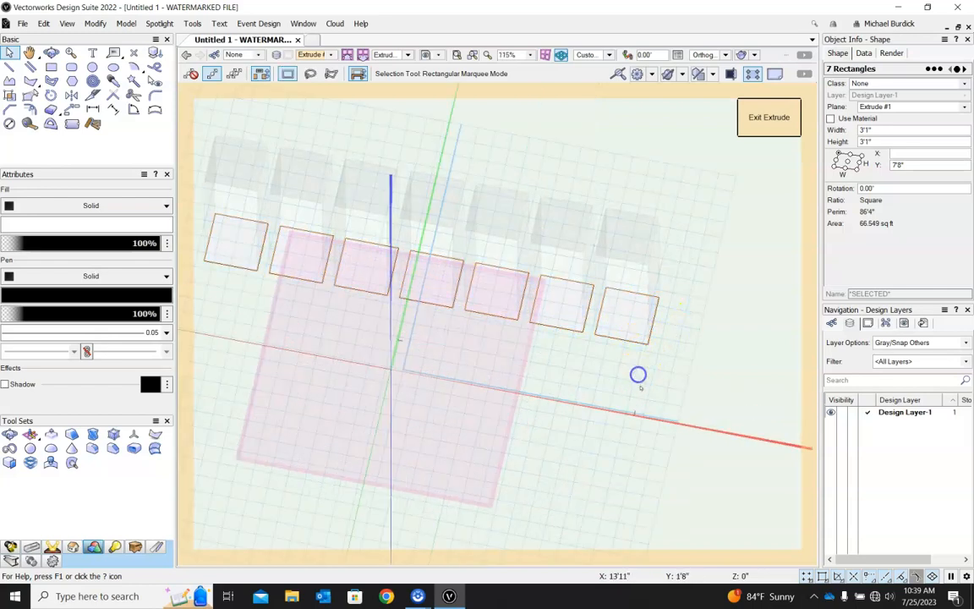
{"action": "left_click", "coordinate": [595, 347]}
{"action": "left_click", "coordinate": [640, 338]}
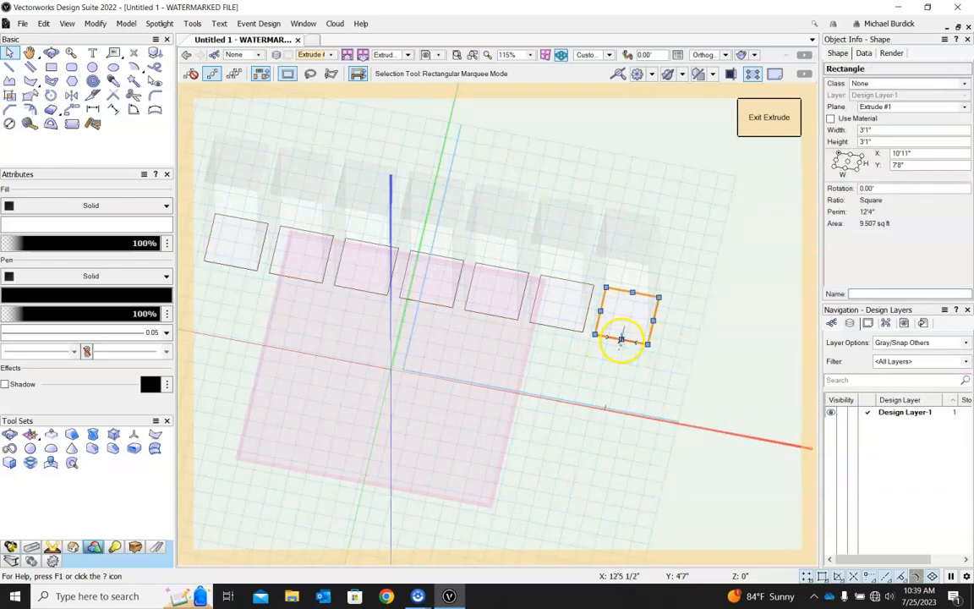
{"action": "left_click_drag", "start_coordinate": [621, 340], "coordinate": [665, 297]}
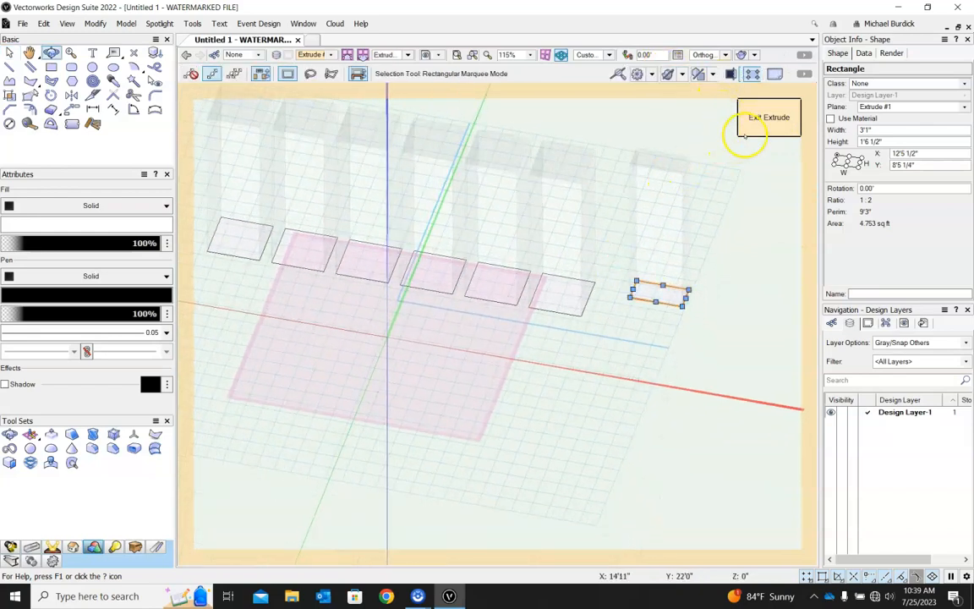
{"action": "left_click", "coordinate": [747, 132]}
Move the edited row of columns as a single object toward negative X and positive Y.
{"action": "middle_click_drag", "start_coordinate": [724, 248], "coordinate": [674, 216], "text": "shift"}
{"action": "left_click", "coordinate": [692, 204]}
{"action": "left_click_drag", "start_coordinate": [487, 256], "coordinate": [428, 203]}
{"action": "middle_click_drag", "start_coordinate": [530, 315], "coordinate": [512, 425], "text": "ctrl"}
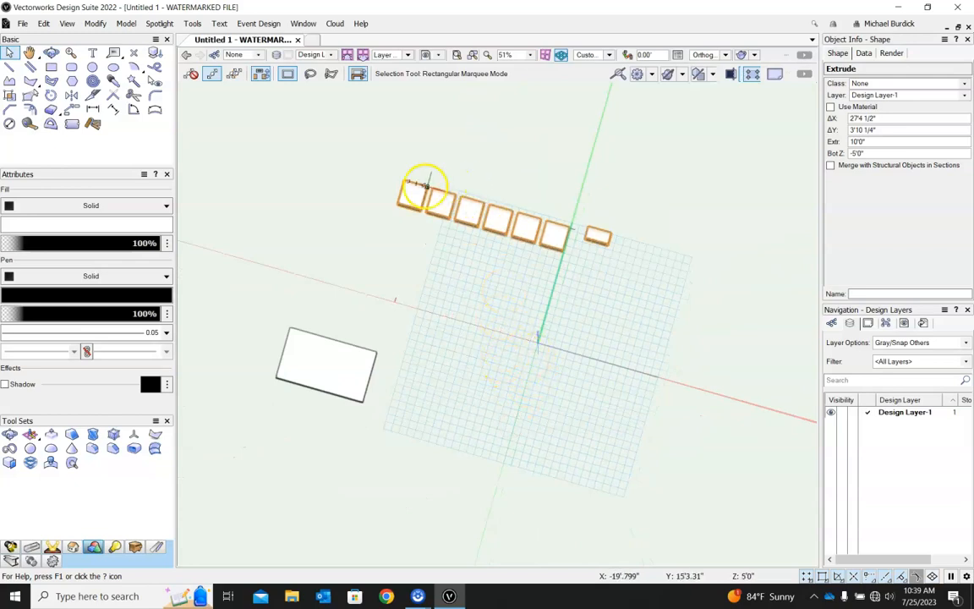
Delete the whole row of extruded columns, keeping the rectangular box.
{"action": "left_click_drag", "start_coordinate": [370, 150], "coordinate": [678, 286]}
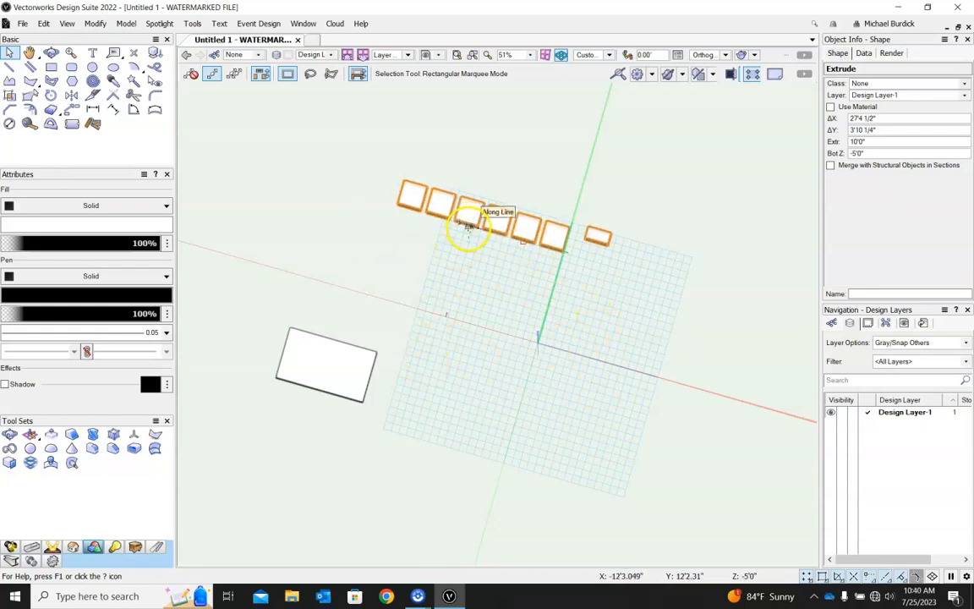
{"action": "key", "text": "Delete"}
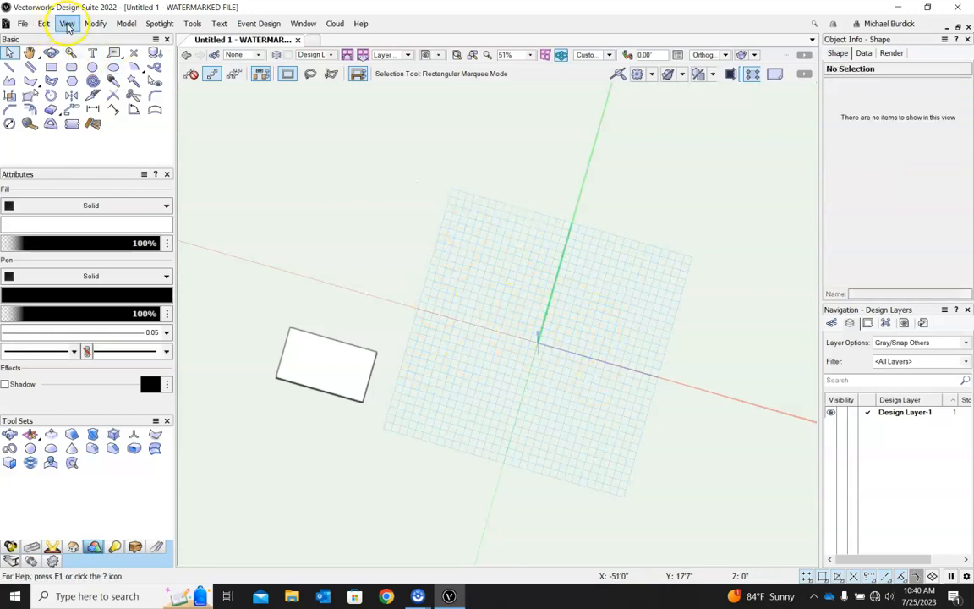
{"action": "left_click", "coordinate": [126, 23]}
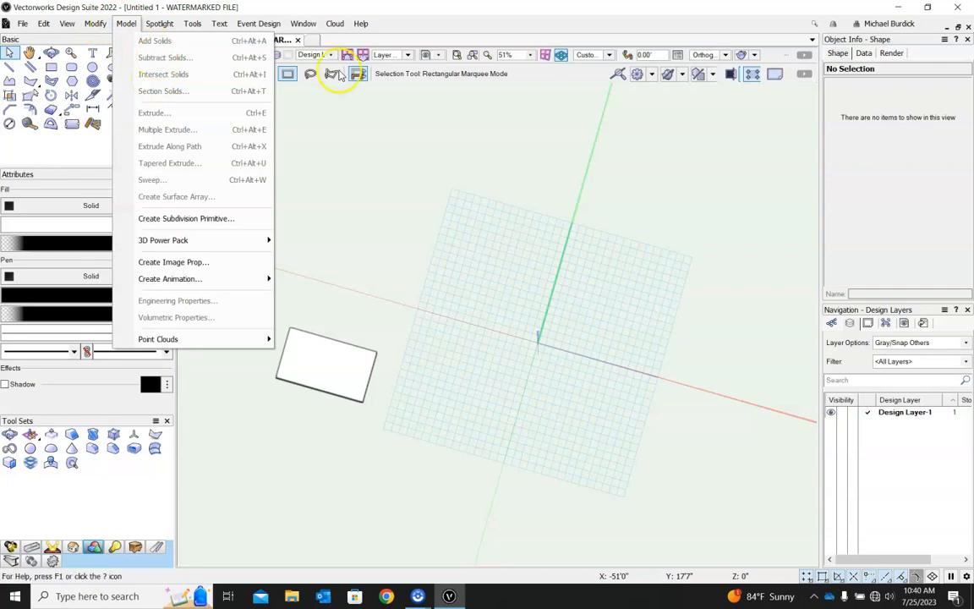
{"action": "left_click", "coordinate": [356, 206]}
Draw a circle of about 3'2" radius overlapping the box's corner in plan view, and extrude it by 20'.
{"action": "left_click", "coordinate": [92, 67]}
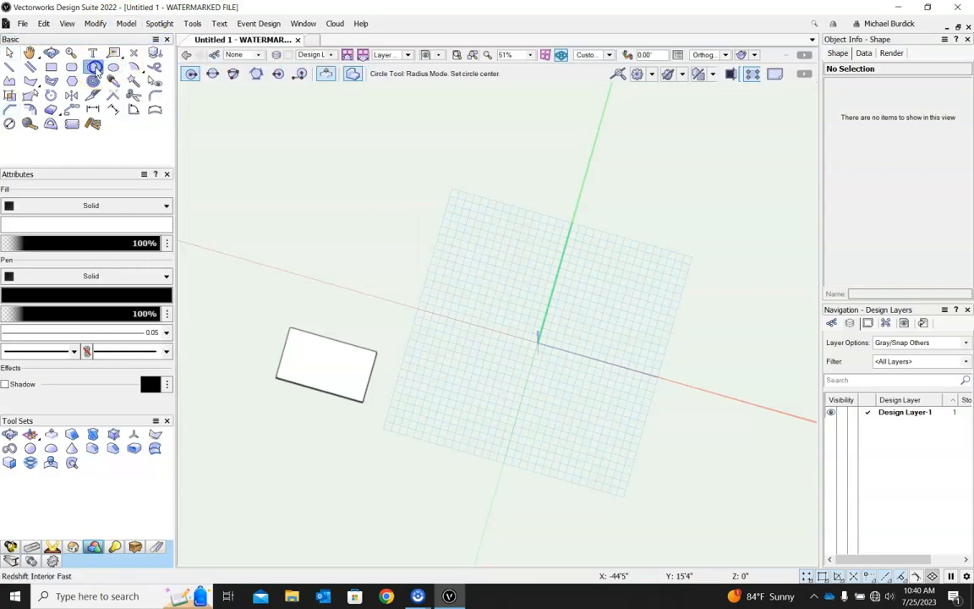
{"action": "left_click", "coordinate": [533, 278]}
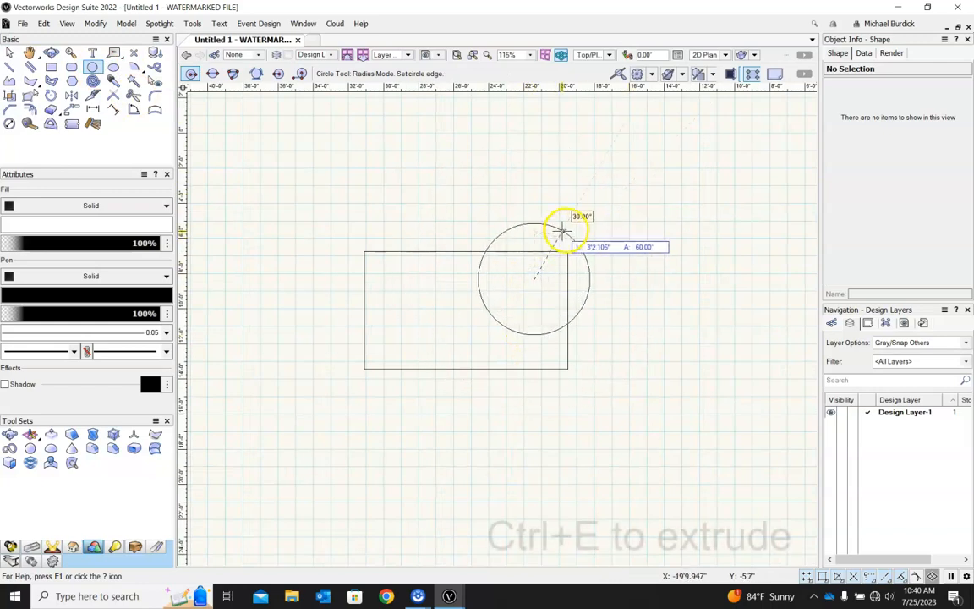
{"action": "left_click", "coordinate": [560, 229]}
{"action": "key", "text": "ctrl+e"}
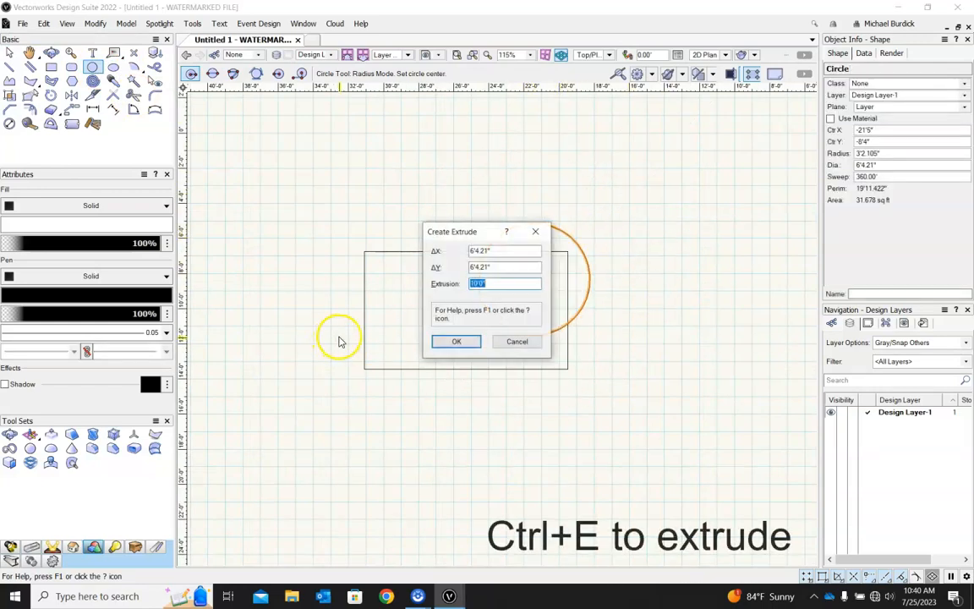
{"action": "key", "text": "Return"}
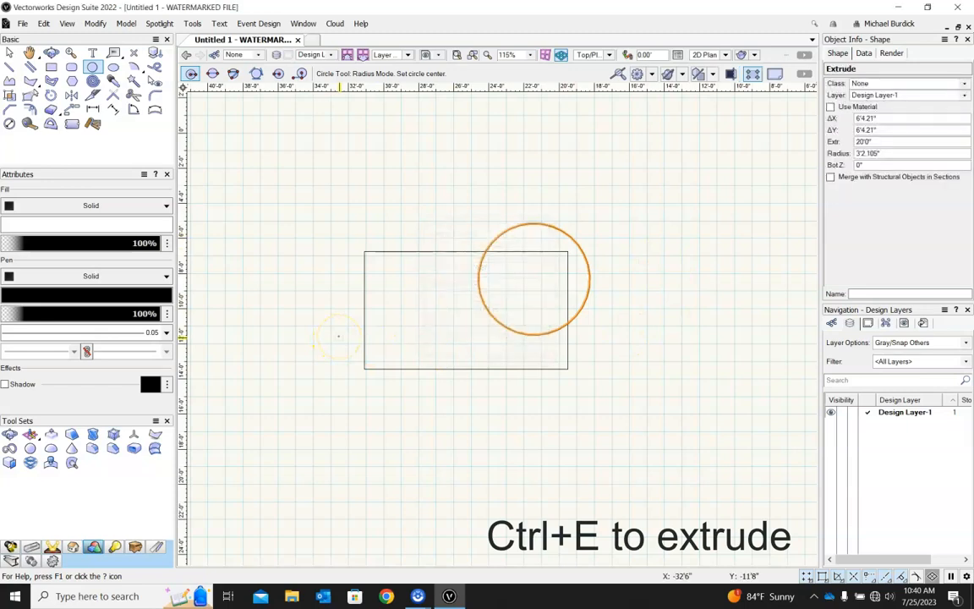
{"action": "left_click", "coordinate": [9, 52]}
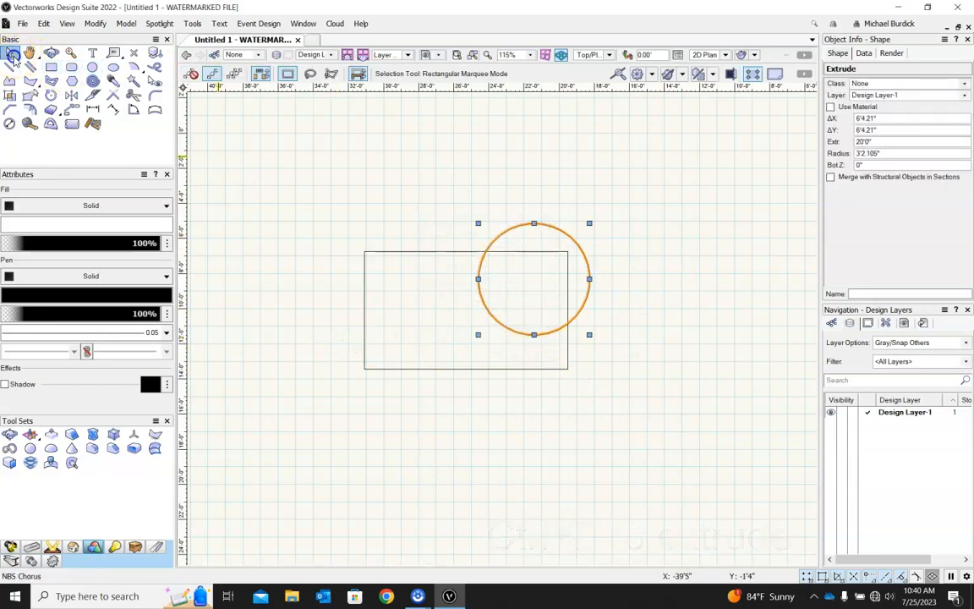
Raise the rectangular box by 4' in front view so its underside lines up with the cylinder's base.
{"action": "middle_click_drag", "start_coordinate": [547, 402], "coordinate": [567, 256], "text": "ctrl"}
{"action": "scroll", "coordinate": [483, 386], "scroll_direction": "down", "scroll_amount": 3}
{"action": "middle_click_drag", "start_coordinate": [556, 373], "coordinate": [454, 182], "text": "ctrl"}
{"action": "left_click", "coordinate": [476, 373]}
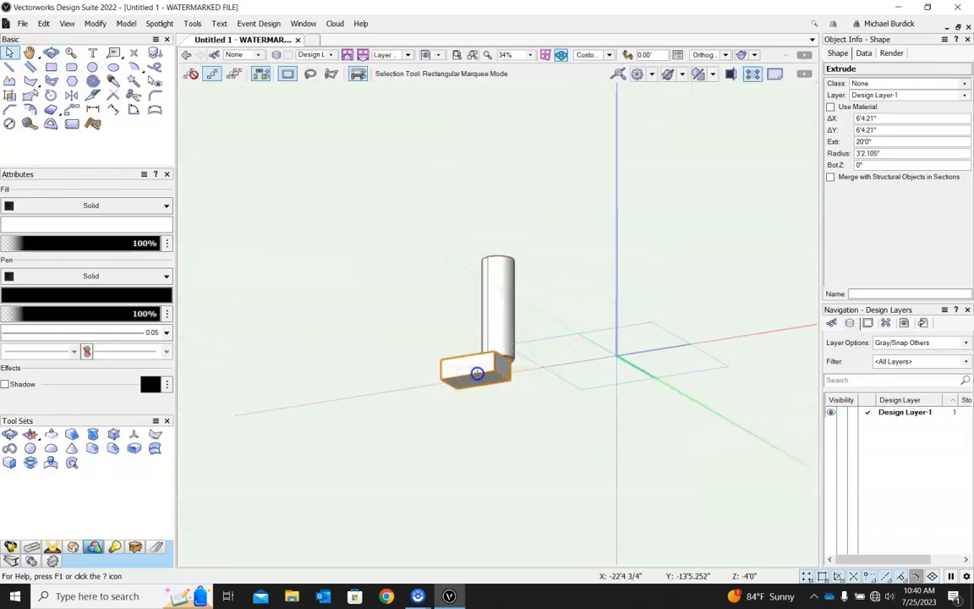
{"action": "left_click", "coordinate": [609, 55]}
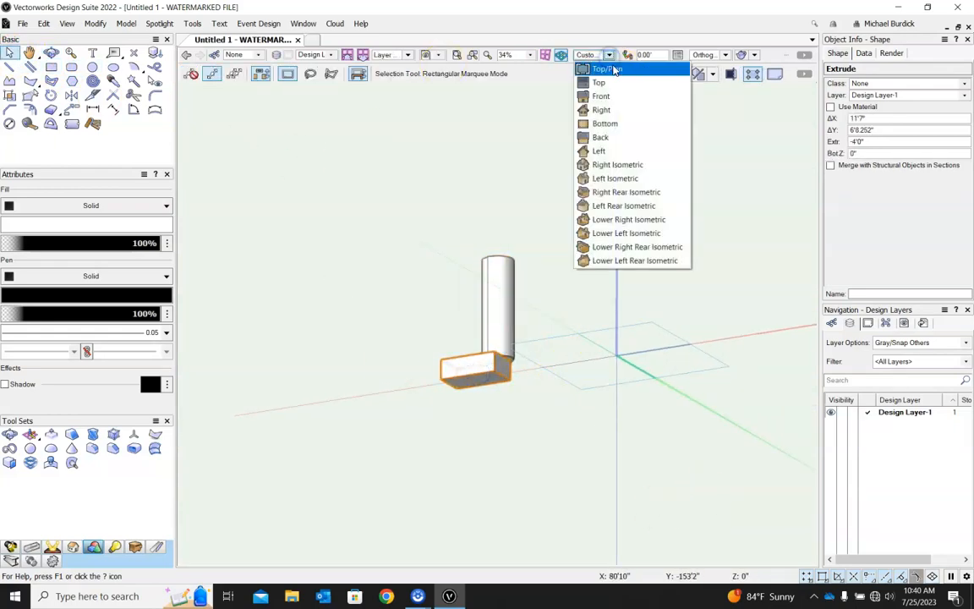
{"action": "left_click", "coordinate": [614, 96]}
{"action": "scroll", "coordinate": [495, 321], "scroll_direction": "up", "scroll_amount": 4}
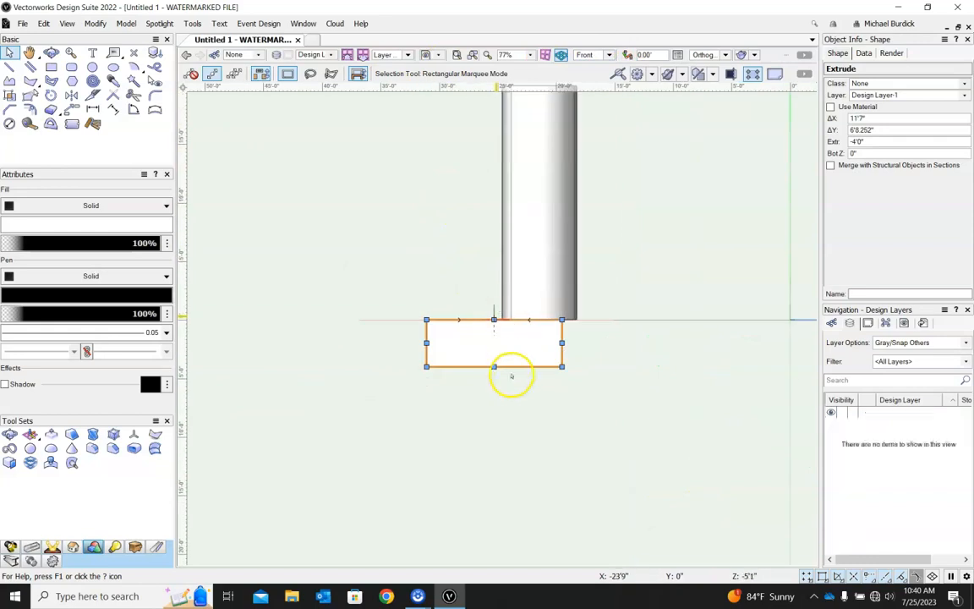
{"action": "left_click_drag", "start_coordinate": [515, 366], "coordinate": [515, 319]}
{"action": "middle_click_drag", "start_coordinate": [518, 393], "coordinate": [490, 407], "text": "ctrl"}
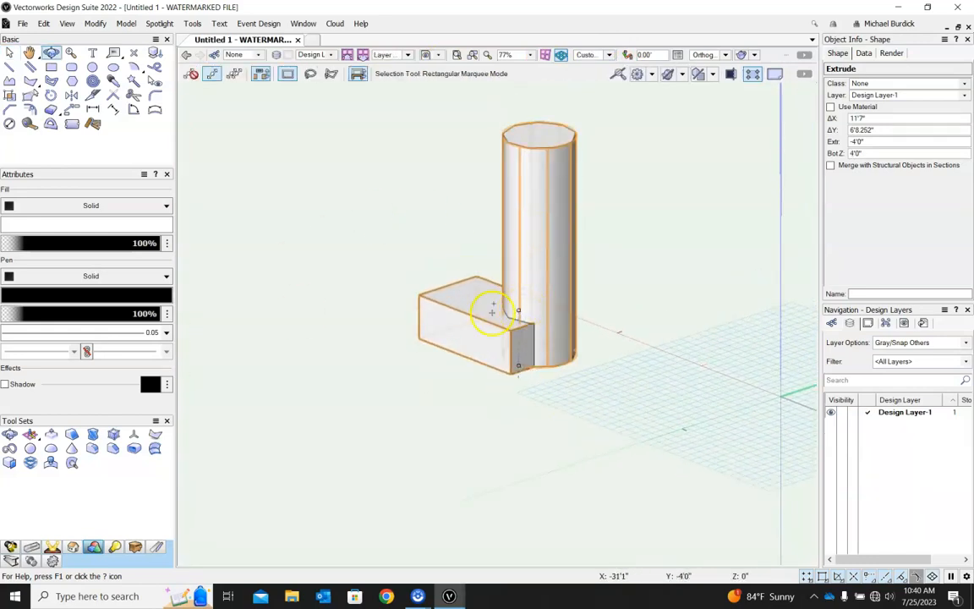
Combine the box and the cylinder into one object with Add Solids.
{"action": "left_click", "coordinate": [375, 342]}
{"action": "middle_click_drag", "start_coordinate": [392, 332], "coordinate": [481, 461], "text": "ctrl"}
{"action": "middle_click_drag", "start_coordinate": [400, 378], "coordinate": [210, 331], "text": "ctrl"}
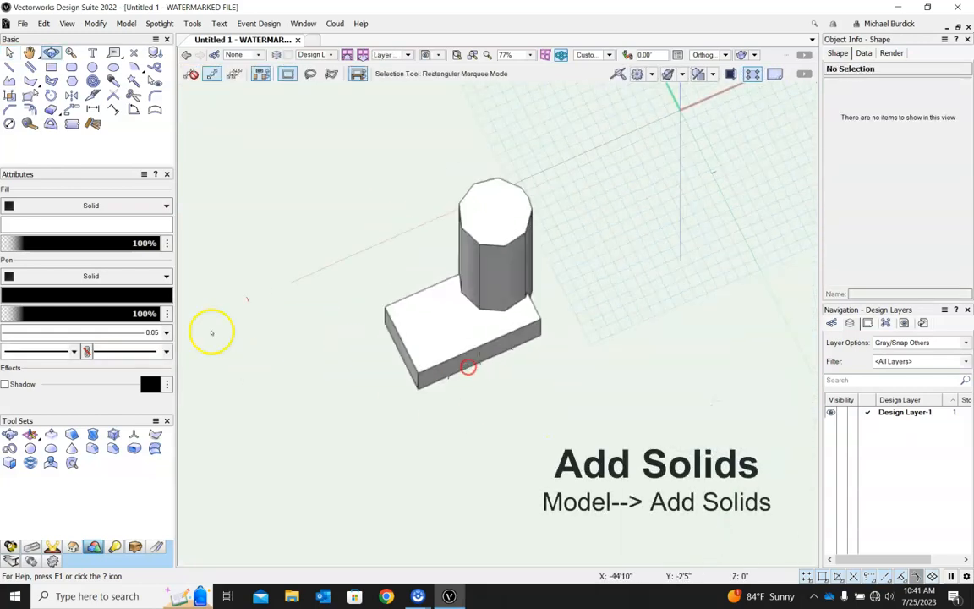
{"action": "left_click_drag", "start_coordinate": [304, 134], "coordinate": [617, 404]}
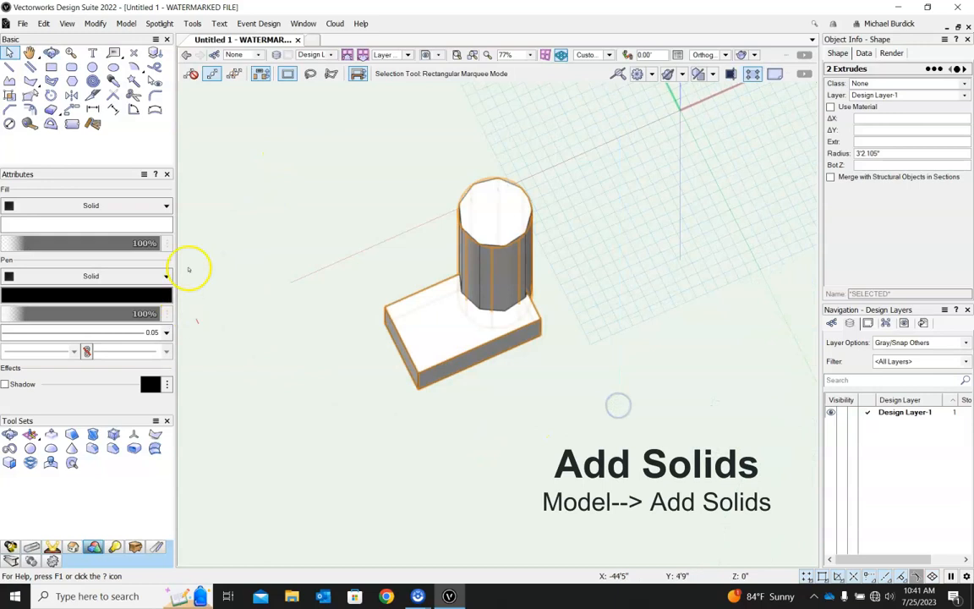
{"action": "left_click", "coordinate": [126, 24]}
{"action": "left_click", "coordinate": [154, 41]}
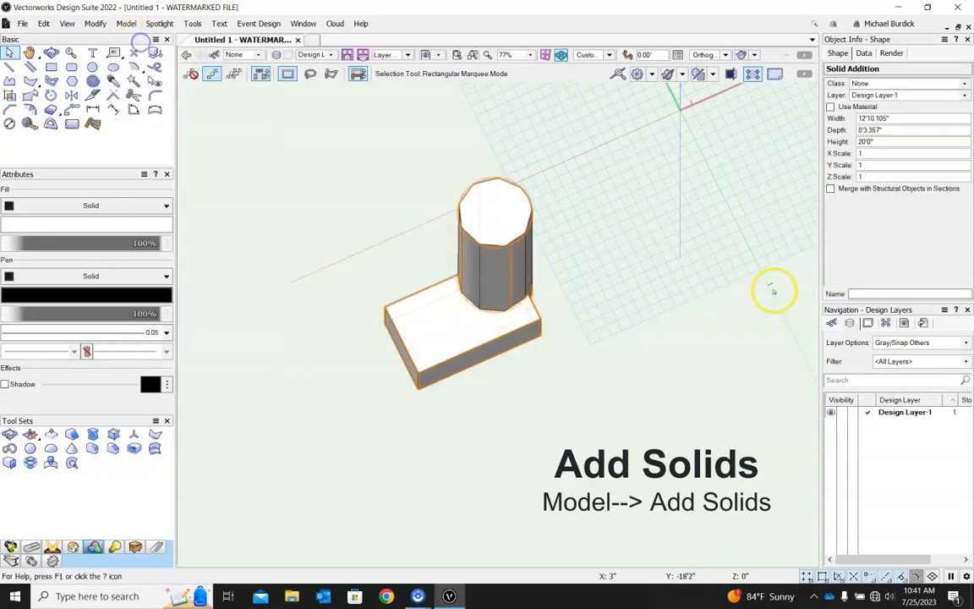
Move the combined solid as a test, and undo both the move and the solid addition.
{"action": "left_click", "coordinate": [596, 357]}
{"action": "left_click_drag", "start_coordinate": [418, 361], "coordinate": [522, 402]}
{"action": "key", "text": "ctrl+z"}
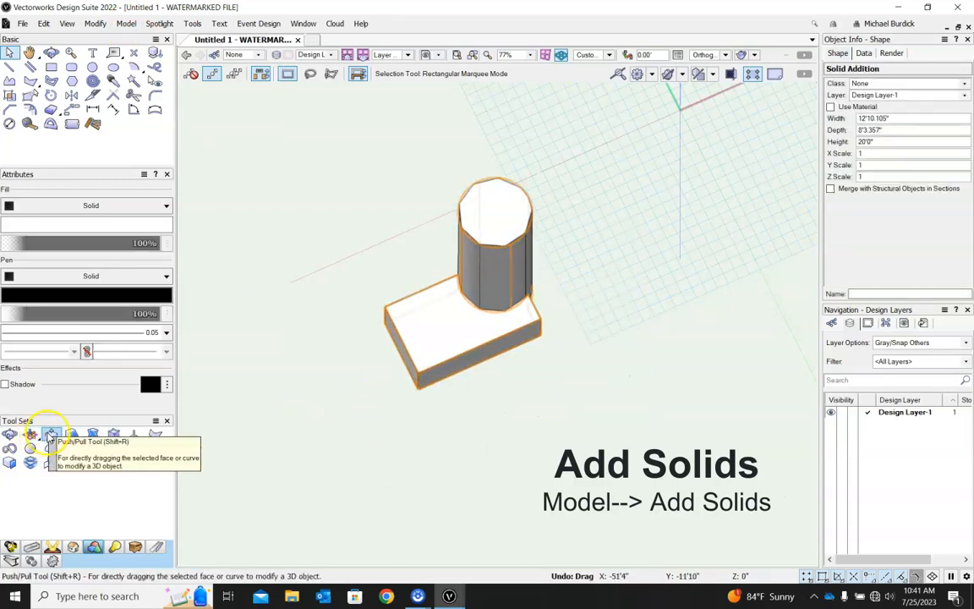
{"action": "key", "text": "ctrl+u"}
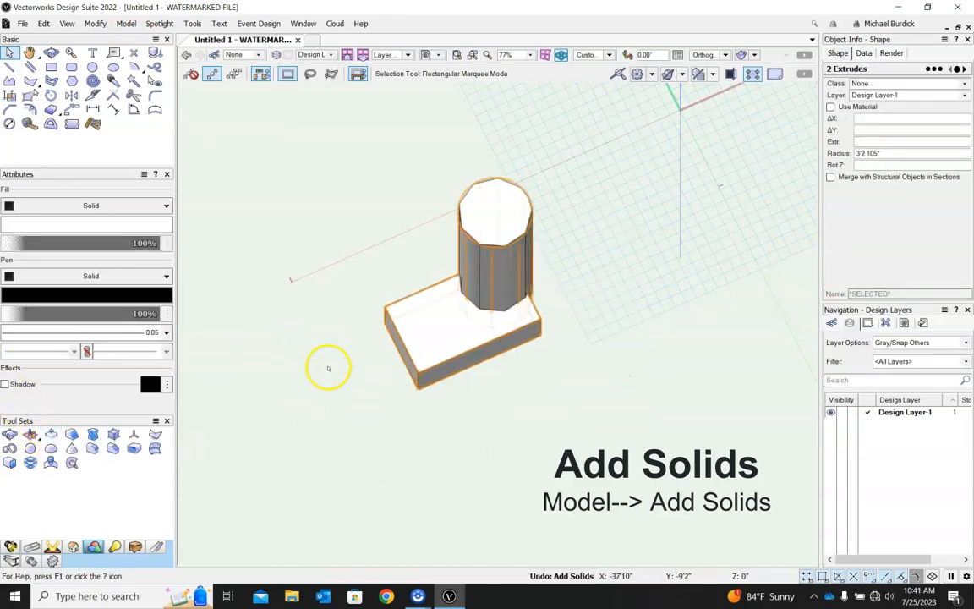
Use Subtract Solids to cut the cylinder out of the rectangular box without retaining the subtracting object.
{"action": "left_click", "coordinate": [291, 375]}
{"action": "middle_click_drag", "start_coordinate": [612, 391], "coordinate": [616, 235]}
{"action": "left_click", "coordinate": [516, 354]}
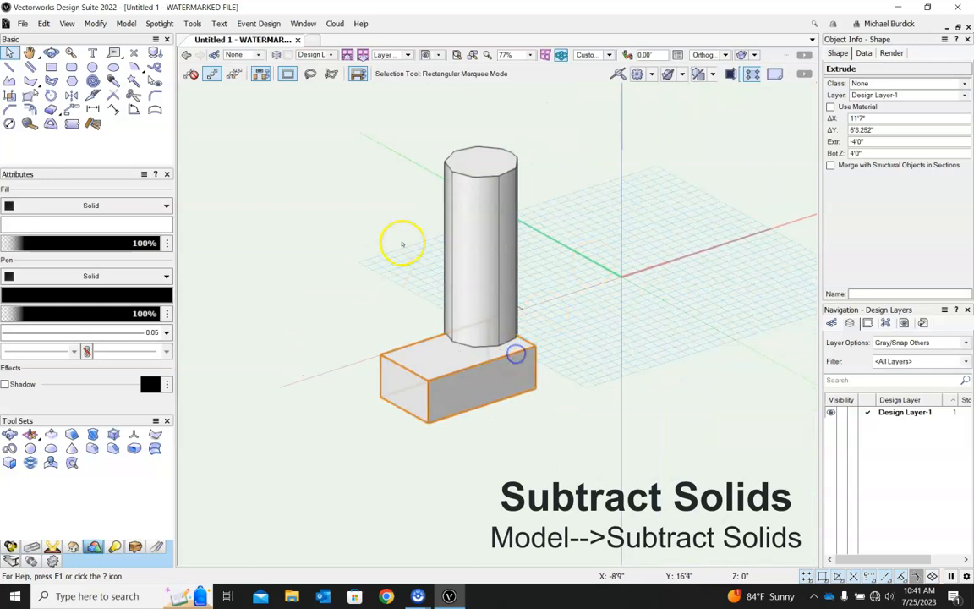
{"action": "left_click", "coordinate": [455, 224]}
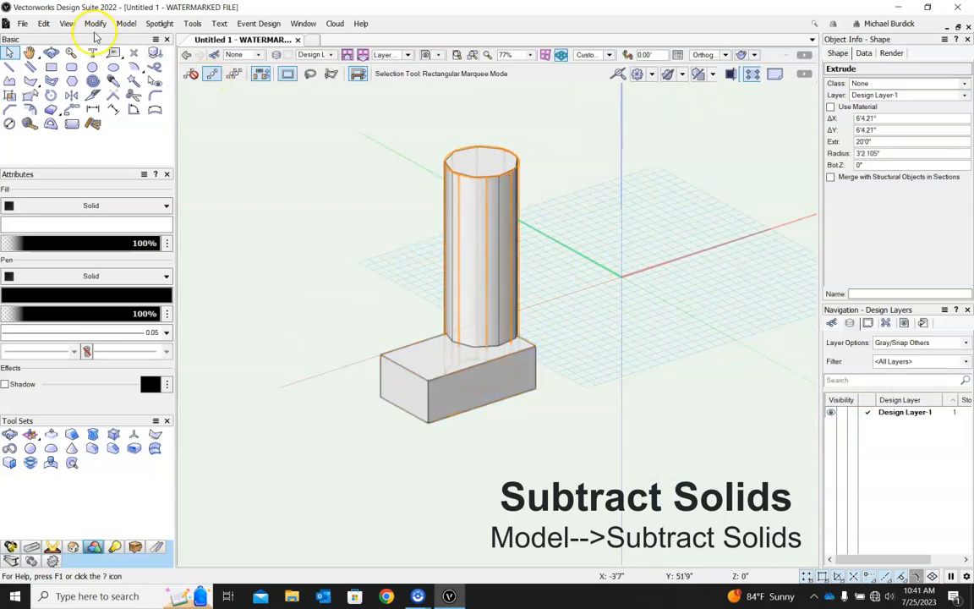
{"action": "left_click", "coordinate": [122, 25]}
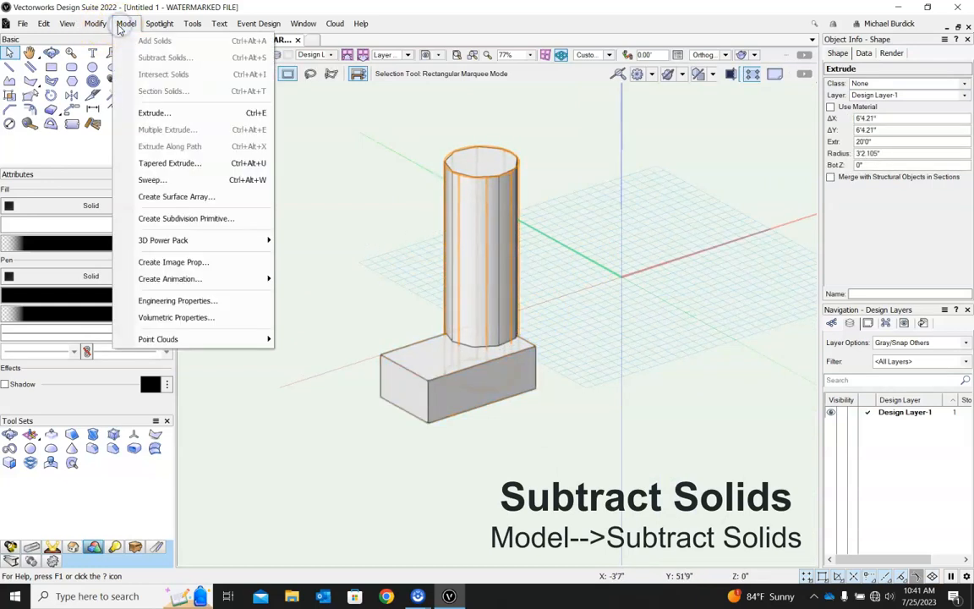
{"action": "mouse_move", "coordinate": [95, 23]}
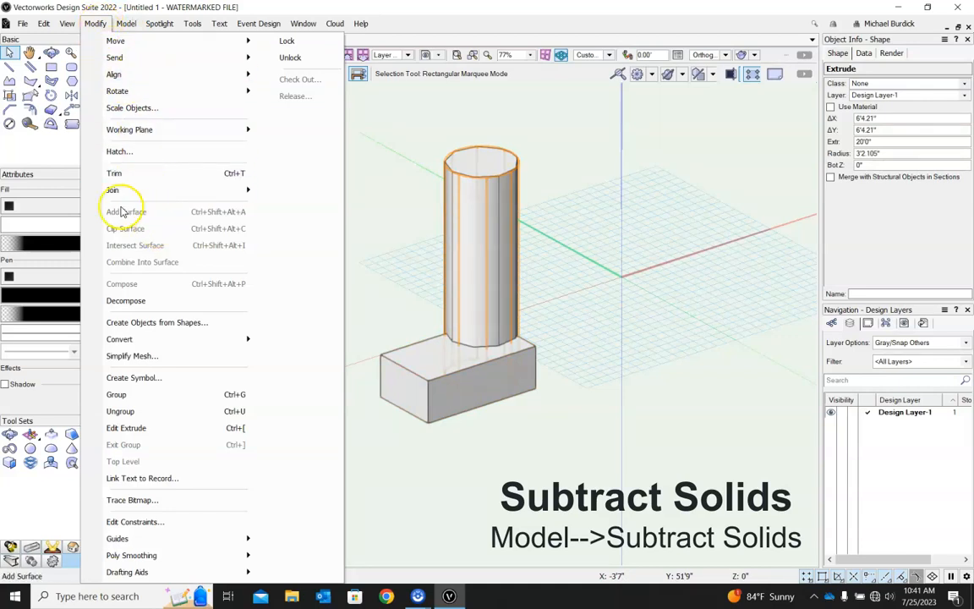
{"action": "left_click", "coordinate": [125, 24]}
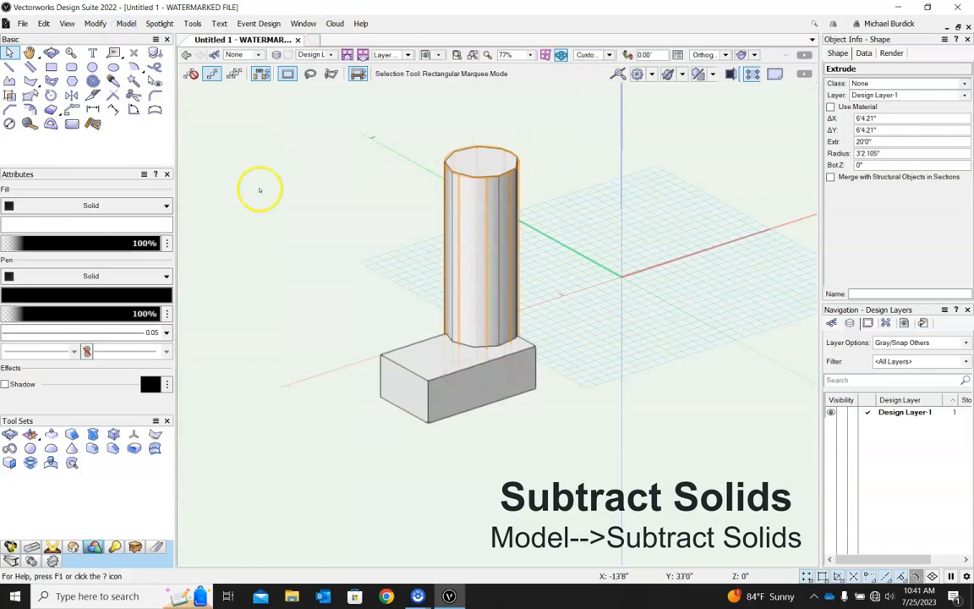
{"action": "left_click", "coordinate": [478, 385], "text": "shift"}
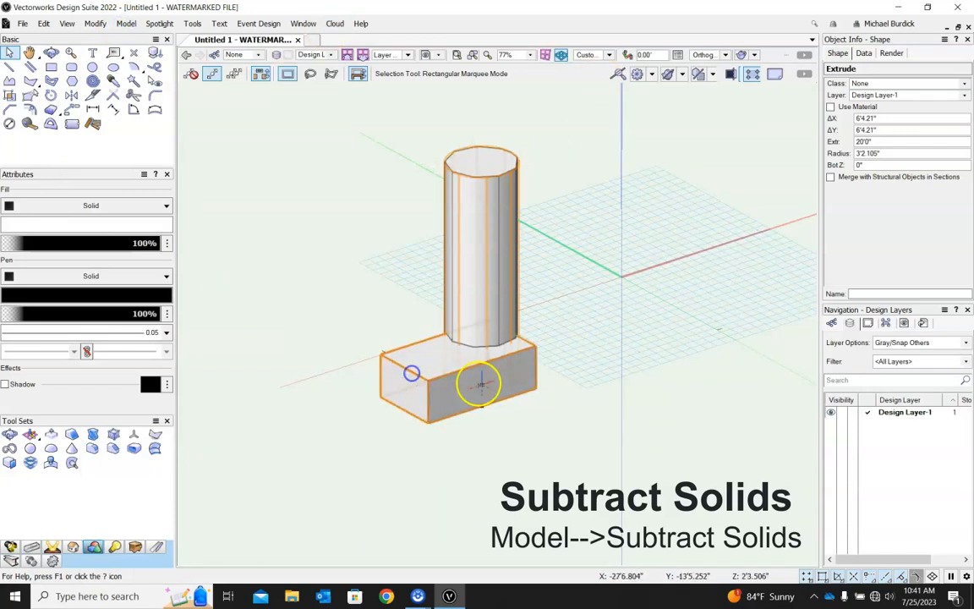
{"action": "left_click", "coordinate": [124, 23]}
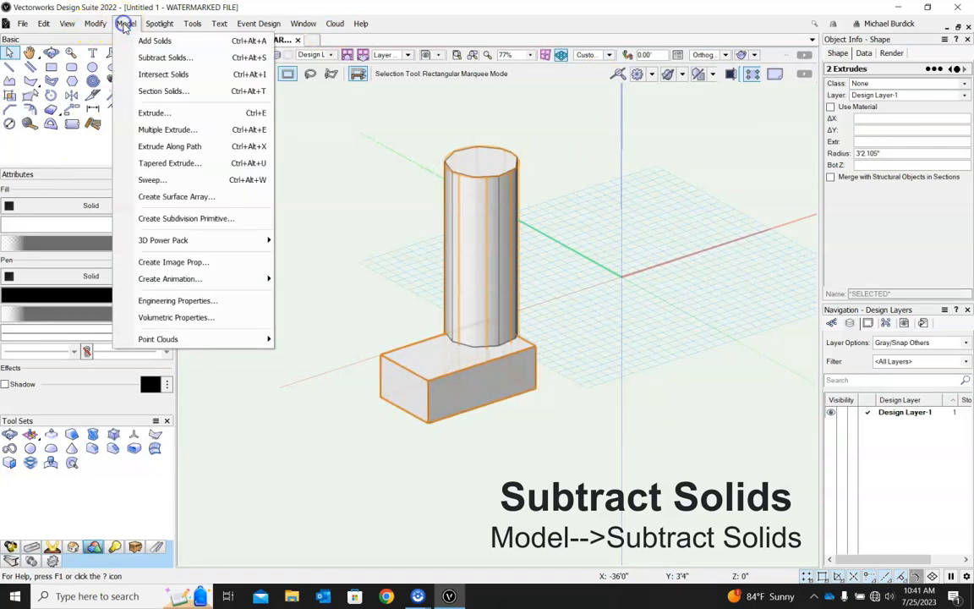
{"action": "left_click", "coordinate": [155, 58]}
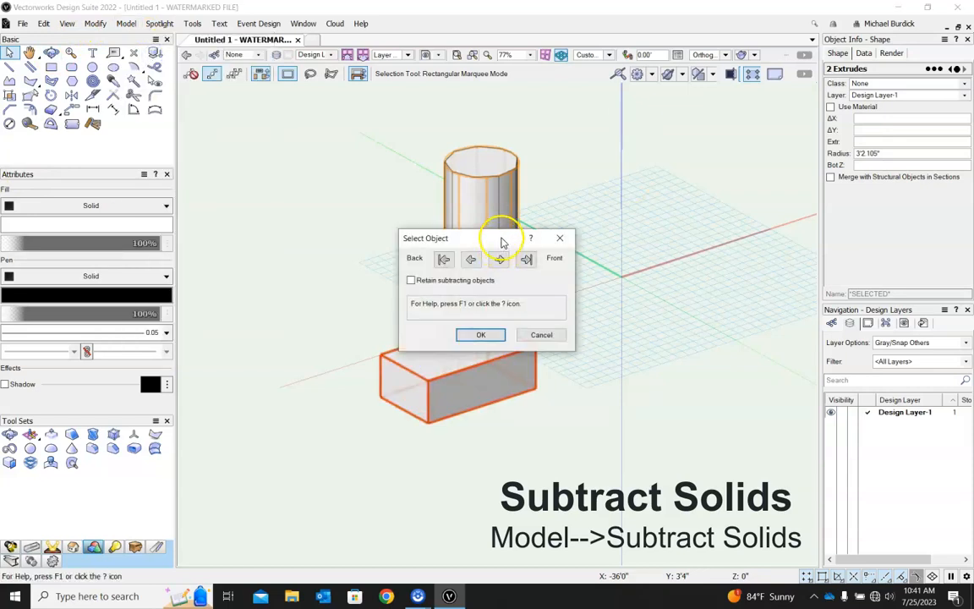
{"action": "left_click_drag", "start_coordinate": [487, 240], "coordinate": [663, 203]}
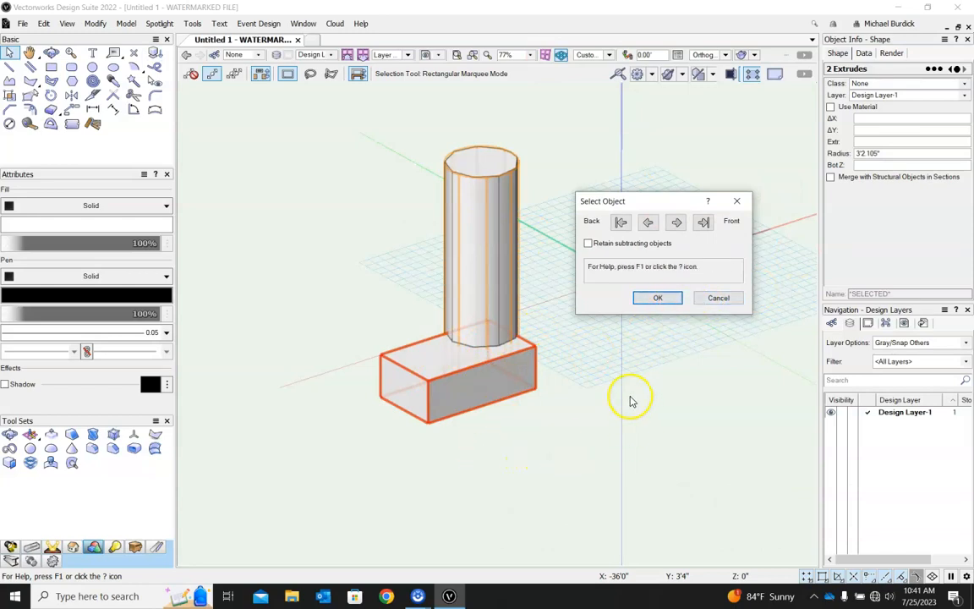
{"action": "left_click", "coordinate": [659, 298]}
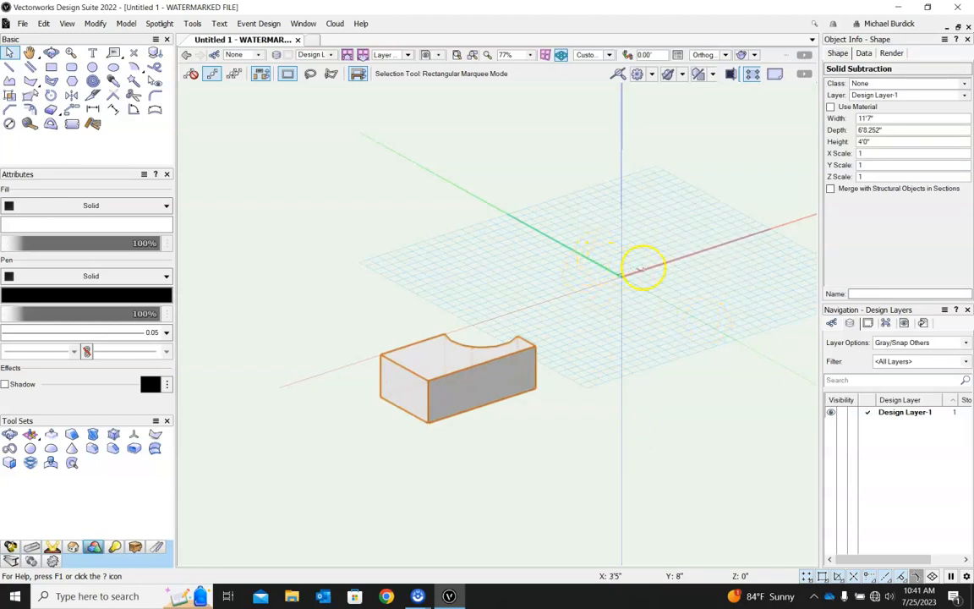
{"action": "middle_click_drag", "start_coordinate": [667, 216], "coordinate": [403, 387], "text": "shift"}
{"action": "middle_click_drag", "start_coordinate": [554, 279], "coordinate": [554, 315], "text": "shift"}
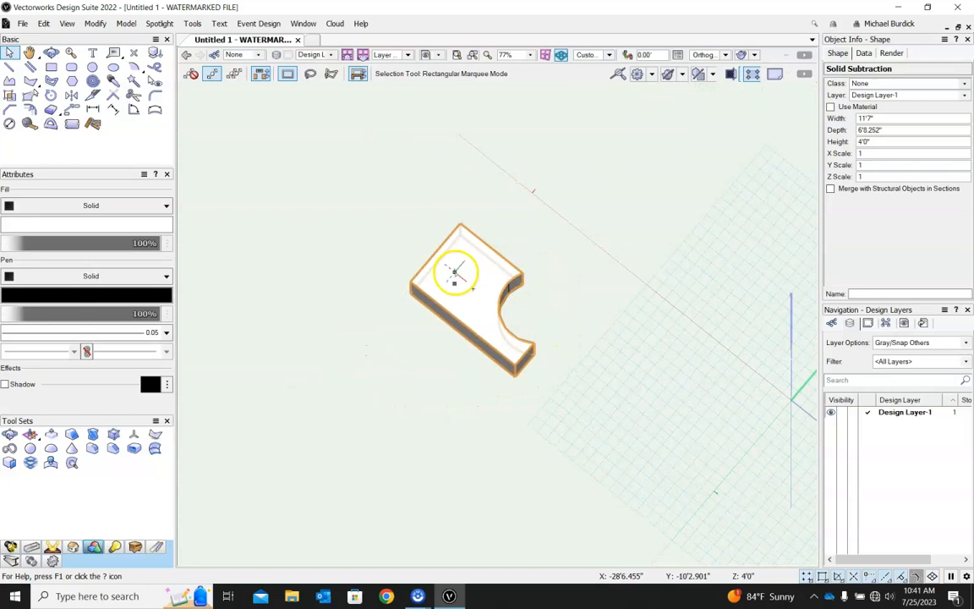
Undo the subtraction of the cylinder from the rectangular box so both extrudes are restored.
{"action": "key", "text": "ctrl+z"}
{"action": "key", "text": "ctrl+z"}
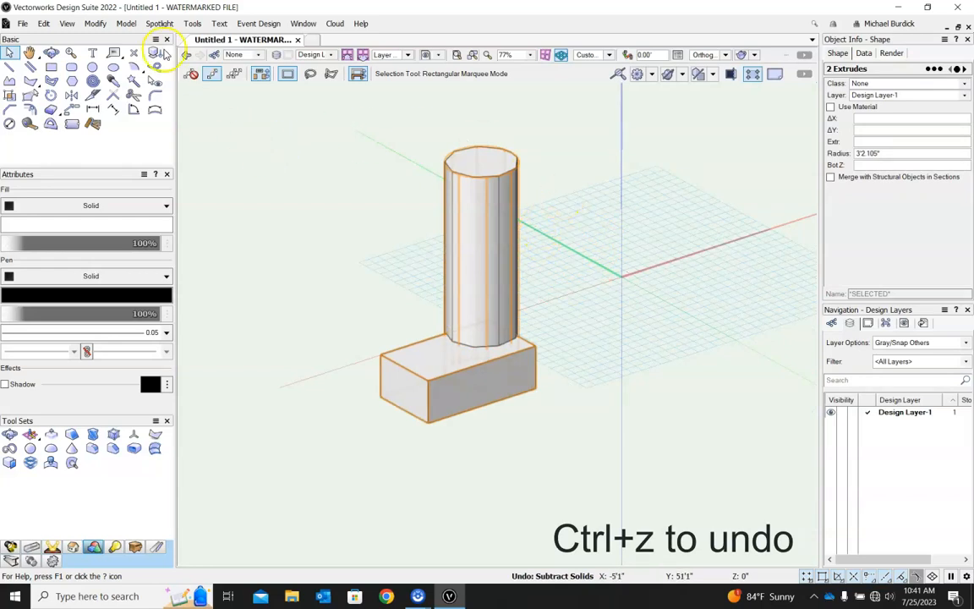
Try Subtract Solids the other way, cutting the rectangular box out of the cylinder, and undo that subtraction.
{"action": "left_click", "coordinate": [124, 24]}
{"action": "left_click", "coordinate": [142, 56]}
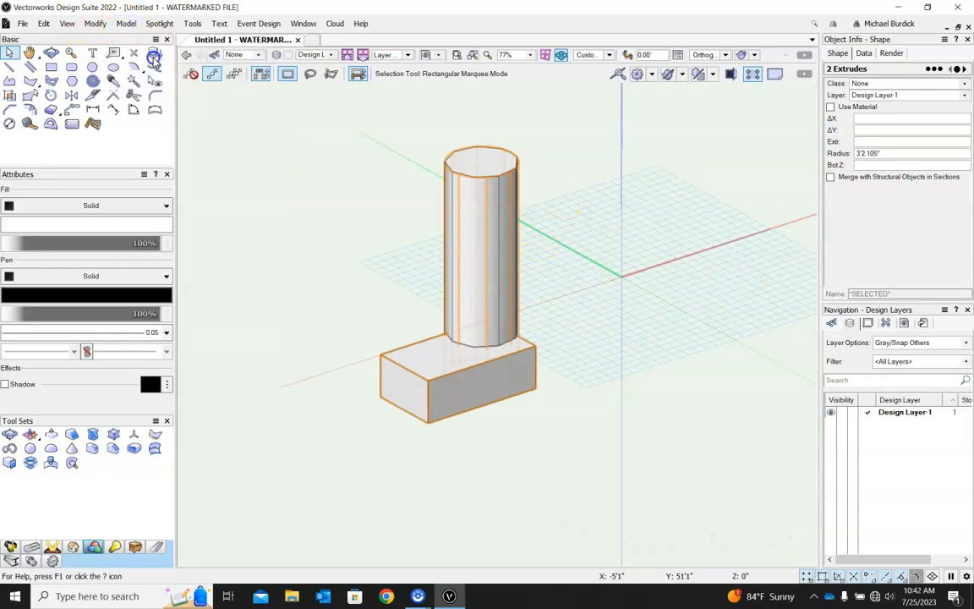
{"action": "left_click_drag", "start_coordinate": [514, 238], "coordinate": [735, 220]}
{"action": "left_click", "coordinate": [743, 242]}
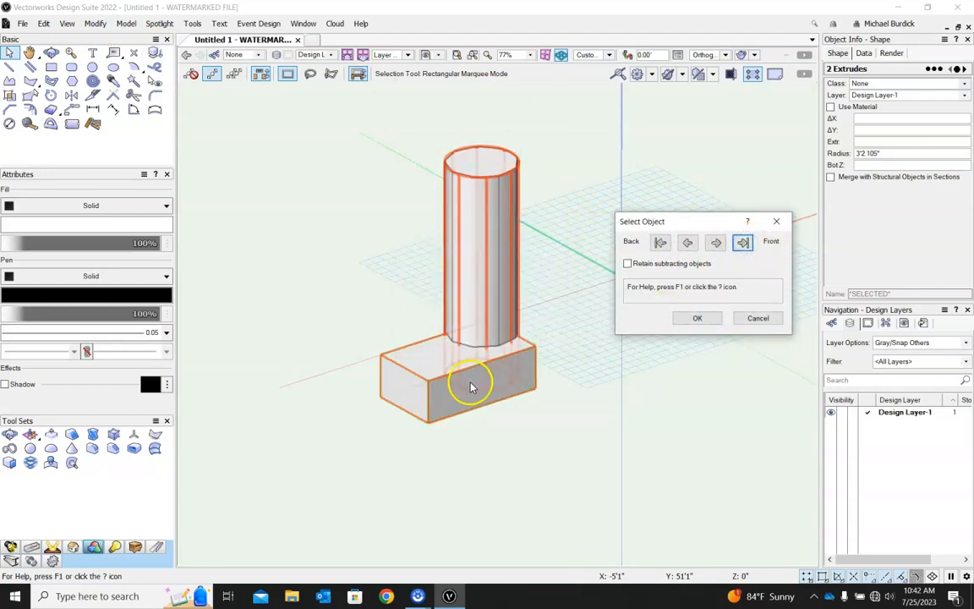
{"action": "left_click", "coordinate": [699, 318]}
{"action": "middle_click_drag", "start_coordinate": [592, 396], "coordinate": [652, 289], "text": "ctrl"}
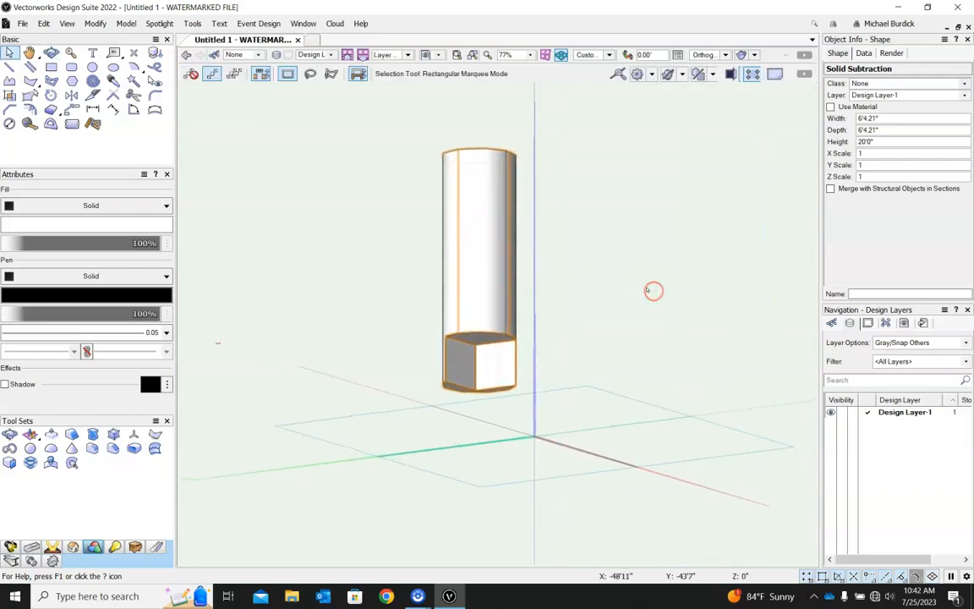
{"action": "key", "text": "ctrl+z"}
{"action": "key", "text": "ctrl+z"}
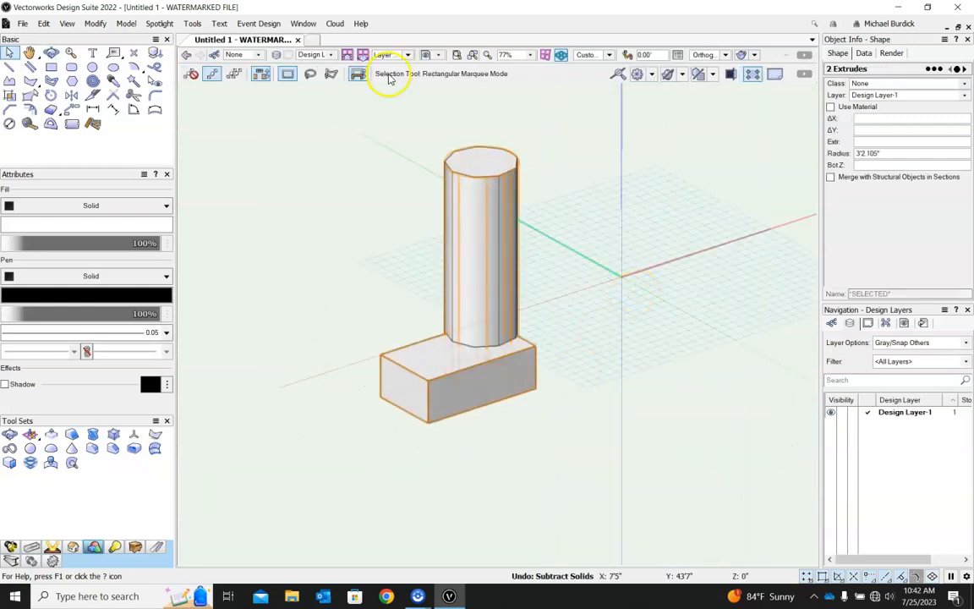
Use Subtract Solids to cut the cylinder out of the rectangular box with Retain subtracting objects enabled.
{"action": "left_click", "coordinate": [126, 24]}
{"action": "mouse_move", "coordinate": [159, 24]}
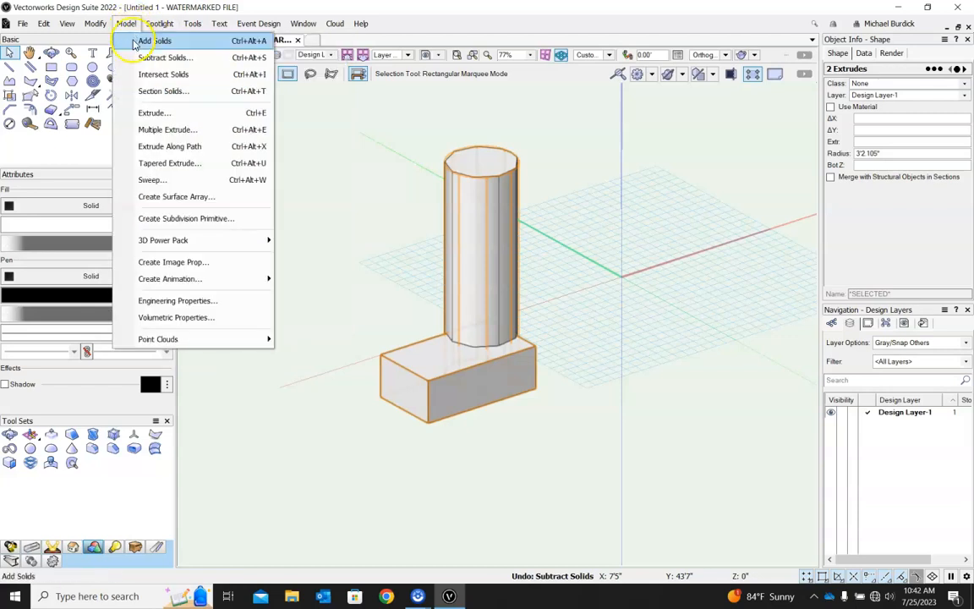
{"action": "left_click", "coordinate": [140, 74]}
{"action": "left_click", "coordinate": [451, 217]}
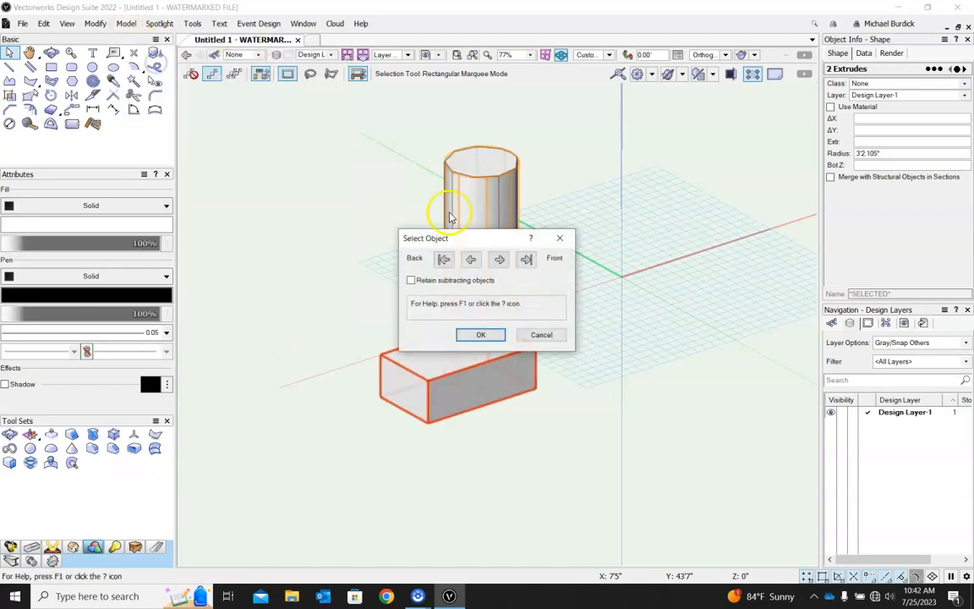
{"action": "left_click_drag", "start_coordinate": [437, 240], "coordinate": [606, 245]}
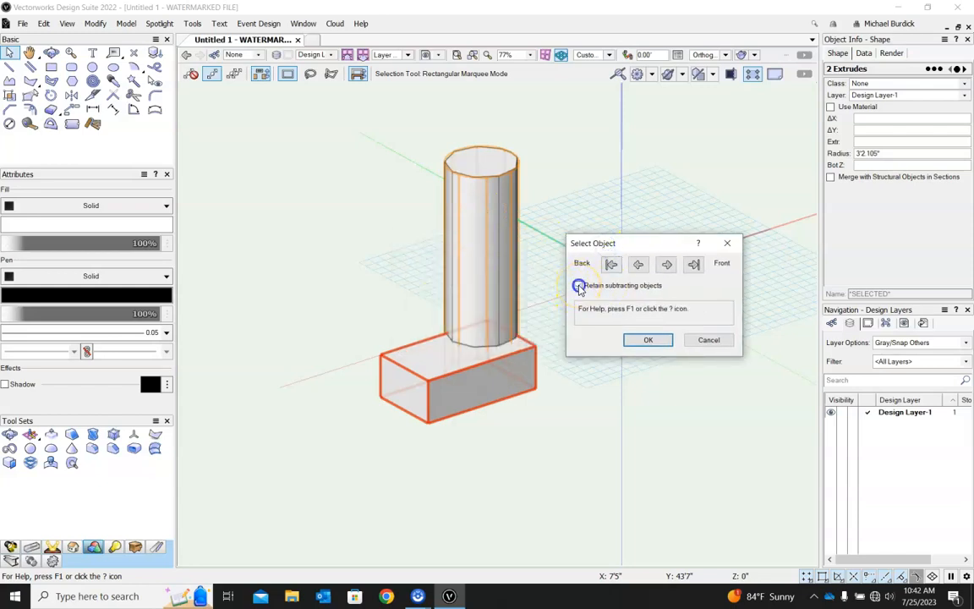
{"action": "left_click", "coordinate": [653, 340]}
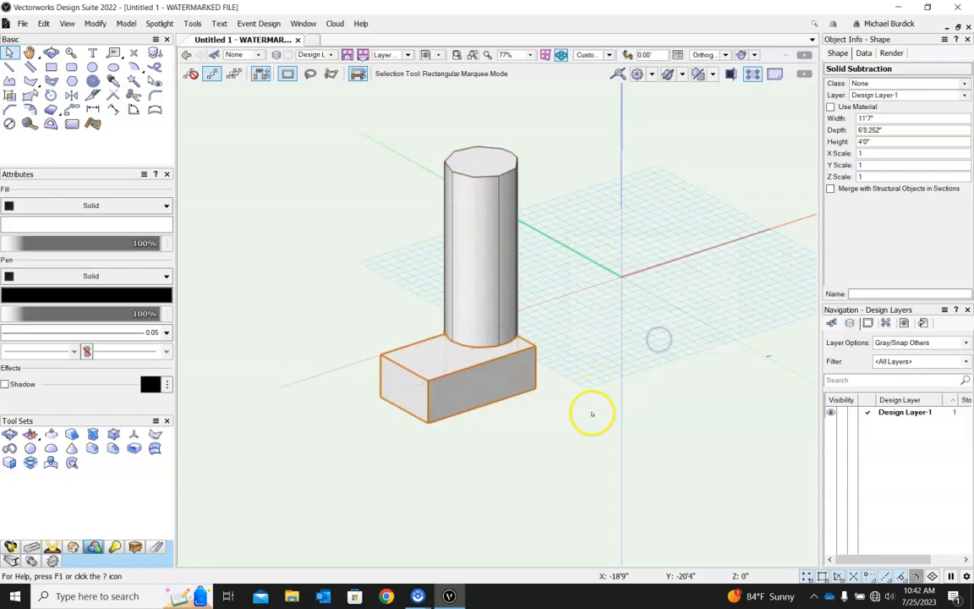
Move the retained cylinder clear of the notched box, and delete both objects.
{"action": "middle_click_drag", "start_coordinate": [732, 267], "coordinate": [549, 256], "text": "shift"}
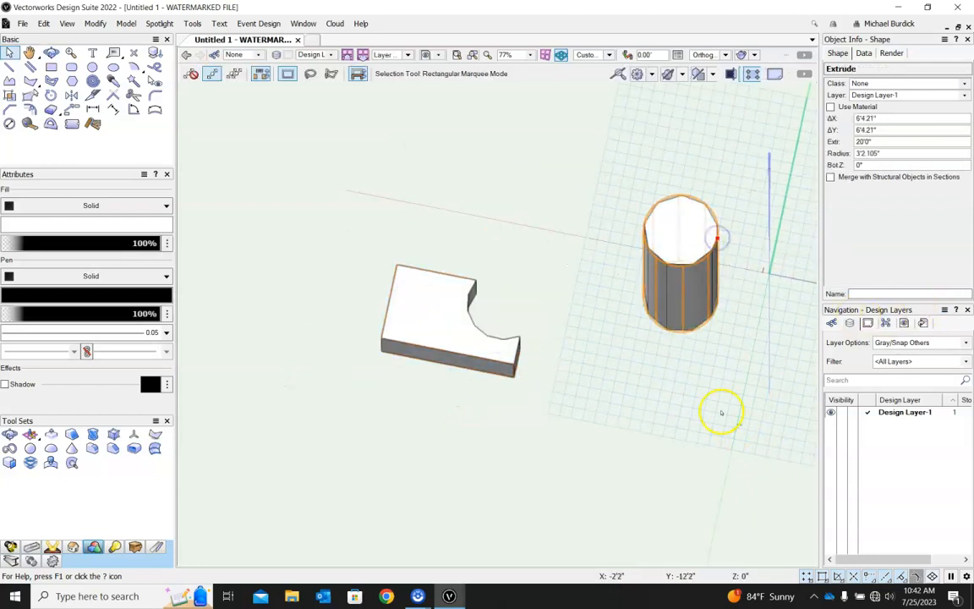
{"action": "middle_click_drag", "start_coordinate": [722, 411], "coordinate": [681, 217], "text": "shift"}
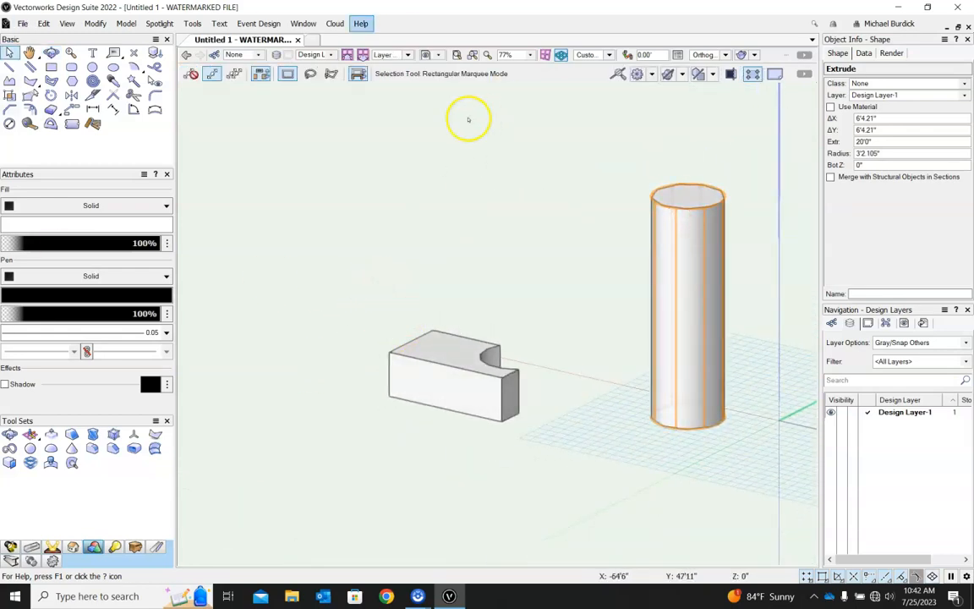
{"action": "left_click_drag", "start_coordinate": [303, 118], "coordinate": [755, 461]}
{"action": "key", "text": "Delete"}
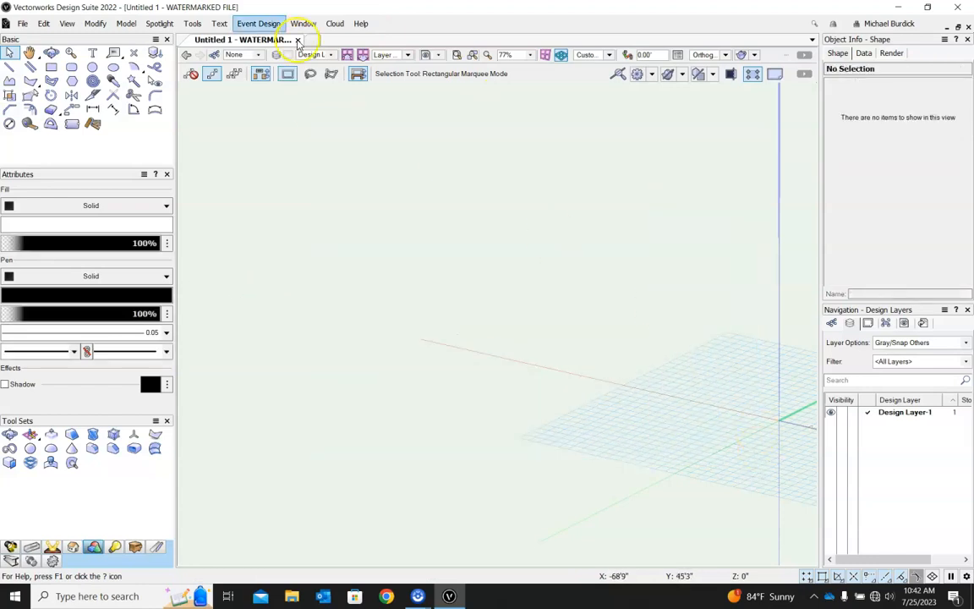
Draw a horizontal Double Line polygon about 34'3" long with a 6" separation in Top/Plan view.
{"action": "left_click", "coordinate": [32, 69]}
{"action": "left_click", "coordinate": [548, 121]}
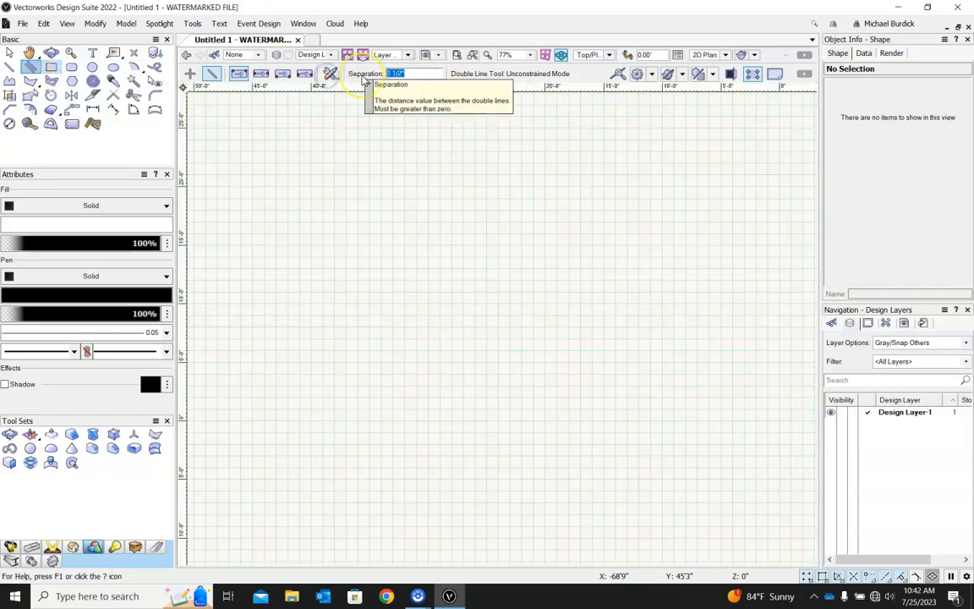
{"action": "left_click_drag", "start_coordinate": [287, 294], "coordinate": [688, 294]}
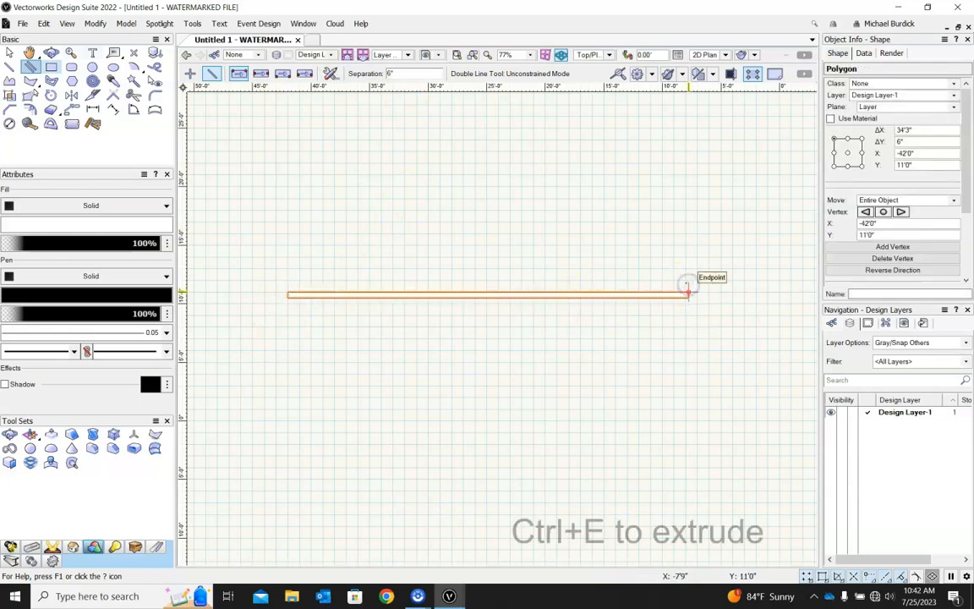
Extrude the double-line polygon 10' to form a wall.
{"action": "key", "text": "ctrl+e"}
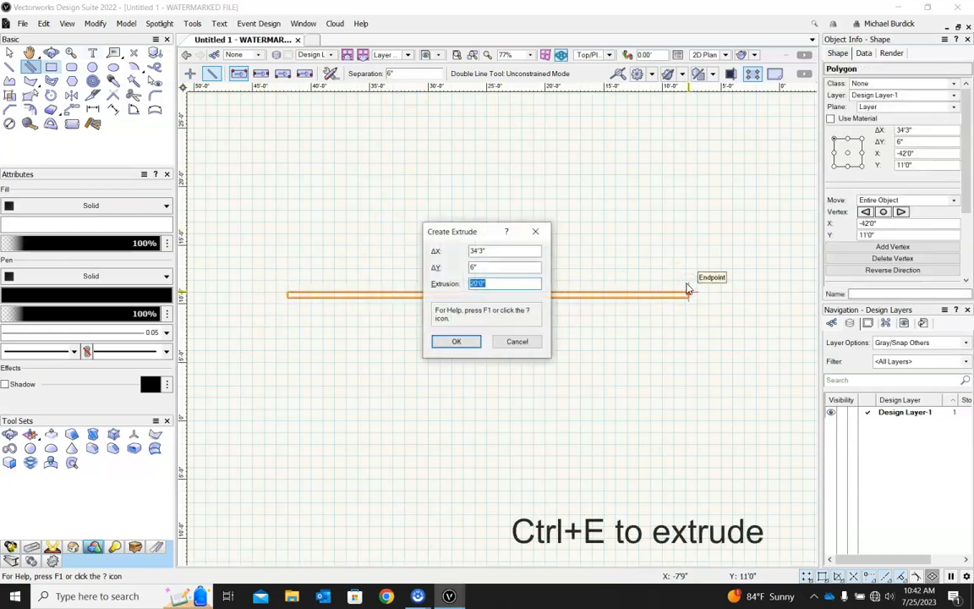
{"action": "type", "text": "10"}
{"action": "key", "text": "Return"}
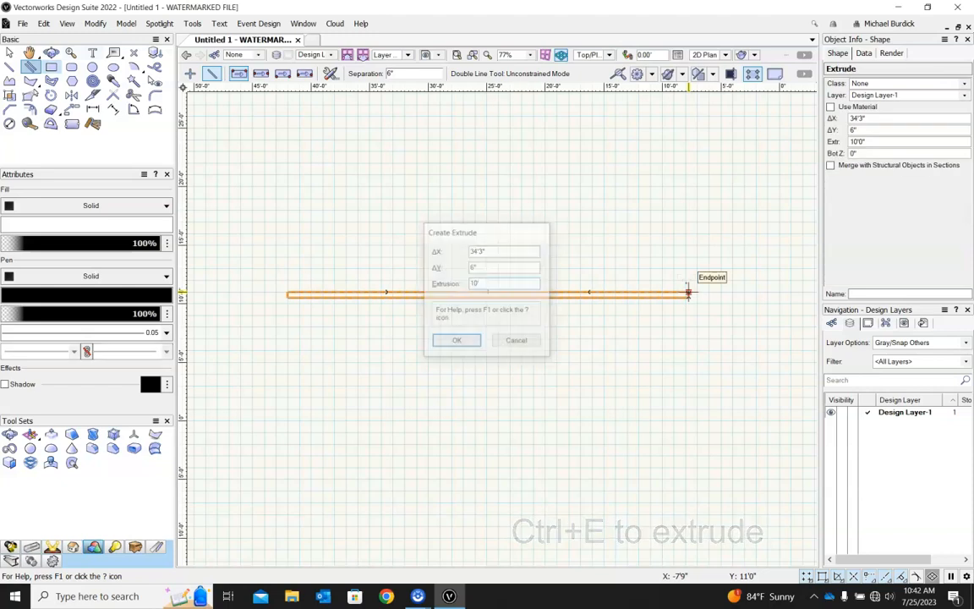
Set the active plane to Automatic and draw a rectangle about 12'10" by 3'10" on the wall's large face.
{"action": "middle_click_drag", "start_coordinate": [594, 396], "coordinate": [626, 109], "text": "ctrl"}
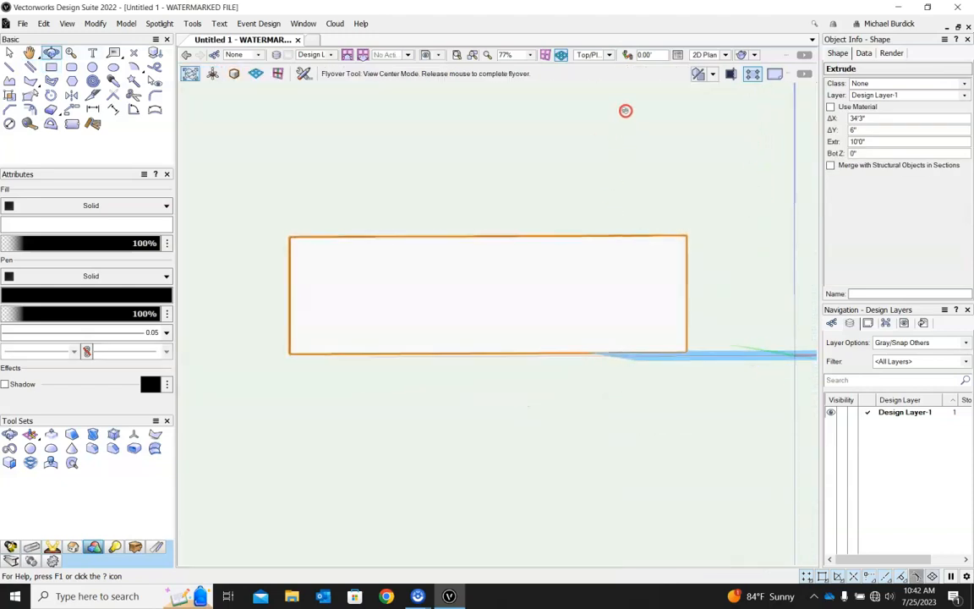
{"action": "left_click", "coordinate": [50, 67]}
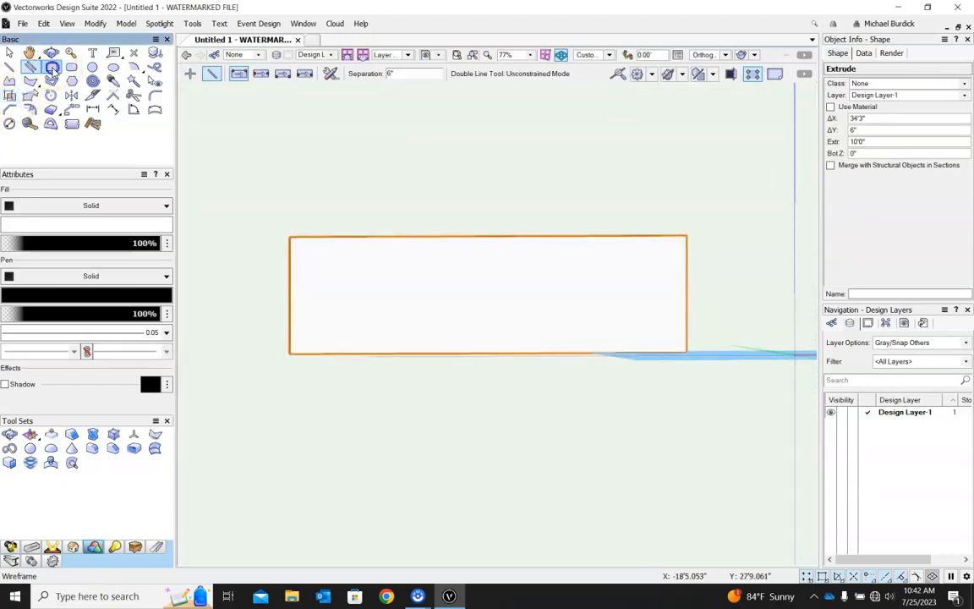
{"action": "left_click", "coordinate": [281, 73]}
{"action": "middle_click_drag", "start_coordinate": [469, 187], "coordinate": [355, 272], "text": "ctrl"}
{"action": "left_click", "coordinate": [356, 271]}
{"action": "key", "text": "Escape"}
{"action": "left_click", "coordinate": [406, 56]}
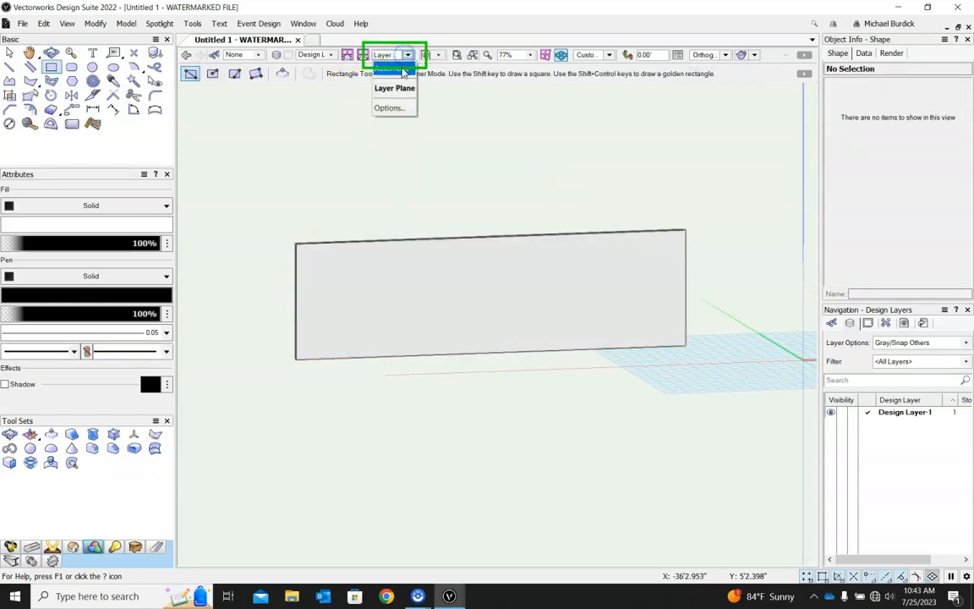
{"action": "left_click", "coordinate": [403, 69]}
{"action": "scroll", "coordinate": [359, 271], "scroll_direction": "up", "scroll_amount": 3}
{"action": "left_click", "coordinate": [362, 267]}
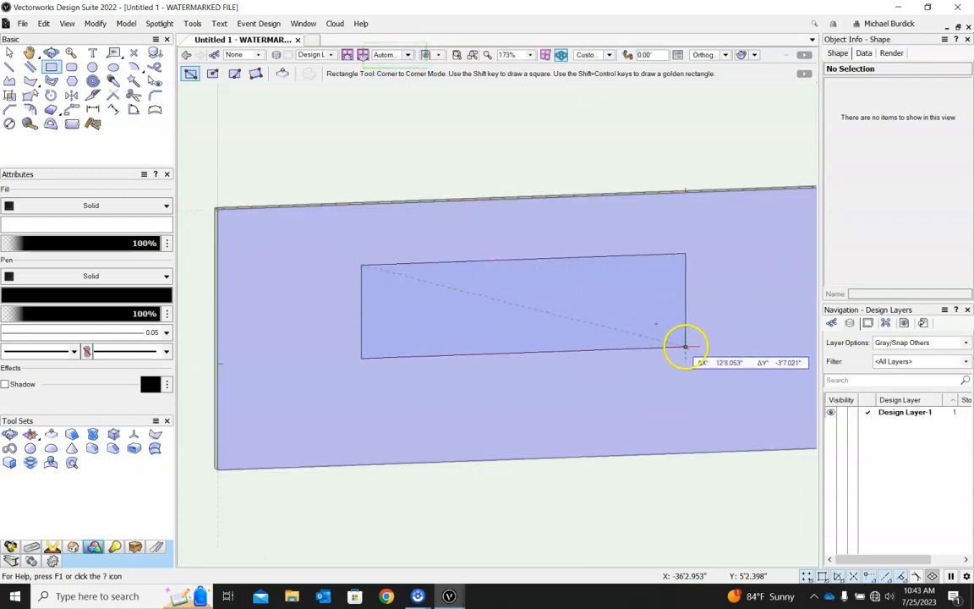
{"action": "left_click", "coordinate": [689, 353]}
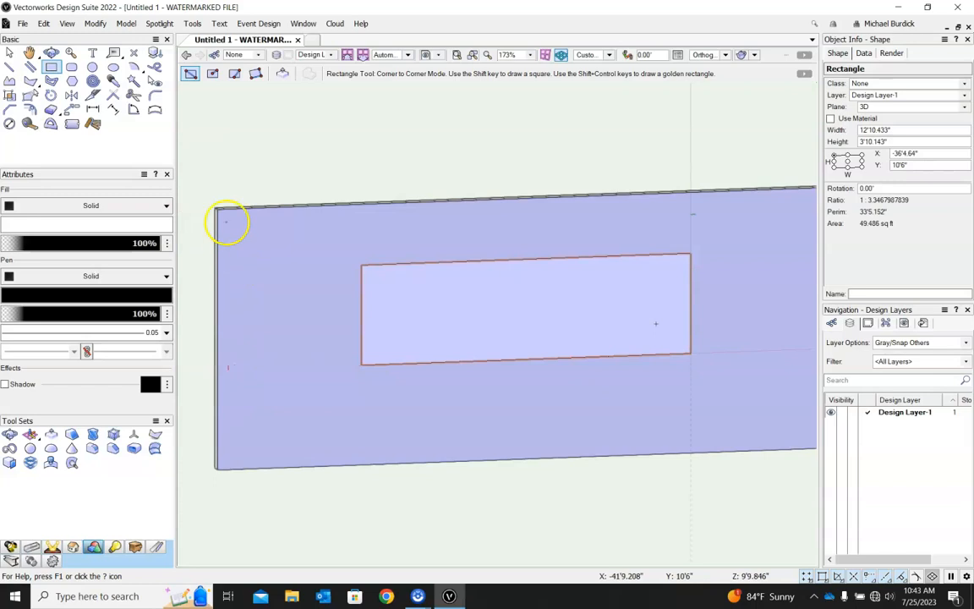
Extrude the rectangle on the wall's face by -6" so it passes through the wall.
{"action": "middle_click_drag", "start_coordinate": [423, 160], "coordinate": [536, 204], "text": "ctrl"}
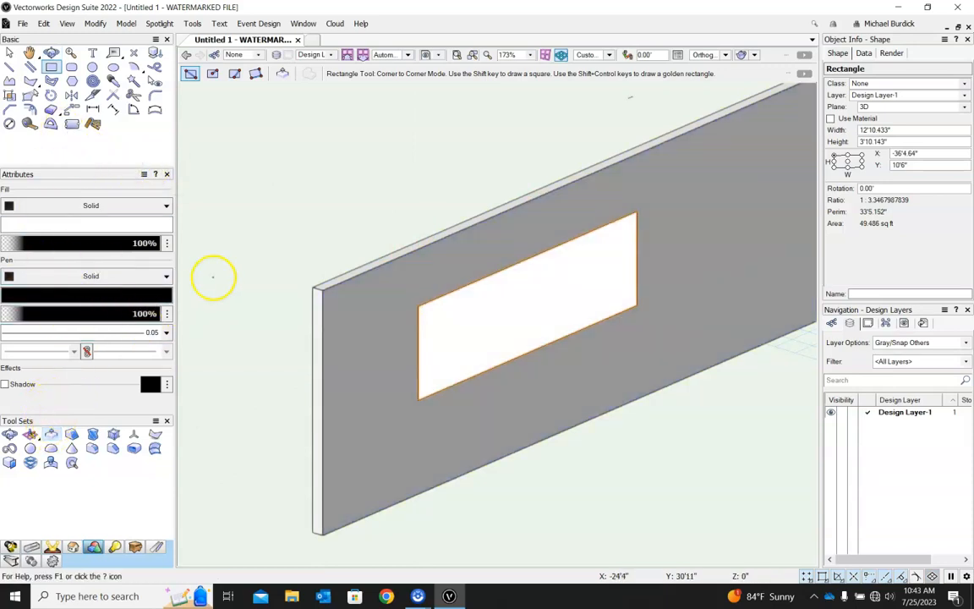
{"action": "key", "text": "ctrl+e"}
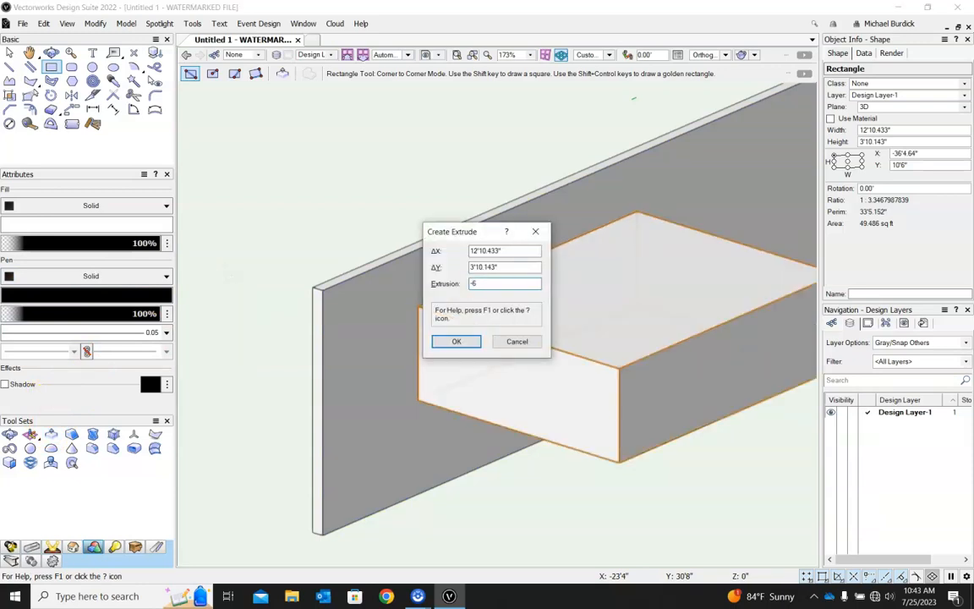
{"action": "key", "text": "Return"}
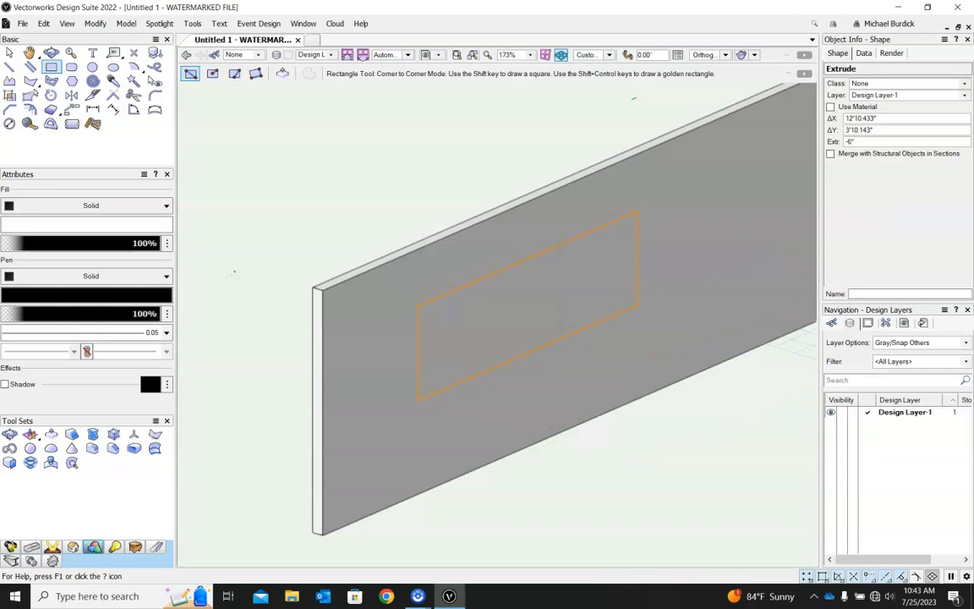
{"action": "mouse_move", "coordinate": [211, 345]}
{"action": "middle_mouse_down", "text": "shift"}
{"action": "mouse_move", "coordinate": [283, 255]}
{"action": "mouse_move", "coordinate": [353, 292]}
{"action": "mouse_move", "coordinate": [467, 313]}
{"action": "mouse_move", "coordinate": [311, 302]}
{"action": "mouse_move", "coordinate": [225, 270]}
{"action": "middle_mouse_up", "text": "shift"}
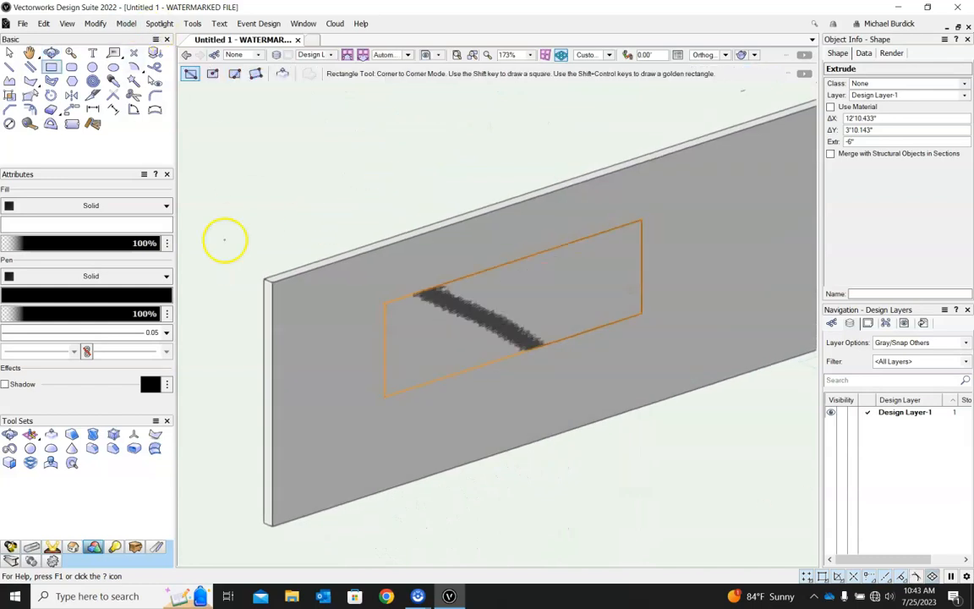
Use Subtract Solids to cut the small extrude out of the wall, and delete the retained extrude.
{"action": "left_click", "coordinate": [9, 53]}
{"action": "left_click_drag", "start_coordinate": [263, 240], "coordinate": [302, 279]}
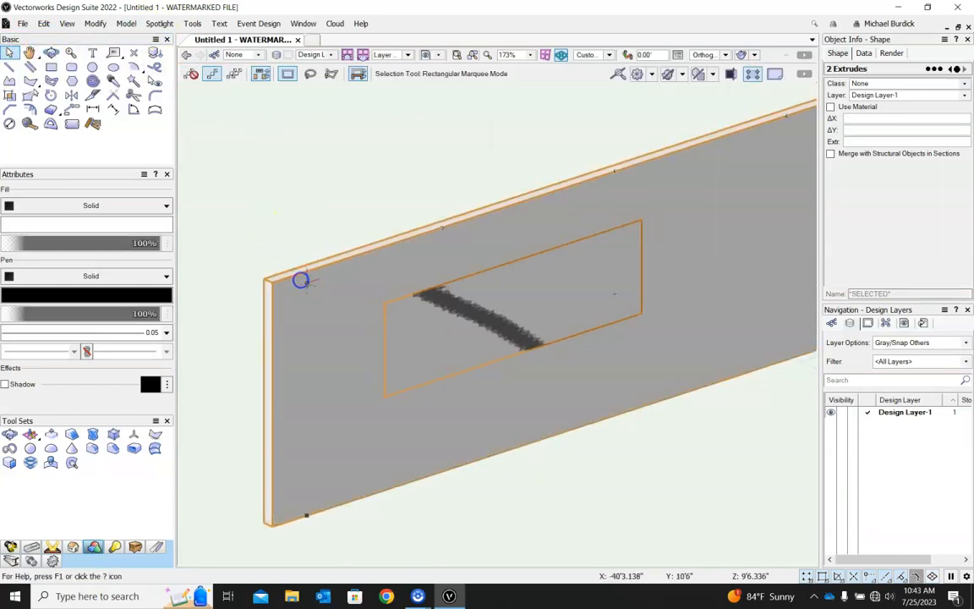
{"action": "left_click", "coordinate": [125, 24]}
{"action": "left_click", "coordinate": [147, 59]}
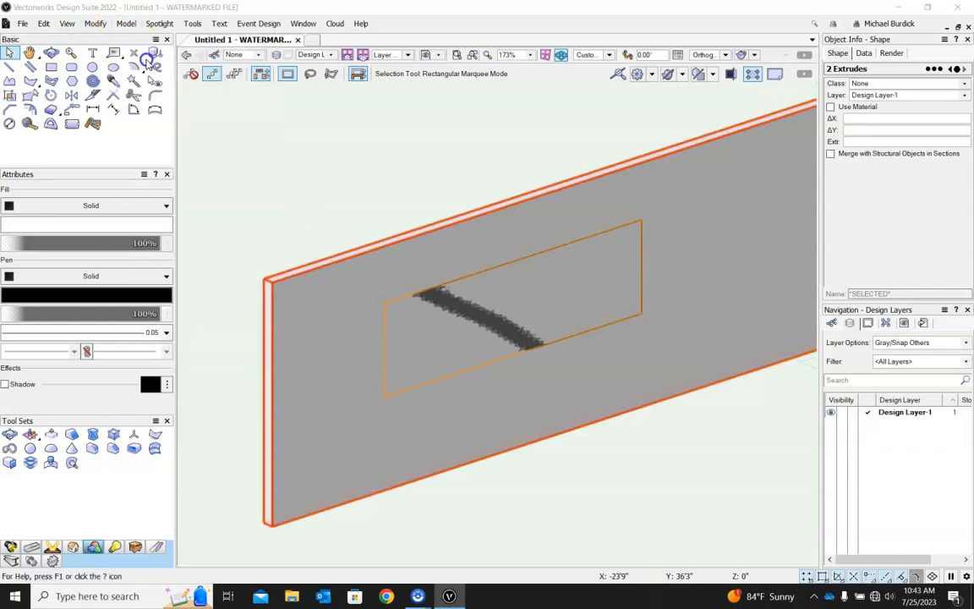
{"action": "left_click", "coordinate": [494, 335]}
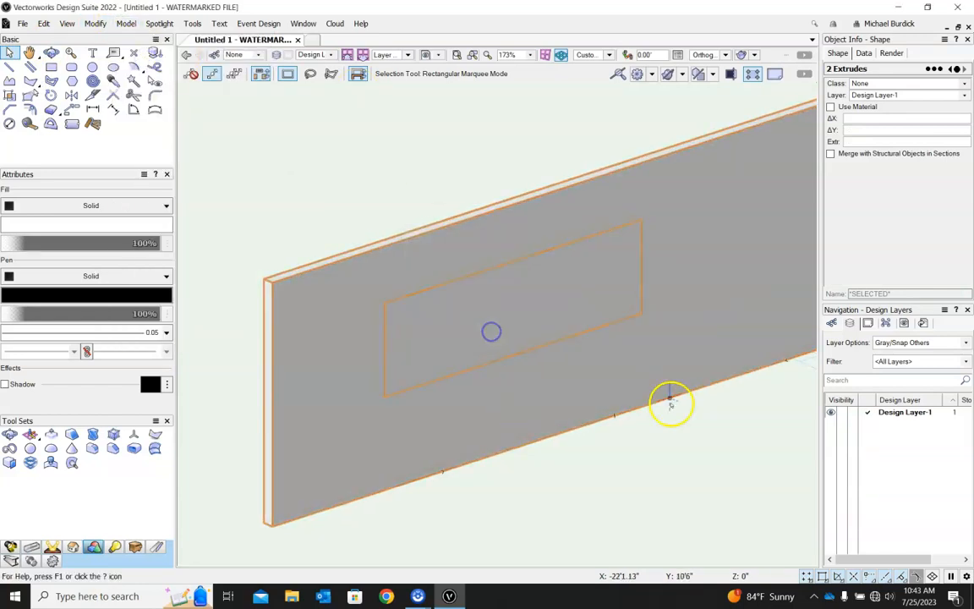
{"action": "left_click", "coordinate": [496, 321]}
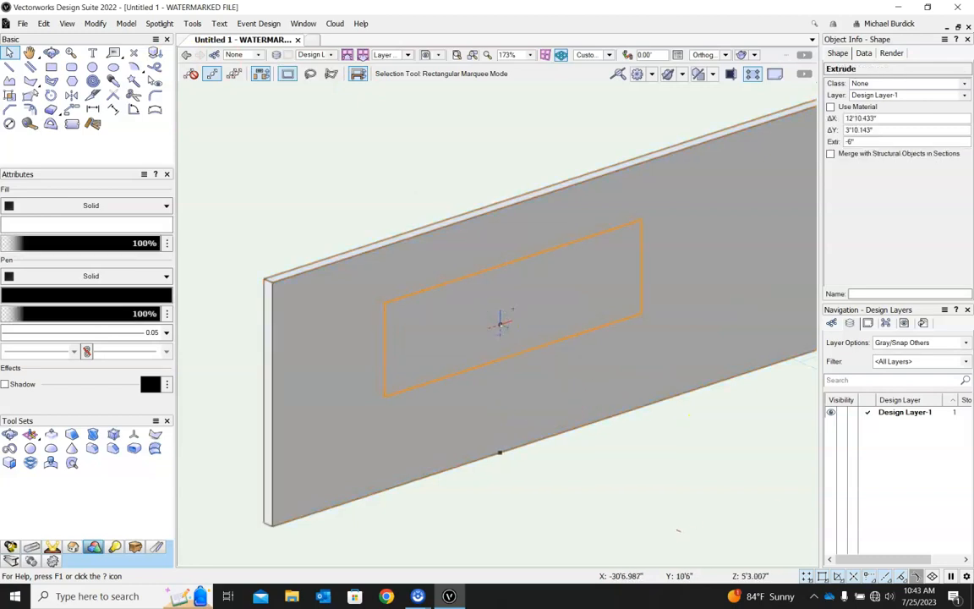
{"action": "left_click", "coordinate": [619, 361]}
{"action": "middle_click_drag", "start_coordinate": [720, 438], "coordinate": [725, 375], "text": "shift"}
Undo the deletion, the solid subtraction and the extrusion to return to the flat rectangle on the wall.
{"action": "key", "text": "ctrl+z"}
{"action": "key", "text": "ctrl+z"}
{"action": "key", "text": "ctrl+z"}
{"action": "key", "text": "ctrl+z"}
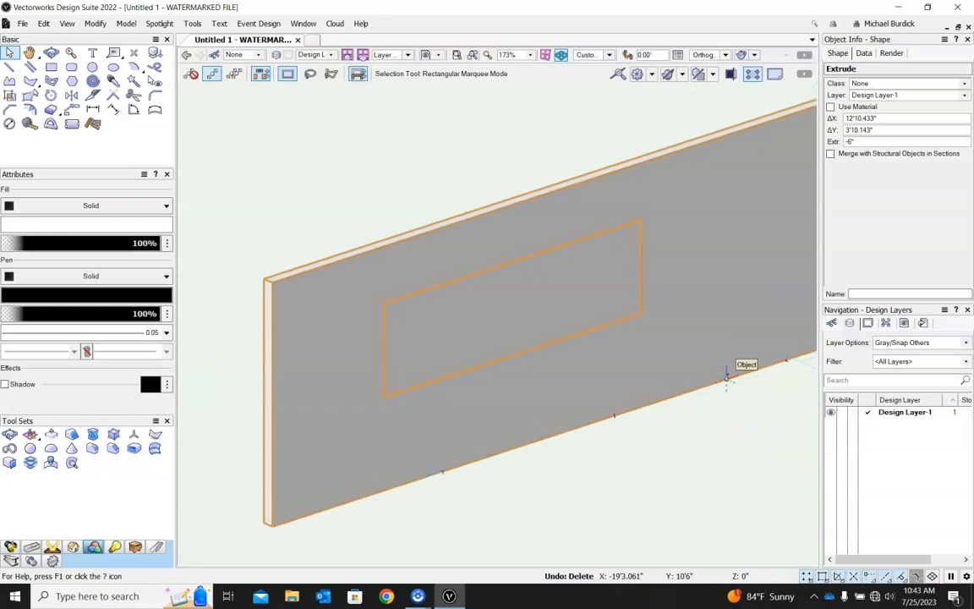
{"action": "key", "text": "ctrl+z"}
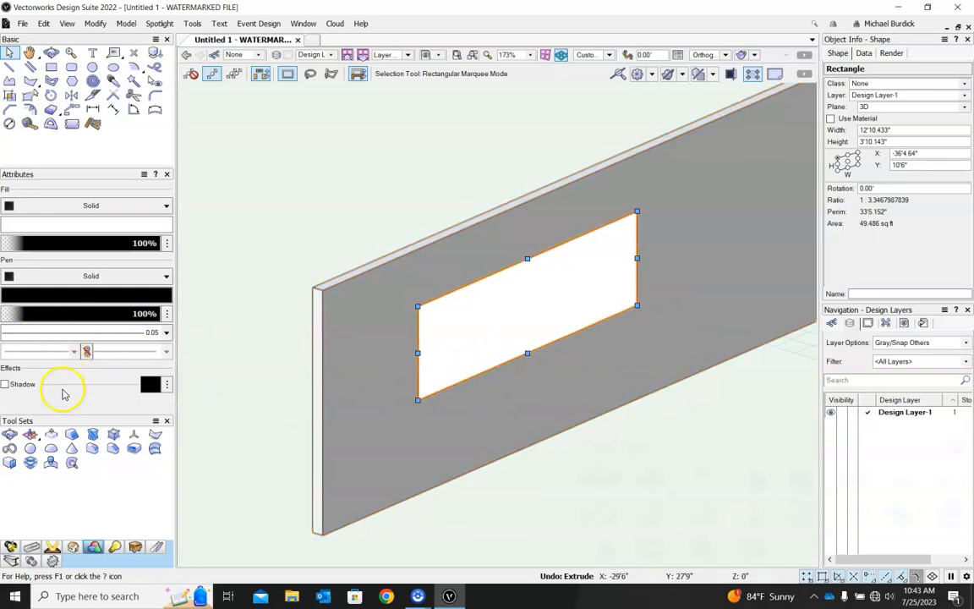
Reshape the wall with Push/Pull, lowering its top to about 9' high and pushing its end in to about 32'4" long.
{"action": "left_click", "coordinate": [50, 436]}
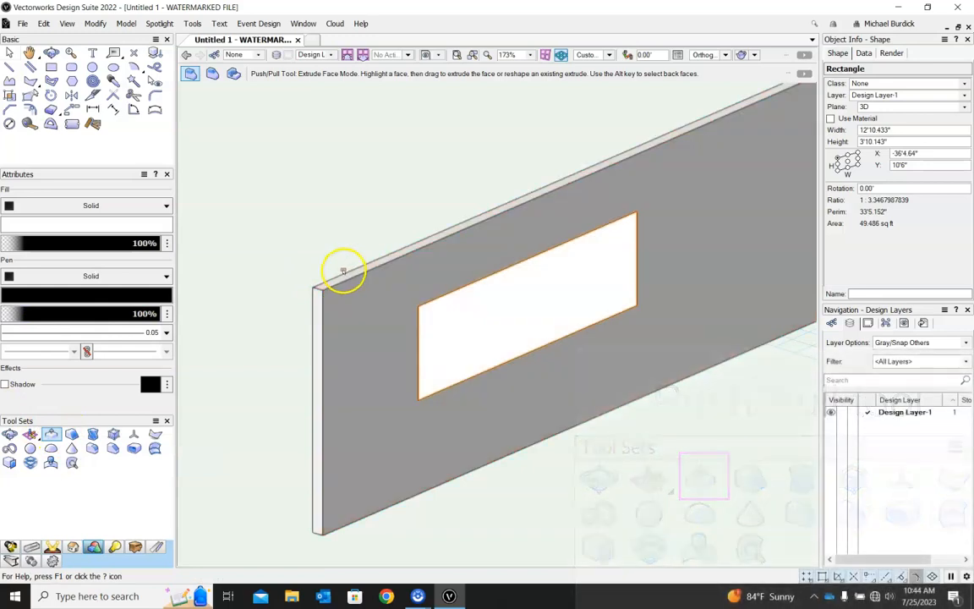
{"action": "left_click_drag", "start_coordinate": [352, 276], "coordinate": [350, 302]}
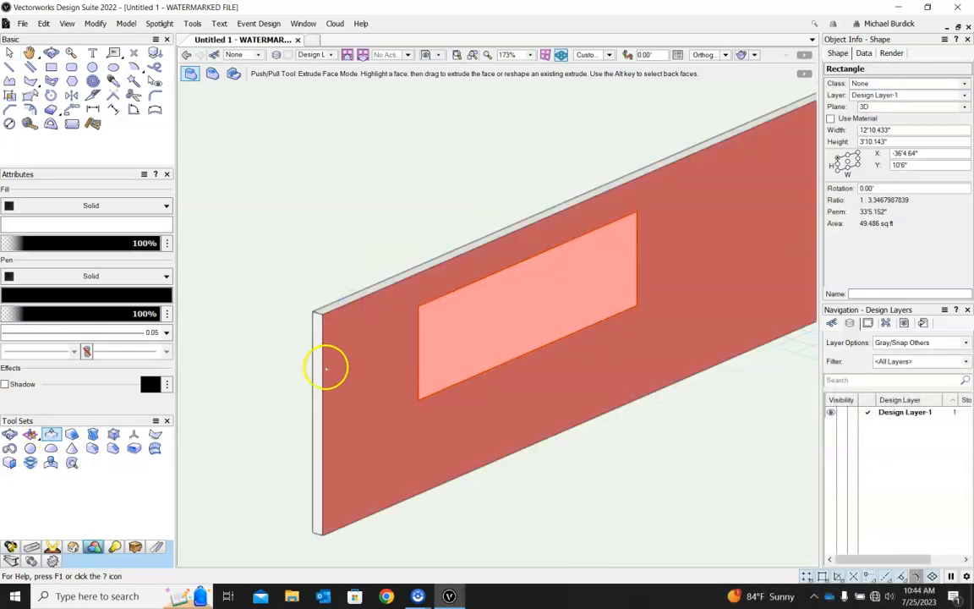
{"action": "left_click_drag", "start_coordinate": [320, 355], "coordinate": [356, 344]}
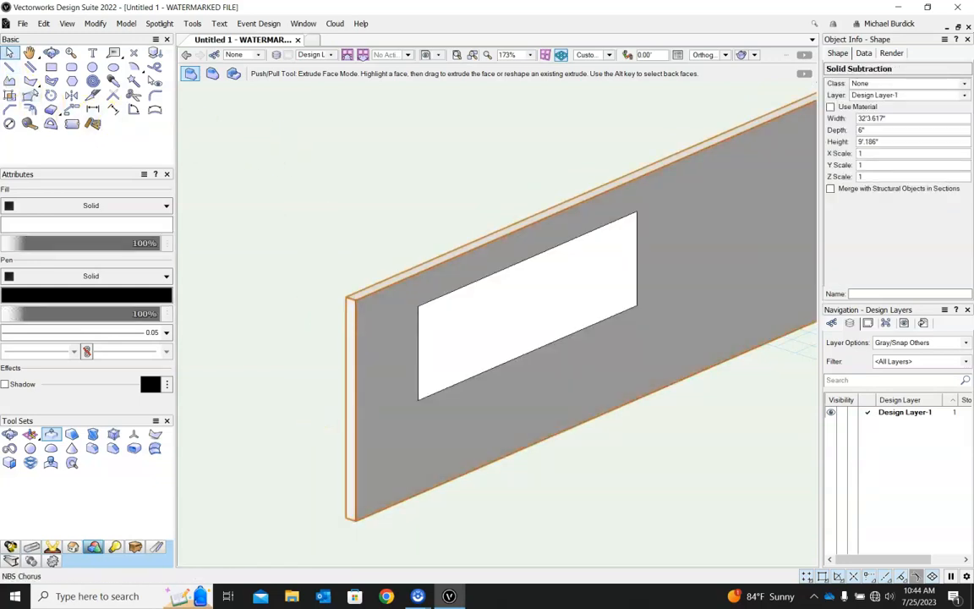
Push the flat rectangle on the wall's face into the wall by -6", snapping to the wall's back corner.
{"action": "left_click", "coordinate": [9, 53]}
{"action": "left_click", "coordinate": [460, 318]}
{"action": "middle_click_drag", "start_coordinate": [339, 275], "coordinate": [514, 240], "text": "ctrl"}
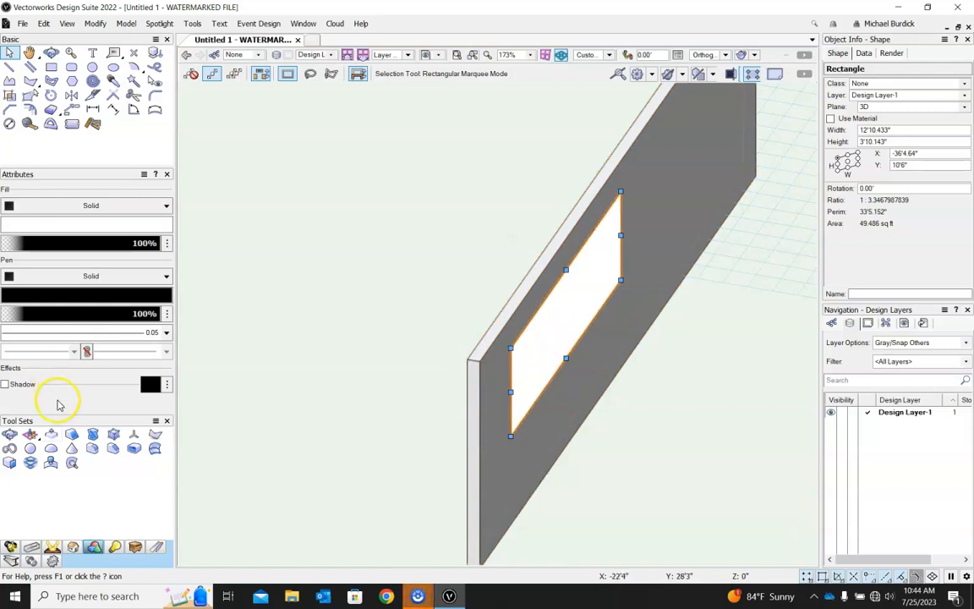
{"action": "left_click", "coordinate": [51, 434]}
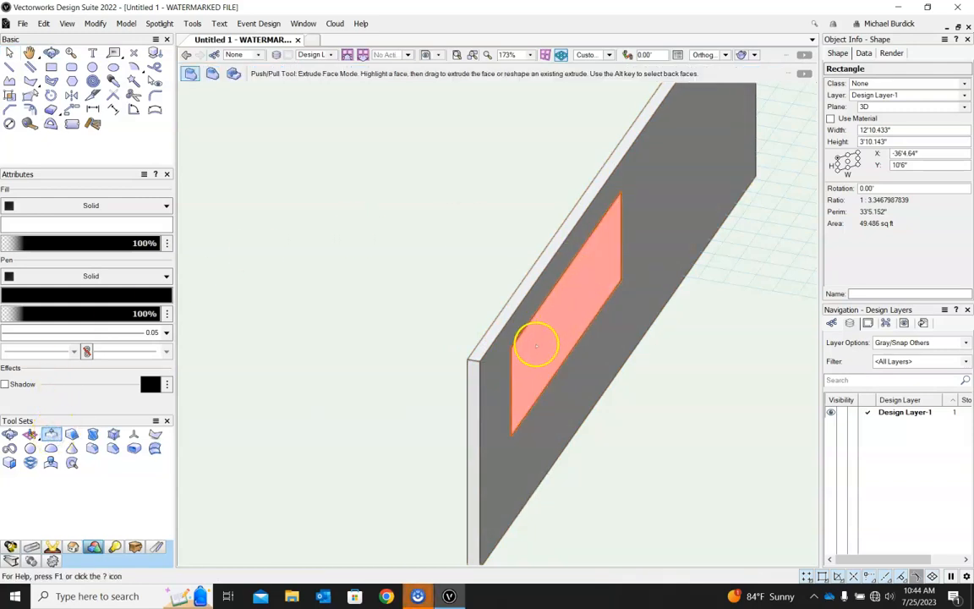
{"action": "left_click", "coordinate": [535, 345]}
{"action": "scroll", "coordinate": [473, 356], "scroll_direction": "up", "scroll_amount": 3}
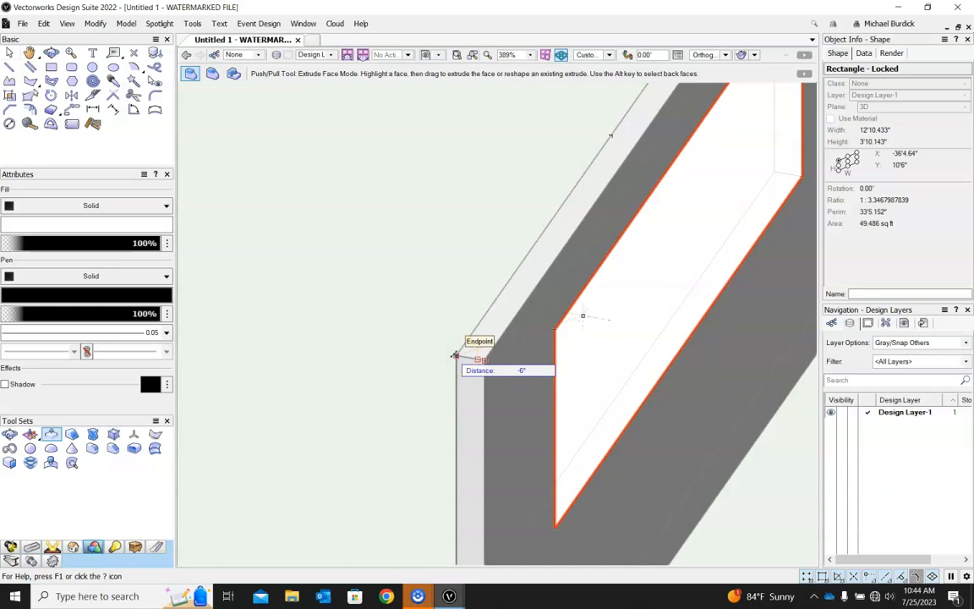
{"action": "left_click", "coordinate": [455, 354]}
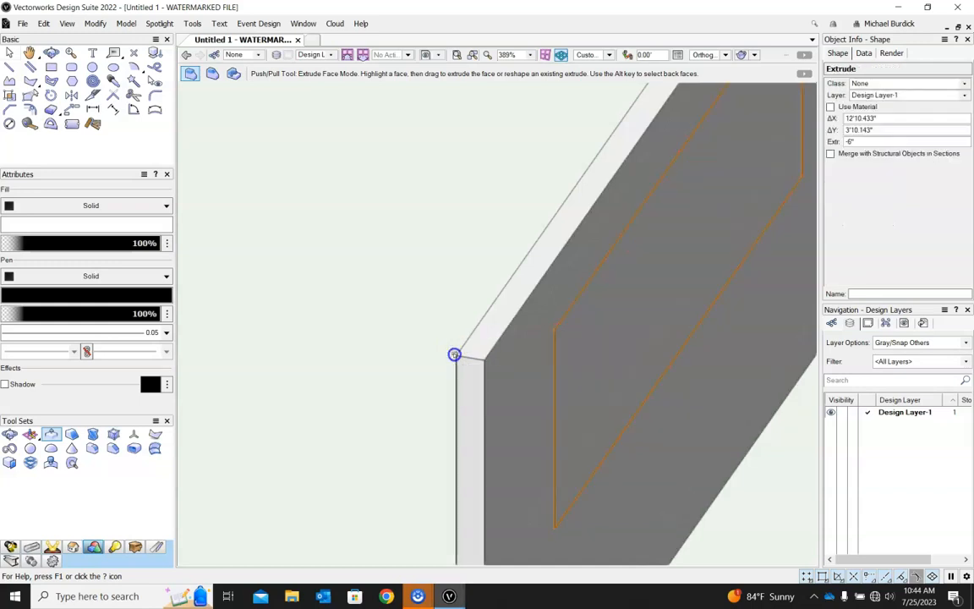
Use Subtract Solids on the wall and the small extrude to cut a rectangular opening through the wall.
{"action": "left_click", "coordinate": [9, 52]}
{"action": "left_click", "coordinate": [701, 328]}
{"action": "left_click", "coordinate": [495, 319]}
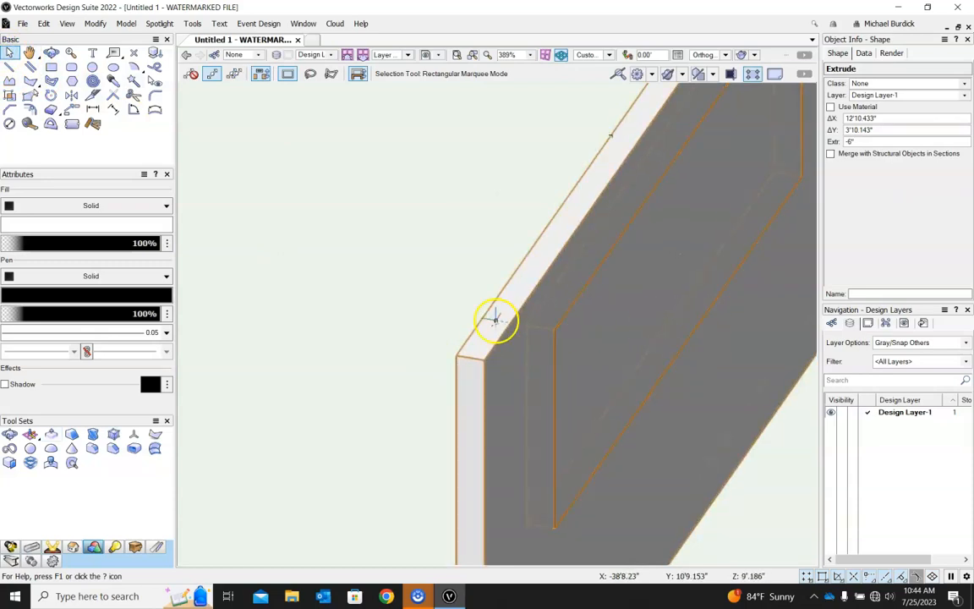
{"action": "left_click", "coordinate": [501, 326], "text": "shift"}
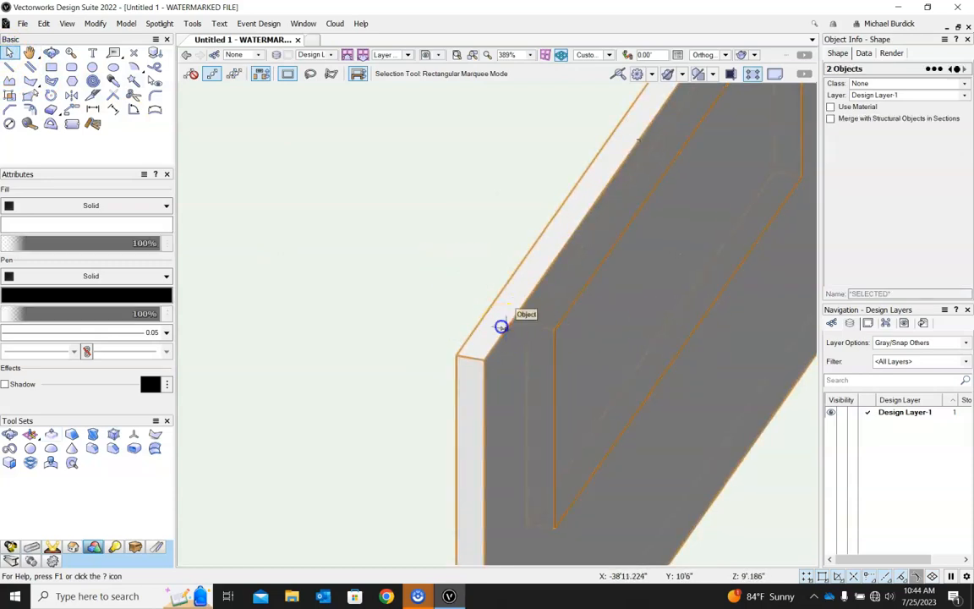
{"action": "left_click", "coordinate": [122, 24]}
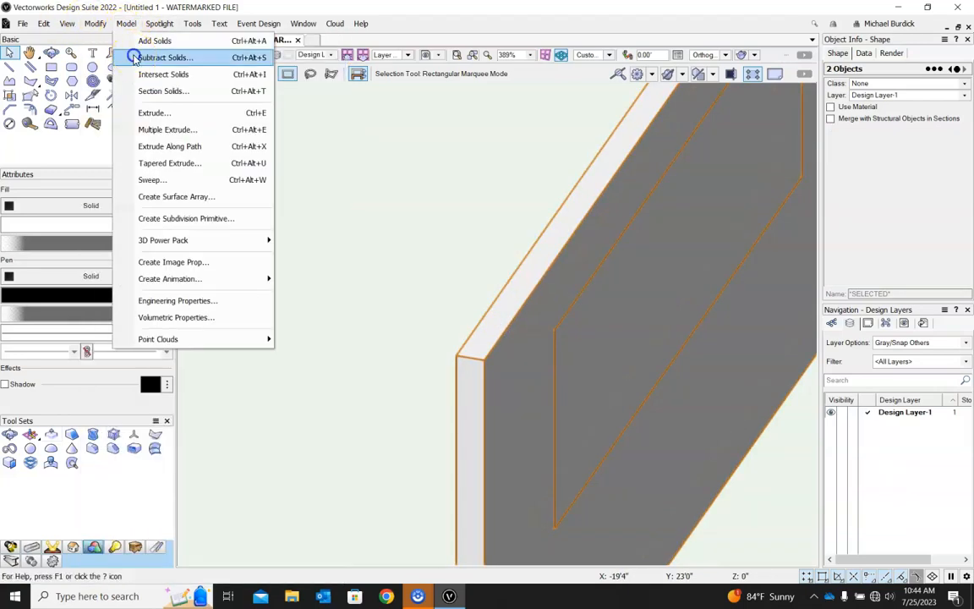
{"action": "left_click", "coordinate": [161, 58]}
{"action": "left_click_drag", "start_coordinate": [459, 239], "coordinate": [289, 198]}
{"action": "left_click", "coordinate": [311, 289]}
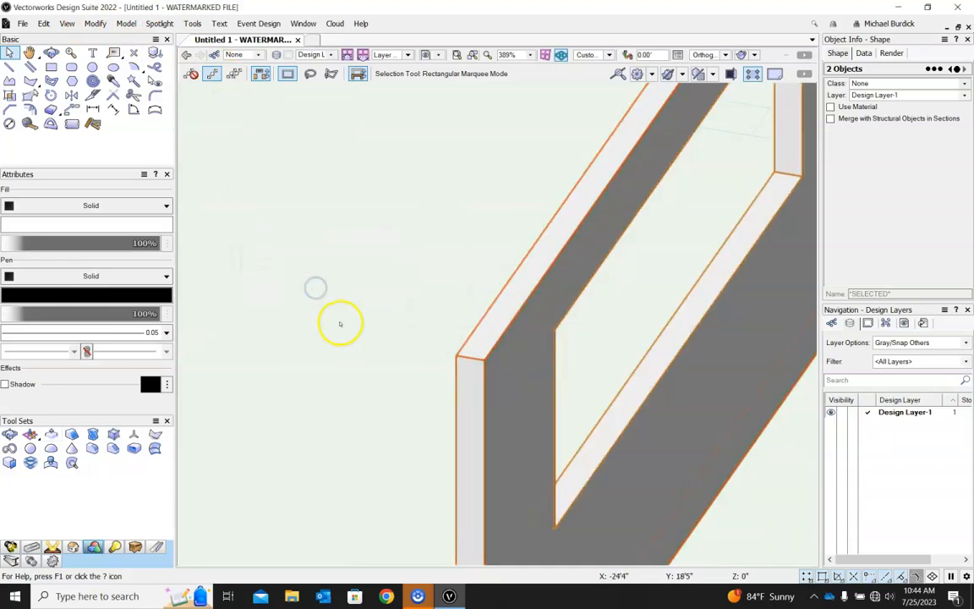
Undo the solid subtraction, the extrusion and the view change to return to the flat rectangle on the wall.
{"action": "key", "text": "ctrl+z"}
{"action": "key", "text": "ctrl+z"}
{"action": "key", "text": "ctrl+z"}
{"action": "key", "text": "ctrl+z"}
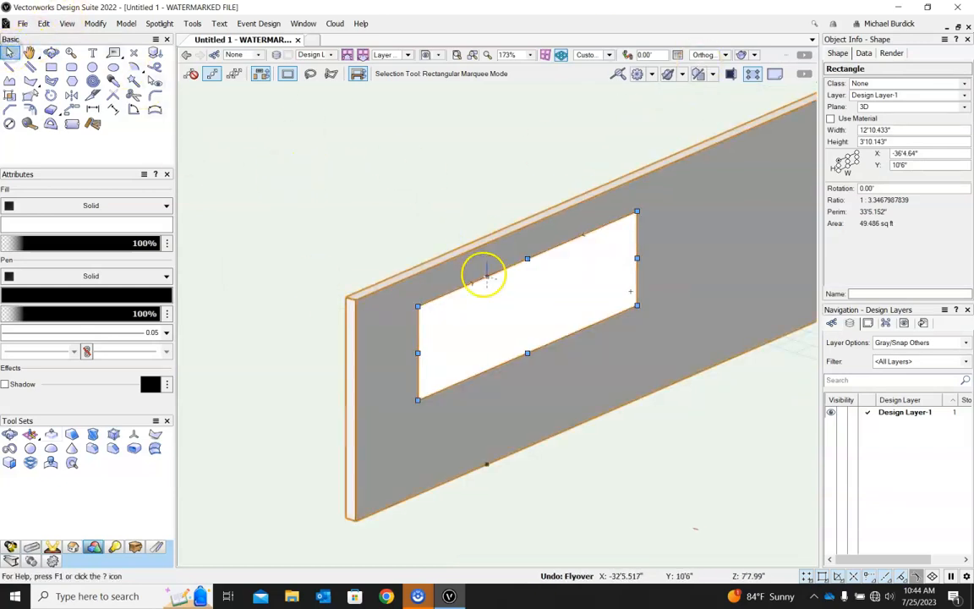
Delete the flat rectangle from the wall's face.
{"action": "left_click", "coordinate": [419, 182]}
{"action": "left_click", "coordinate": [549, 272]}
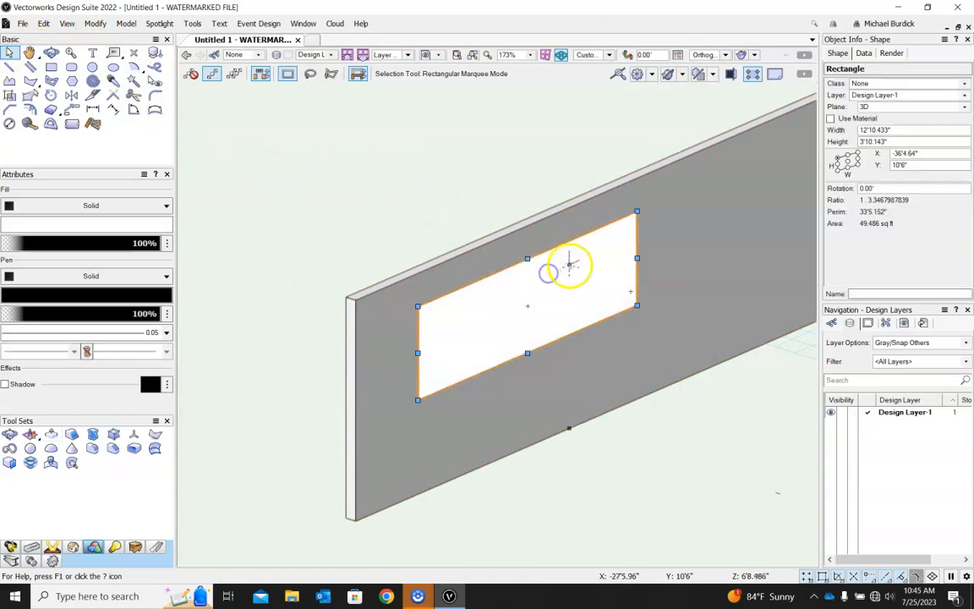
{"action": "key", "text": "Delete"}
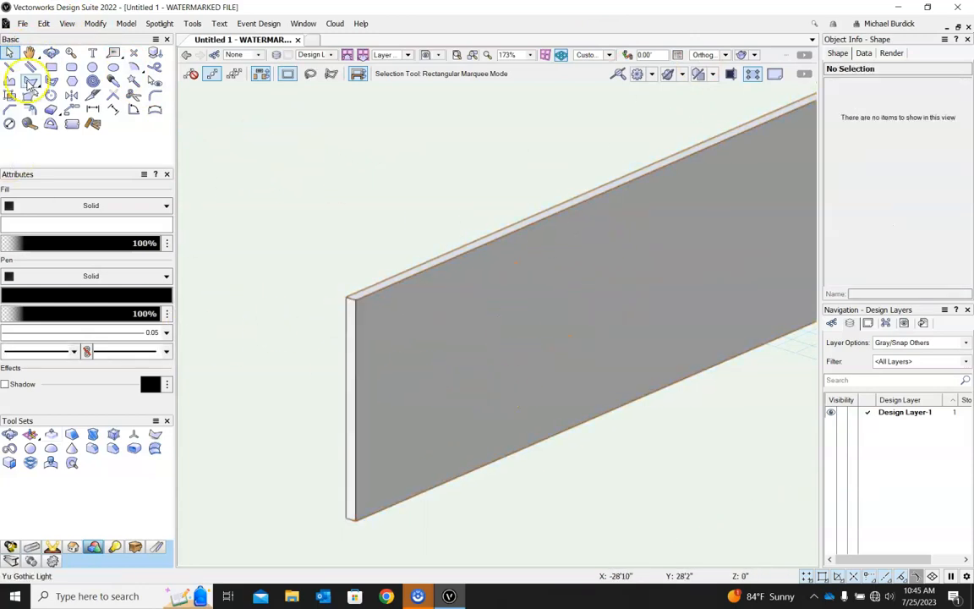
Activate the Rectangle tool in Corner to Corner Mode with its push/pull and automatic solid operation modes enabled.
{"action": "left_click", "coordinate": [52, 68]}
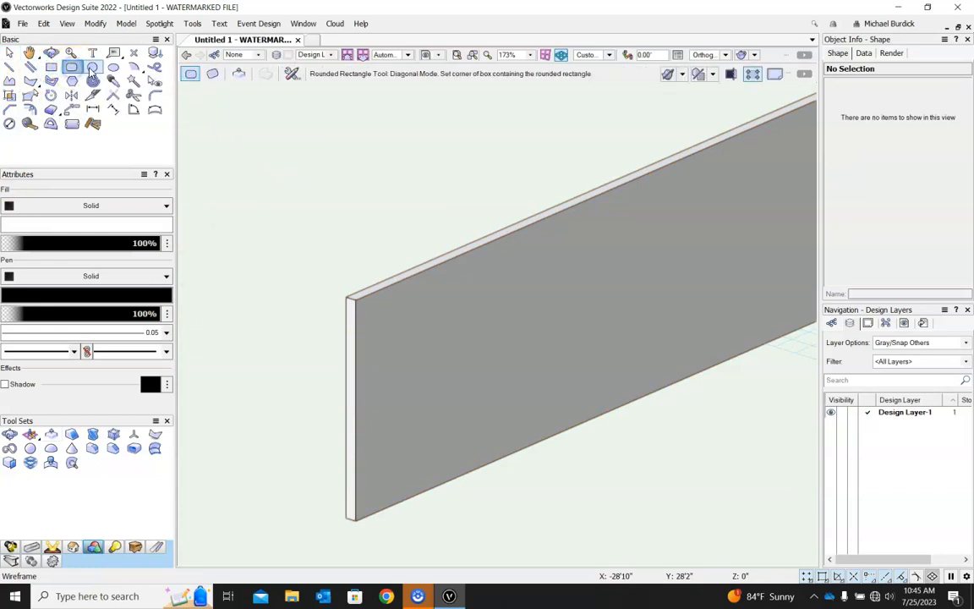
{"action": "left_click", "coordinate": [92, 68]}
{"action": "left_click", "coordinate": [113, 68]}
{"action": "left_click", "coordinate": [92, 68]}
{"action": "left_click", "coordinate": [71, 67]}
{"action": "left_click", "coordinate": [51, 68]}
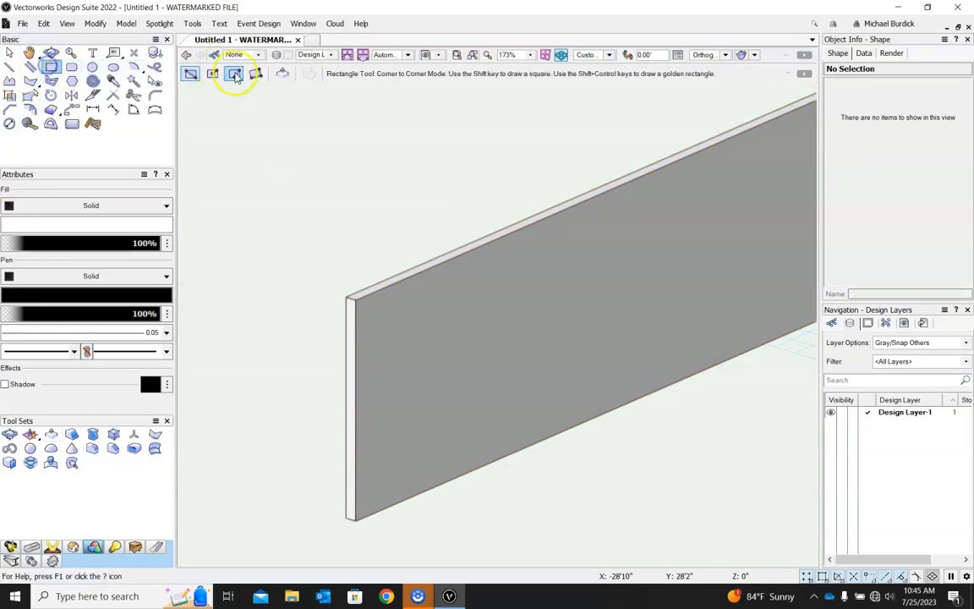
{"action": "left_click", "coordinate": [282, 74]}
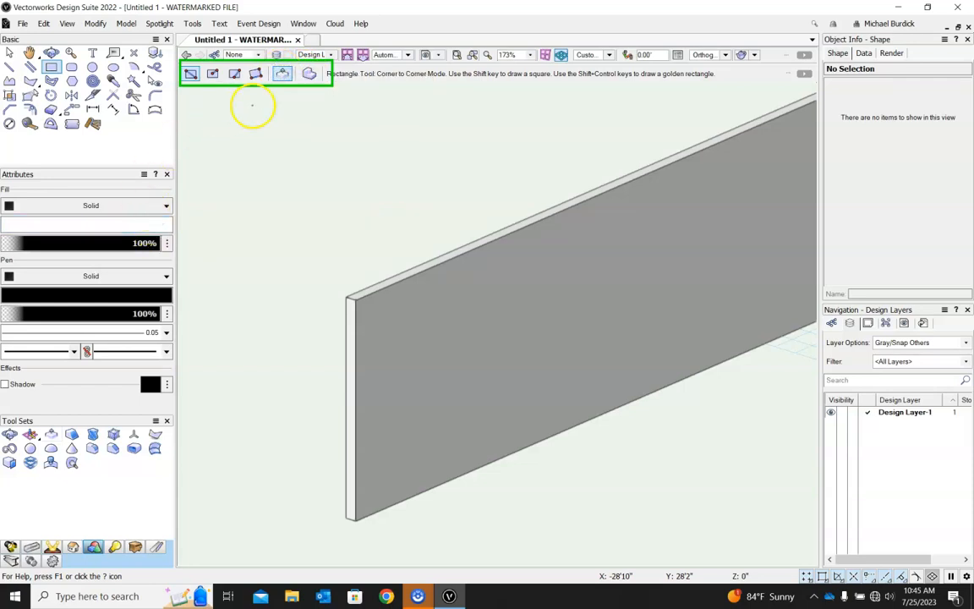
{"action": "left_click", "coordinate": [283, 75]}
{"action": "left_click", "coordinate": [314, 75]}
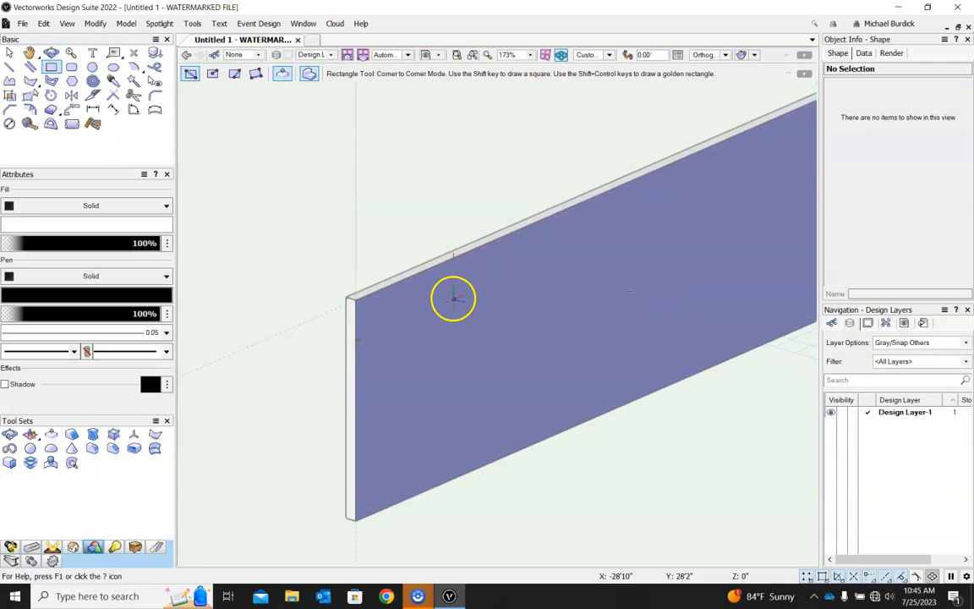
Draw a rectangle about 12'10" by 2'11" on the wall's face and push it in -6" to cut an opening.
{"action": "middle_click_drag", "start_coordinate": [615, 289], "coordinate": [532, 269], "text": "shift"}
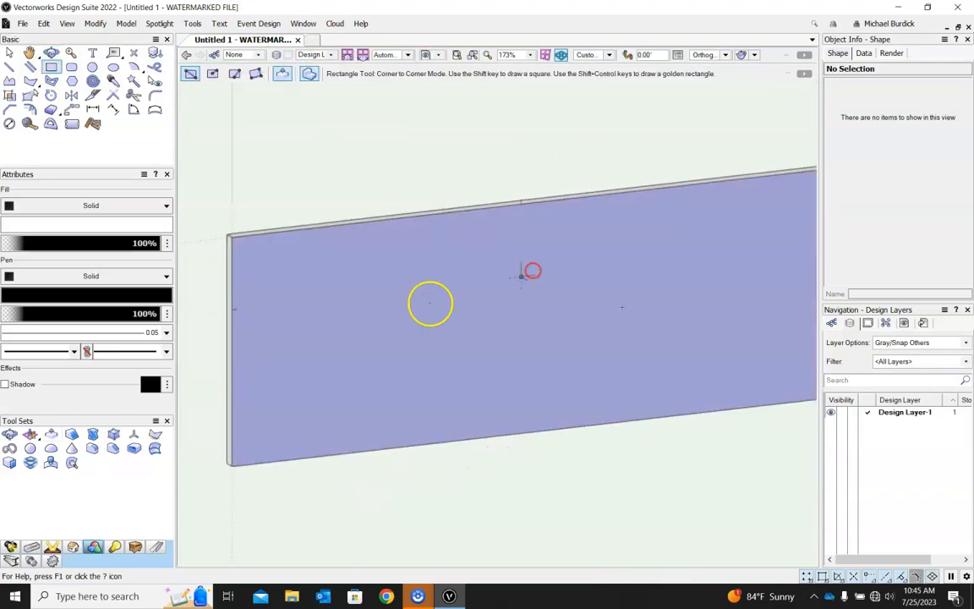
{"action": "left_click", "coordinate": [379, 272]}
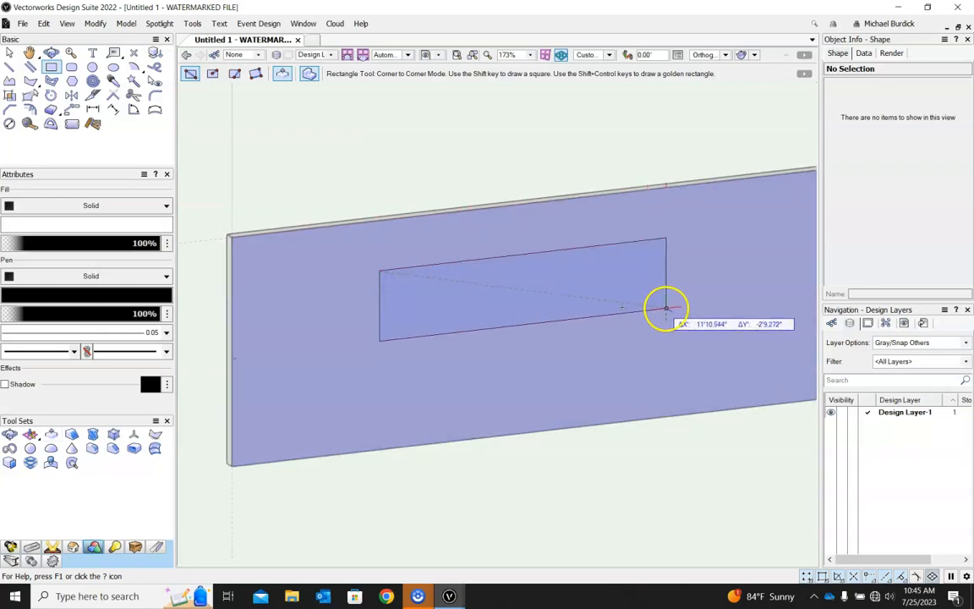
{"action": "left_click", "coordinate": [689, 309]}
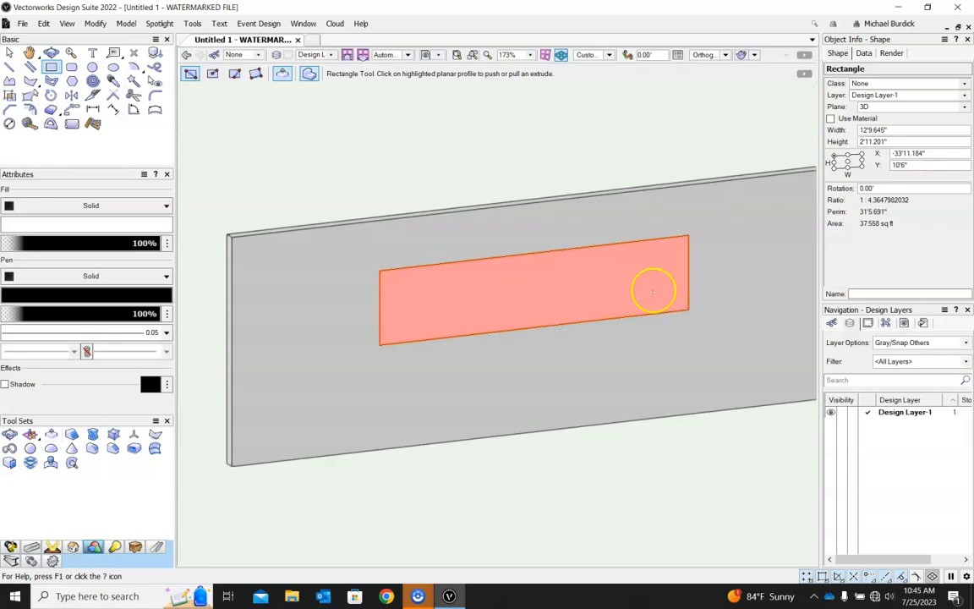
{"action": "left_click", "coordinate": [536, 285]}
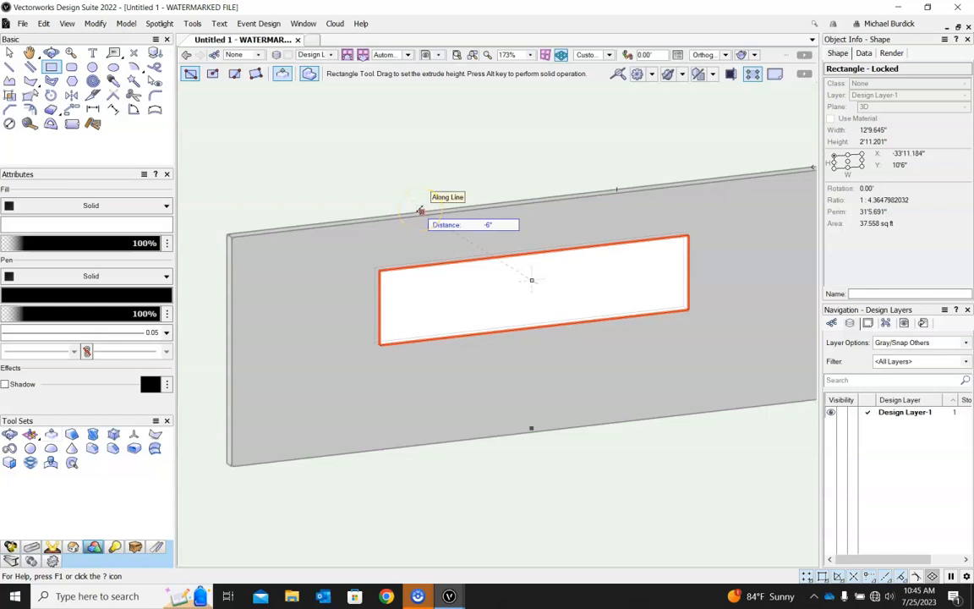
{"action": "left_click", "coordinate": [421, 209]}
{"action": "middle_click_drag", "start_coordinate": [638, 444], "coordinate": [500, 418], "text": "shift"}
Draw a circle of about 2'3" radius beside the opening and pull it out as a joined cylinder, about 10'5" total depth.
{"action": "left_click", "coordinate": [92, 67]}
{"action": "scroll", "coordinate": [253, 297], "scroll_direction": "down", "scroll_amount": 2}
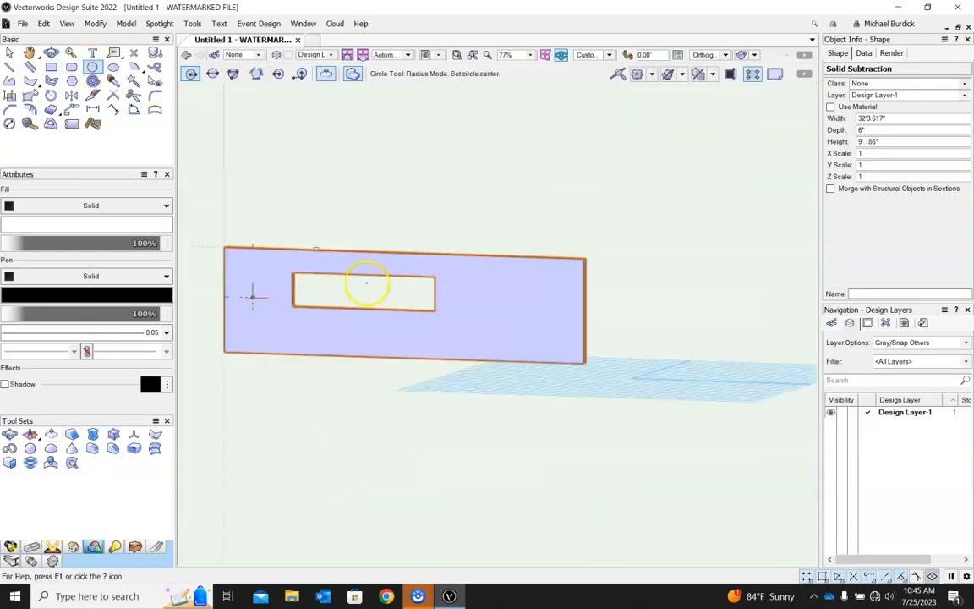
{"action": "scroll", "coordinate": [604, 269], "scroll_direction": "up", "scroll_amount": 2}
{"action": "left_click", "coordinate": [387, 352]}
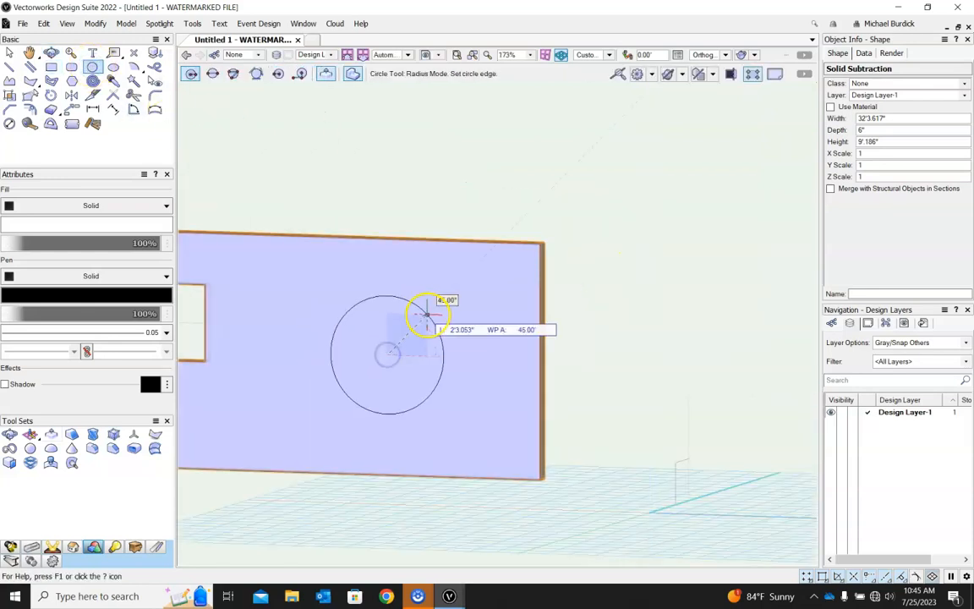
{"action": "left_click", "coordinate": [427, 315]}
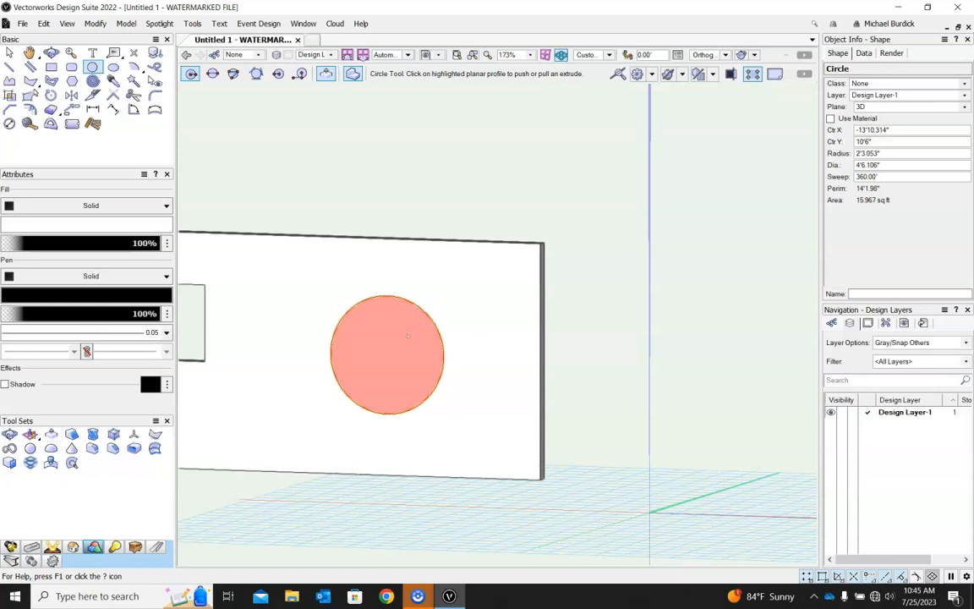
{"action": "left_click", "coordinate": [406, 336]}
{"action": "scroll", "coordinate": [337, 374], "scroll_direction": "down", "scroll_amount": 3}
{"action": "middle_click_drag", "start_coordinate": [338, 374], "coordinate": [277, 411], "text": "ctrl"}
{"action": "left_click", "coordinate": [316, 388], "text": "alt"}
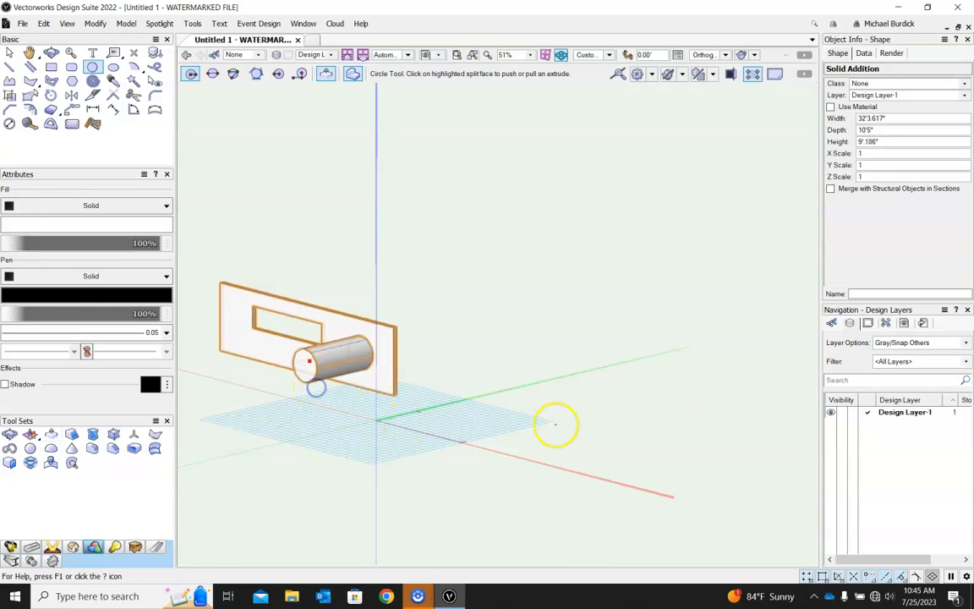
Draw a circle of about 2' radius on the wall's opposite face and extrude it outward by 1'.
{"action": "middle_click_drag", "start_coordinate": [427, 316], "coordinate": [341, 196], "text": "ctrl"}
{"action": "scroll", "coordinate": [342, 195], "scroll_direction": "up", "scroll_amount": 2}
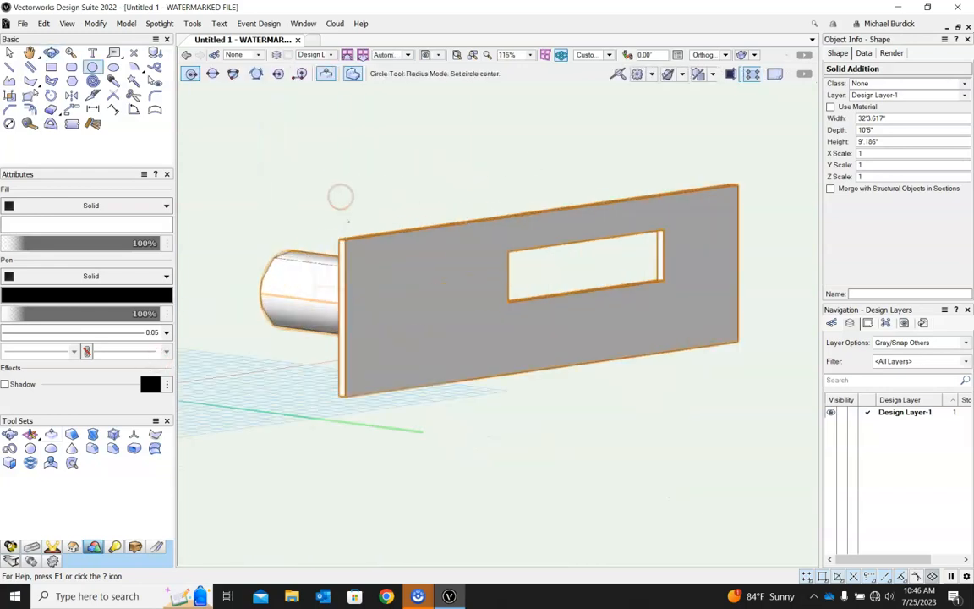
{"action": "left_click", "coordinate": [409, 290]}
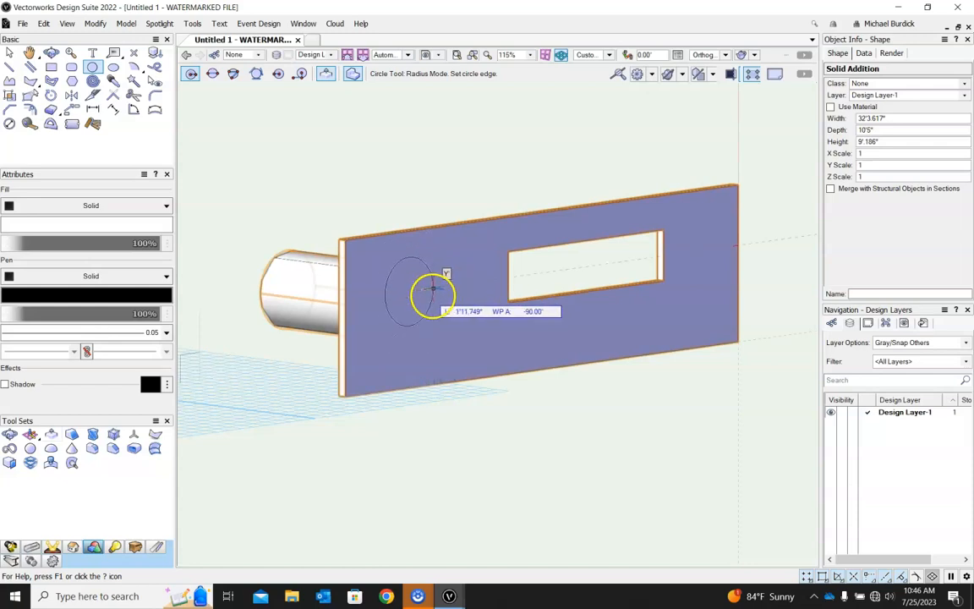
{"action": "left_click", "coordinate": [432, 294]}
{"action": "left_click", "coordinate": [422, 299]}
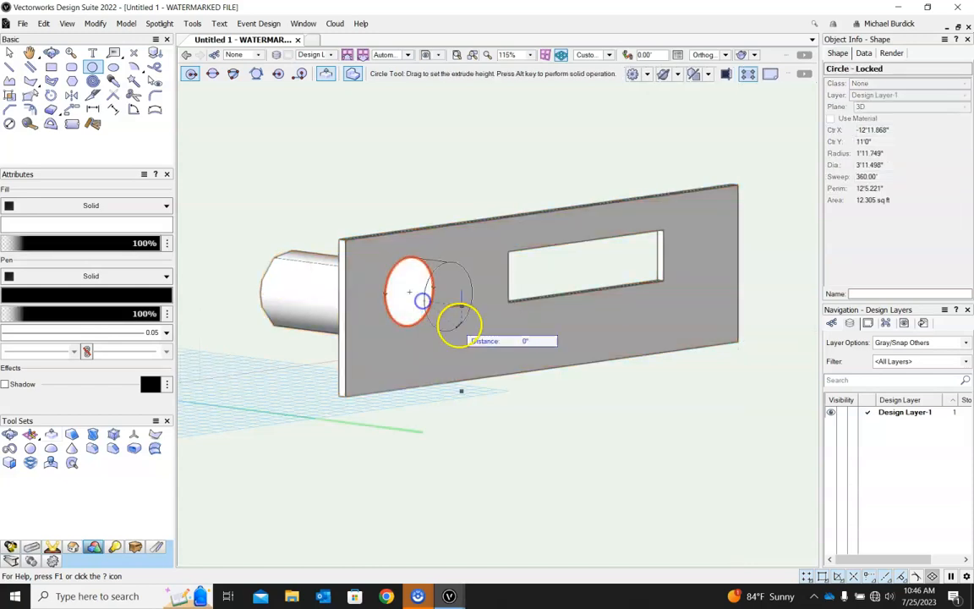
{"action": "key", "text": "Tab"}
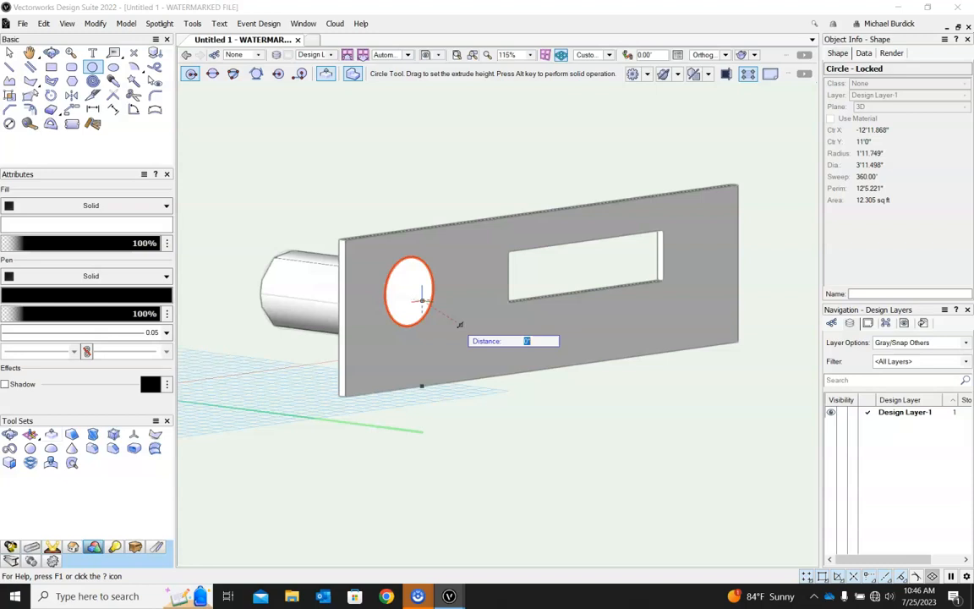
{"action": "type", "text": "1"}
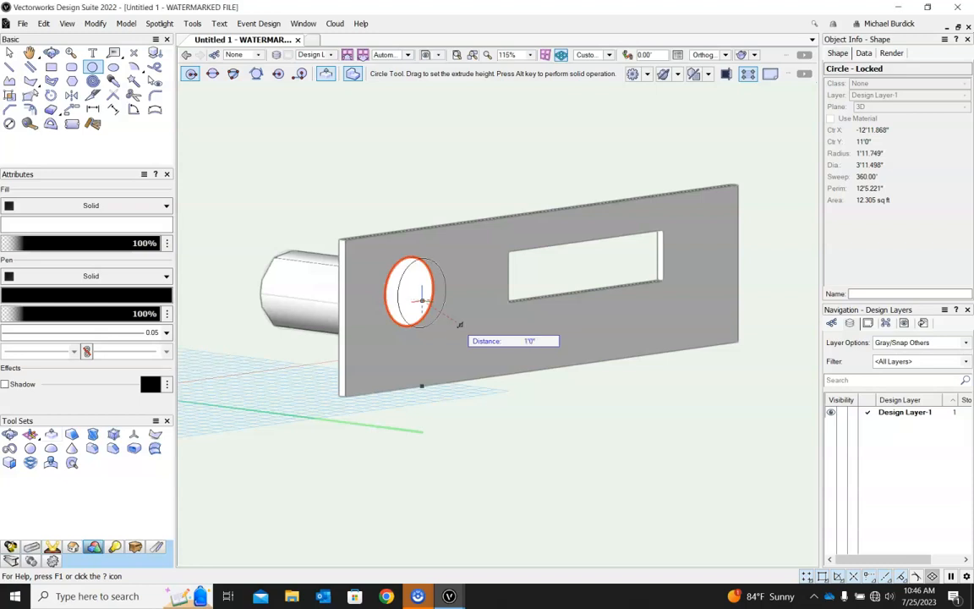
{"action": "key", "text": "Return"}
{"action": "middle_click_drag", "start_coordinate": [470, 341], "coordinate": [665, 327], "text": "shift"}
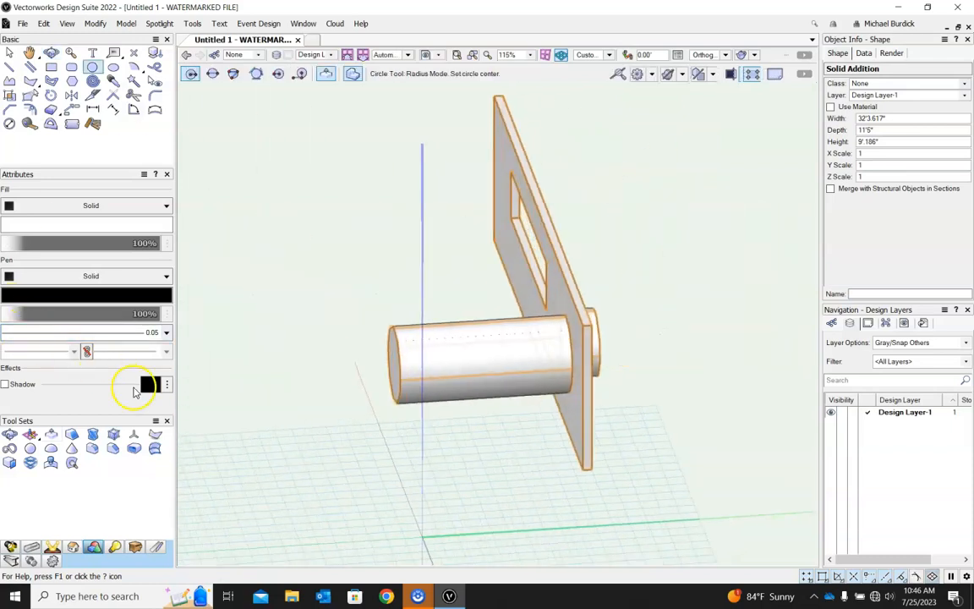
Use Push/Pull to push both cylinders back flush, leaving only the 6" deep wall with its opening.
{"action": "left_click", "coordinate": [51, 433]}
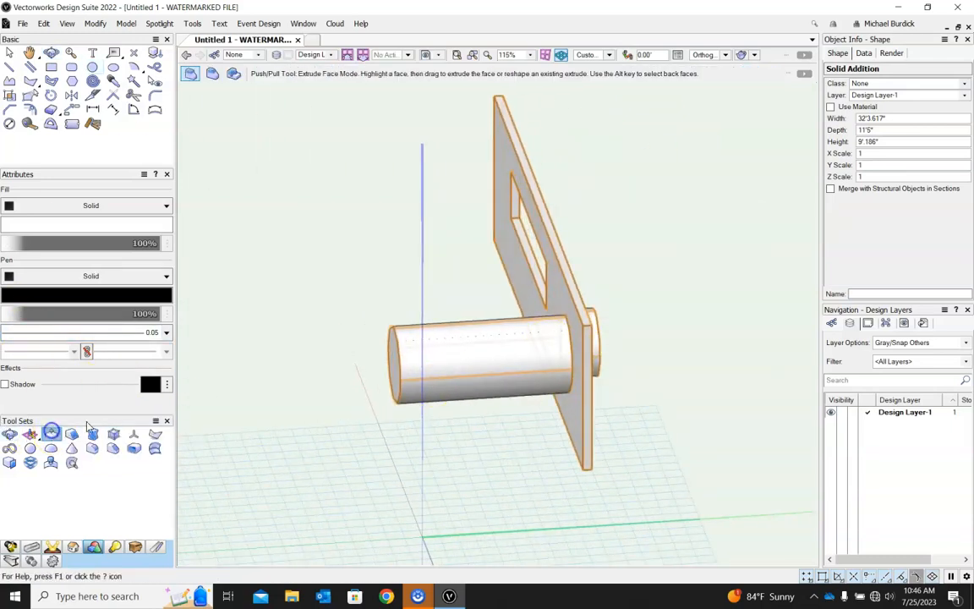
{"action": "left_click_drag", "start_coordinate": [388, 356], "coordinate": [677, 255]}
{"action": "scroll", "coordinate": [545, 343], "scroll_direction": "up", "scroll_amount": 3}
{"action": "scroll", "coordinate": [541, 355], "scroll_direction": "up", "scroll_amount": 2}
{"action": "scroll", "coordinate": [548, 380], "scroll_direction": "down", "scroll_amount": 2}
{"action": "middle_click_drag", "start_coordinate": [739, 346], "coordinate": [586, 334], "text": "ctrl"}
{"action": "left_click_drag", "start_coordinate": [381, 320], "coordinate": [279, 280]}
{"action": "scroll", "coordinate": [529, 398], "scroll_direction": "down", "scroll_amount": 2}
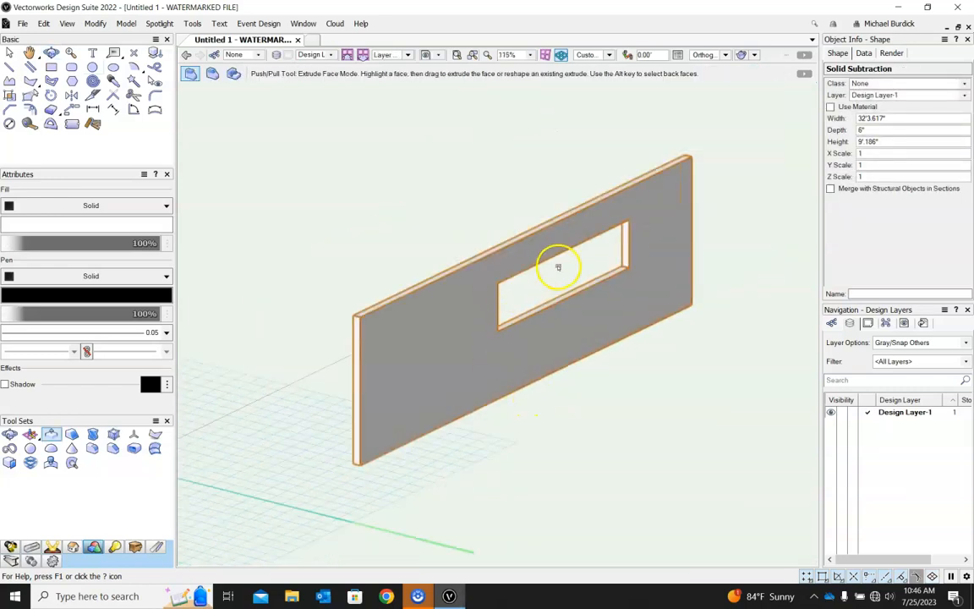
Fill the rectangular opening with Push/Pull so the wall is solid again.
{"action": "scroll", "coordinate": [558, 265], "scroll_direction": "up", "scroll_amount": 4}
{"action": "left_click_drag", "start_coordinate": [566, 369], "coordinate": [357, 322]}
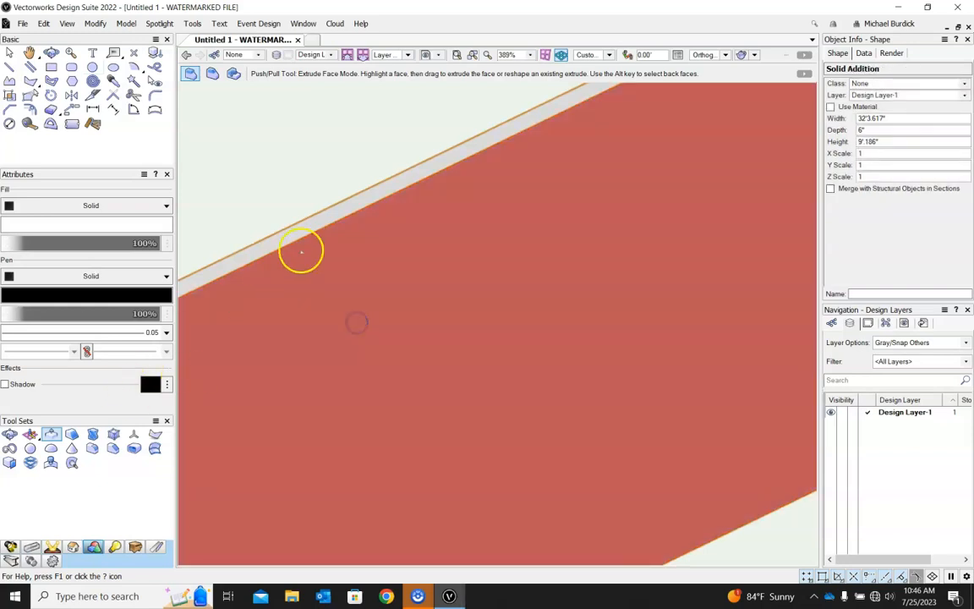
{"action": "scroll", "coordinate": [301, 252], "scroll_direction": "down", "scroll_amount": 3}
{"action": "middle_click_drag", "start_coordinate": [492, 363], "coordinate": [636, 269], "text": "ctrl"}
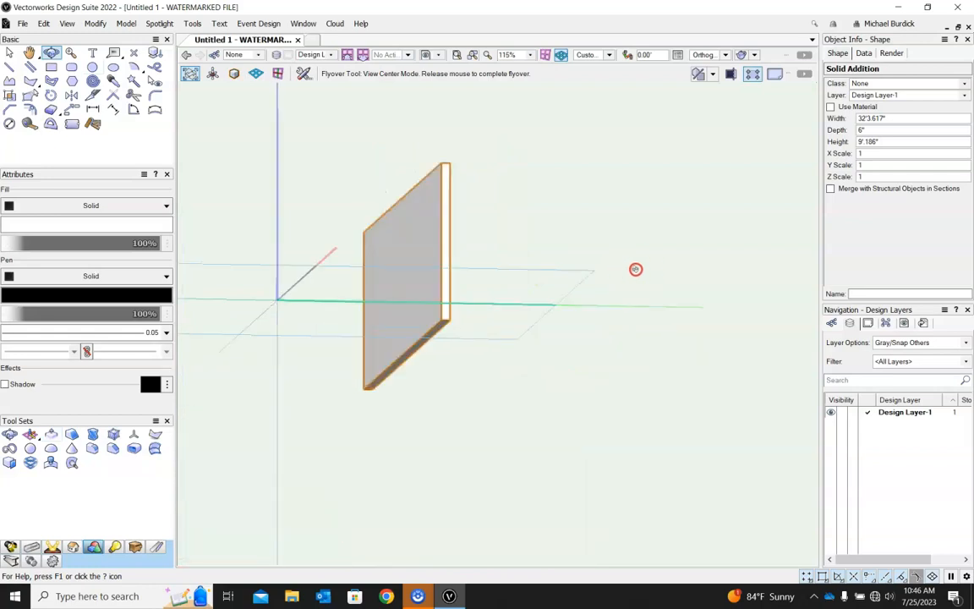
In plan view, draw a square of about 14'6" beside the wall and extrude it 4'.
{"action": "scroll", "coordinate": [557, 304], "scroll_direction": "down", "scroll_amount": 3}
{"action": "middle_click_drag", "start_coordinate": [556, 305], "coordinate": [659, 411], "text": "ctrl"}
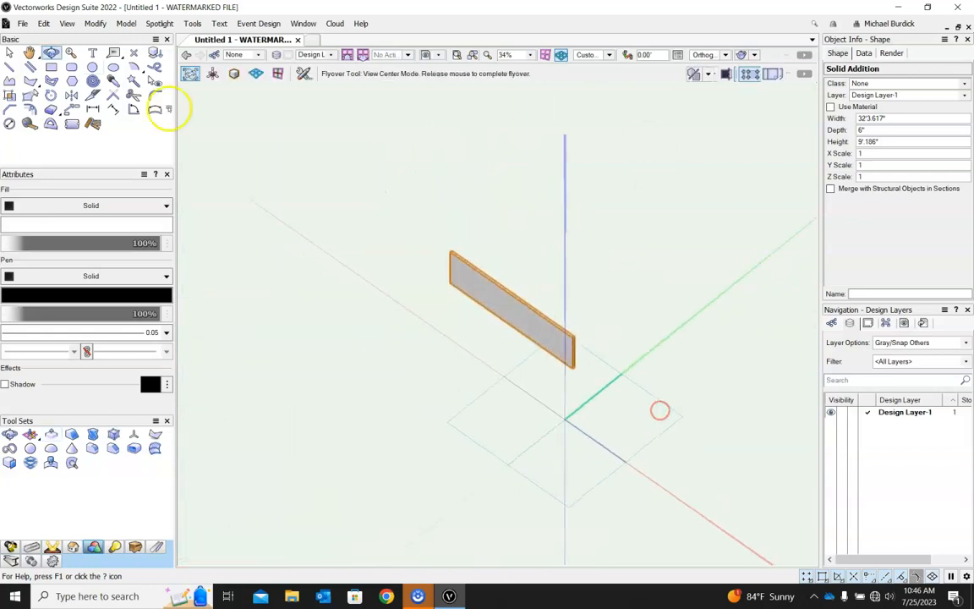
{"action": "left_click", "coordinate": [46, 66]}
{"action": "key", "text": "F5"}
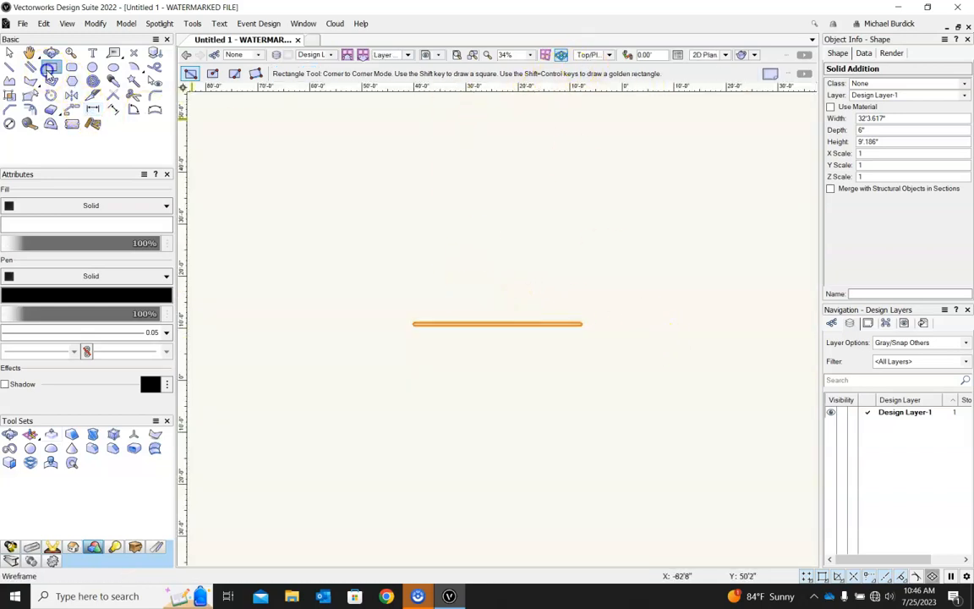
{"action": "left_click", "coordinate": [635, 437]}
{"action": "left_click", "coordinate": [711, 364]}
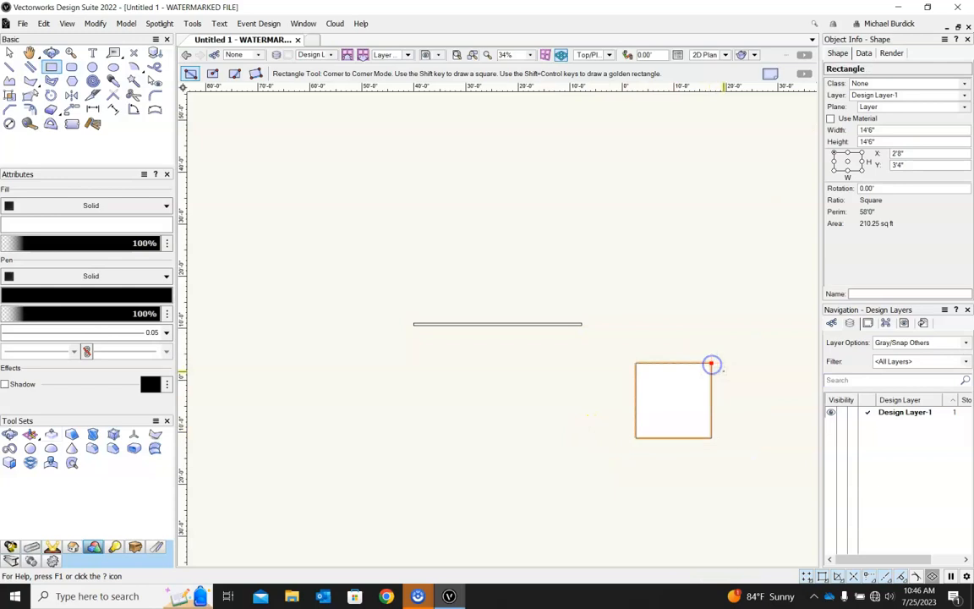
{"action": "key", "text": "ctrl+e"}
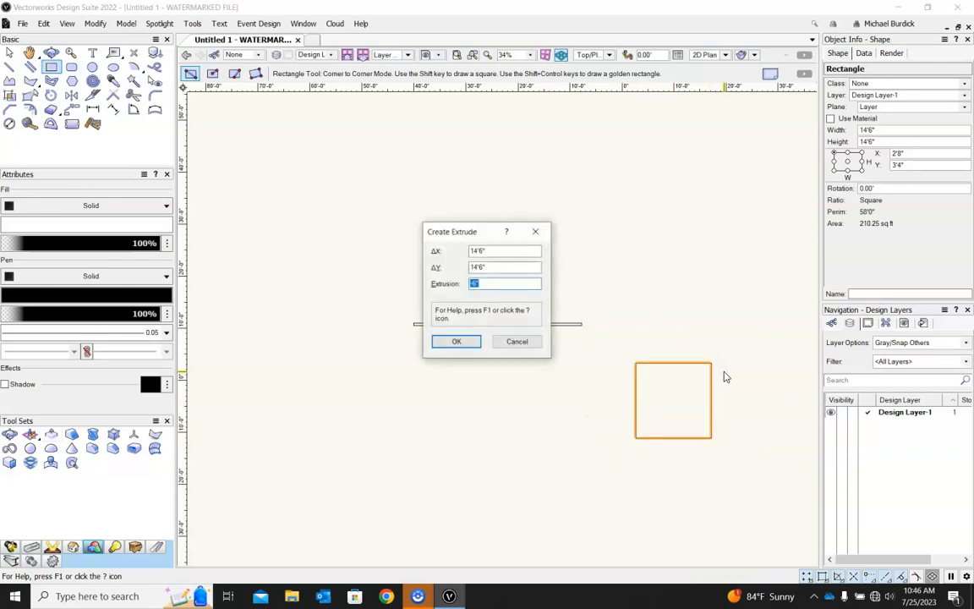
{"action": "type", "text": "4'"}
{"action": "key", "text": "Return"}
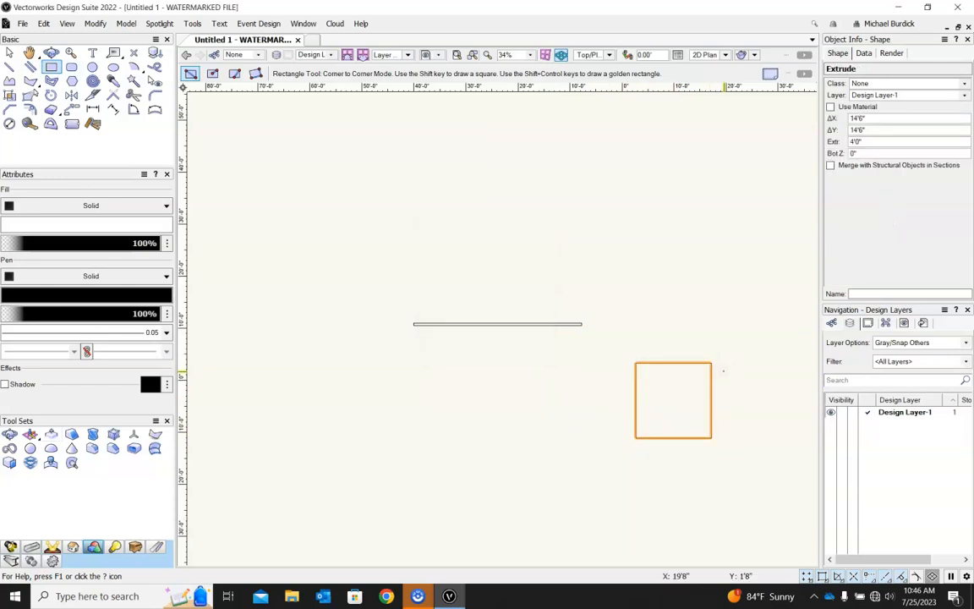
{"action": "left_click", "coordinate": [9, 52]}
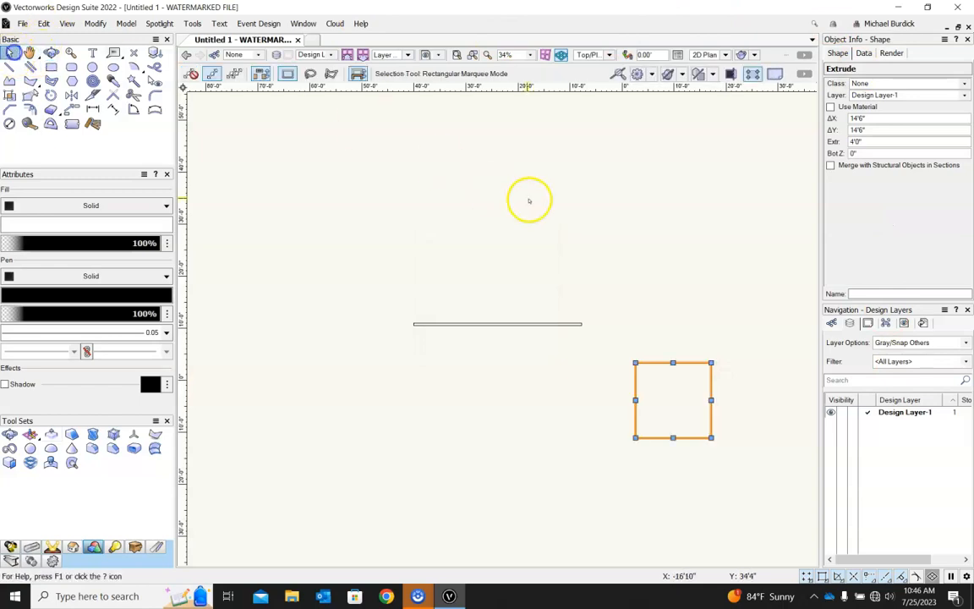
Draw a rectangle of about 4'3" by 2'5" near the wall's end and pull it out level with the box's nearest corner, 7'2".
{"action": "middle_click_drag", "start_coordinate": [617, 335], "coordinate": [544, 293], "text": "shift"}
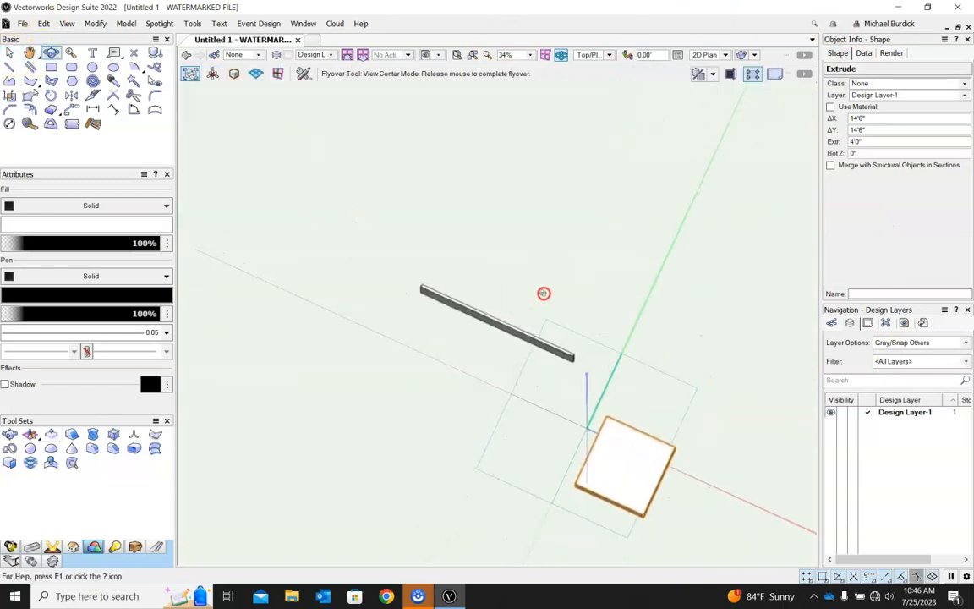
{"action": "middle_click_drag", "start_coordinate": [555, 364], "coordinate": [691, 215], "text": "ctrl"}
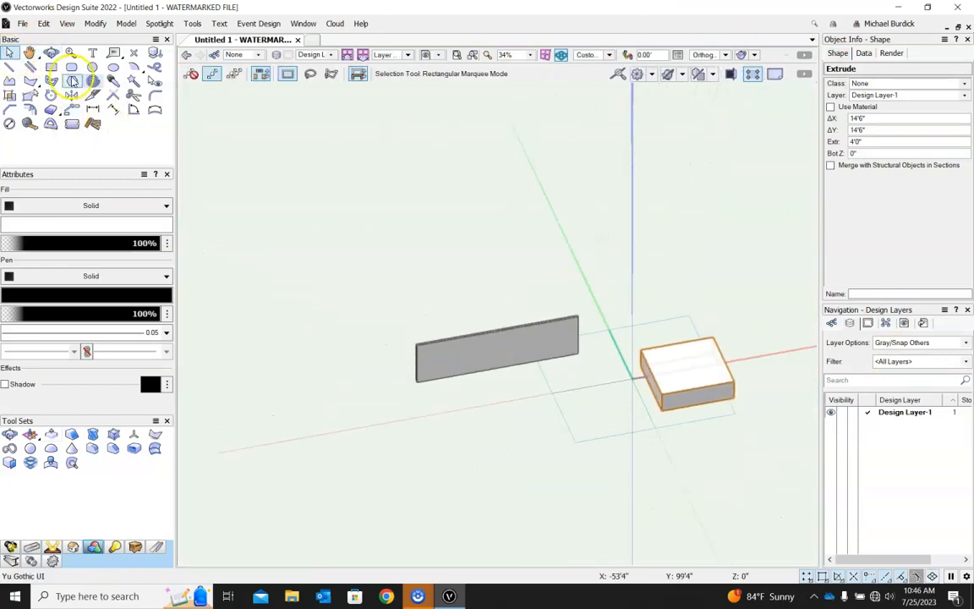
{"action": "left_click", "coordinate": [50, 67]}
{"action": "scroll", "coordinate": [559, 280], "scroll_direction": "up", "scroll_amount": 3}
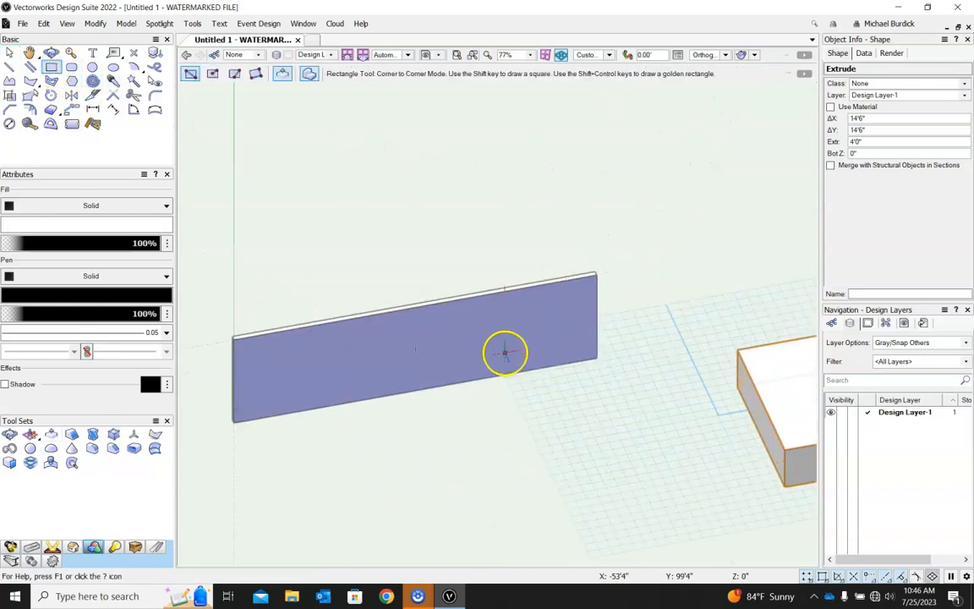
{"action": "scroll", "coordinate": [526, 328], "scroll_direction": "up", "scroll_amount": 2}
{"action": "mouse_move", "coordinate": [529, 347]}
{"action": "left_mouse_down"}
{"action": "mouse_move", "coordinate": [528, 311]}
{"action": "mouse_move", "coordinate": [600, 293]}
{"action": "mouse_move", "coordinate": [600, 302]}
{"action": "left_mouse_up"}
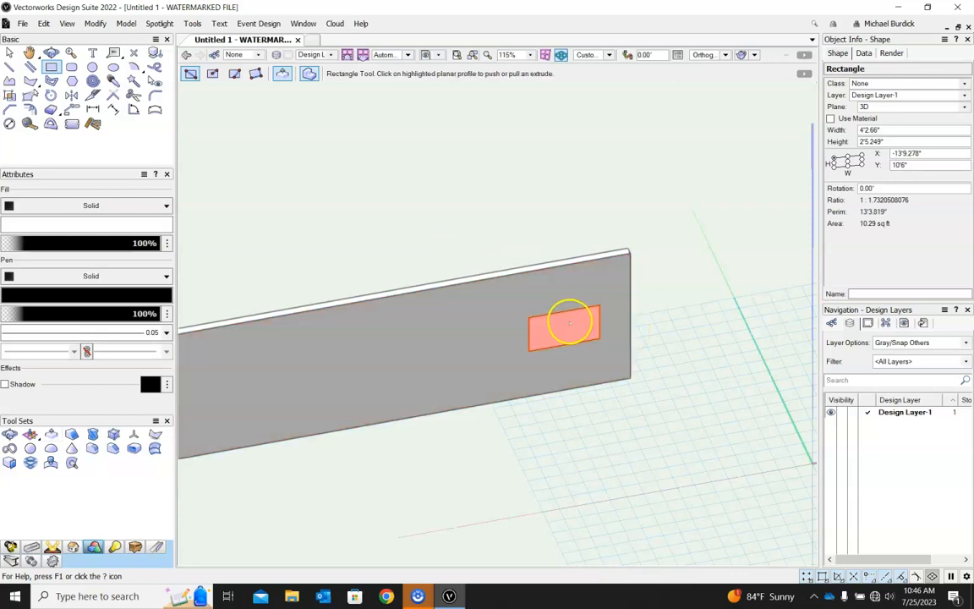
{"action": "left_click", "coordinate": [568, 322]}
{"action": "scroll", "coordinate": [566, 320], "scroll_direction": "down", "scroll_amount": 3}
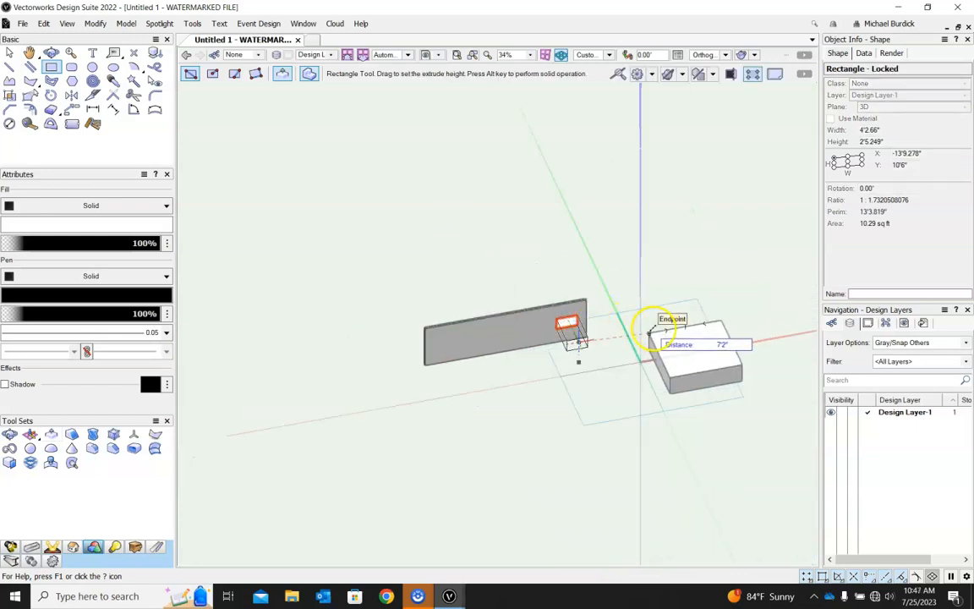
{"action": "scroll", "coordinate": [652, 327], "scroll_direction": "up", "scroll_amount": 4}
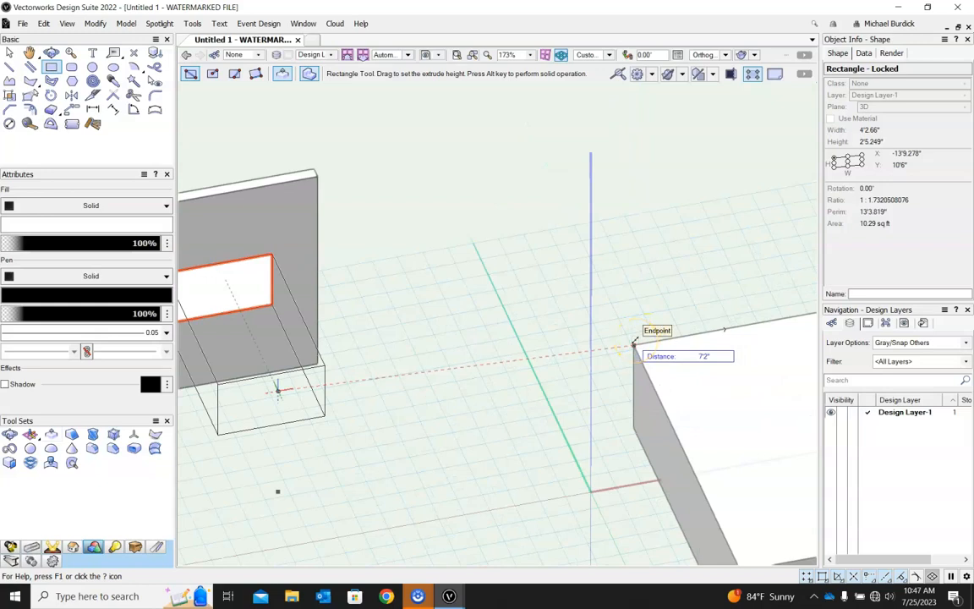
{"action": "left_click", "coordinate": [635, 342]}
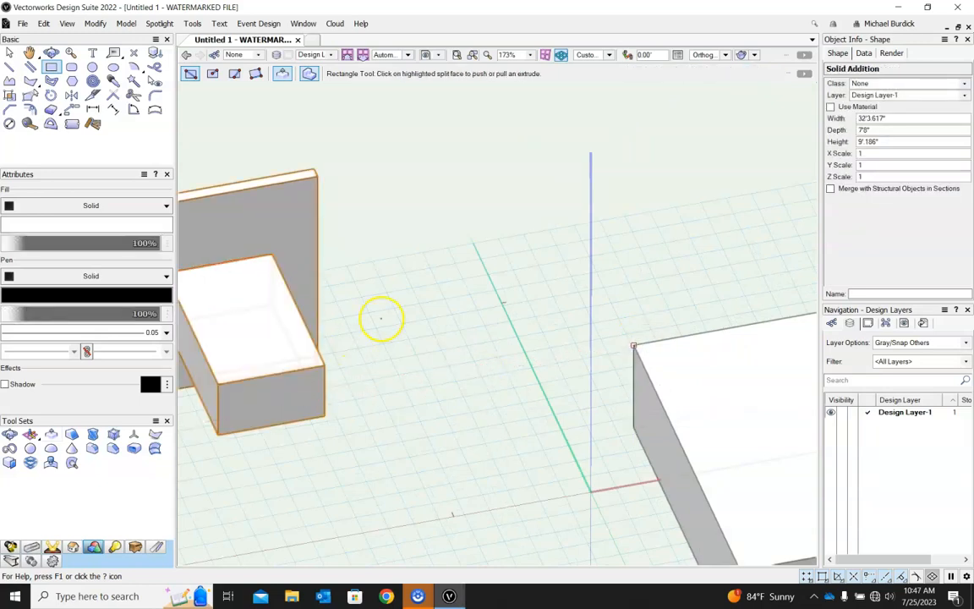
Check the block's alignment in plan, and use Push/Pull to extend its side face to the box's nearest corner.
{"action": "key", "text": "ctrl+5"}
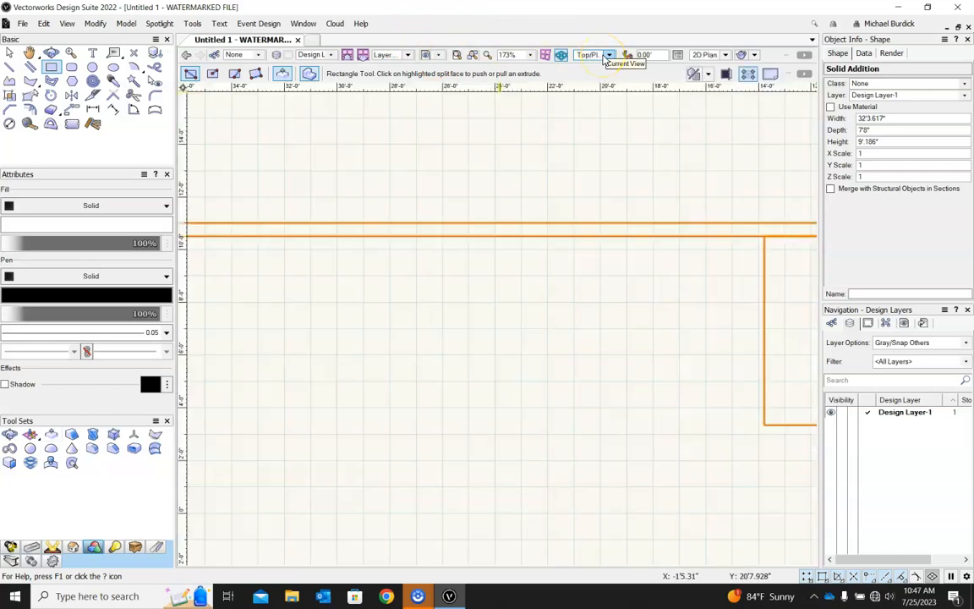
{"action": "scroll", "coordinate": [512, 209], "scroll_direction": "down", "scroll_amount": 3}
{"action": "scroll", "coordinate": [768, 270], "scroll_direction": "up", "scroll_amount": 1}
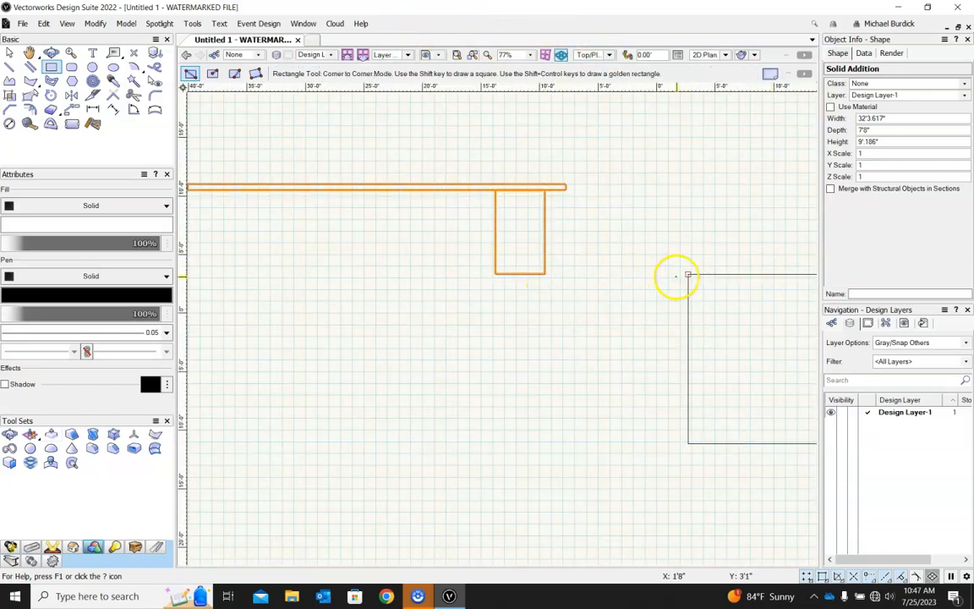
{"action": "middle_click_drag", "start_coordinate": [667, 256], "coordinate": [695, 374], "text": "shift"}
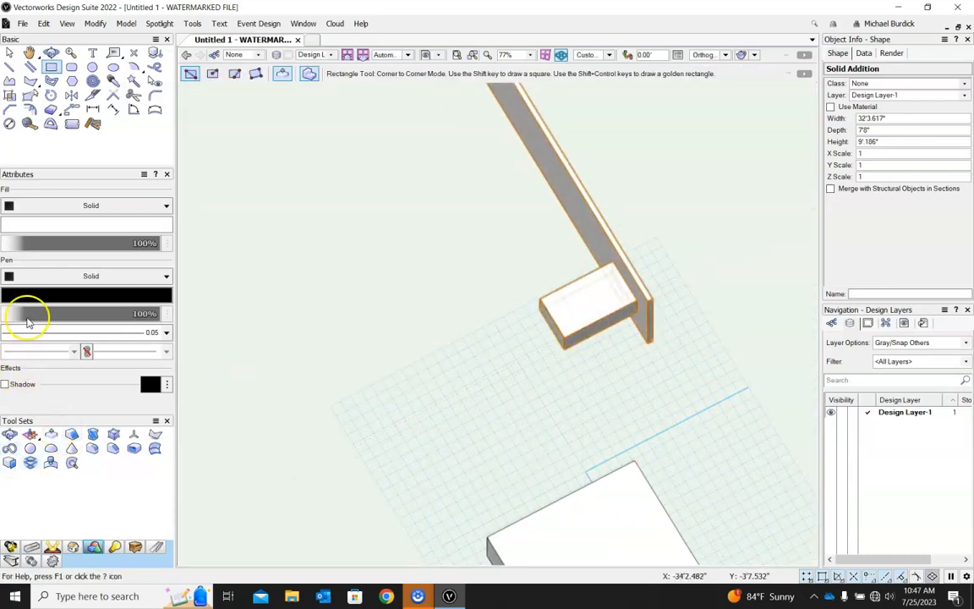
{"action": "left_click", "coordinate": [51, 434]}
{"action": "left_click_drag", "start_coordinate": [577, 334], "coordinate": [634, 466]}
{"action": "middle_click_drag", "start_coordinate": [518, 440], "coordinate": [711, 322], "text": "shift"}
{"action": "middle_click_drag", "start_coordinate": [474, 347], "coordinate": [744, 359], "text": "ctrl"}
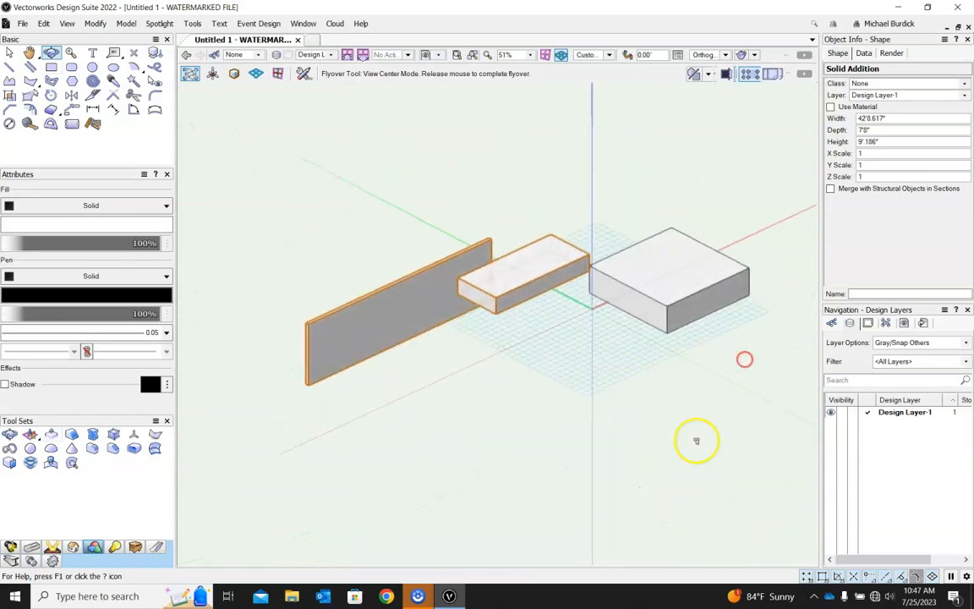
Push the extended block's long face back into the wall so that only the plain 6" deep wall remains.
{"action": "left_click_drag", "start_coordinate": [555, 290], "coordinate": [450, 267]}
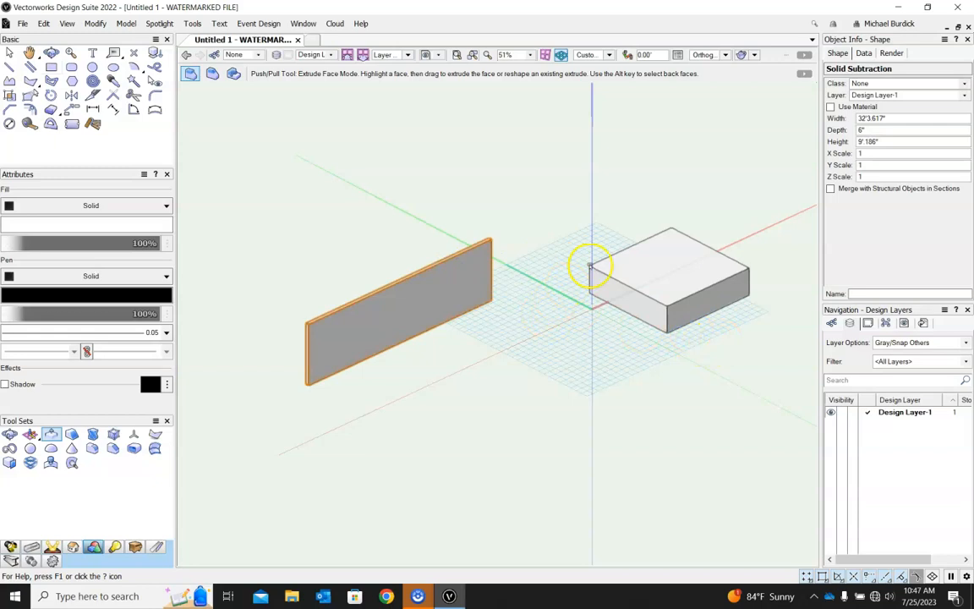
{"action": "middle_click_drag", "start_coordinate": [590, 267], "coordinate": [297, 377], "text": "ctrl"}
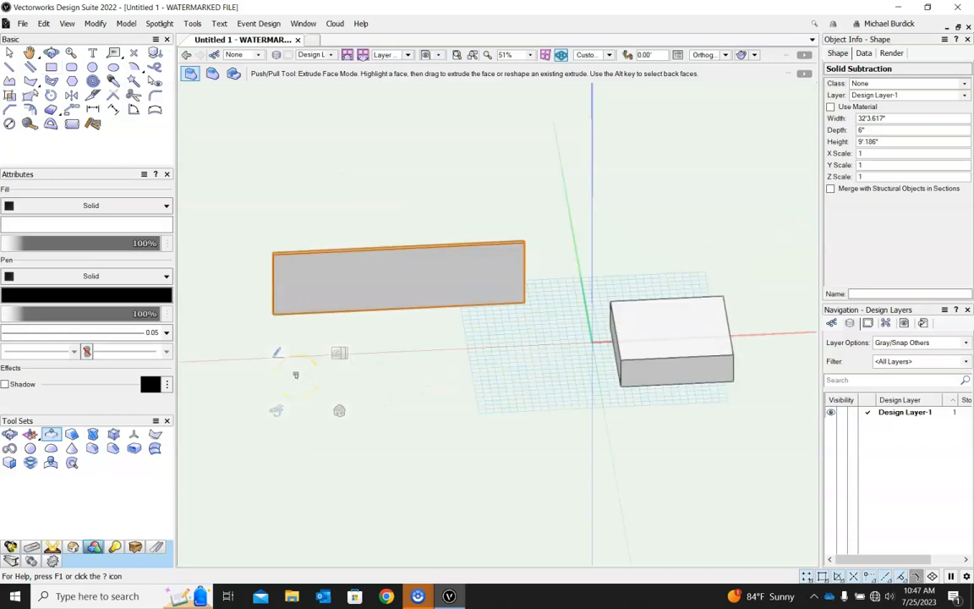
{"action": "middle_click_drag", "start_coordinate": [394, 329], "coordinate": [427, 258], "text": "ctrl"}
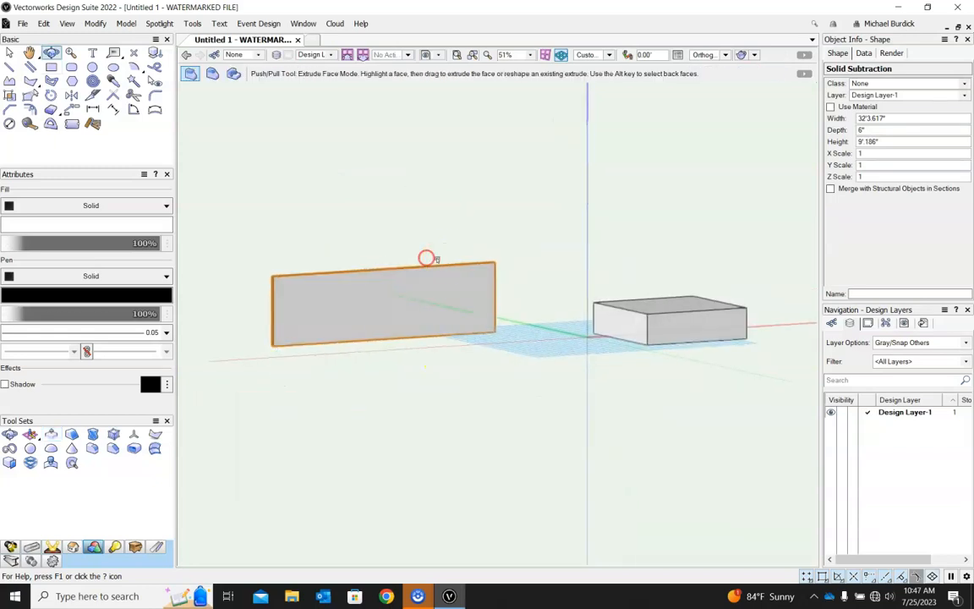
Compare the Rectangle, Double Line, Line, Circle and Oval tools to see which ones offer Push/Pull Mode.
{"action": "scroll", "coordinate": [267, 271], "scroll_direction": "up", "scroll_amount": 3}
{"action": "scroll", "coordinate": [259, 279], "scroll_direction": "down", "scroll_amount": 1}
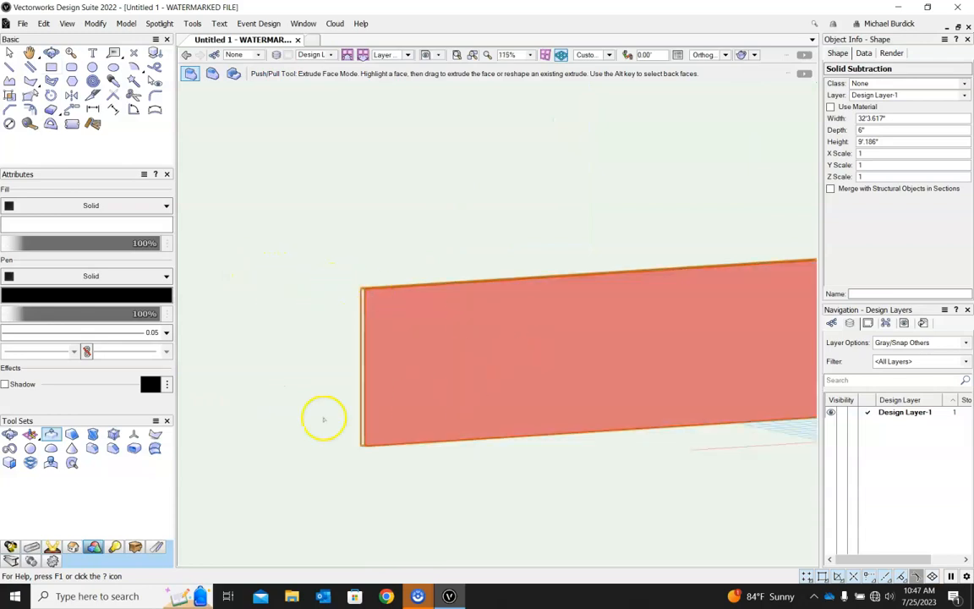
{"action": "left_click", "coordinate": [51, 67]}
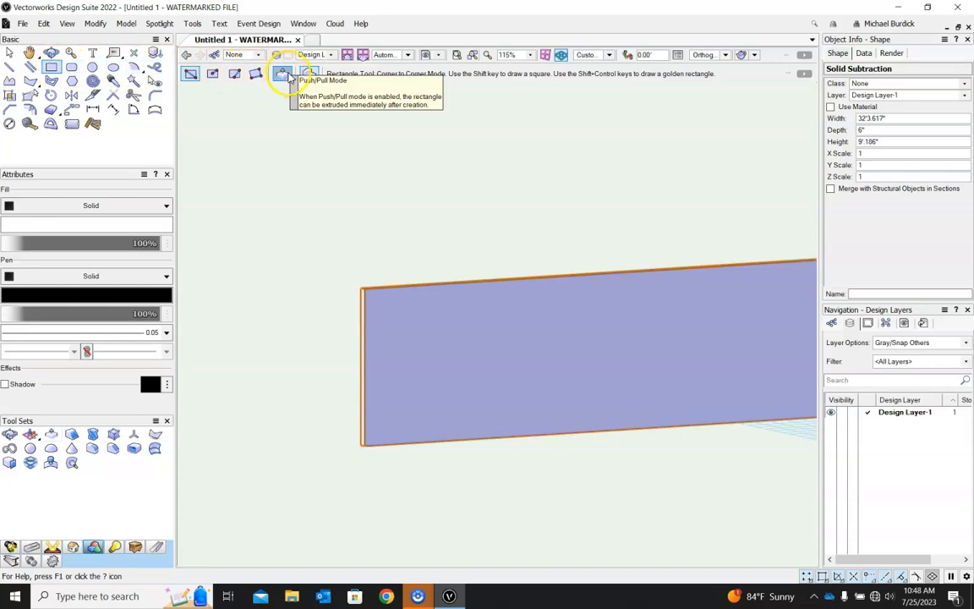
{"action": "left_click", "coordinate": [30, 67]}
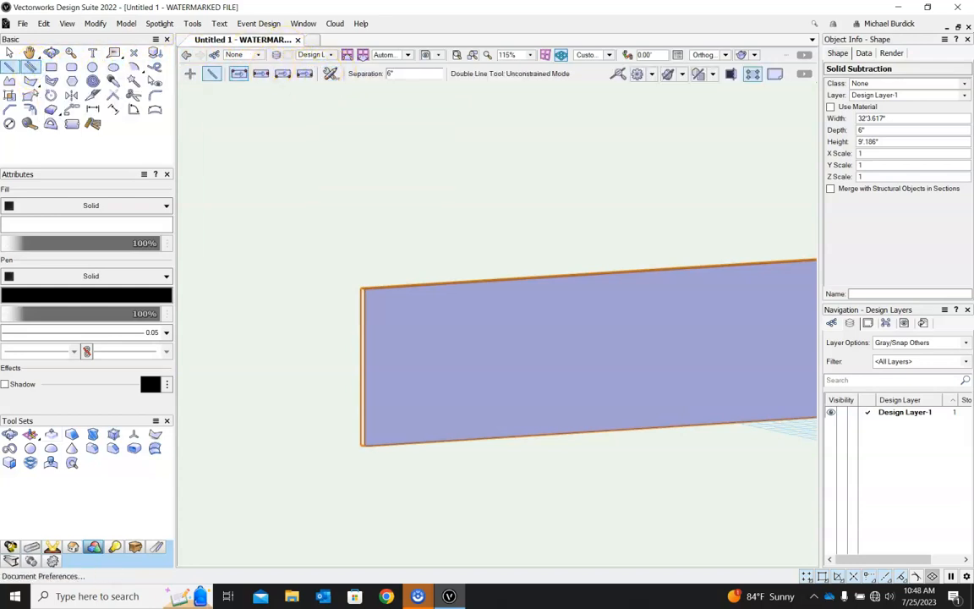
{"action": "left_click", "coordinate": [9, 67]}
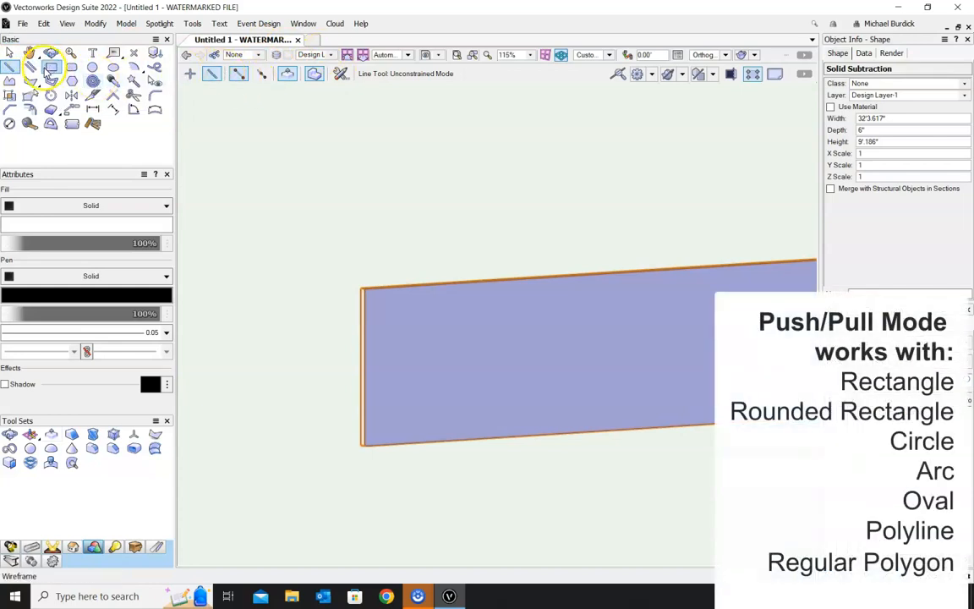
{"action": "left_click", "coordinate": [52, 67]}
{"action": "left_click", "coordinate": [92, 67]}
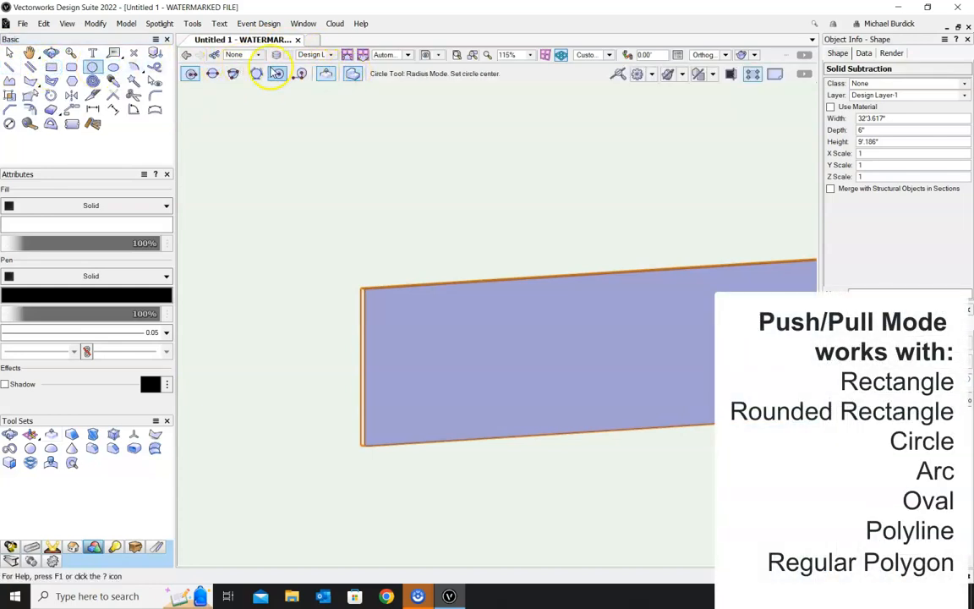
{"action": "left_click", "coordinate": [113, 67]}
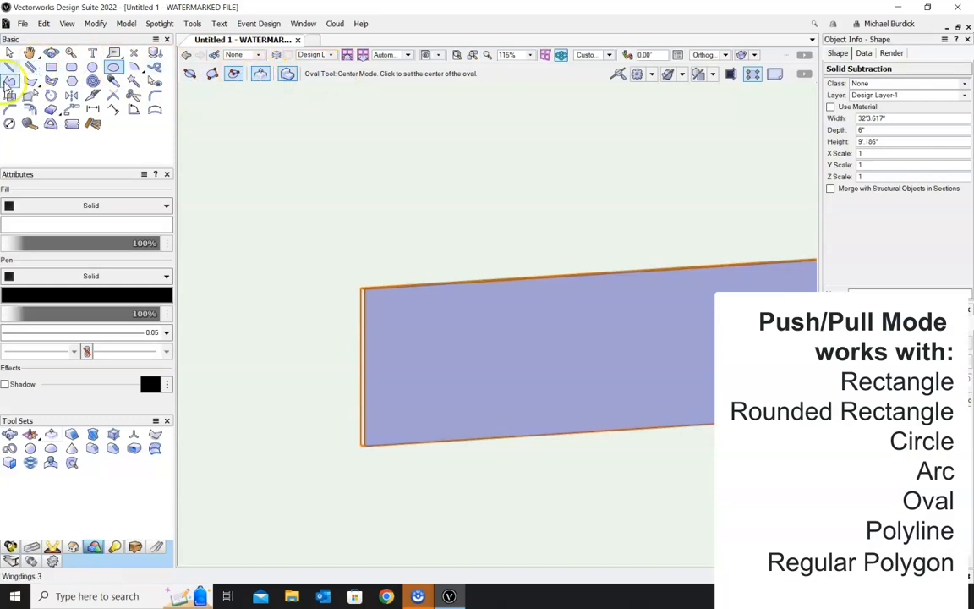
Draw a rectangle of about 7'7" by 2' on the wall and push it through the 6" depth to cut an opening.
{"action": "left_click", "coordinate": [51, 67]}
{"action": "left_click", "coordinate": [502, 356]}
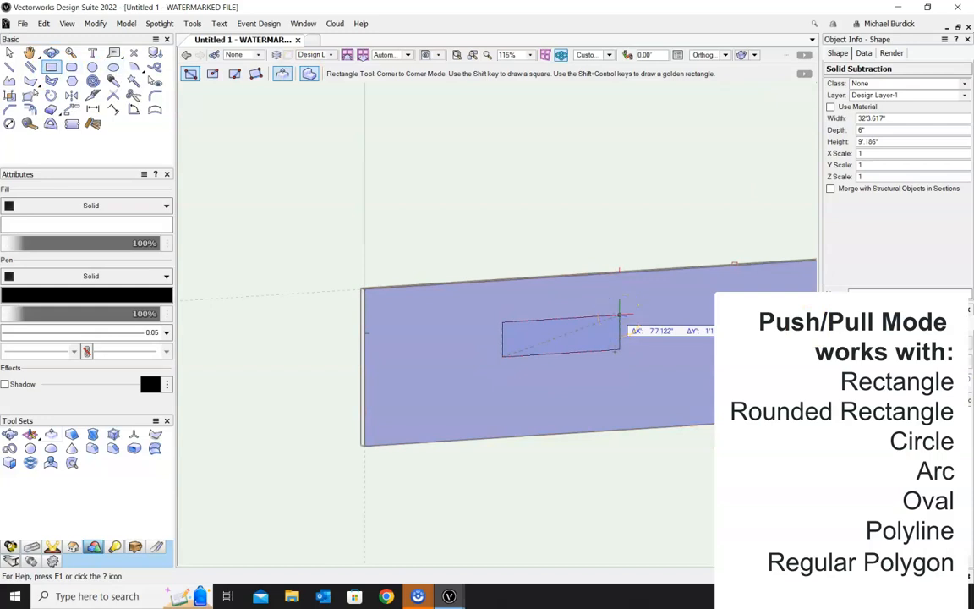
{"action": "left_click", "coordinate": [619, 315]}
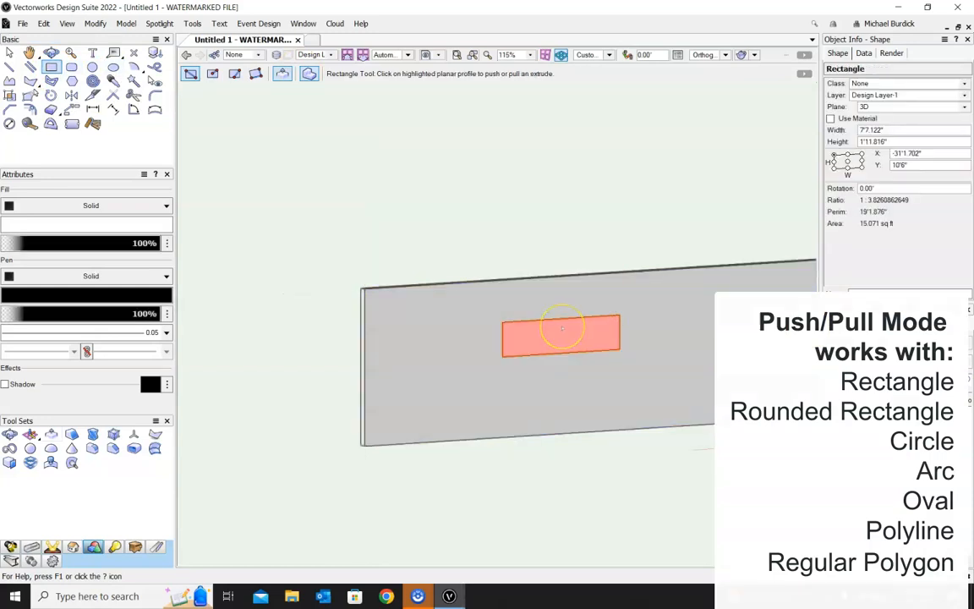
{"action": "left_click", "coordinate": [561, 328]}
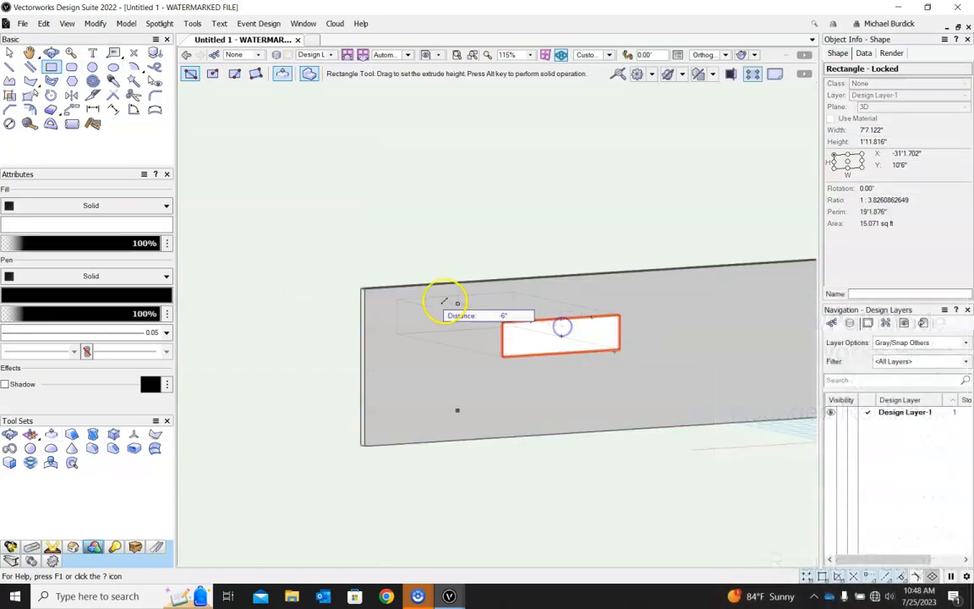
{"action": "left_click", "coordinate": [364, 289]}
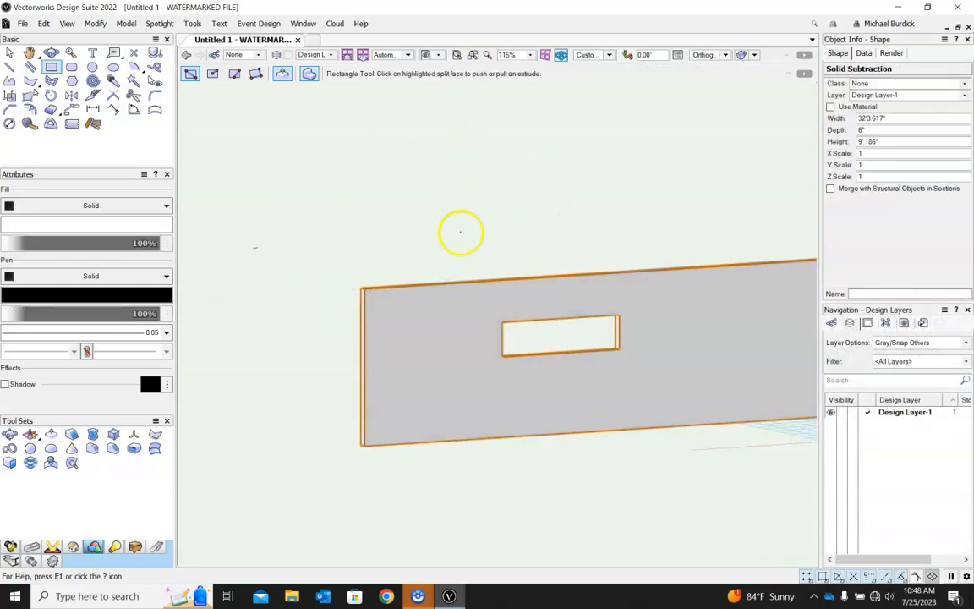
Review the solid modelling commands, locating Intersect Solids, and clear the wall selection.
{"action": "scroll", "coordinate": [461, 232], "scroll_direction": "down", "scroll_amount": 1}
{"action": "middle_click_drag", "start_coordinate": [623, 224], "coordinate": [498, 336], "text": "ctrl"}
{"action": "key", "text": "4"}
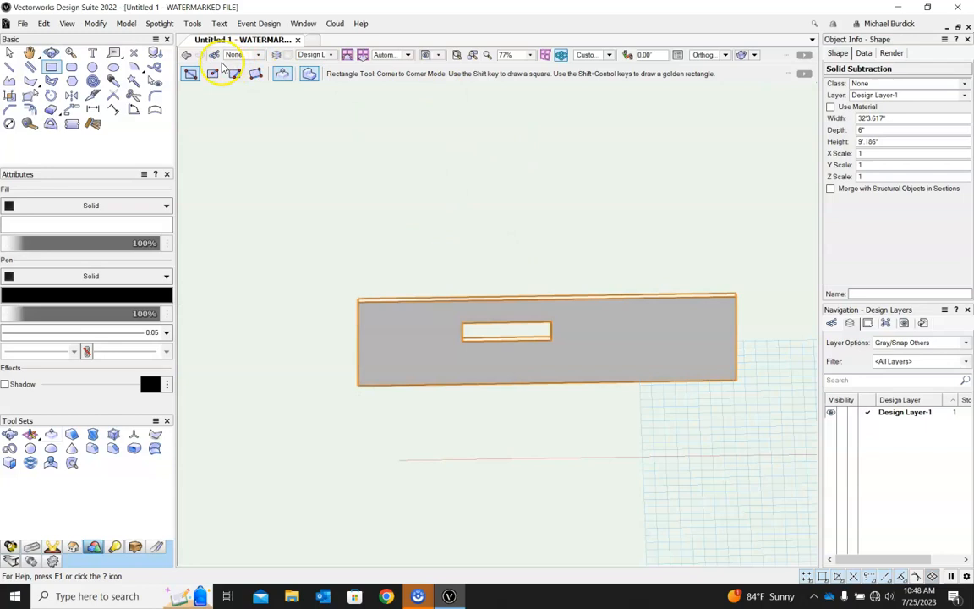
{"action": "left_click", "coordinate": [127, 22]}
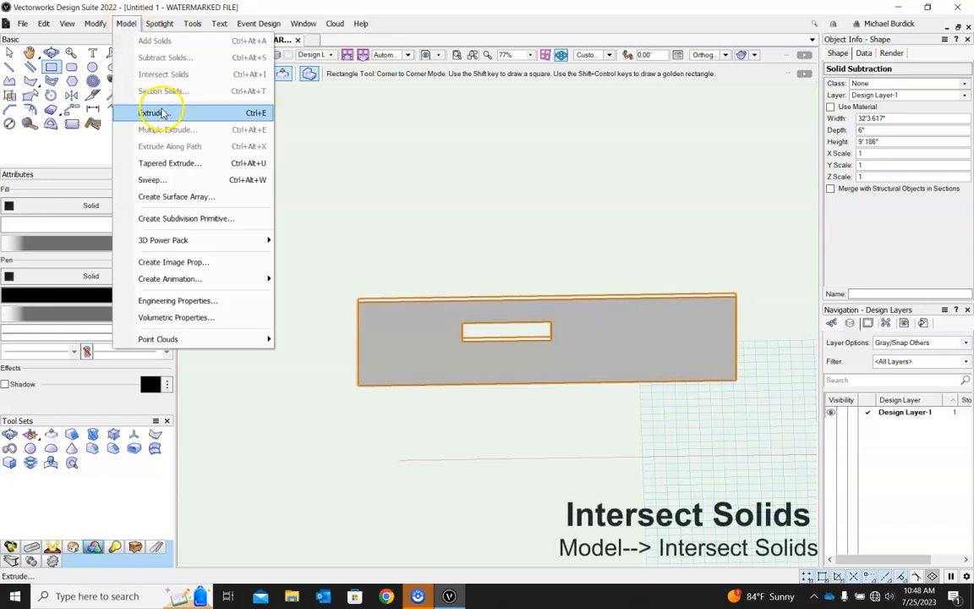
{"action": "left_click", "coordinate": [399, 168]}
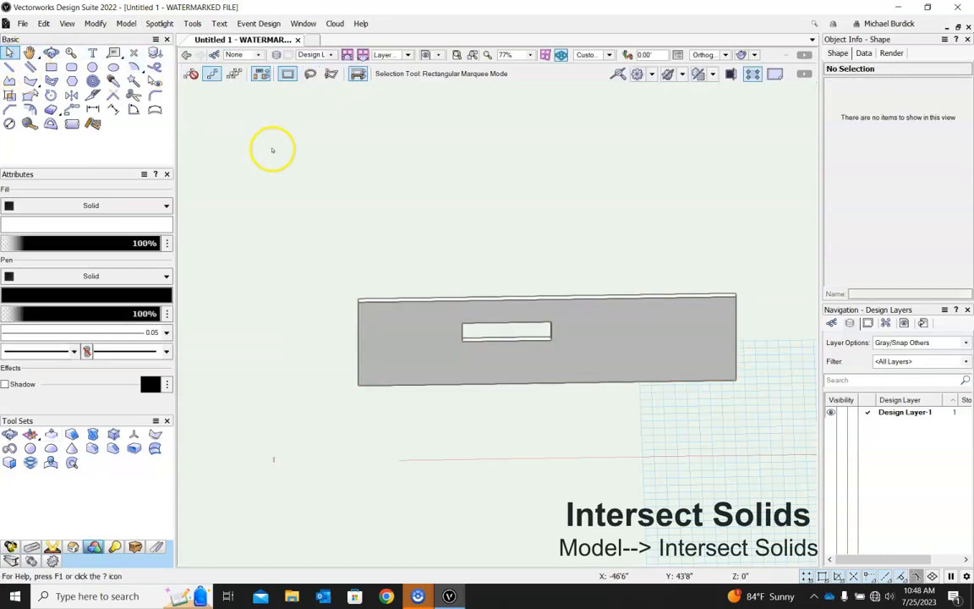
In Top/Plan view, draw a circle of 7'3" radius centred on the block's upper-right corner so that it overlaps the block.
{"action": "scroll", "coordinate": [268, 150], "scroll_direction": "down", "scroll_amount": 3}
{"action": "scroll", "coordinate": [640, 302], "scroll_direction": "up", "scroll_amount": 3}
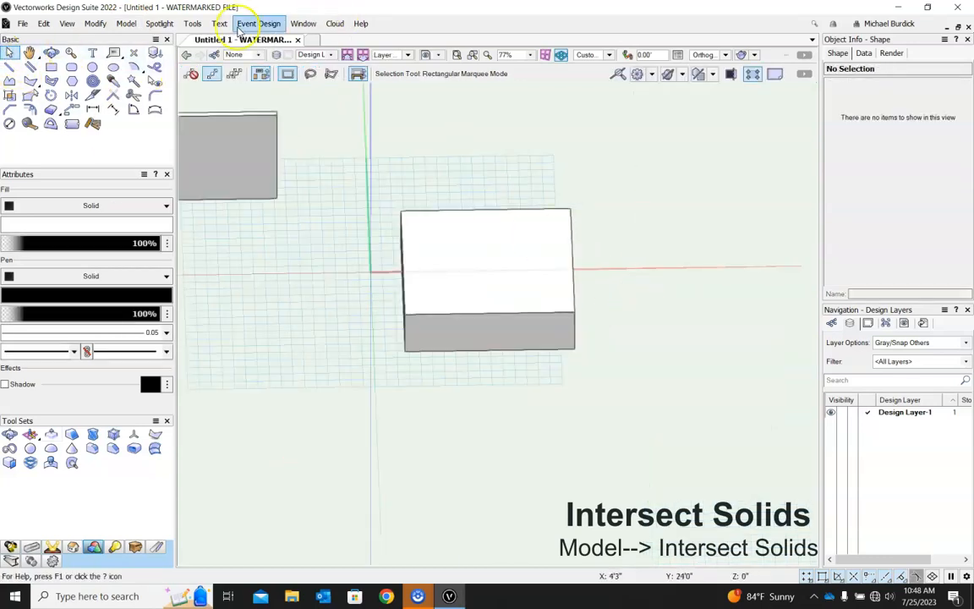
{"action": "left_click", "coordinate": [91, 67]}
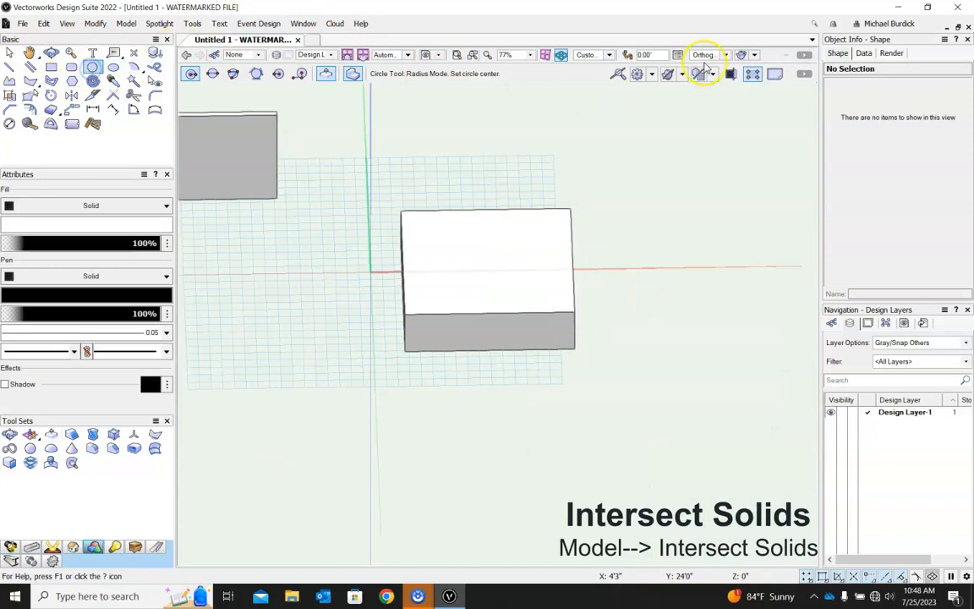
{"action": "left_click", "coordinate": [609, 55]}
{"action": "left_click", "coordinate": [625, 68]}
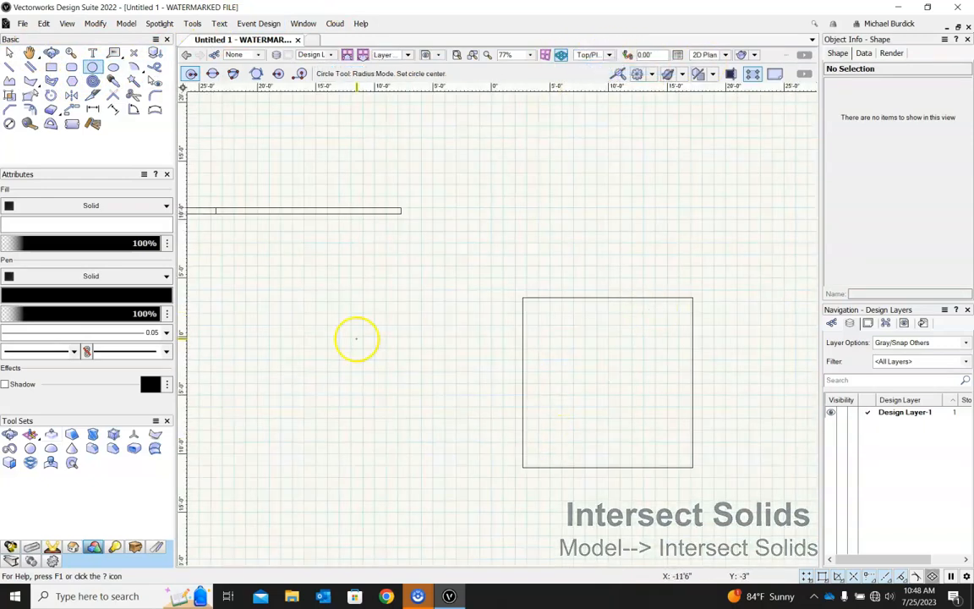
{"action": "scroll", "coordinate": [583, 315], "scroll_direction": "up", "scroll_amount": 2}
{"action": "left_click", "coordinate": [570, 309]}
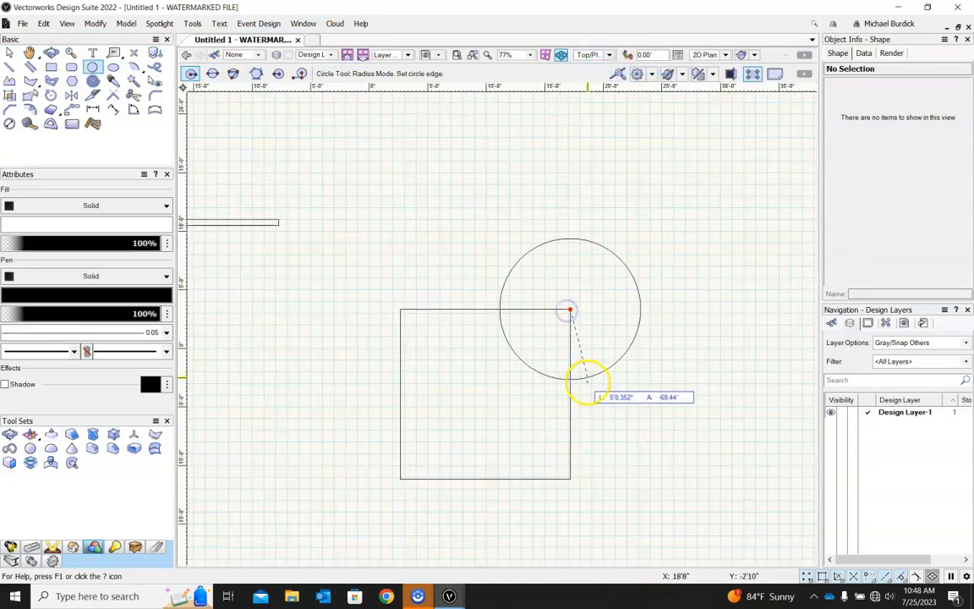
{"action": "left_click", "coordinate": [570, 394]}
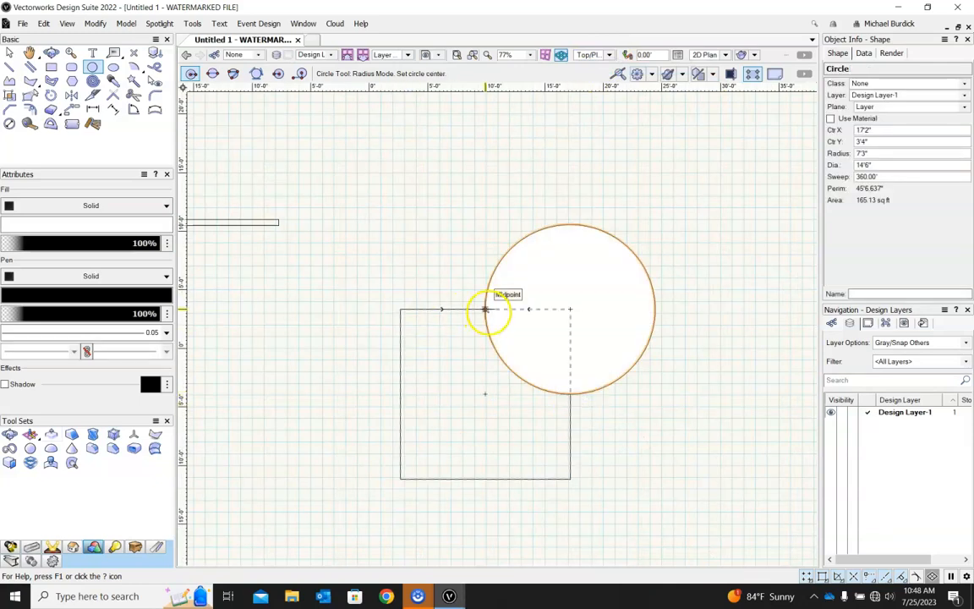
Extrude the circle 20' into a tall cylinder and view it together with the block in 3D.
{"action": "key", "text": "ctrl+e"}
{"action": "key", "text": "Return"}
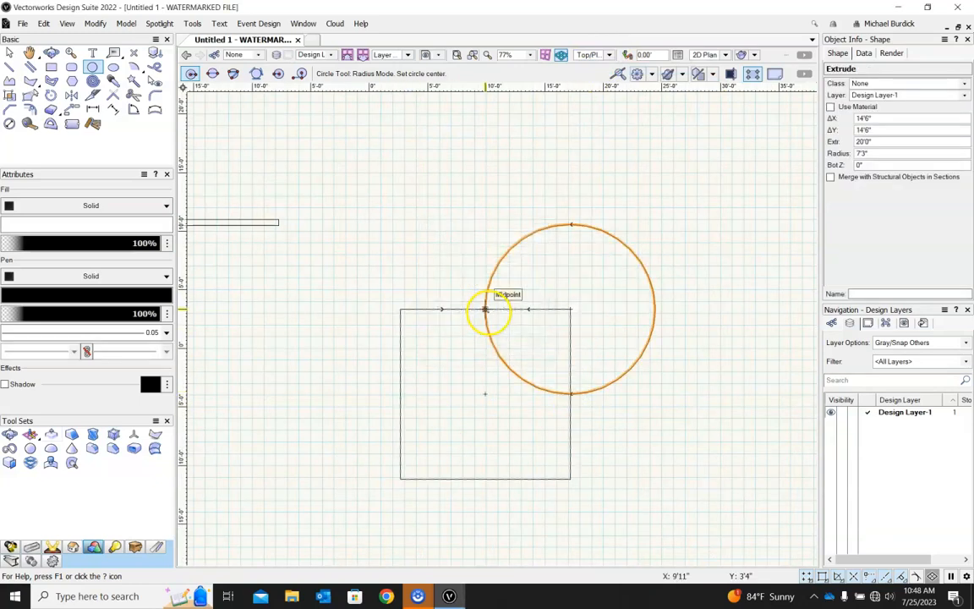
{"action": "middle_click_drag", "start_coordinate": [541, 459], "coordinate": [544, 364], "text": "ctrl"}
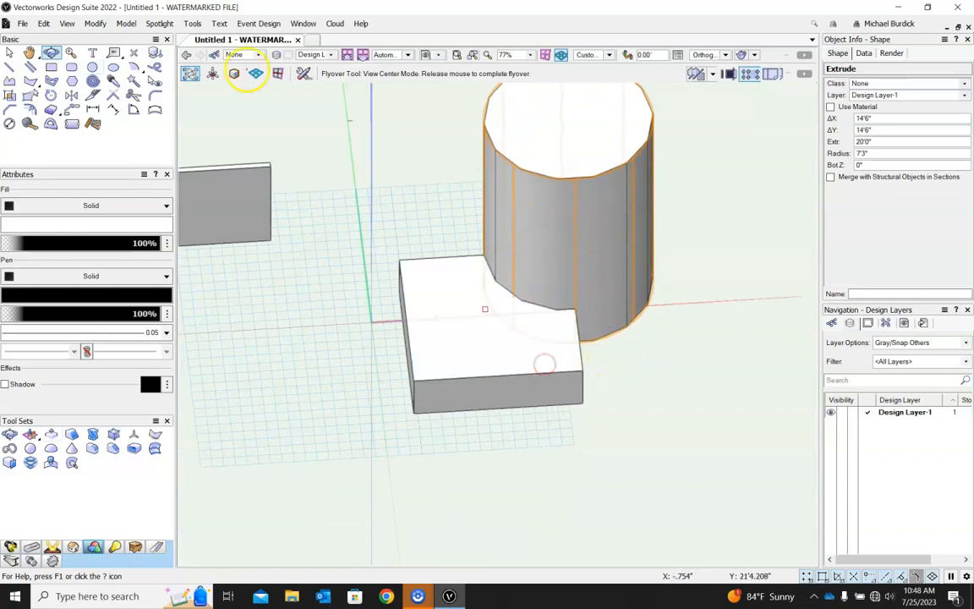
Select both the block and the cylinder and apply Intersect Solids to keep only their overlapping volume.
{"action": "key", "text": "x"}
{"action": "scroll", "coordinate": [480, 309], "scroll_direction": "down", "scroll_amount": 2}
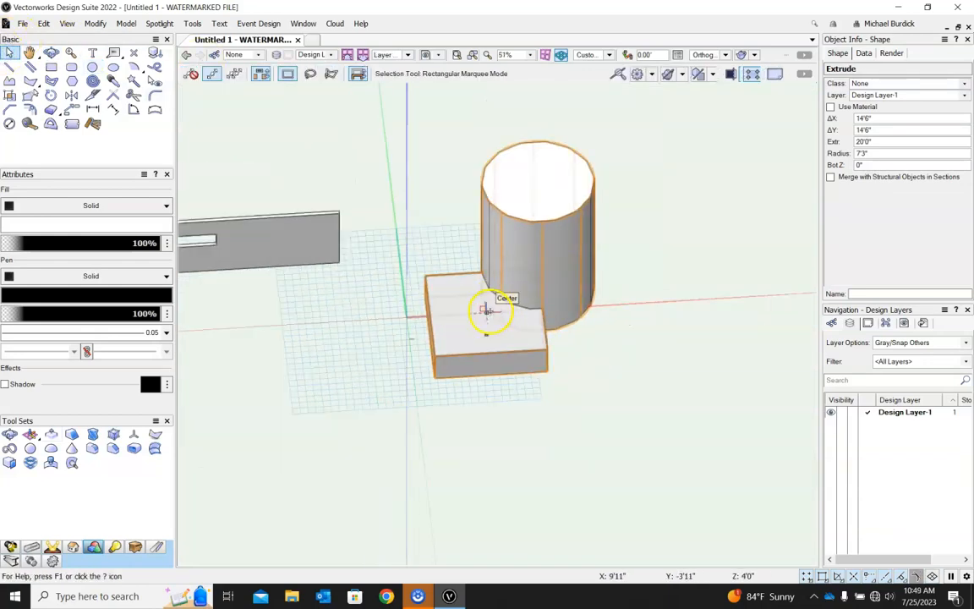
{"action": "left_click", "coordinate": [483, 326], "text": "shift"}
{"action": "left_click", "coordinate": [498, 215], "text": "shift"}
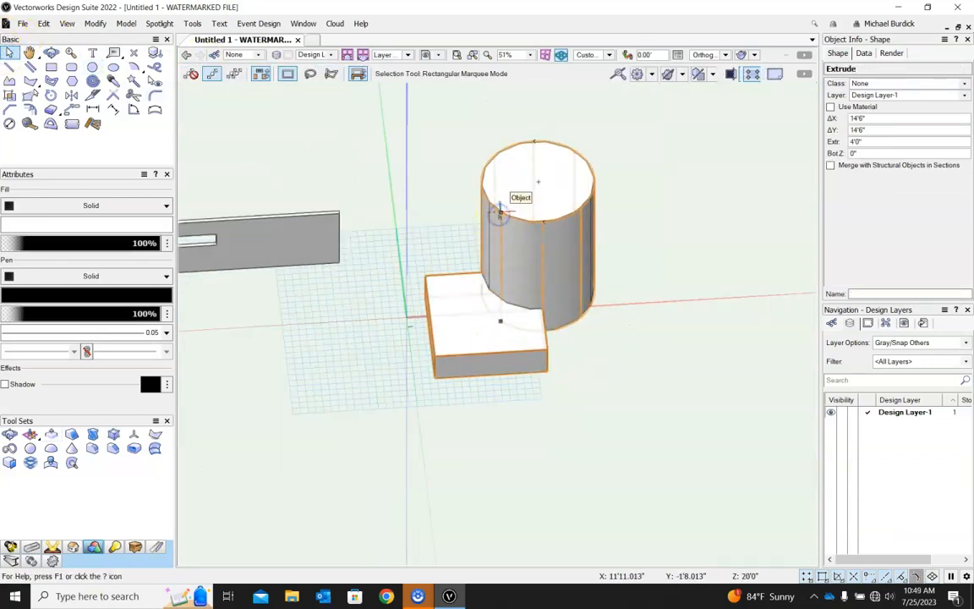
{"action": "left_click", "coordinate": [565, 213], "text": "shift"}
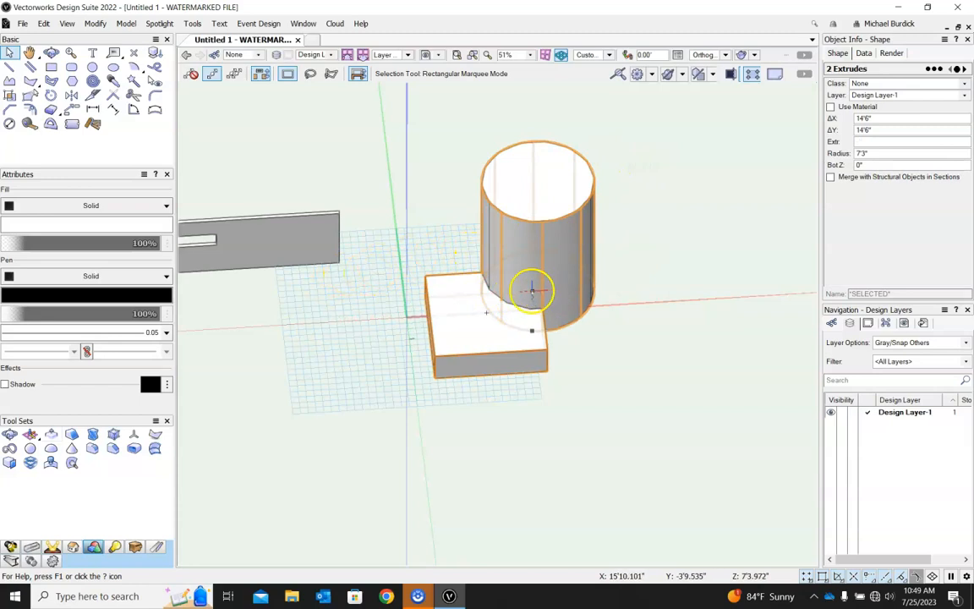
{"action": "left_click", "coordinate": [129, 24]}
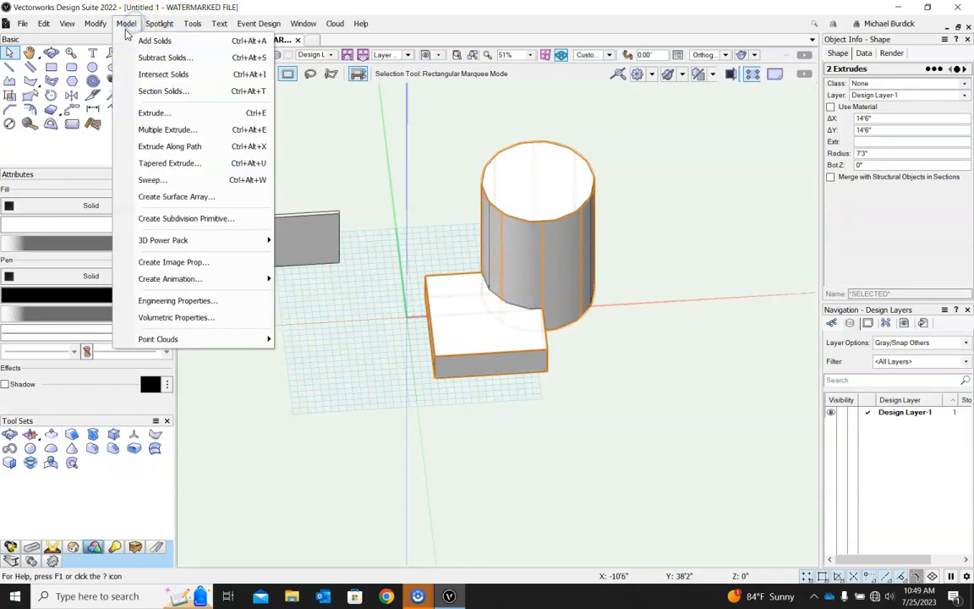
{"action": "left_click", "coordinate": [152, 75]}
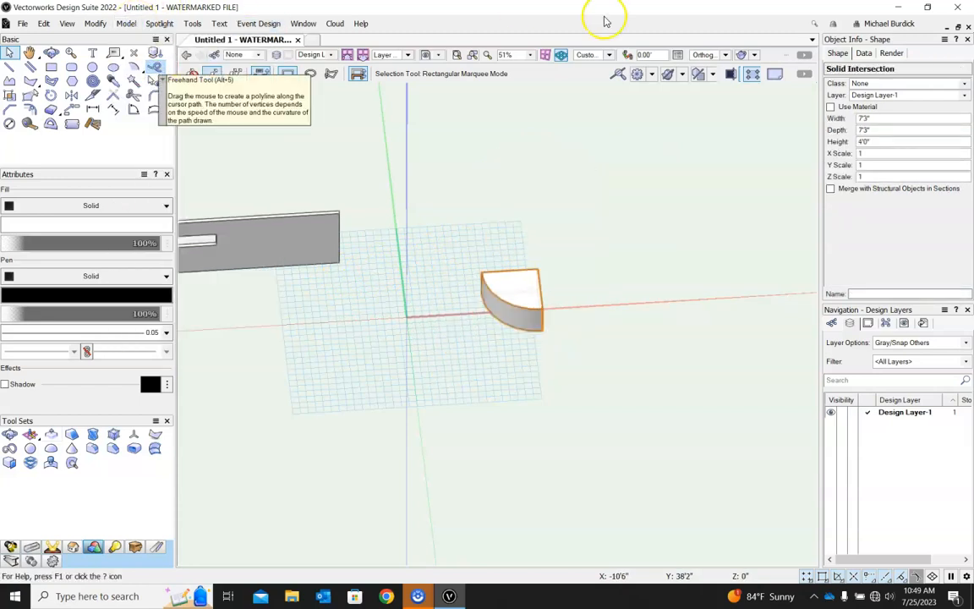
{"action": "middle_click_drag", "start_coordinate": [722, 261], "coordinate": [586, 232], "text": "ctrl"}
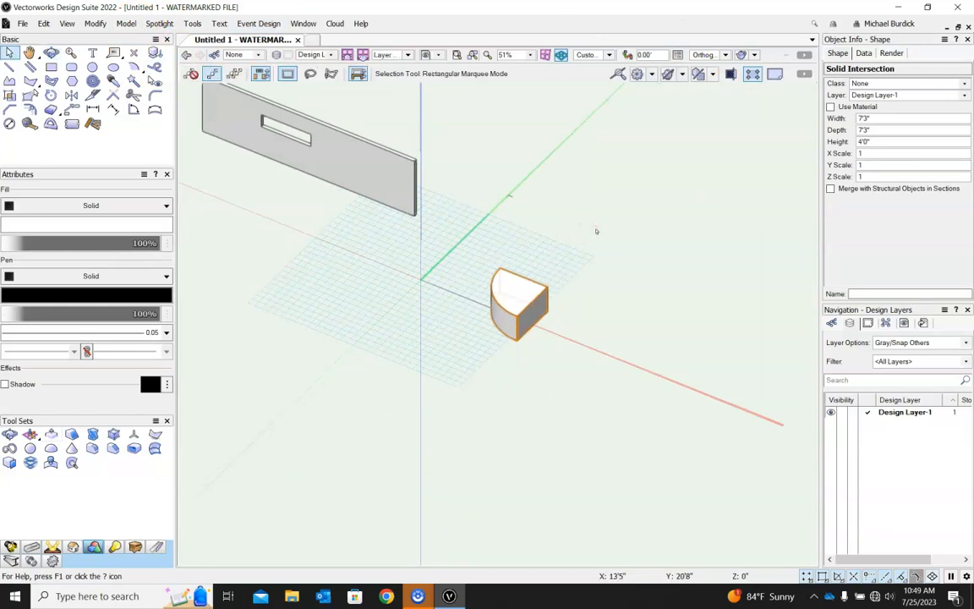
Undo the Intersect Solids operation and the view change made after it.
{"action": "key", "text": "ctrl+z"}
{"action": "key", "text": "ctrl+z"}
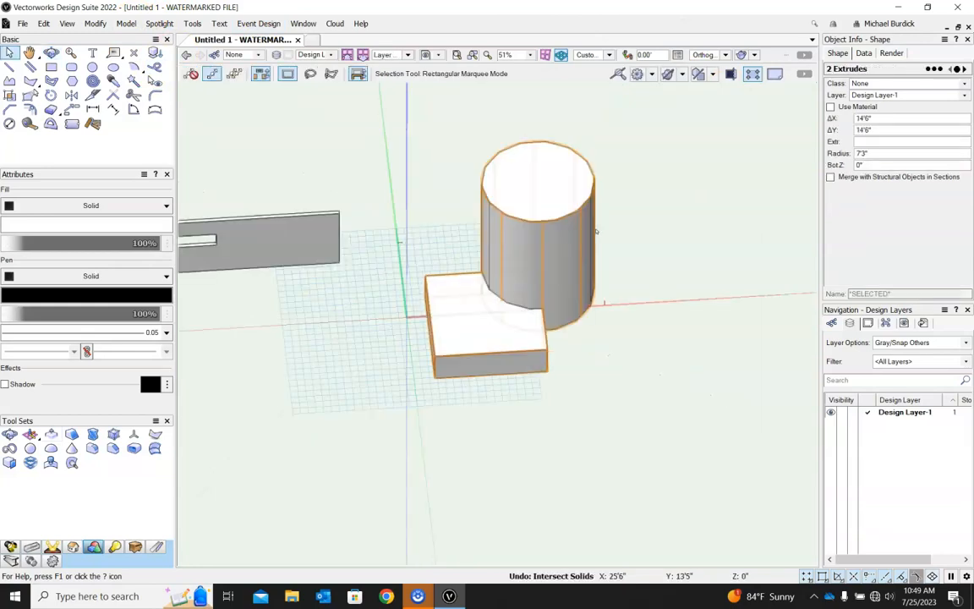
{"action": "scroll", "coordinate": [592, 217], "scroll_direction": "up", "scroll_amount": 2}
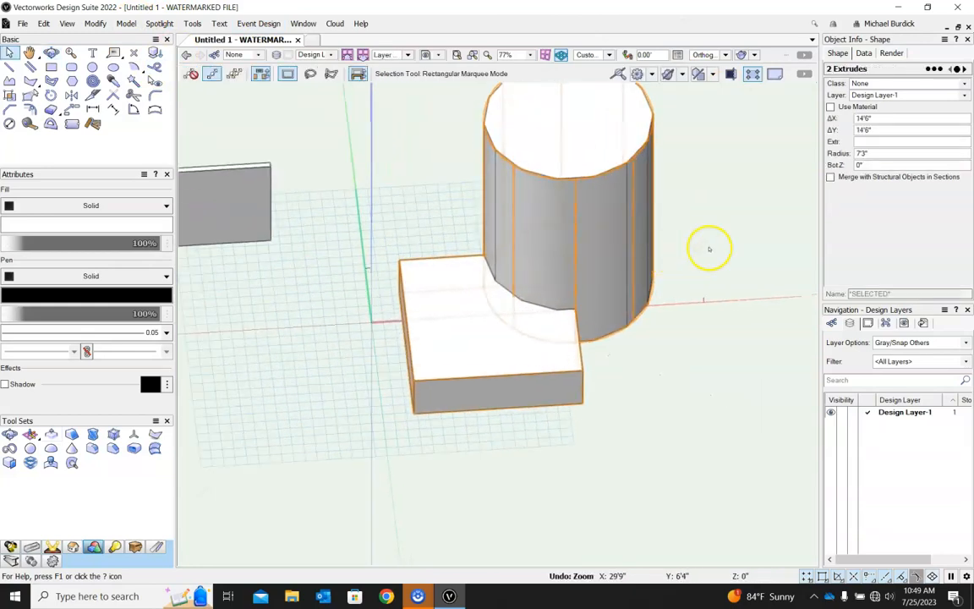
Select the wall, block and cylinder together and delete them to empty the drawing.
{"action": "middle_click_drag", "start_coordinate": [727, 299], "coordinate": [438, 309], "text": "ctrl"}
{"action": "scroll", "coordinate": [426, 243], "scroll_direction": "down", "scroll_amount": 3}
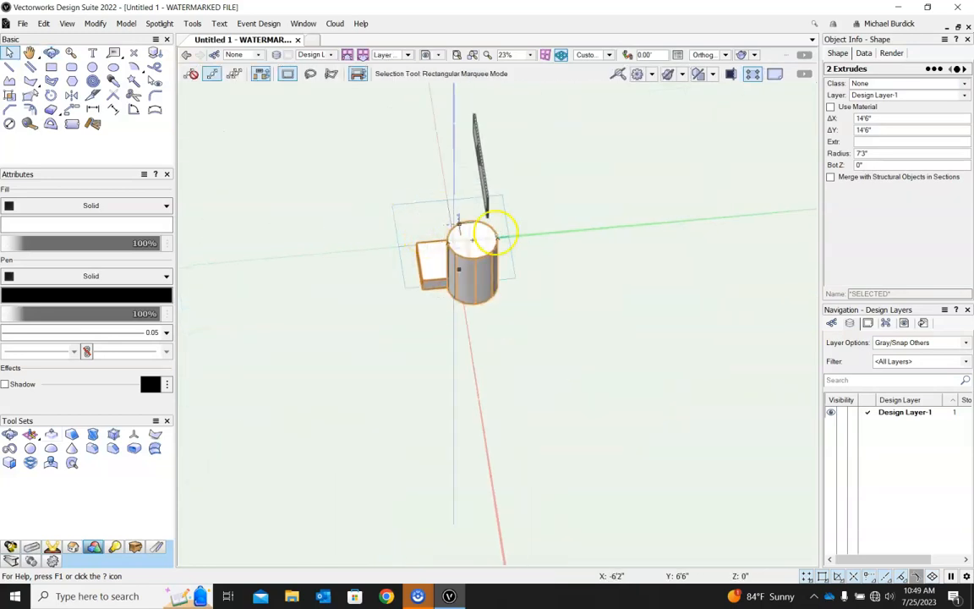
{"action": "scroll", "coordinate": [581, 270], "scroll_direction": "down", "scroll_amount": 2}
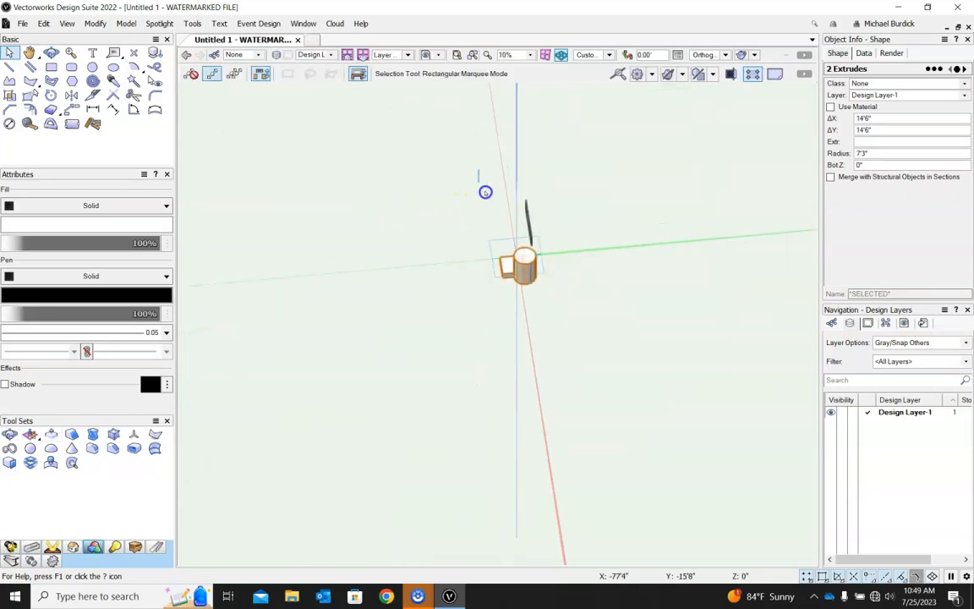
{"action": "left_click_drag", "start_coordinate": [485, 192], "coordinate": [581, 300]}
{"action": "key", "text": "Delete"}
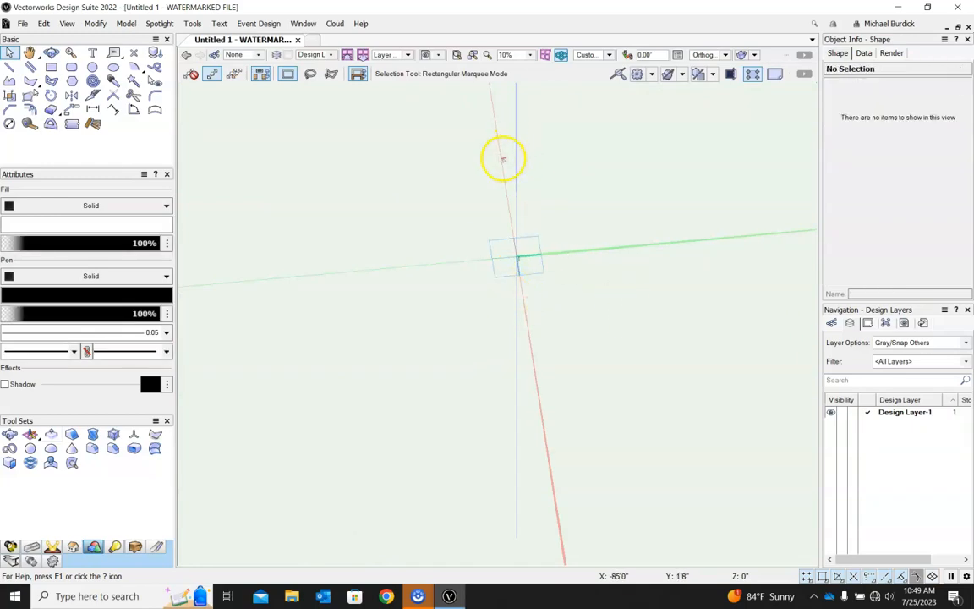
In Front view, turn off document backups for the session and draw a horizontal Double Line slat about 38'6" long with 3" separation.
{"action": "key", "text": "KP_2"}
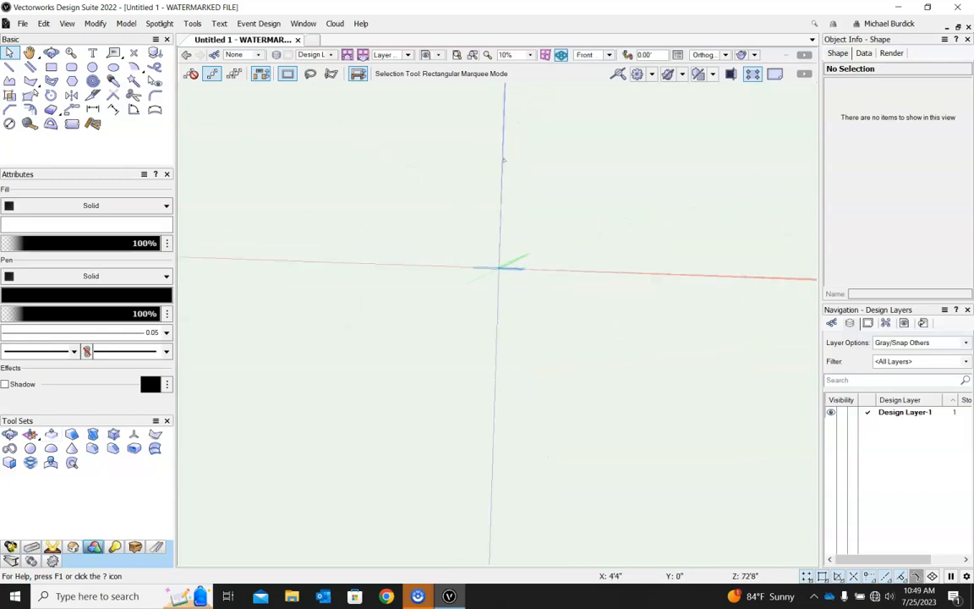
{"action": "left_click", "coordinate": [30, 67]}
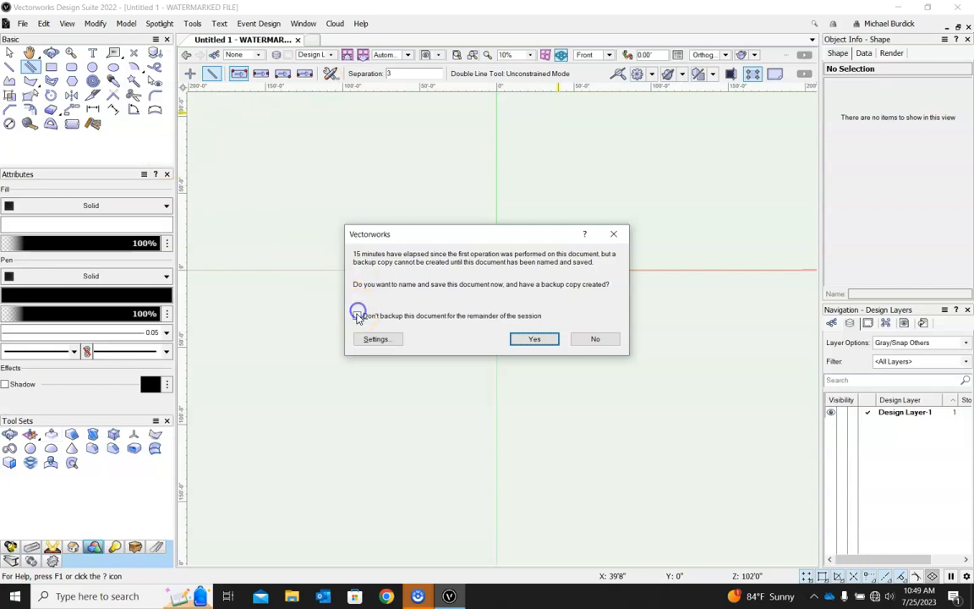
{"action": "left_click", "coordinate": [589, 340]}
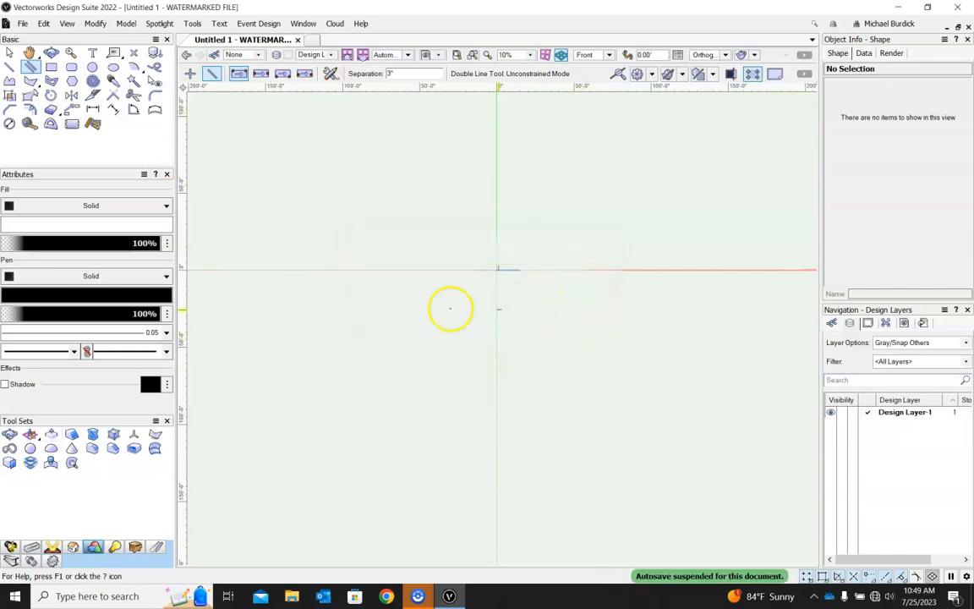
{"action": "scroll", "coordinate": [504, 251], "scroll_direction": "up", "scroll_amount": 3}
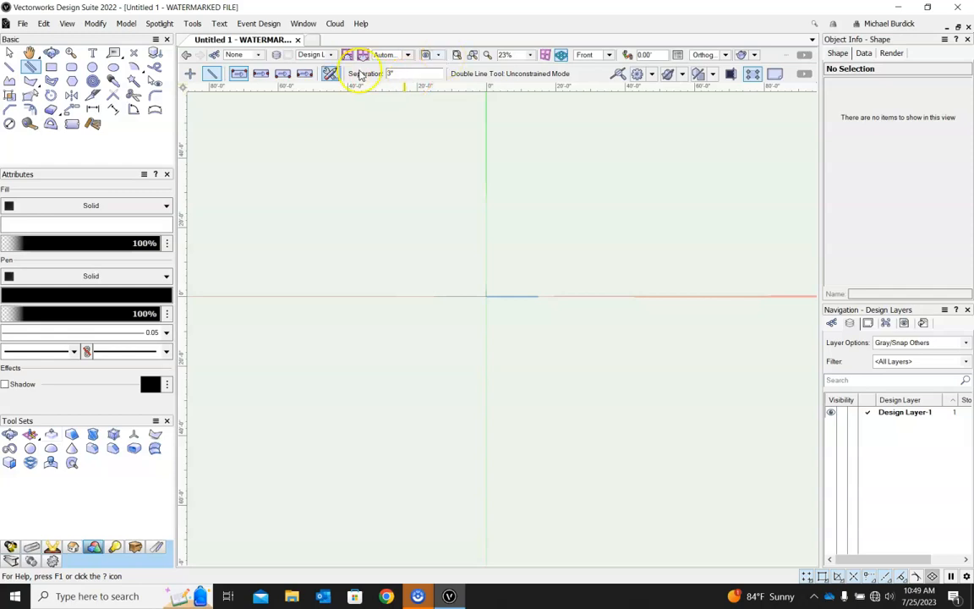
{"action": "left_click", "coordinate": [414, 132]}
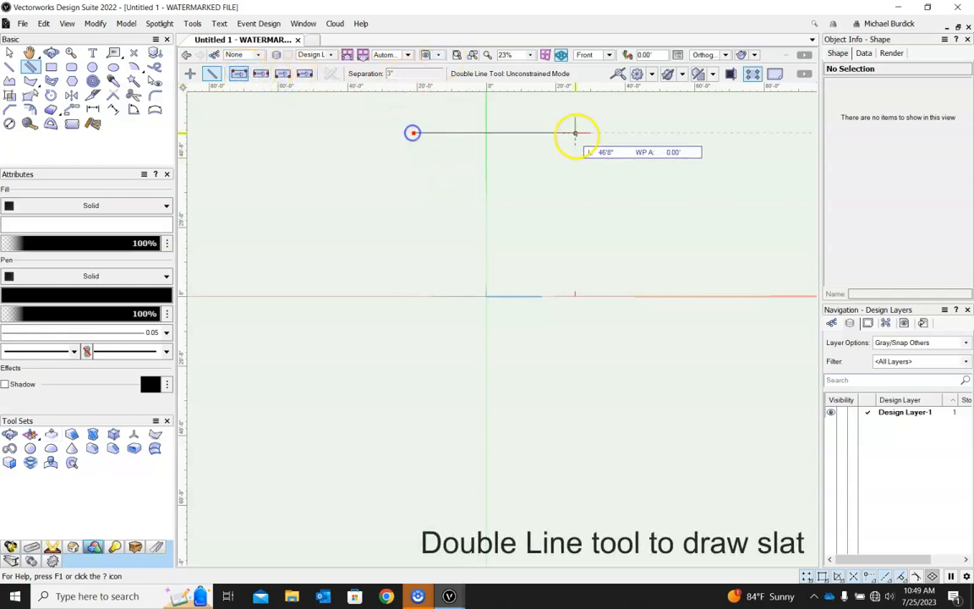
{"action": "scroll", "coordinate": [541, 135], "scroll_direction": "up", "scroll_amount": 5}
{"action": "left_click", "coordinate": [624, 161]}
{"action": "scroll", "coordinate": [714, 175], "scroll_direction": "down", "scroll_amount": 4}
{"action": "scroll", "coordinate": [479, 160], "scroll_direction": "up", "scroll_amount": 4}
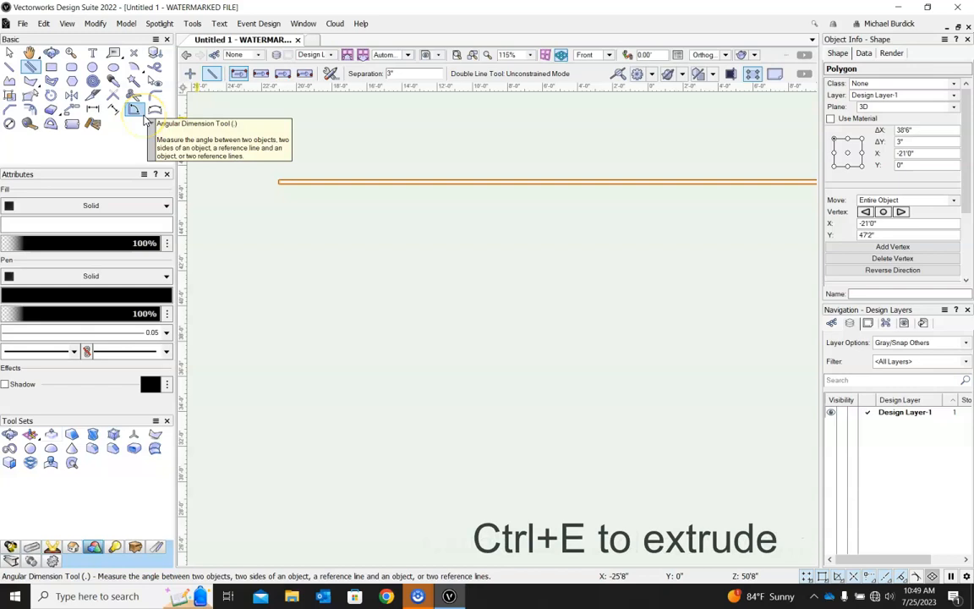
Extrude the slat 3/4" and inspect its end in 3D.
{"action": "key", "text": "ctrl+e"}
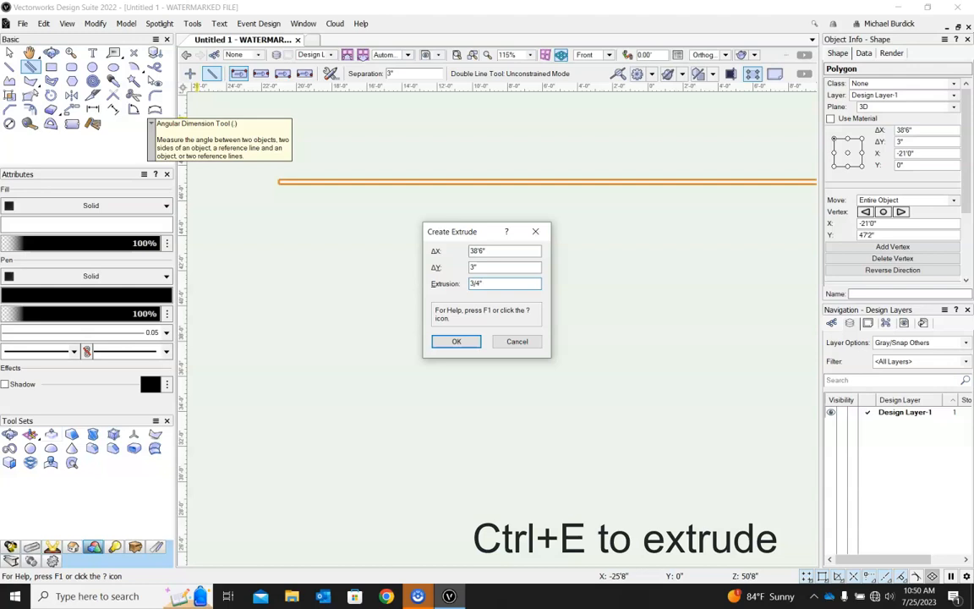
{"action": "key", "text": "Return"}
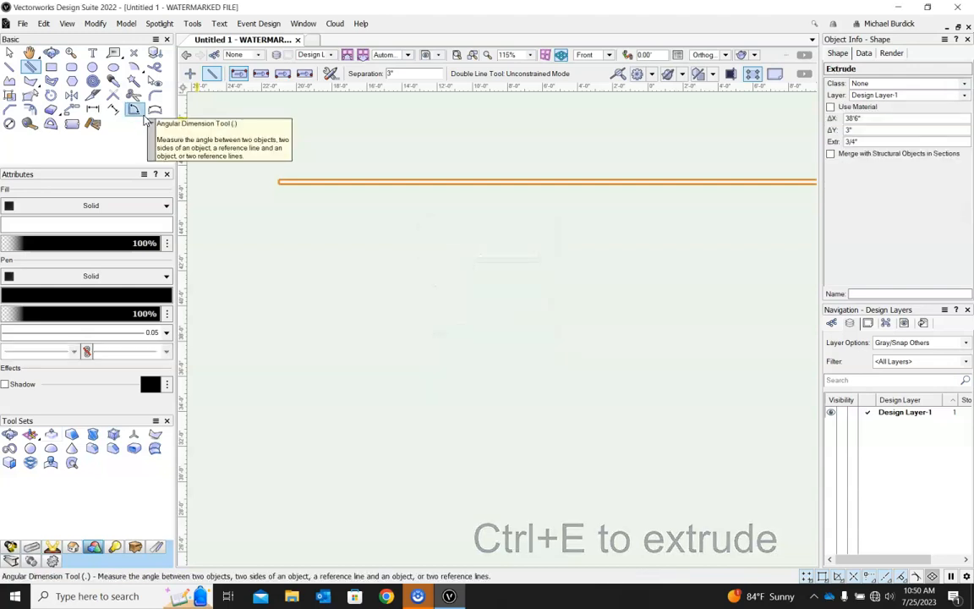
{"action": "scroll", "coordinate": [296, 200], "scroll_direction": "down", "scroll_amount": 2}
{"action": "middle_click_drag", "start_coordinate": [662, 200], "coordinate": [480, 206], "text": "shift"}
{"action": "scroll", "coordinate": [558, 211], "scroll_direction": "up", "scroll_amount": 10}
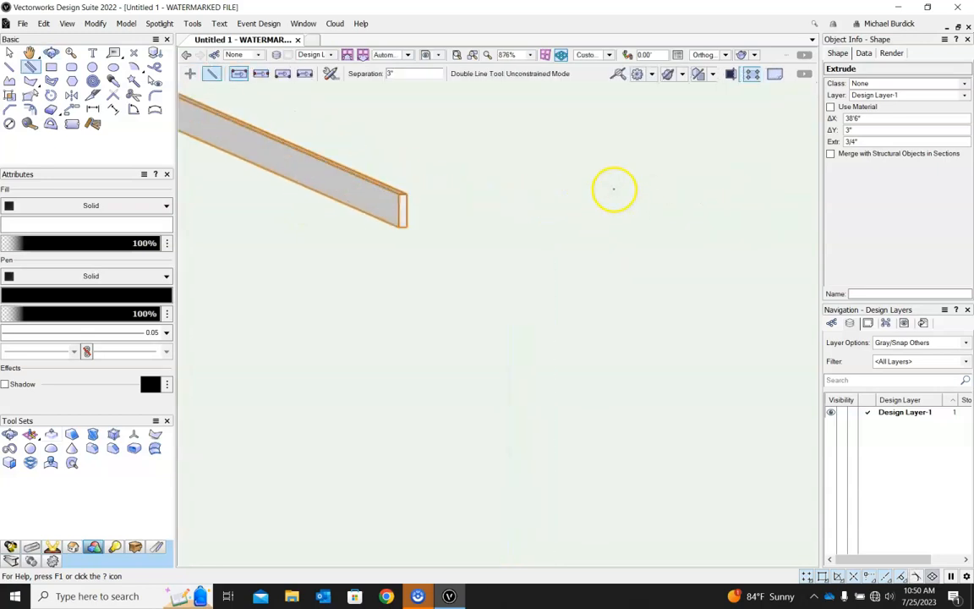
In Front view, distribute 45 duplicates of the slat straight down over about 28'2" using Move by Points in Distribute Mode.
{"action": "key", "text": "KP_2"}
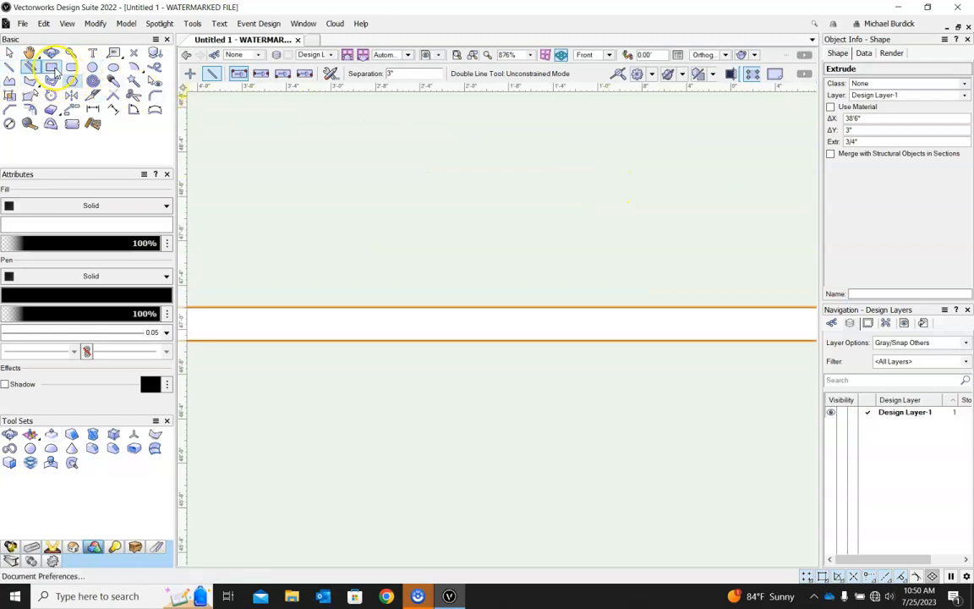
{"action": "scroll", "coordinate": [311, 149], "scroll_direction": "down", "scroll_amount": 5}
{"action": "scroll", "coordinate": [400, 169], "scroll_direction": "down", "scroll_amount": 4}
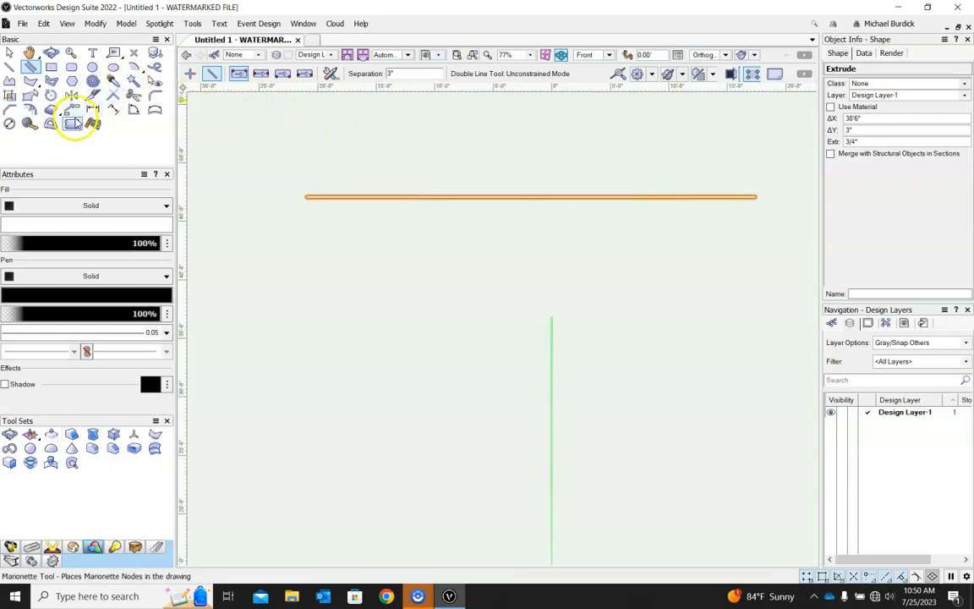
{"action": "left_click", "coordinate": [74, 108]}
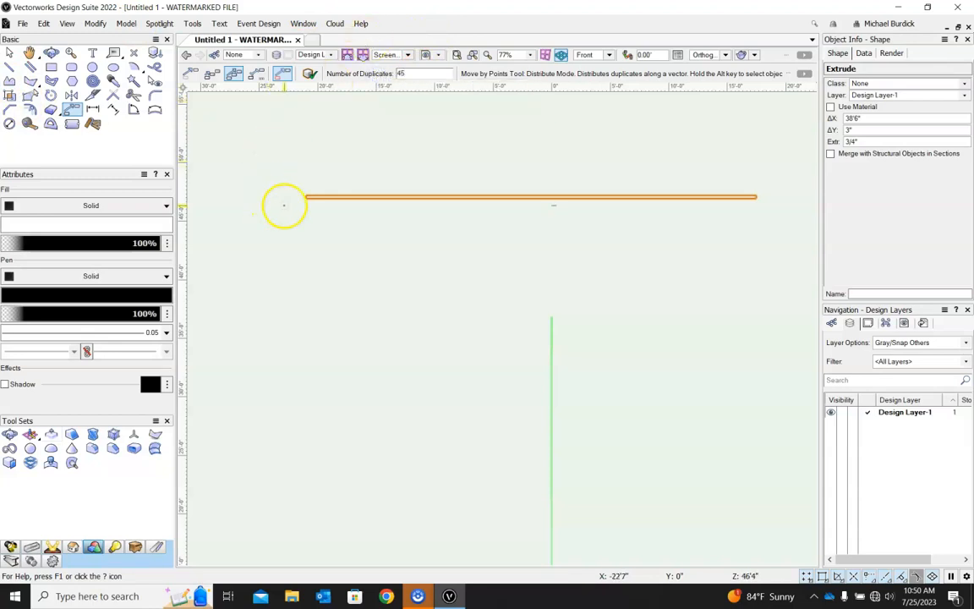
{"action": "left_click", "coordinate": [300, 201]}
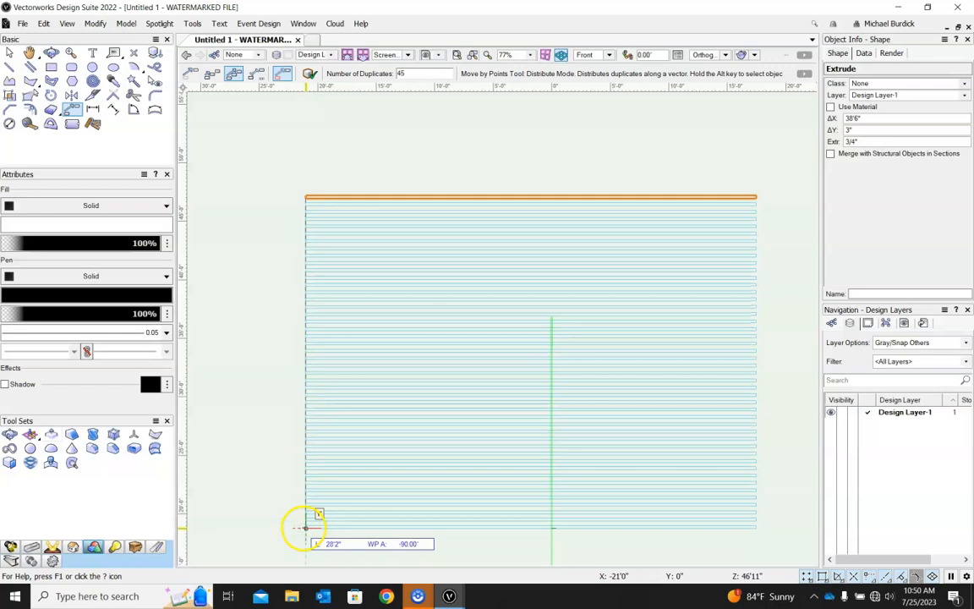
{"action": "left_click", "coordinate": [304, 527]}
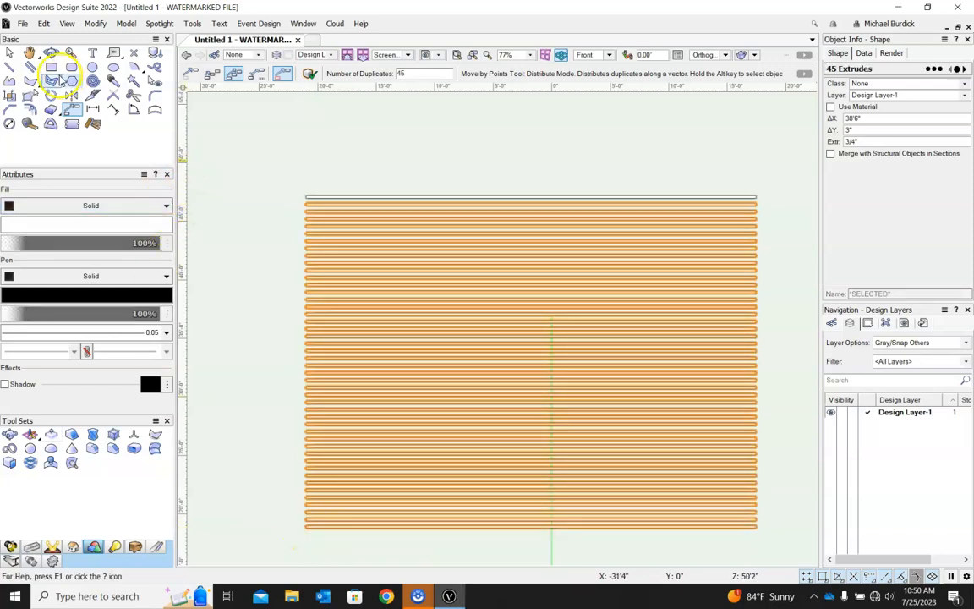
Clear the selection of duplicates and select the whole stack of slats, including the original at the top.
{"action": "left_click", "coordinate": [9, 52]}
{"action": "left_click", "coordinate": [259, 155]}
{"action": "scroll", "coordinate": [259, 155], "scroll_direction": "down", "scroll_amount": 5}
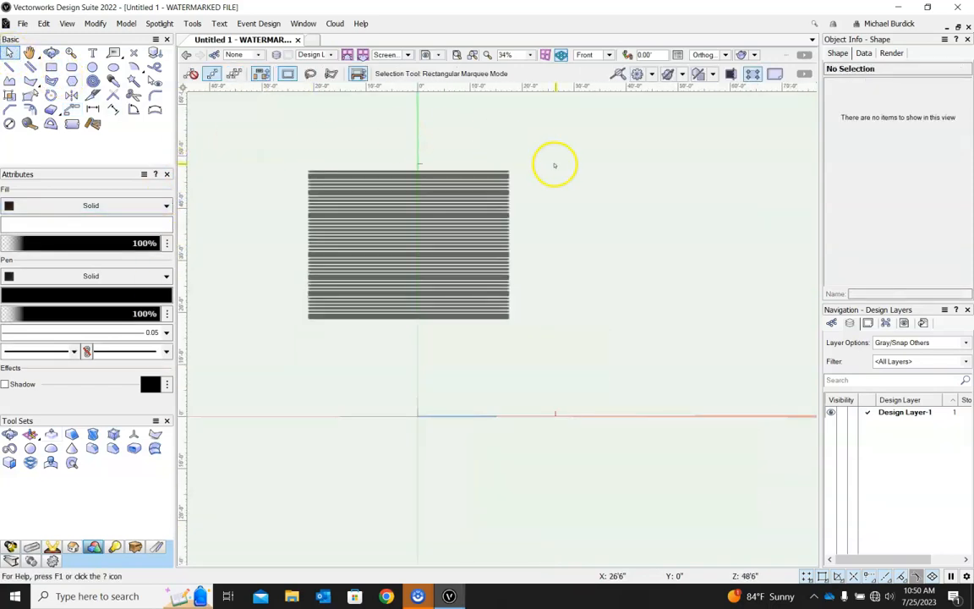
{"action": "left_click_drag", "start_coordinate": [271, 146], "coordinate": [549, 363]}
{"action": "scroll", "coordinate": [488, 185], "scroll_direction": "up", "scroll_amount": 2}
{"action": "scroll", "coordinate": [488, 186], "scroll_direction": "up", "scroll_amount": 6}
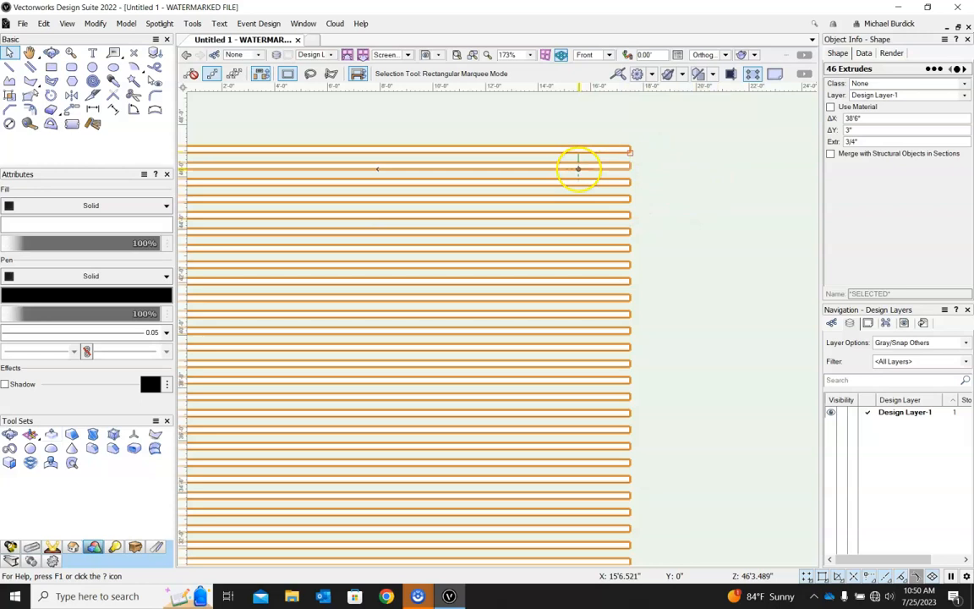
{"action": "scroll", "coordinate": [687, 223], "scroll_direction": "down", "scroll_amount": 4}
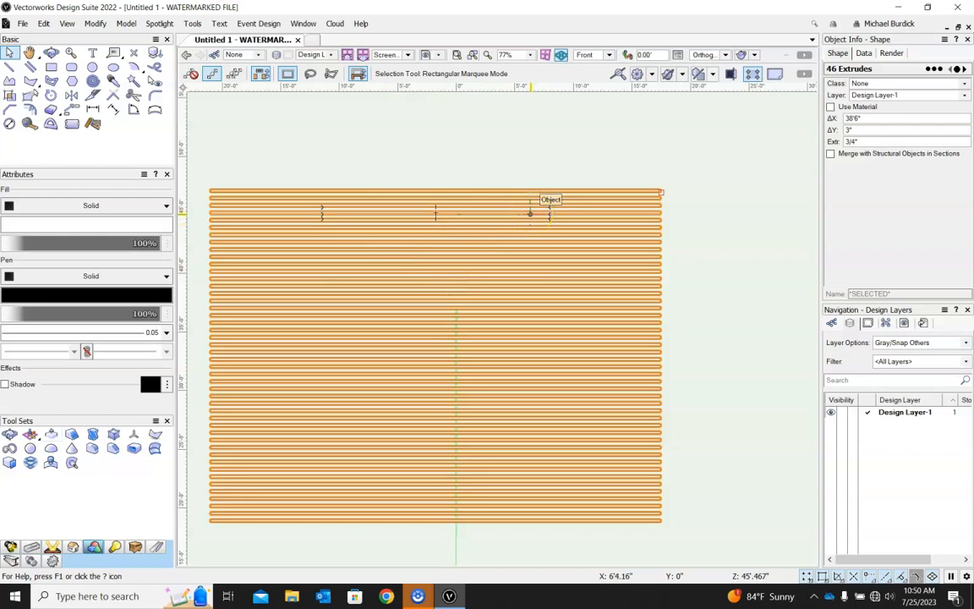
Combine the 46 selected slats into one object with Add Solids, clear the selection, and reselect the combined slat wall.
{"action": "scroll", "coordinate": [716, 172], "scroll_direction": "down", "scroll_amount": 4}
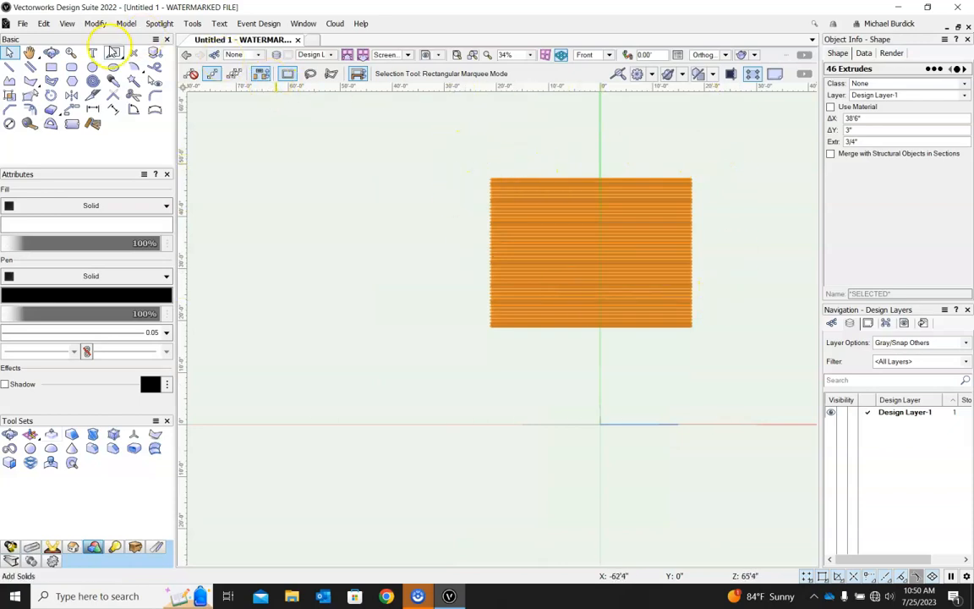
{"action": "left_click", "coordinate": [125, 24]}
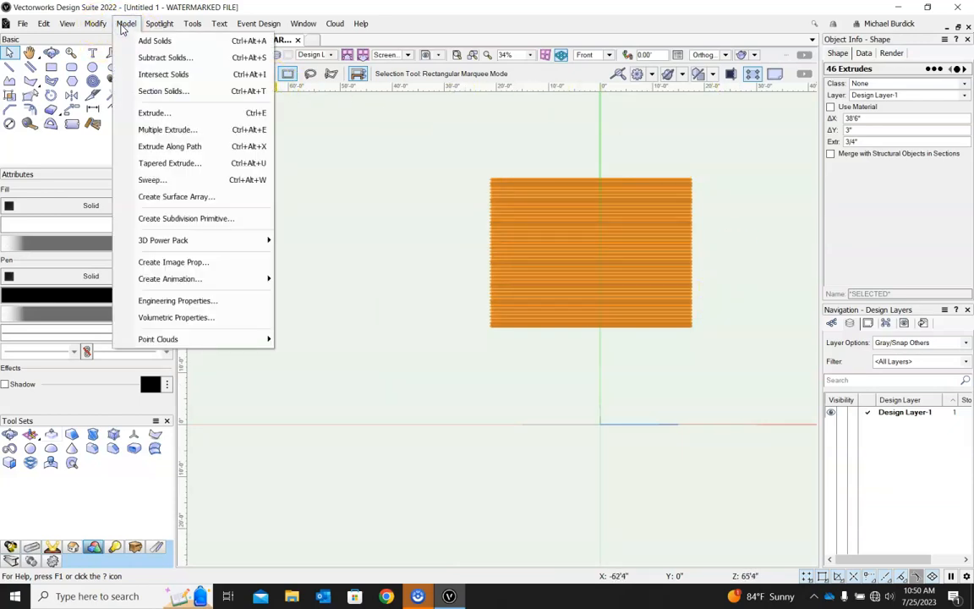
{"action": "left_click", "coordinate": [144, 42]}
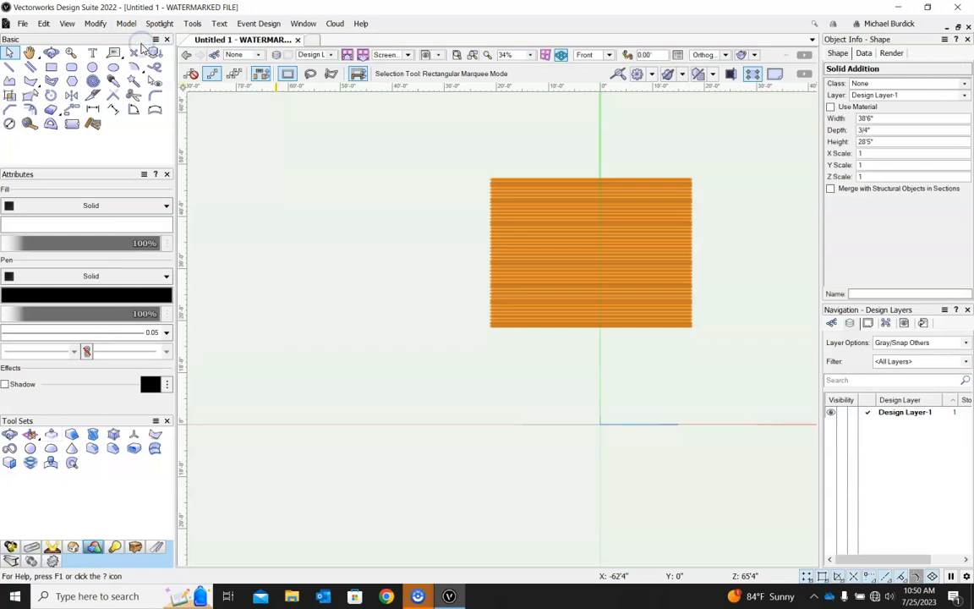
{"action": "left_click", "coordinate": [359, 184]}
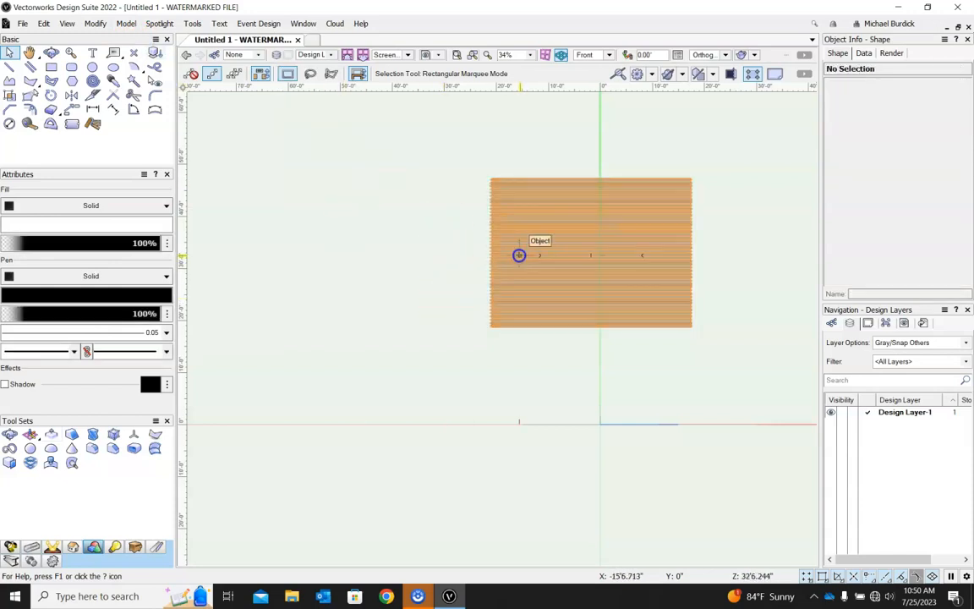
{"action": "left_click", "coordinate": [519, 254]}
{"action": "scroll", "coordinate": [347, 252], "scroll_direction": "down", "scroll_amount": 3}
{"action": "scroll", "coordinate": [422, 226], "scroll_direction": "up", "scroll_amount": 4}
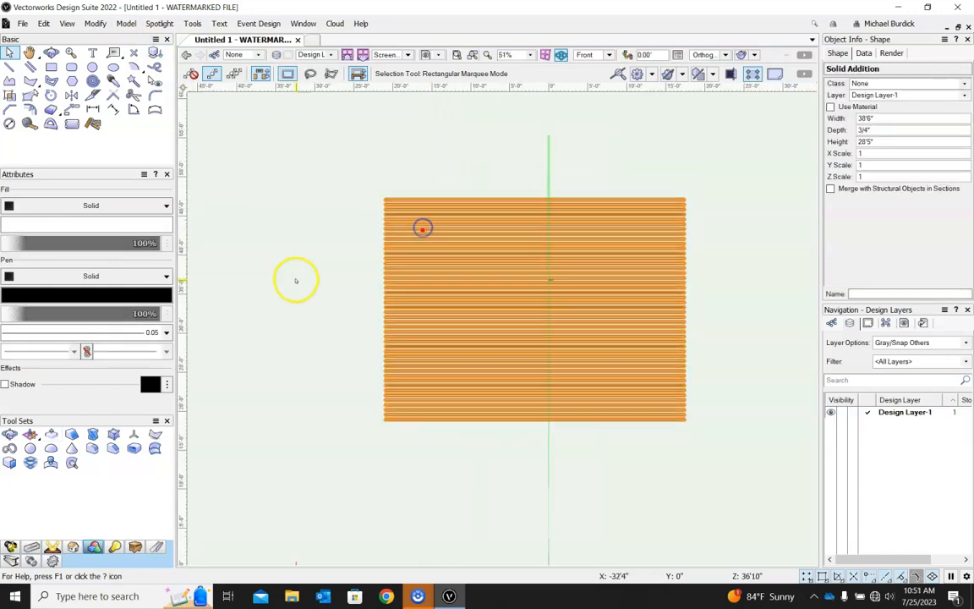
Draw a circle with a radius of about 13'2" centred on the slat wall and extrude it 1'.
{"action": "left_click", "coordinate": [93, 67]}
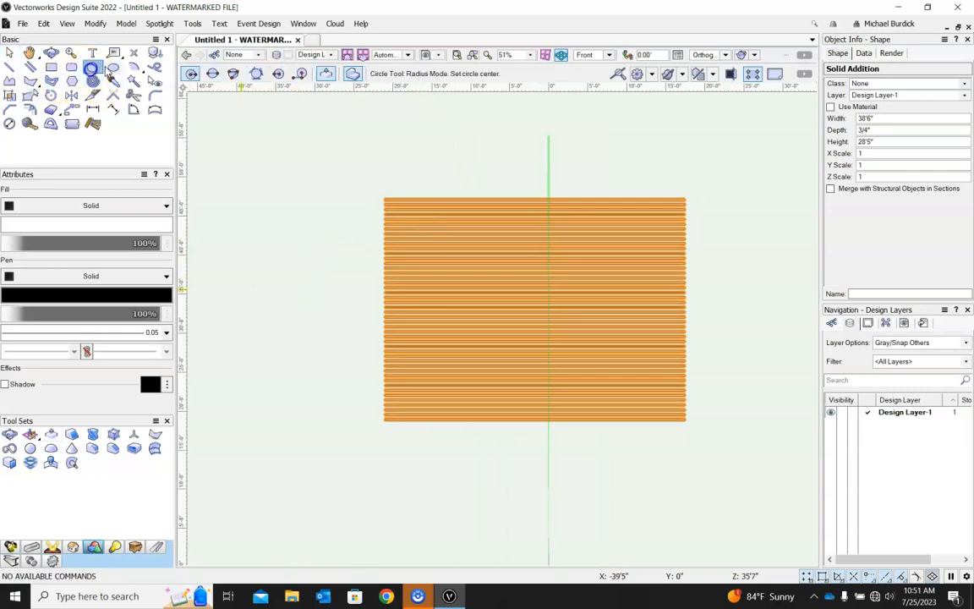
{"action": "left_click", "coordinate": [532, 322]}
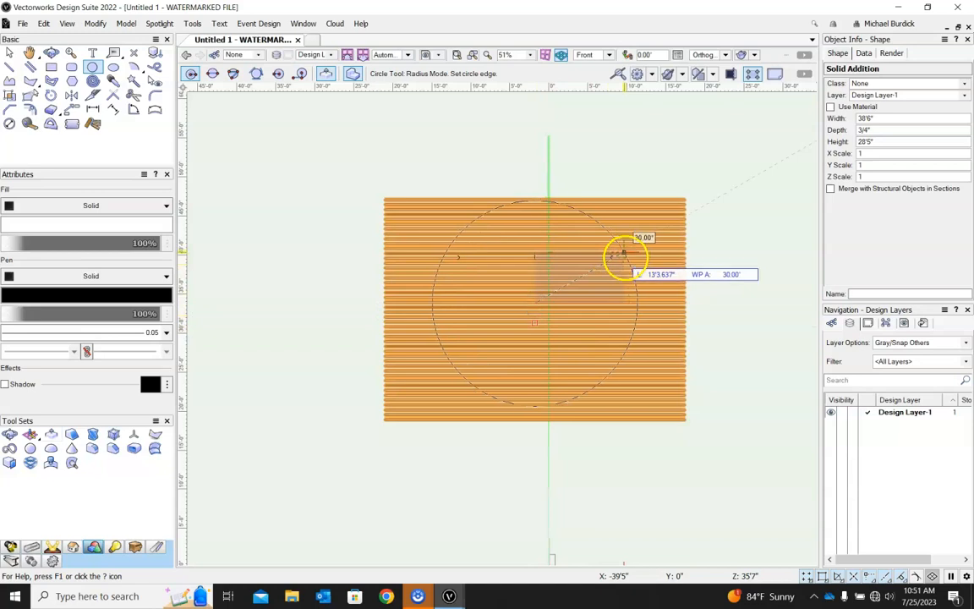
{"action": "left_click", "coordinate": [625, 255]}
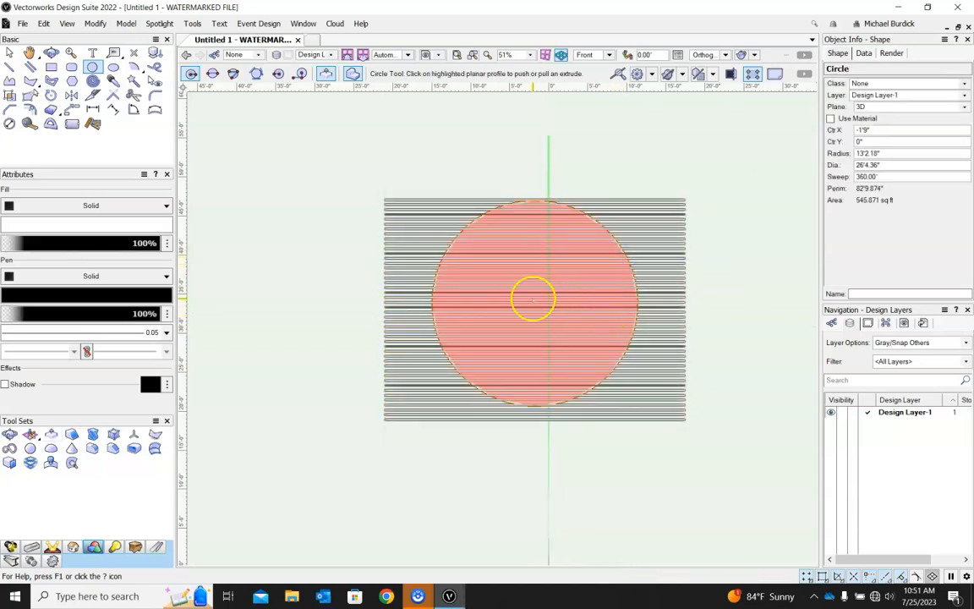
{"action": "key", "text": "ctrl+e"}
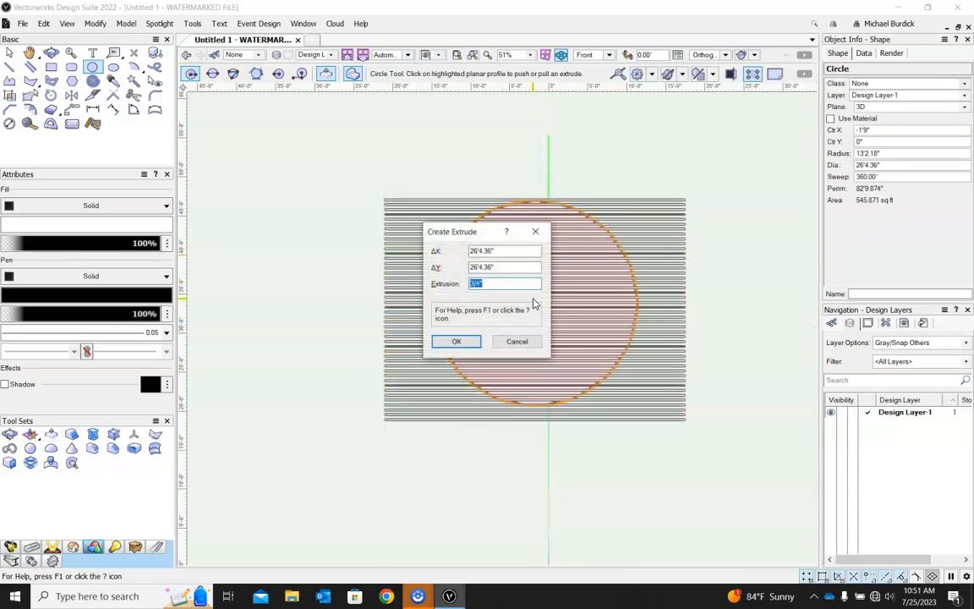
{"action": "type", "text": "1"}
{"action": "key", "text": "Return"}
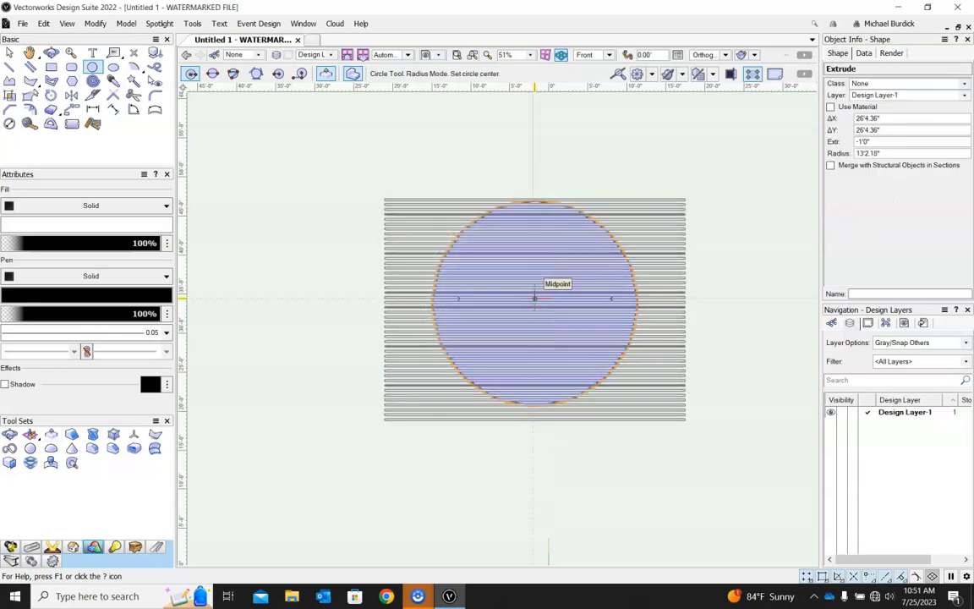
{"action": "left_click", "coordinate": [11, 53]}
In Top/Plan view, nudge the extruded circle forward so it passes through the full thickness of the slat wall.
{"action": "middle_click_drag", "start_coordinate": [582, 178], "coordinate": [420, 329], "text": "ctrl+shift"}
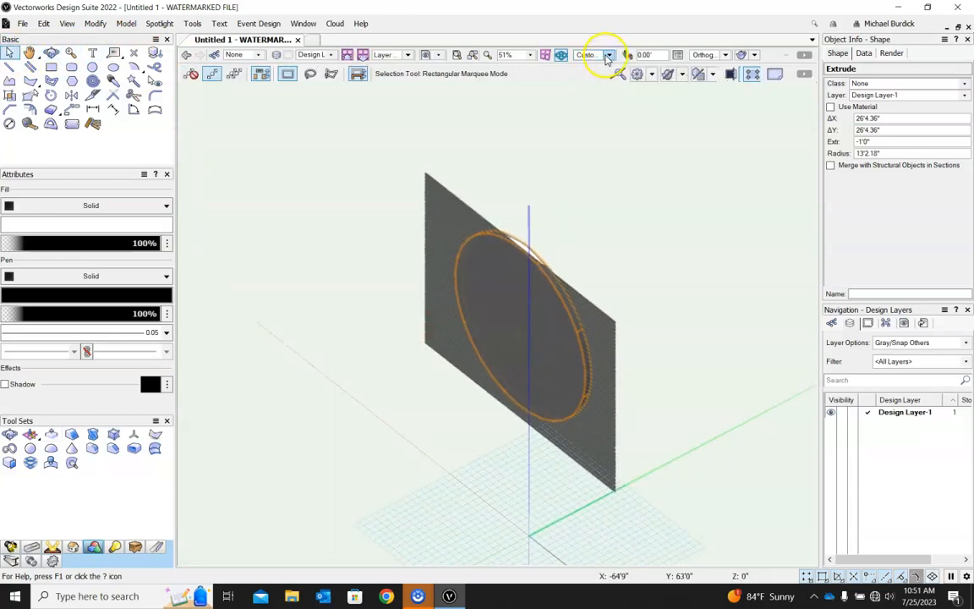
{"action": "left_click", "coordinate": [609, 54]}
{"action": "left_click", "coordinate": [607, 68]}
{"action": "scroll", "coordinate": [463, 353], "scroll_direction": "up", "scroll_amount": 2}
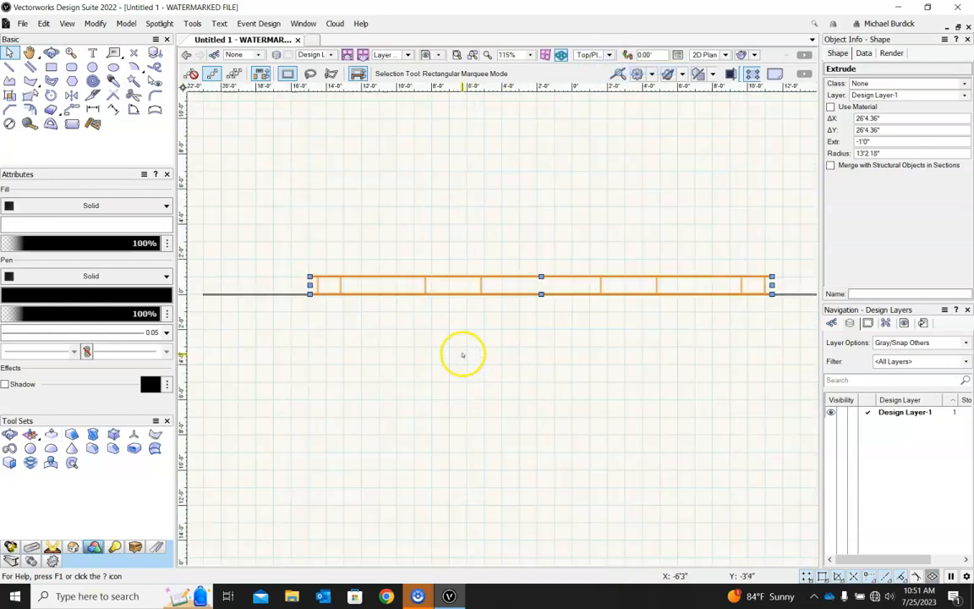
{"action": "left_click_drag", "start_coordinate": [495, 286], "coordinate": [496, 286]}
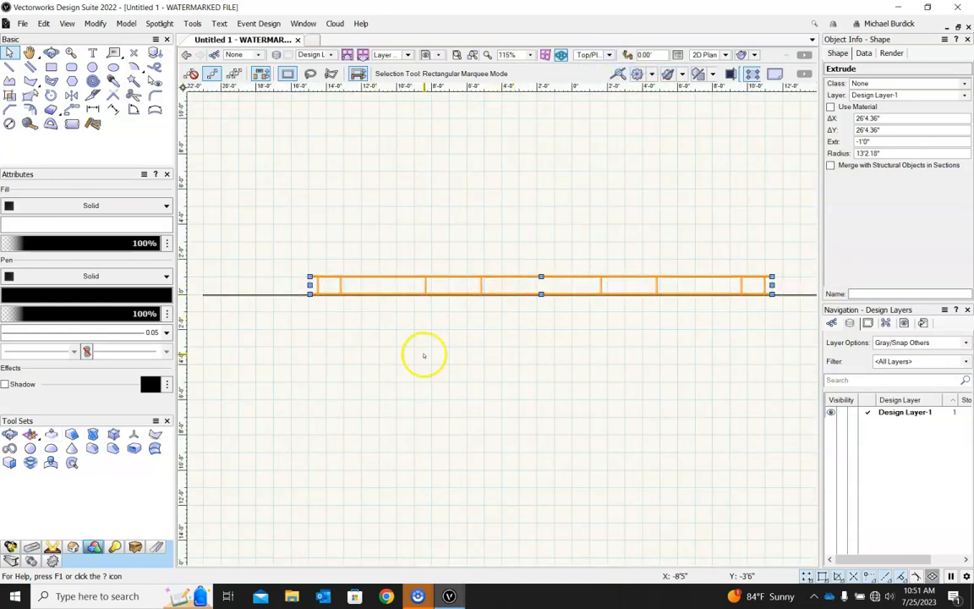
{"action": "scroll", "coordinate": [298, 308], "scroll_direction": "up", "scroll_amount": 4}
{"action": "scroll", "coordinate": [304, 304], "scroll_direction": "down", "scroll_amount": 5}
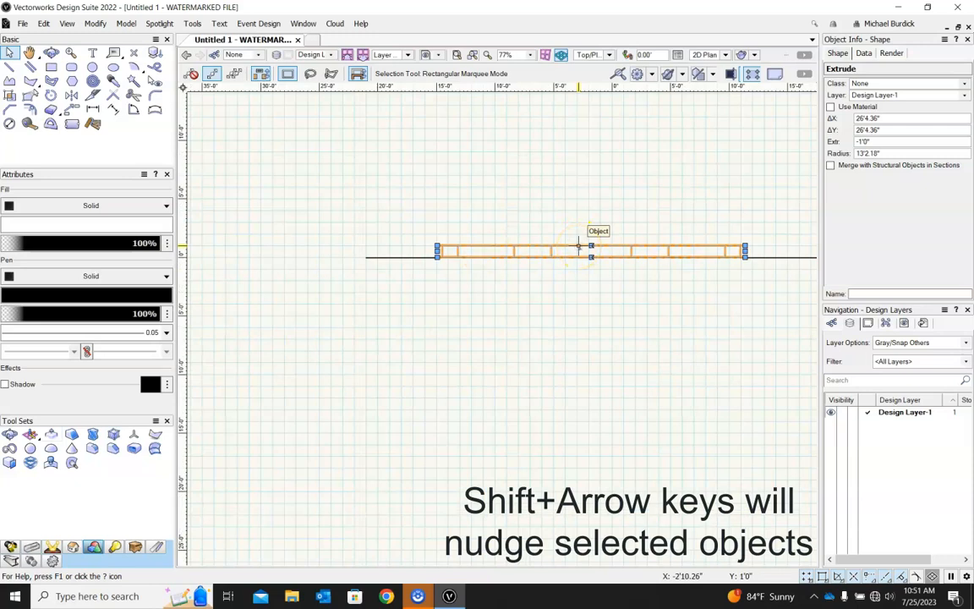
{"action": "key", "text": "shift+Down"}
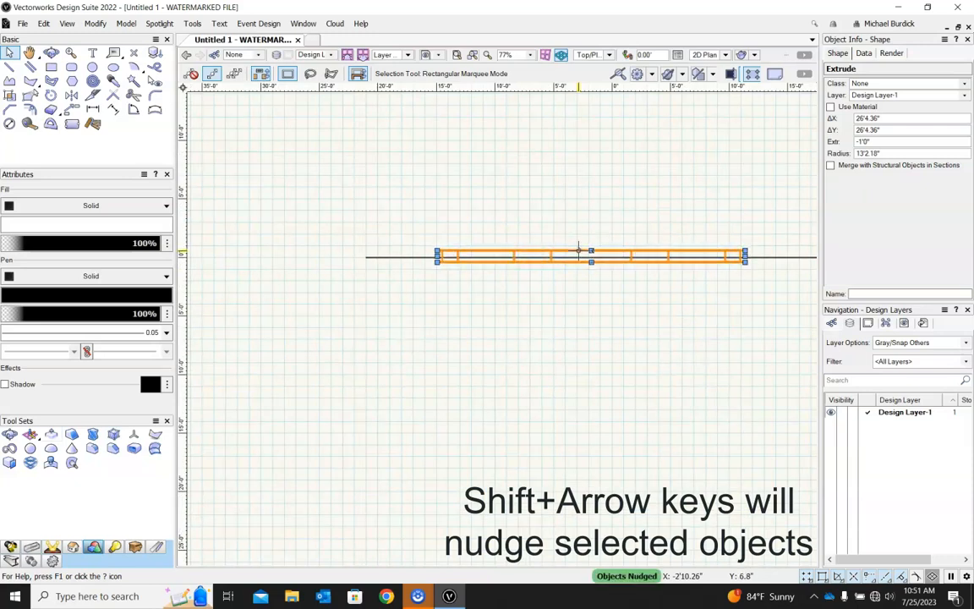
Add the slat wall to the selection with the extruded circle and apply Intersect Solids to both.
{"action": "middle_click_drag", "start_coordinate": [724, 294], "coordinate": [668, 281], "text": "ctrl"}
{"action": "scroll", "coordinate": [530, 254], "scroll_direction": "up", "scroll_amount": 2}
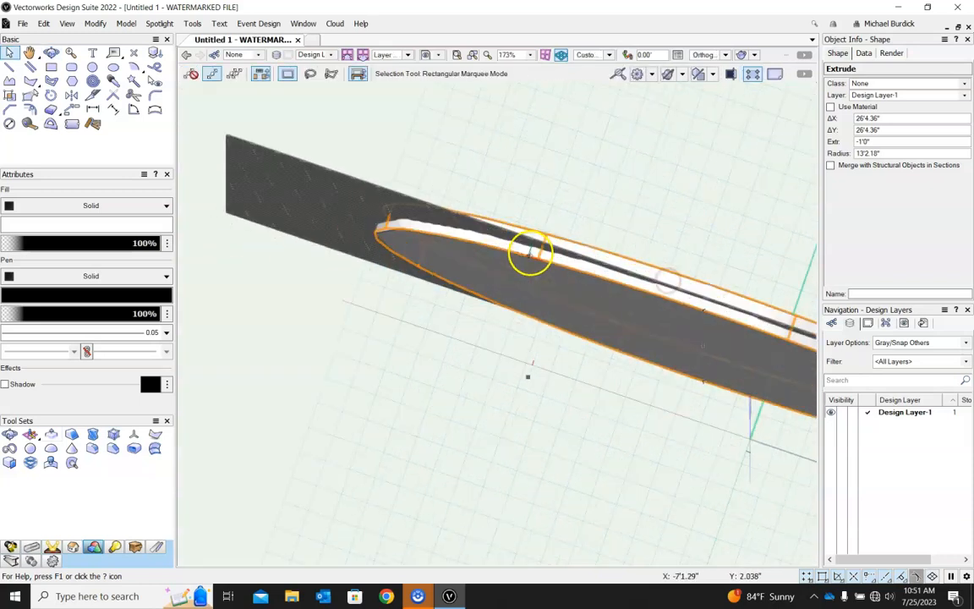
{"action": "scroll", "coordinate": [530, 254], "scroll_direction": "up", "scroll_amount": 1}
{"action": "scroll", "coordinate": [436, 135], "scroll_direction": "down", "scroll_amount": 3}
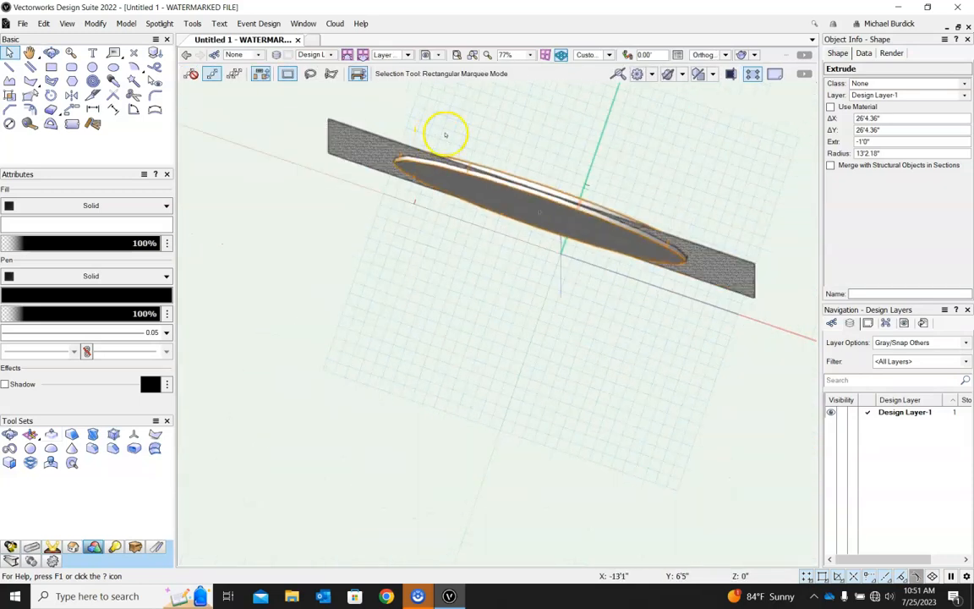
{"action": "left_click", "coordinate": [335, 124], "text": "shift"}
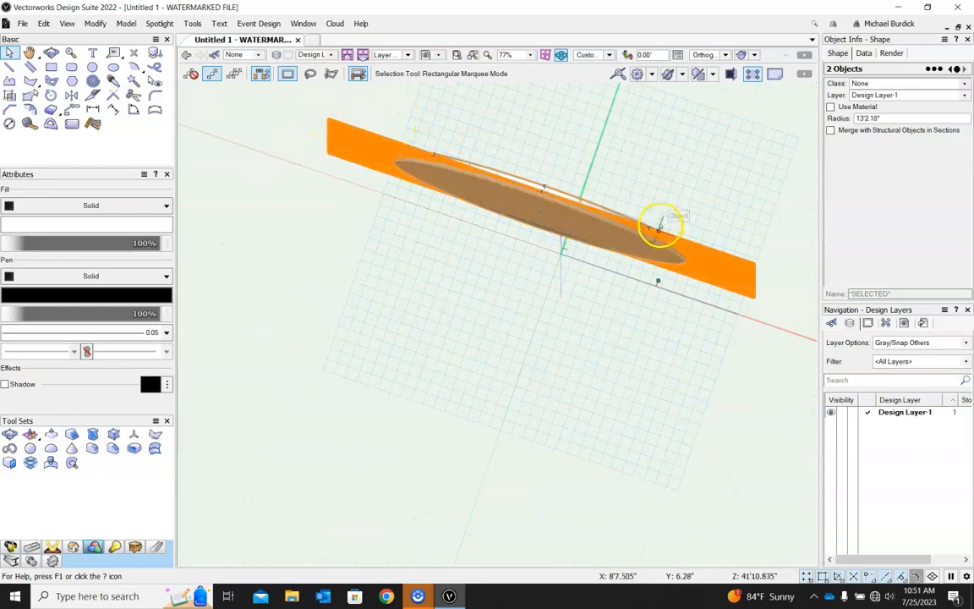
{"action": "left_click", "coordinate": [126, 24]}
{"action": "mouse_move", "coordinate": [159, 24]}
{"action": "mouse_move", "coordinate": [126, 23]}
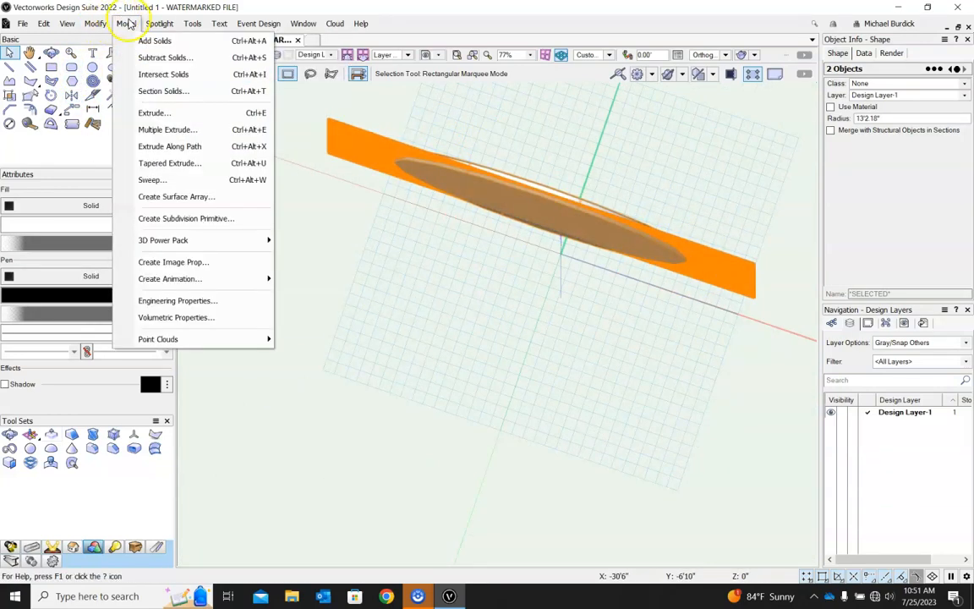
{"action": "left_click", "coordinate": [156, 80]}
{"action": "middle_click_drag", "start_coordinate": [604, 277], "coordinate": [600, 178], "text": "ctrl"}
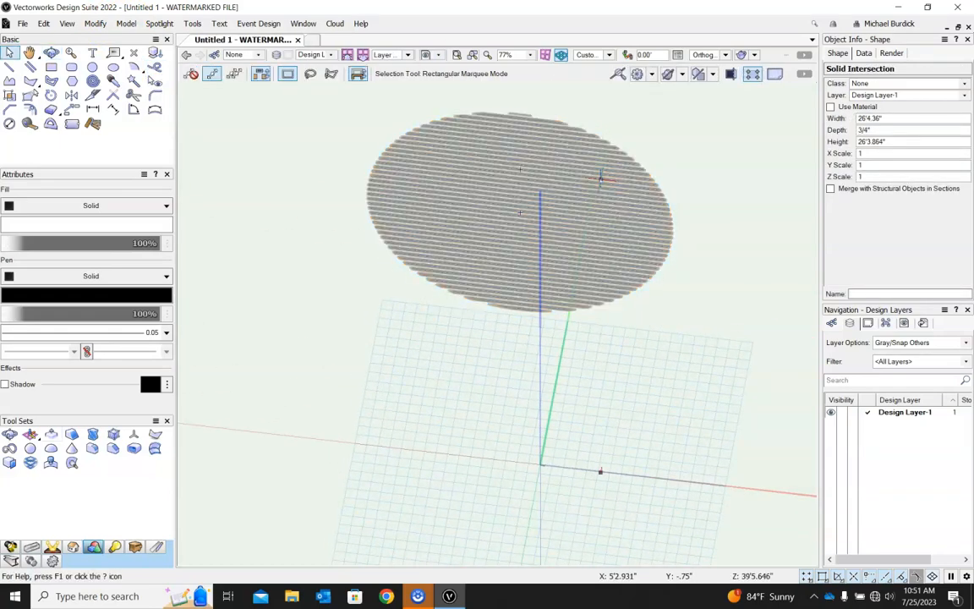
Deselect the circular slat panel and examine its trimmed slat ends and overall shape from several 3D angles.
{"action": "left_click", "coordinate": [763, 178]}
{"action": "middle_click_drag", "start_coordinate": [762, 184], "coordinate": [601, 177], "text": "ctrl"}
{"action": "scroll", "coordinate": [601, 177], "scroll_direction": "up", "scroll_amount": 5}
{"action": "scroll", "coordinate": [678, 137], "scroll_direction": "down", "scroll_amount": 5}
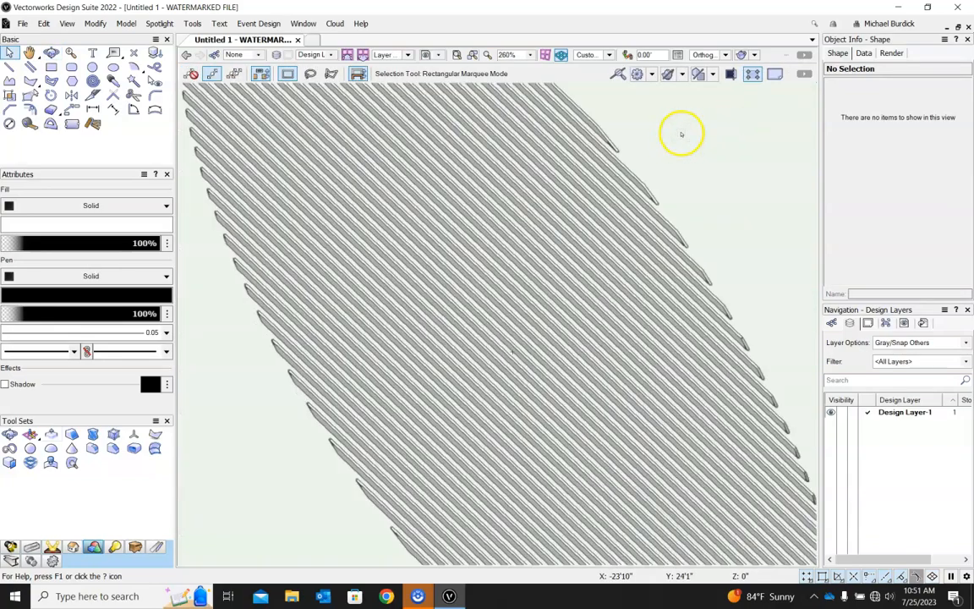
{"action": "middle_click_drag", "start_coordinate": [419, 279], "coordinate": [550, 180], "text": "ctrl"}
{"action": "scroll", "coordinate": [559, 373], "scroll_direction": "down", "scroll_amount": 4}
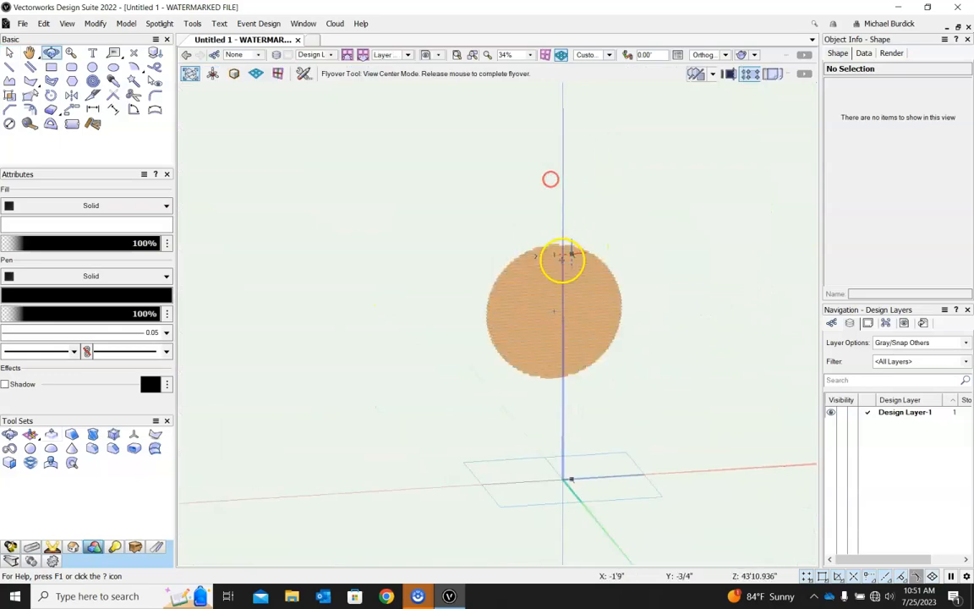
{"action": "scroll", "coordinate": [561, 261], "scroll_direction": "up", "scroll_amount": 4}
{"action": "mouse_move", "coordinate": [701, 153]}
{"action": "middle_mouse_down", "text": "ctrl"}
{"action": "mouse_move", "coordinate": [643, 148]}
{"action": "mouse_move", "coordinate": [719, 183]}
{"action": "mouse_move", "coordinate": [711, 291]}
{"action": "mouse_move", "coordinate": [489, 323]}
{"action": "middle_mouse_up", "text": "ctrl"}
{"action": "scroll", "coordinate": [553, 234], "scroll_direction": "up", "scroll_amount": 2}
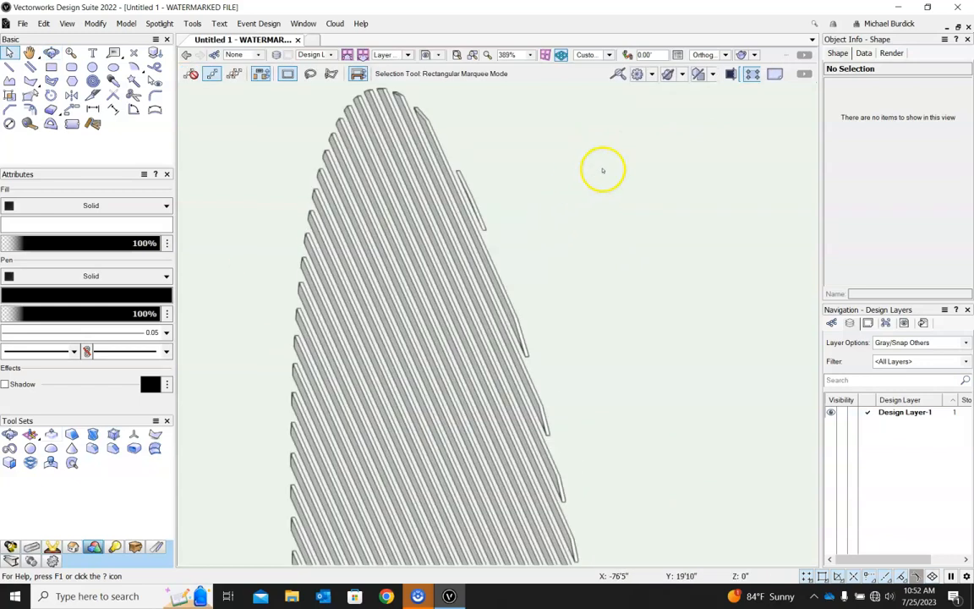
{"action": "scroll", "coordinate": [602, 171], "scroll_direction": "down", "scroll_amount": 3}
{"action": "scroll", "coordinate": [603, 171], "scroll_direction": "down", "scroll_amount": 3}
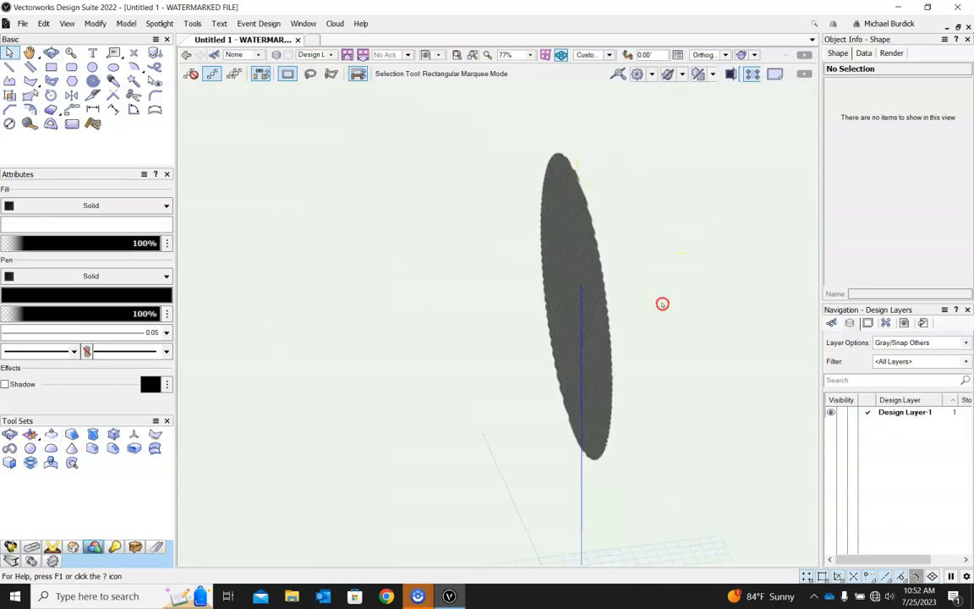
{"action": "middle_click_drag", "start_coordinate": [662, 303], "coordinate": [763, 274], "text": "shift"}
{"action": "mouse_move", "coordinate": [402, 373]}
{"action": "left_mouse_down"}
{"action": "mouse_move", "coordinate": [515, 374]}
{"action": "mouse_move", "coordinate": [515, 246]}
{"action": "mouse_move", "coordinate": [570, 341]}
{"action": "mouse_move", "coordinate": [521, 342]}
{"action": "left_mouse_up"}
{"action": "key", "text": "x"}
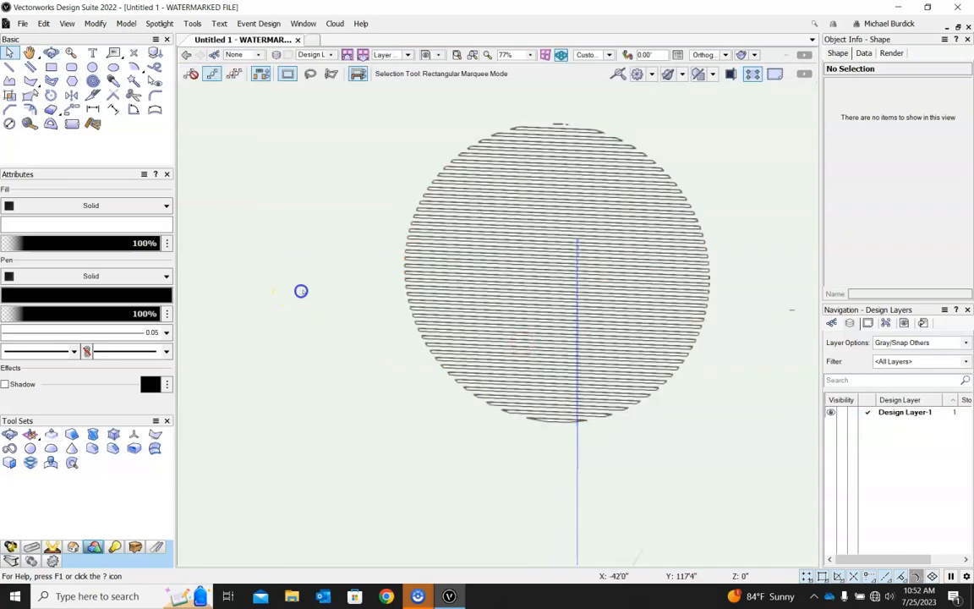
{"action": "scroll", "coordinate": [307, 309], "scroll_direction": "down", "scroll_amount": 4}
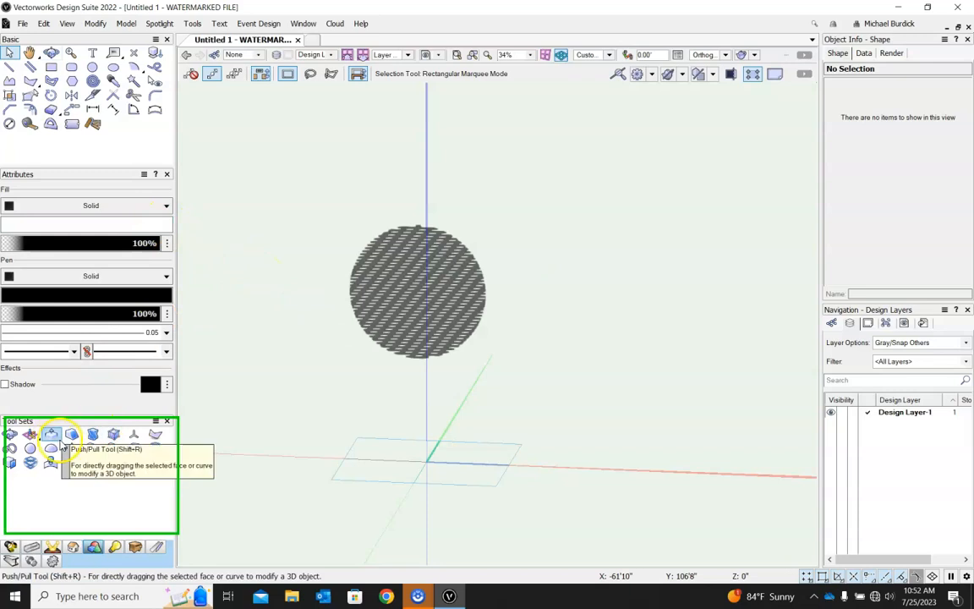
Delete the circular slat panel and return to Top/Plan view.
{"action": "left_click_drag", "start_coordinate": [311, 182], "coordinate": [558, 381]}
{"action": "key", "text": "Delete"}
{"action": "key", "text": "ctrl+5"}
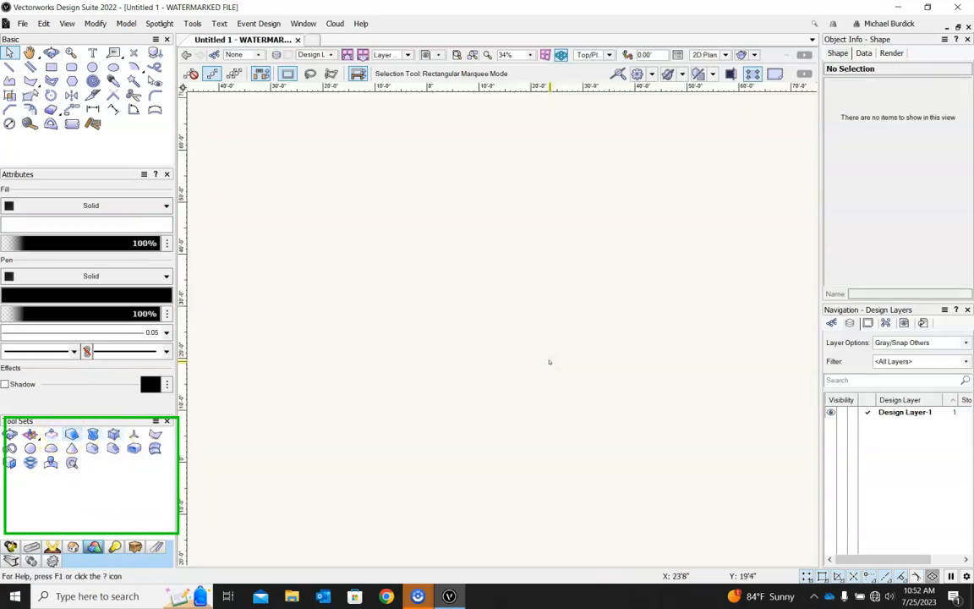
Draw a rectangle about 14'6" by 8'4", extrude it 10', and show the box in 3D.
{"action": "left_click", "coordinate": [51, 68]}
{"action": "left_click", "coordinate": [485, 418]}
{"action": "left_click", "coordinate": [560, 374]}
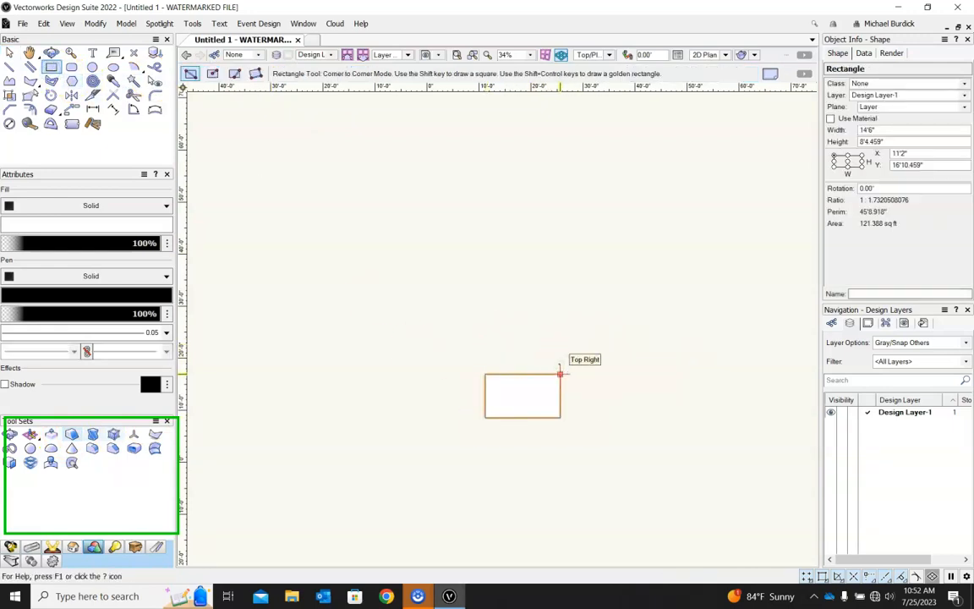
{"action": "key", "text": "ctrl+e"}
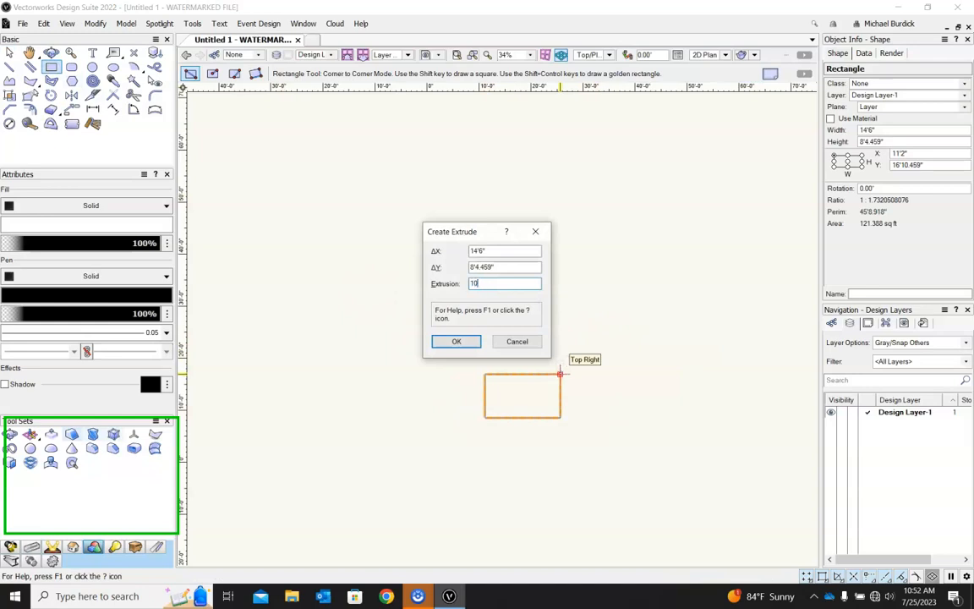
{"action": "key", "text": "Return"}
{"action": "middle_click_drag", "start_coordinate": [461, 475], "coordinate": [504, 311], "text": "shift"}
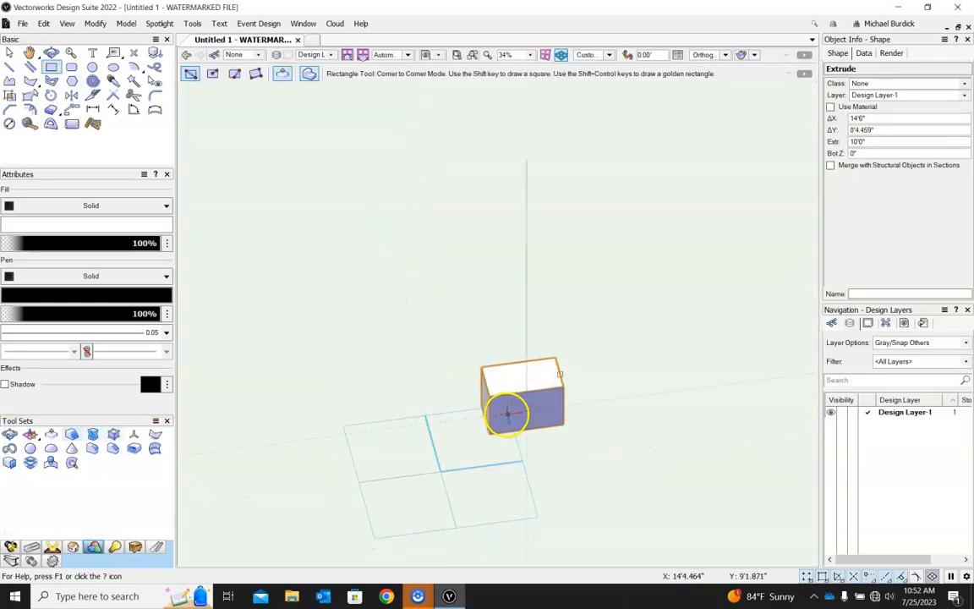
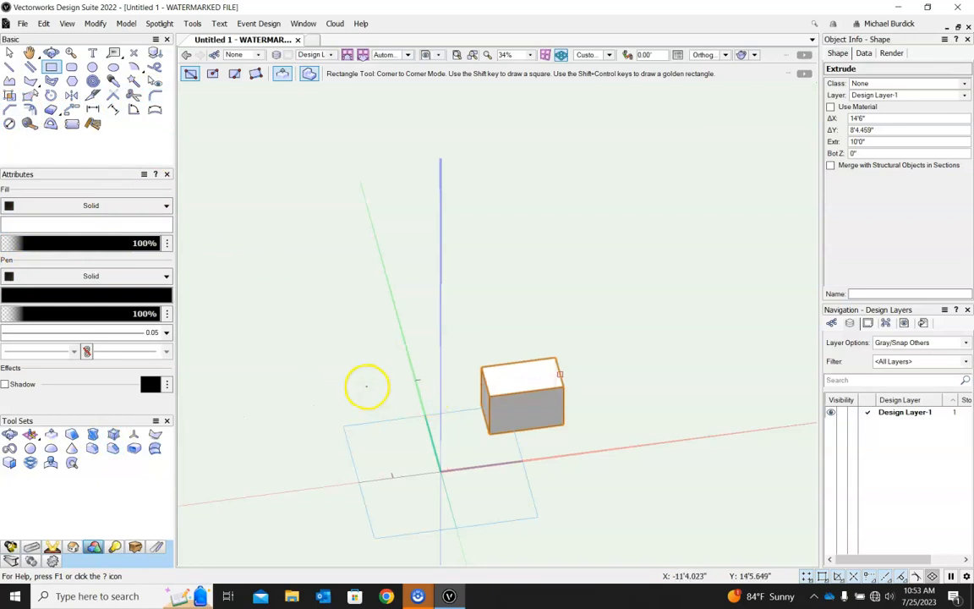
Fillet one upper long edge of the box with a constant radius of 1'0".
{"action": "left_click", "coordinate": [96, 451]}
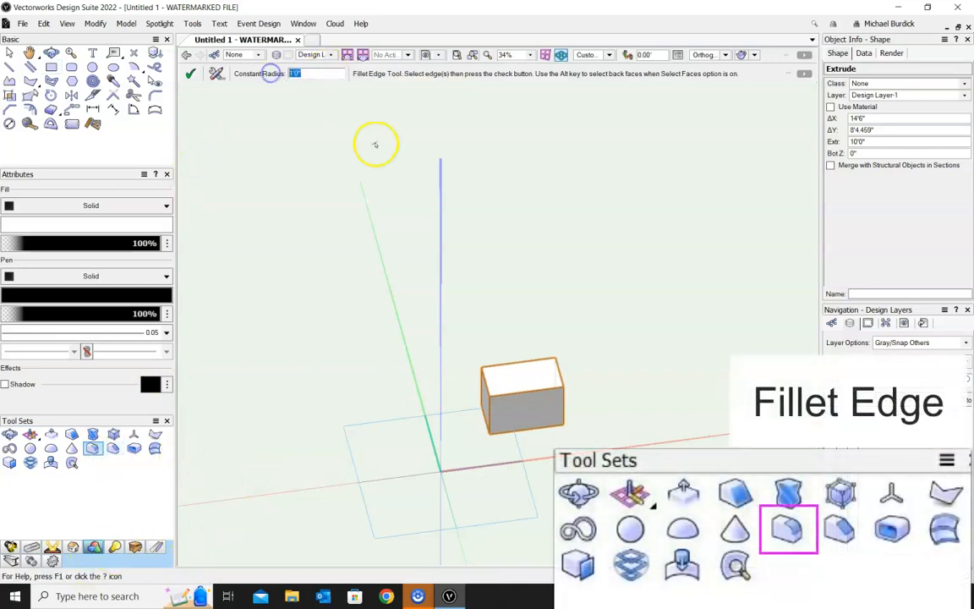
{"action": "left_click", "coordinate": [480, 389]}
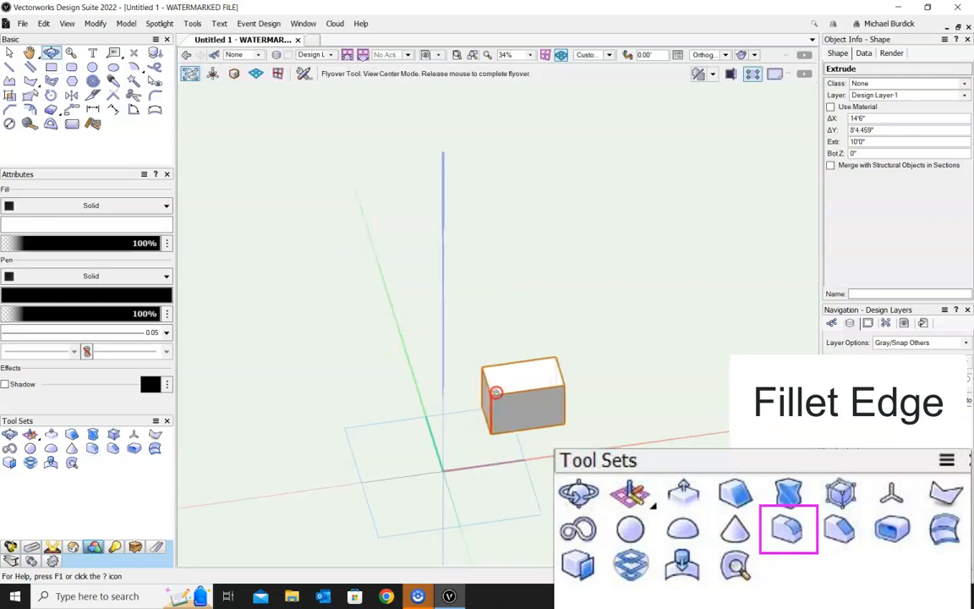
{"action": "scroll", "coordinate": [477, 389], "scroll_direction": "up", "scroll_amount": 5}
{"action": "scroll", "coordinate": [476, 387], "scroll_direction": "up", "scroll_amount": 2}
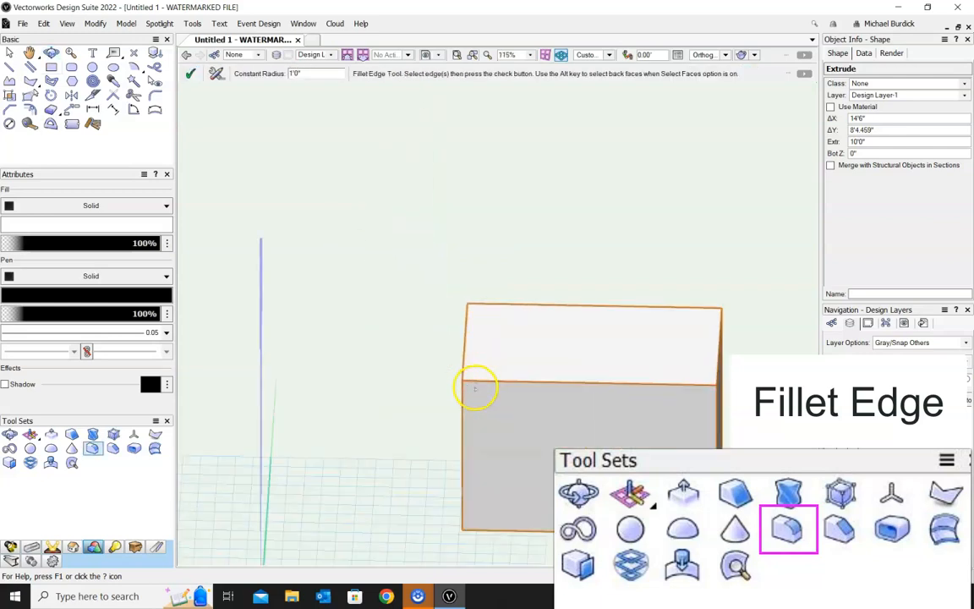
{"action": "left_click", "coordinate": [527, 383]}
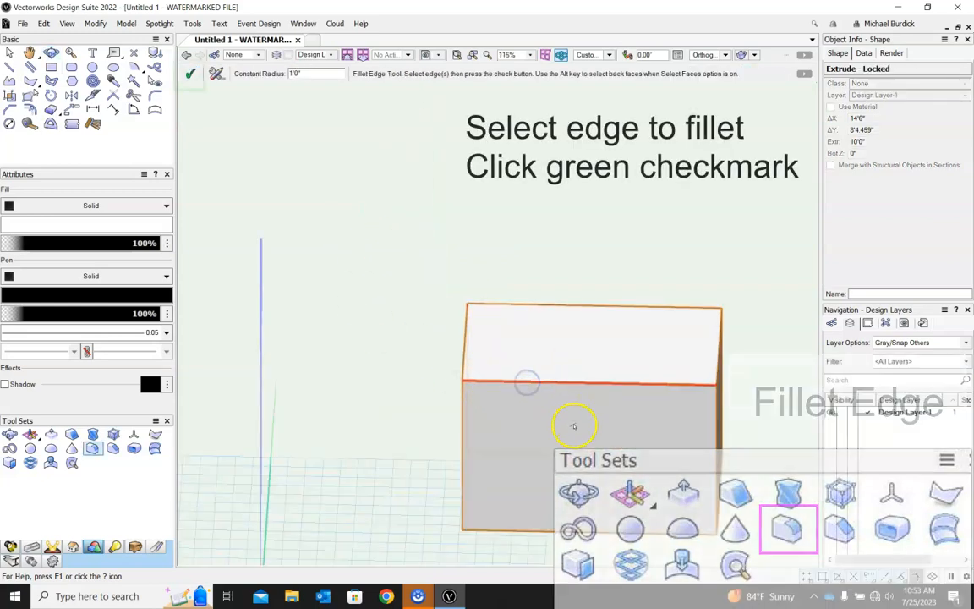
{"action": "left_click", "coordinate": [191, 75]}
{"action": "middle_click_drag", "start_coordinate": [627, 300], "coordinate": [463, 259], "text": "shift"}
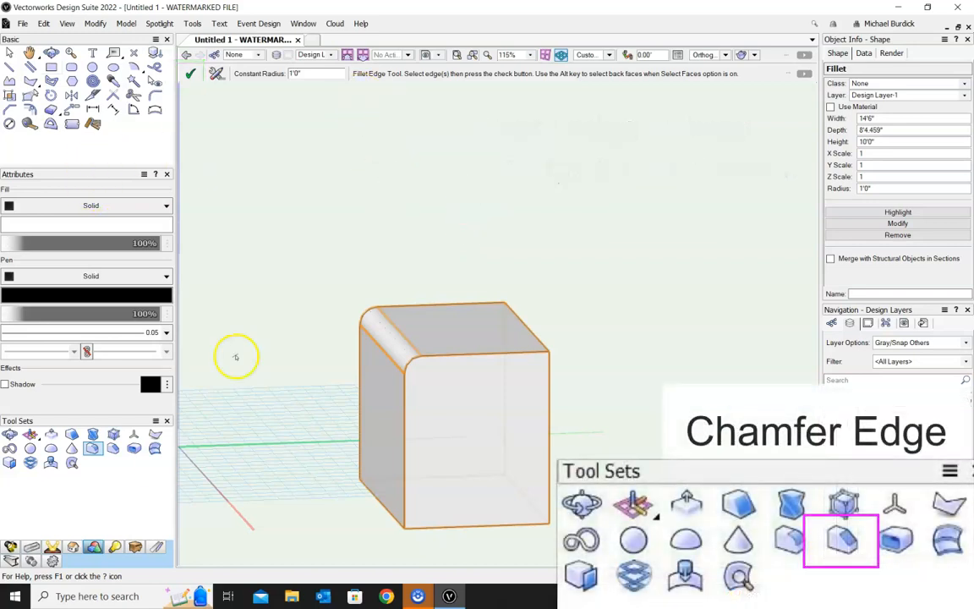
Chamfer the opposite upper long edge of the box with a 2' setback.
{"action": "left_click", "coordinate": [116, 449]}
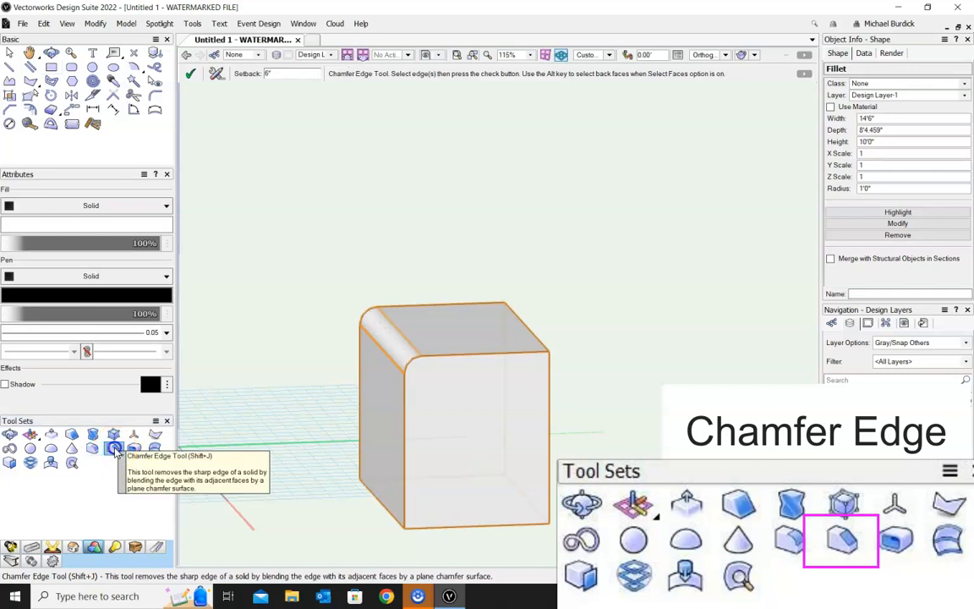
{"action": "middle_click_drag", "start_coordinate": [500, 414], "coordinate": [332, 405], "text": "shift"}
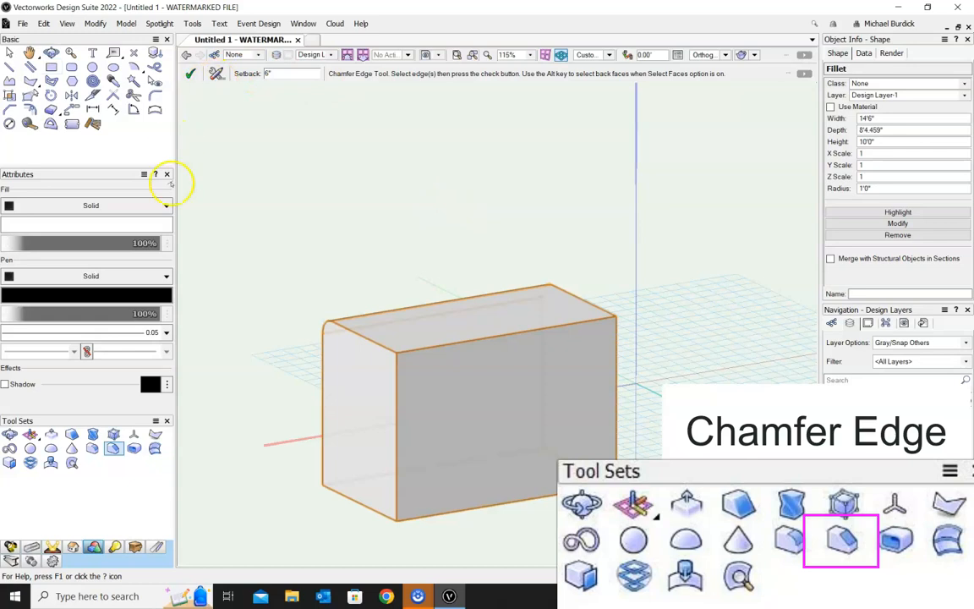
{"action": "left_click", "coordinate": [325, 345]}
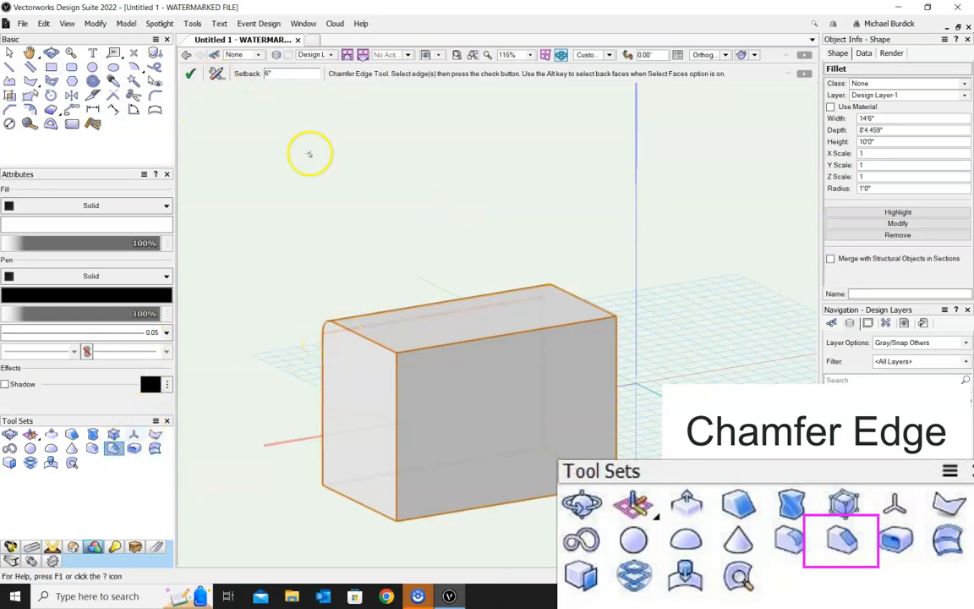
{"action": "left_click_drag", "start_coordinate": [280, 74], "coordinate": [254, 81]}
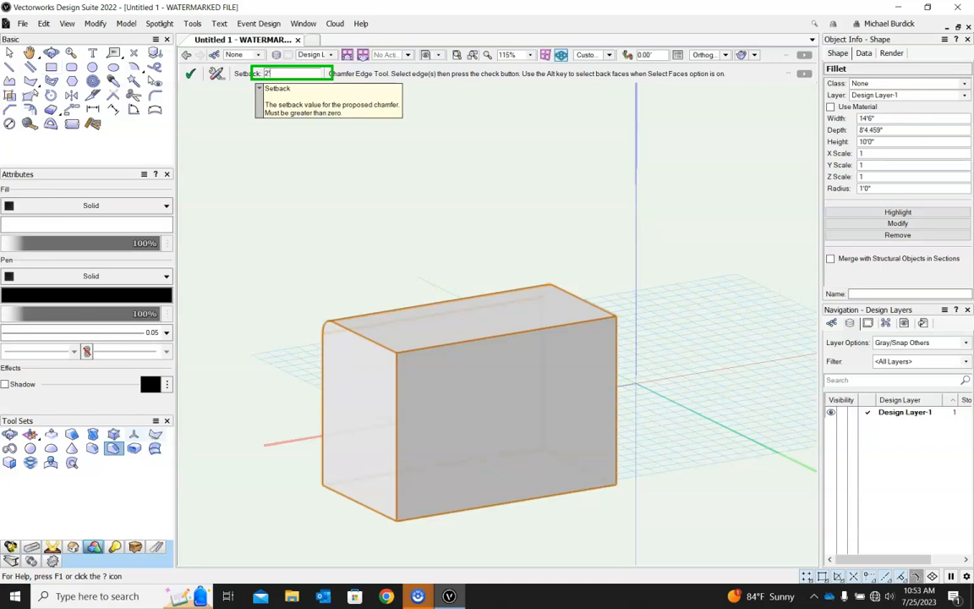
{"action": "left_click", "coordinate": [407, 350]}
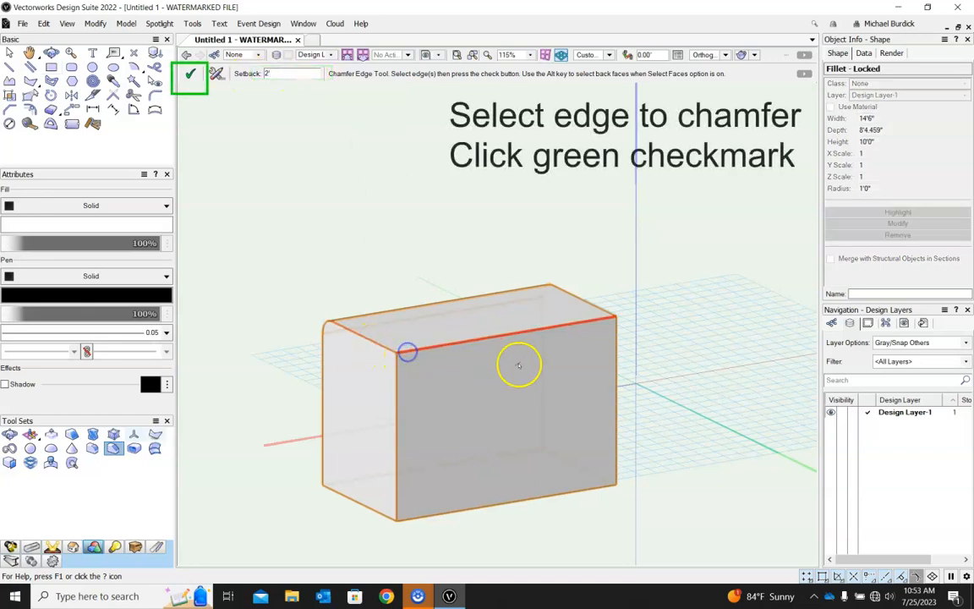
{"action": "left_click", "coordinate": [188, 78]}
Inspect the chamfered and filleted box from another angle, and undo both edge operations.
{"action": "middle_click_drag", "start_coordinate": [342, 313], "coordinate": [583, 322], "text": "ctrl"}
{"action": "key", "text": "ctrl+z"}
{"action": "key", "text": "ctrl+z"}
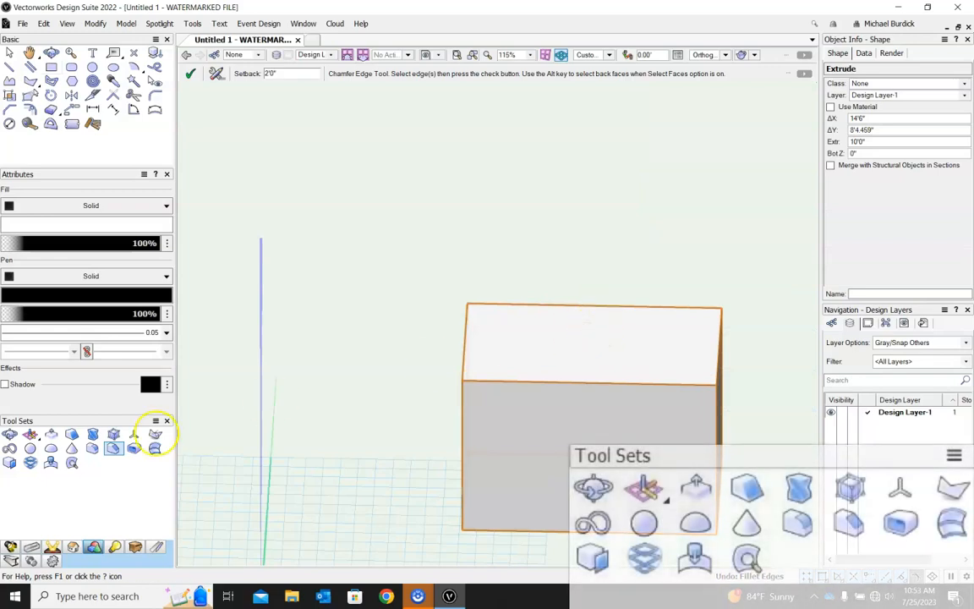
Try tapering the box's top face by about 31° relative to the fixed long side face, and undo it.
{"action": "left_click", "coordinate": [71, 435]}
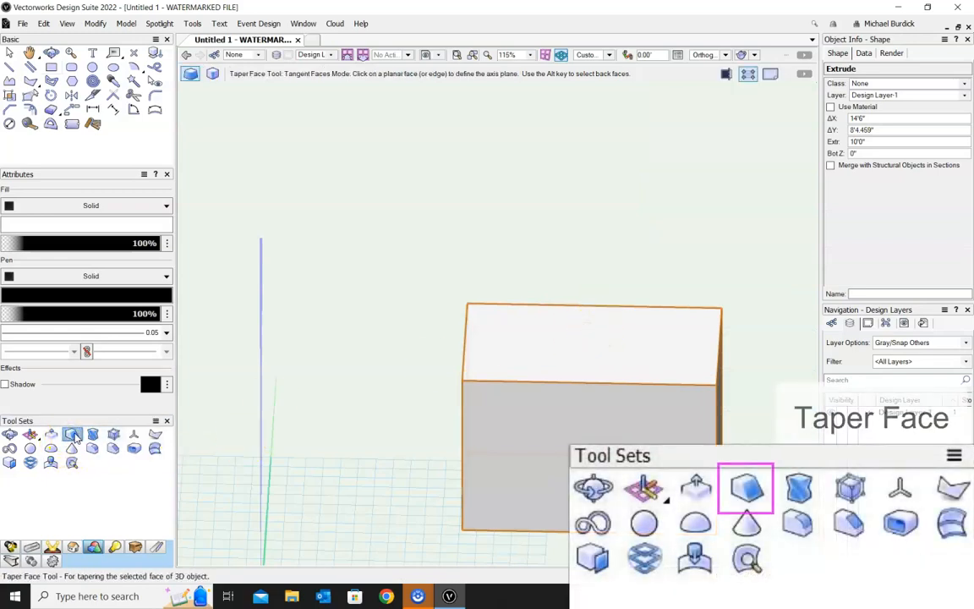
{"action": "middle_click_drag", "start_coordinate": [644, 414], "coordinate": [371, 379], "text": "shift"}
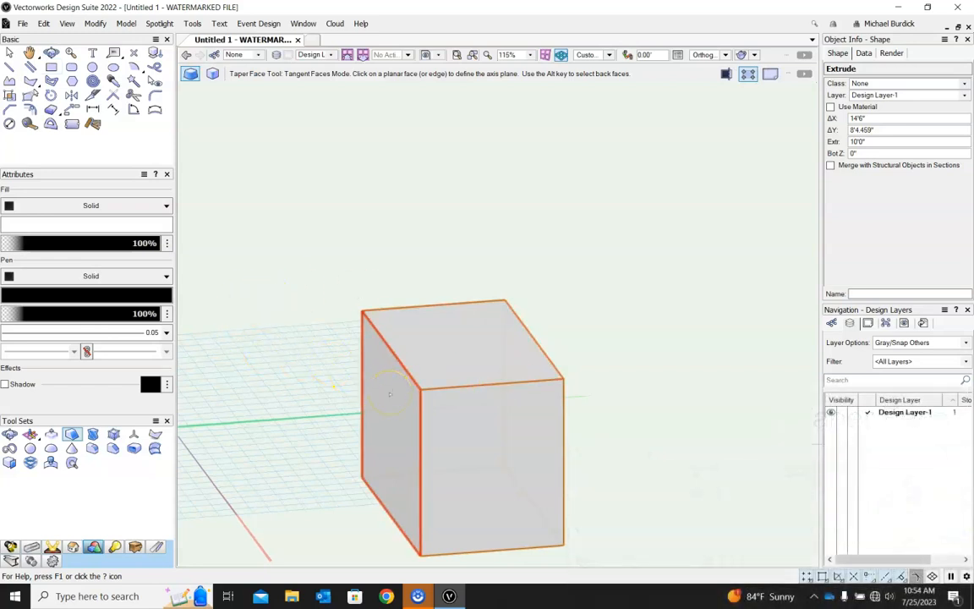
{"action": "left_click", "coordinate": [389, 393]}
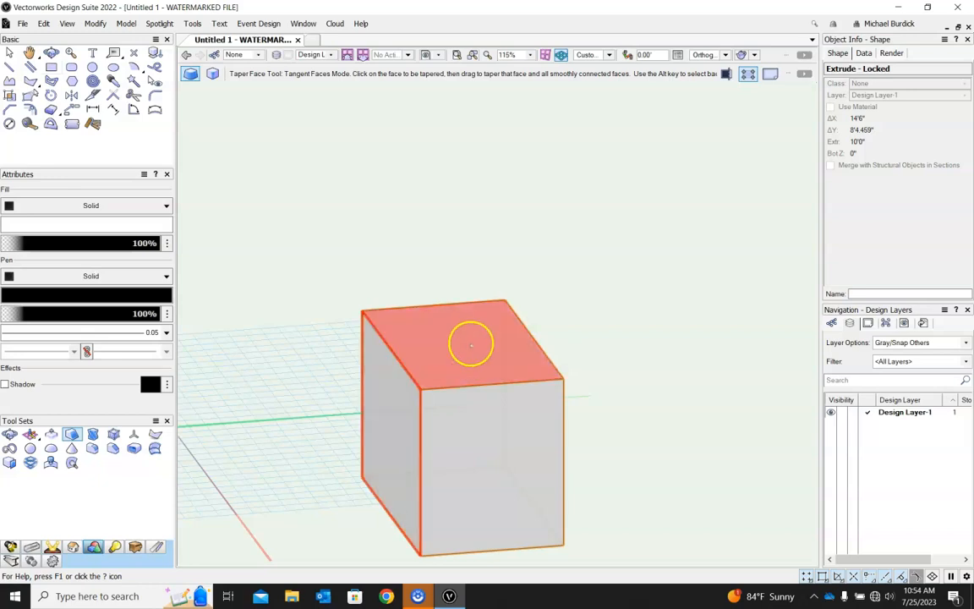
{"action": "left_click", "coordinate": [468, 345]}
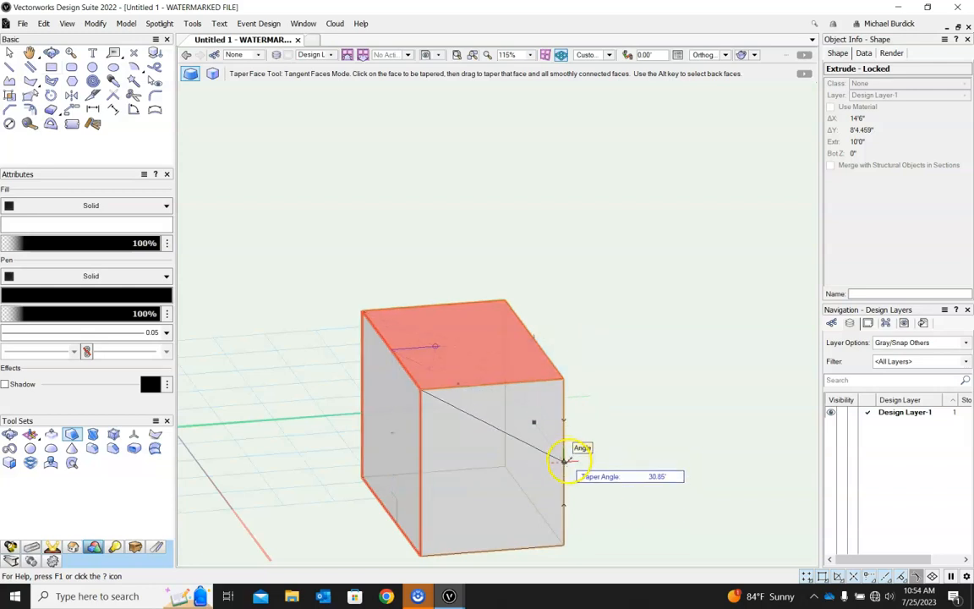
{"action": "left_click", "coordinate": [569, 461]}
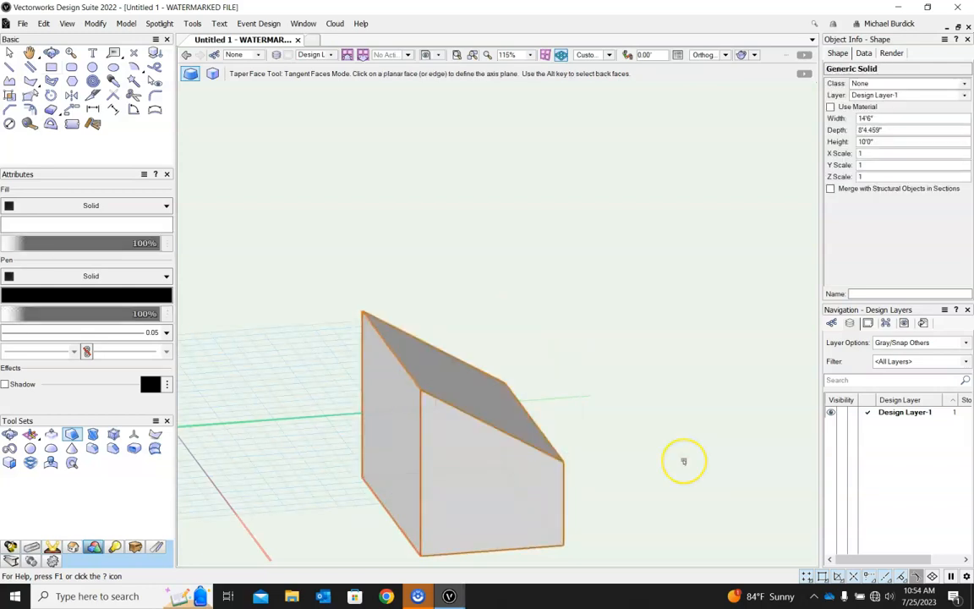
{"action": "key", "text": "ctrl+z"}
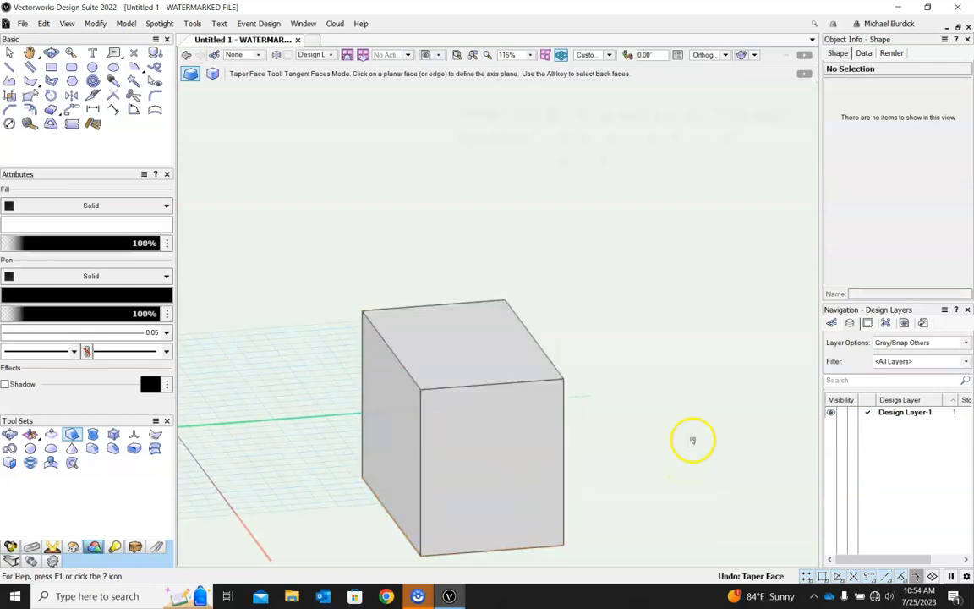
Taper the box's long side face outward from the fixed end face, making the solid about 29' deep.
{"action": "left_click", "coordinate": [487, 438]}
{"action": "middle_click_drag", "start_coordinate": [505, 368], "coordinate": [452, 518], "text": "ctrl"}
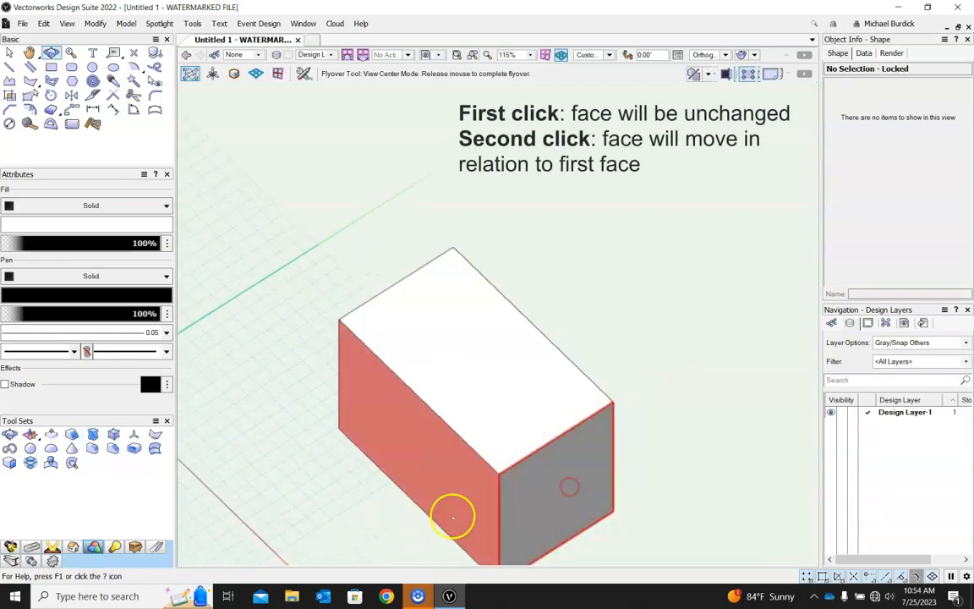
{"action": "left_click", "coordinate": [427, 467]}
{"action": "scroll", "coordinate": [423, 469], "scroll_direction": "down", "scroll_amount": 6}
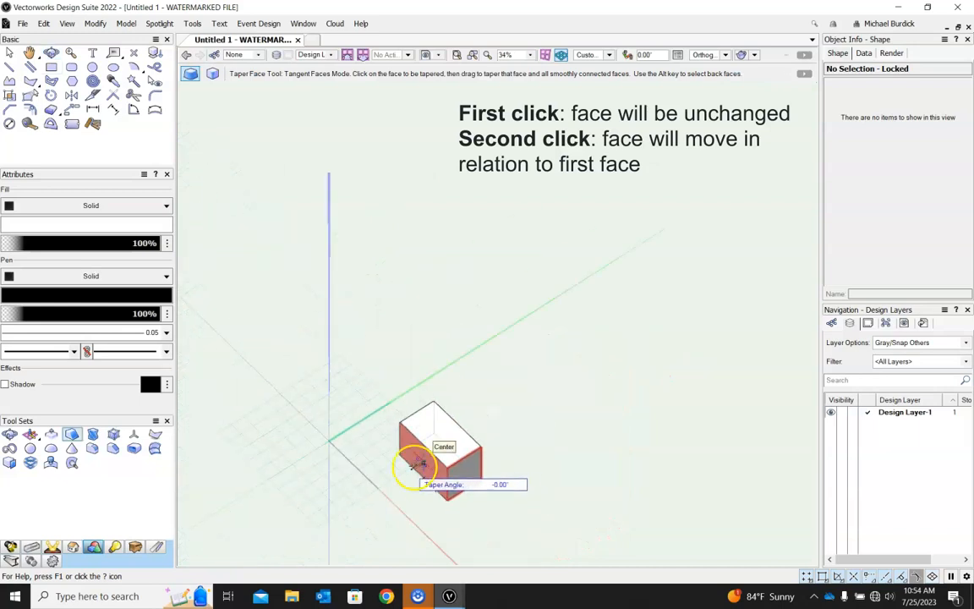
{"action": "scroll", "coordinate": [389, 481], "scroll_direction": "up", "scroll_amount": 4}
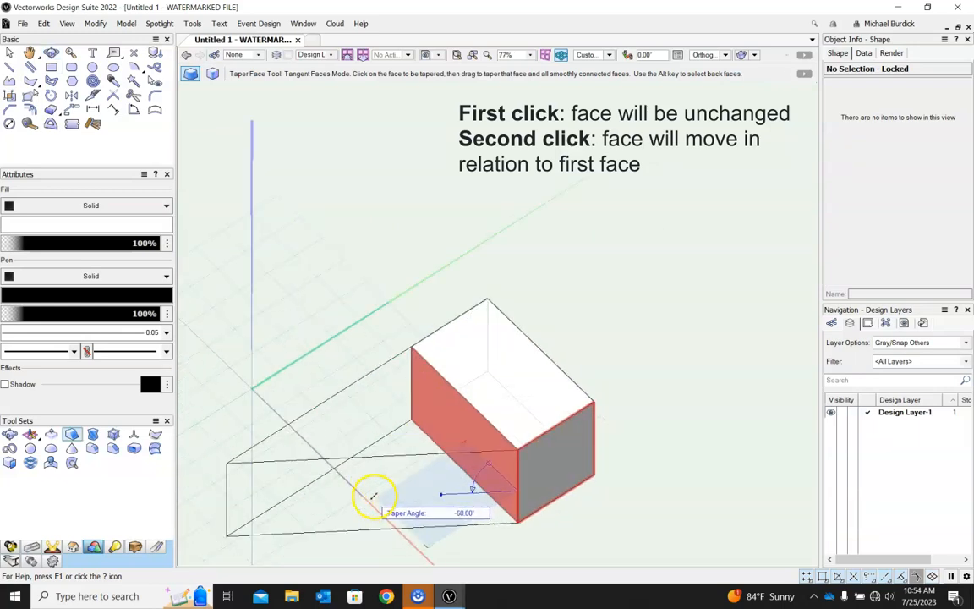
{"action": "left_click", "coordinate": [272, 503]}
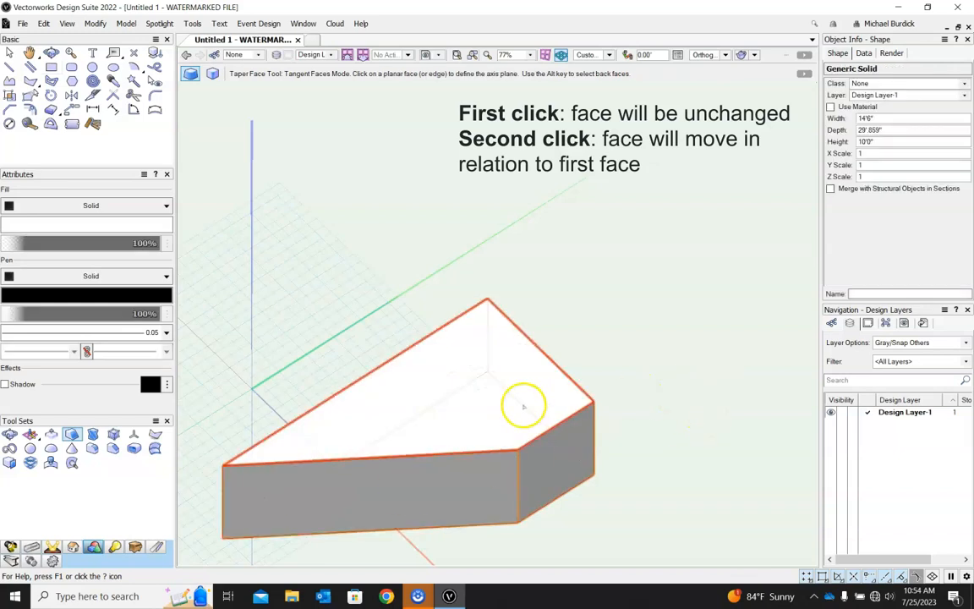
Taper the top face of the wedge-shaped solid so it slopes down away from the same fixed end face.
{"action": "left_click", "coordinate": [560, 462]}
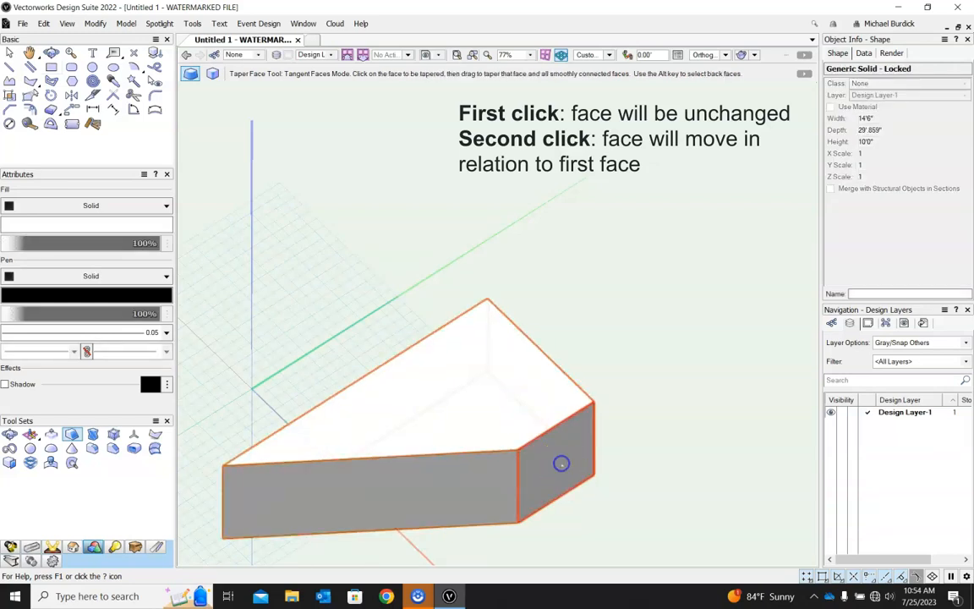
{"action": "left_click", "coordinate": [481, 401]}
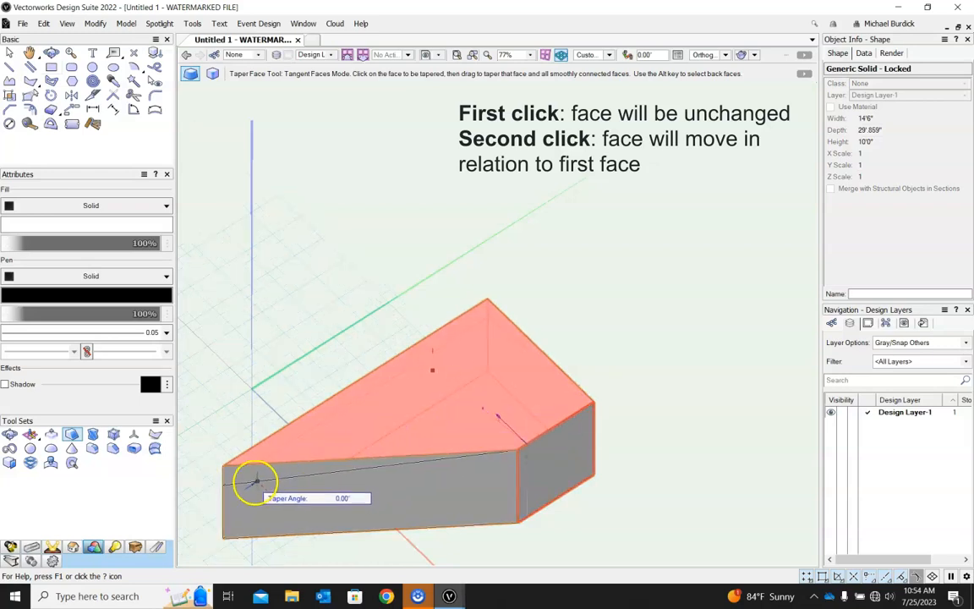
{"action": "left_click", "coordinate": [224, 502]}
{"action": "middle_click_drag", "start_coordinate": [673, 407], "coordinate": [383, 382], "text": "ctrl"}
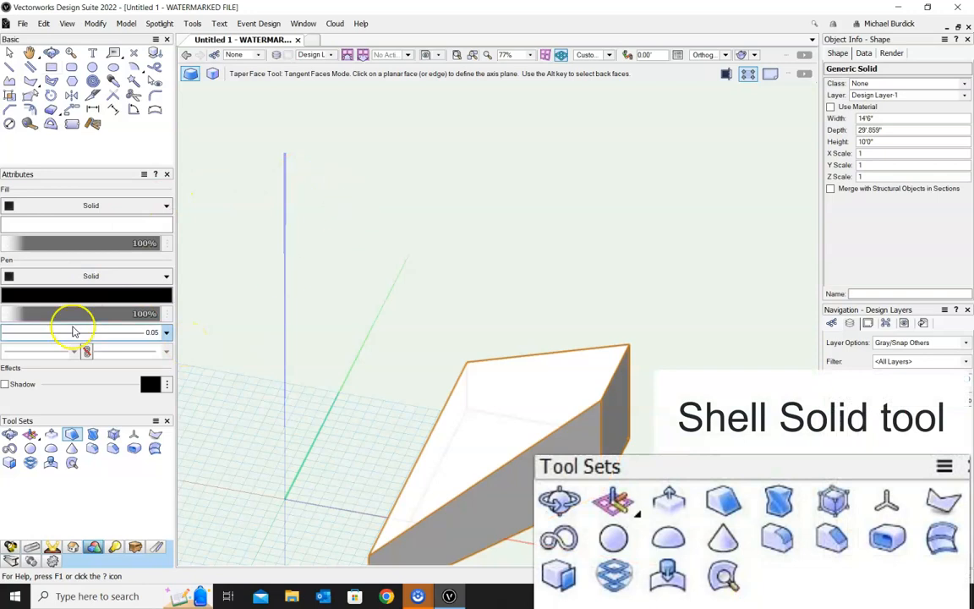
Activate the Shell Solid tool and set its thickness to 6".
{"action": "left_click", "coordinate": [135, 451]}
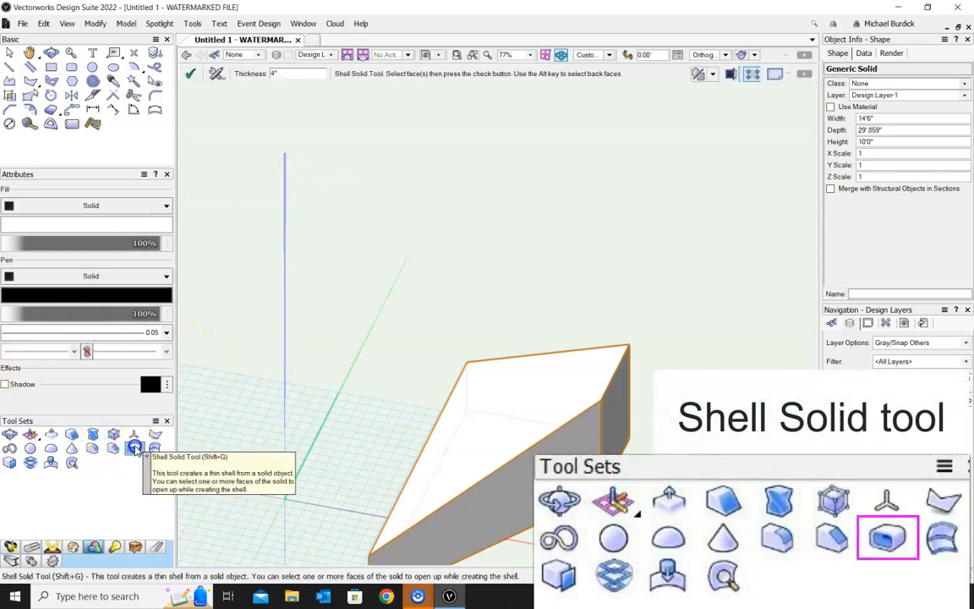
{"action": "middle_click_drag", "start_coordinate": [640, 442], "coordinate": [253, 443], "text": "shift"}
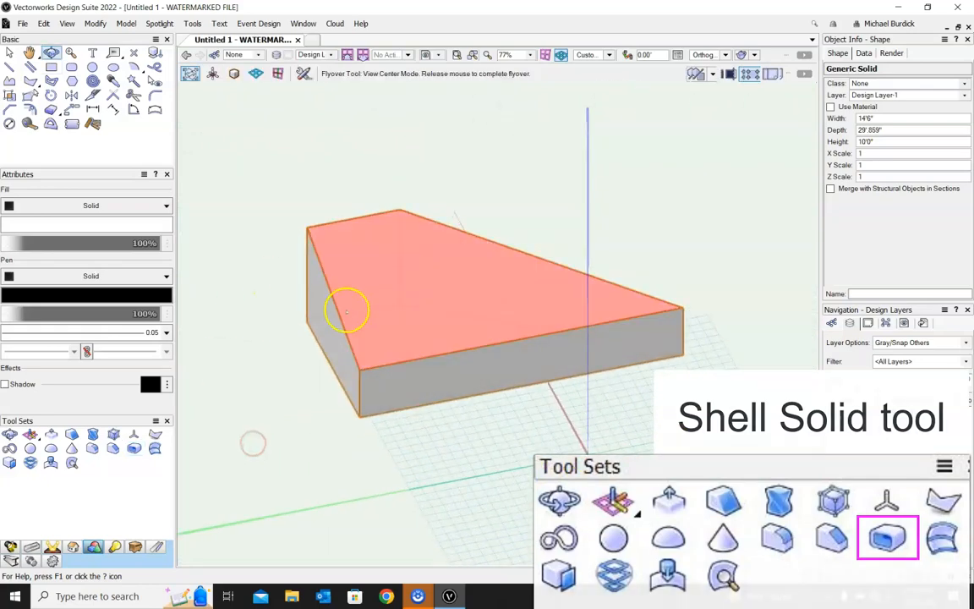
{"action": "left_click_drag", "start_coordinate": [294, 76], "coordinate": [254, 72]}
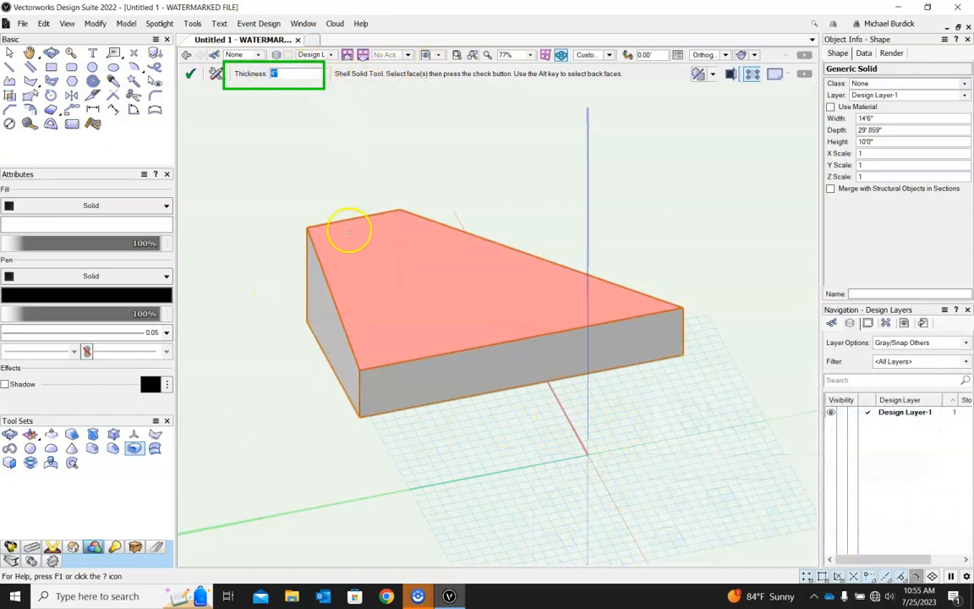
Shell the tapered solid with its top face open and view the hollow result from another angle.
{"action": "left_click", "coordinate": [384, 289]}
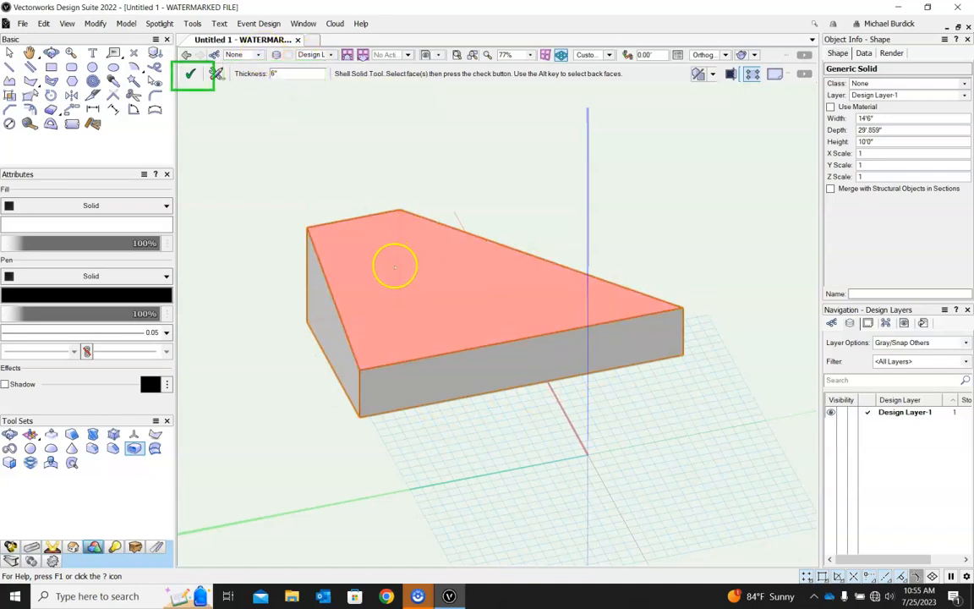
{"action": "left_click", "coordinate": [394, 268]}
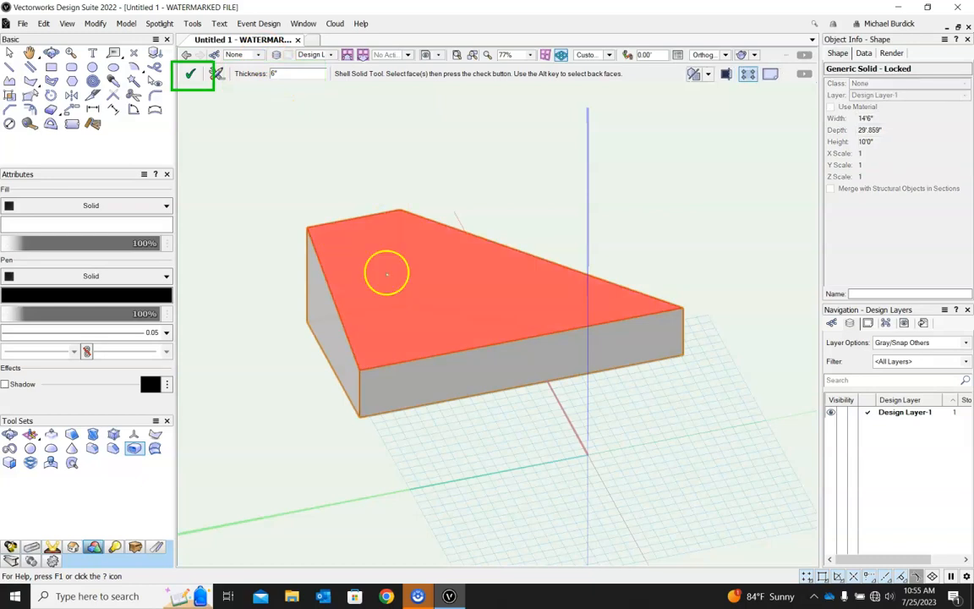
{"action": "left_click", "coordinate": [191, 76]}
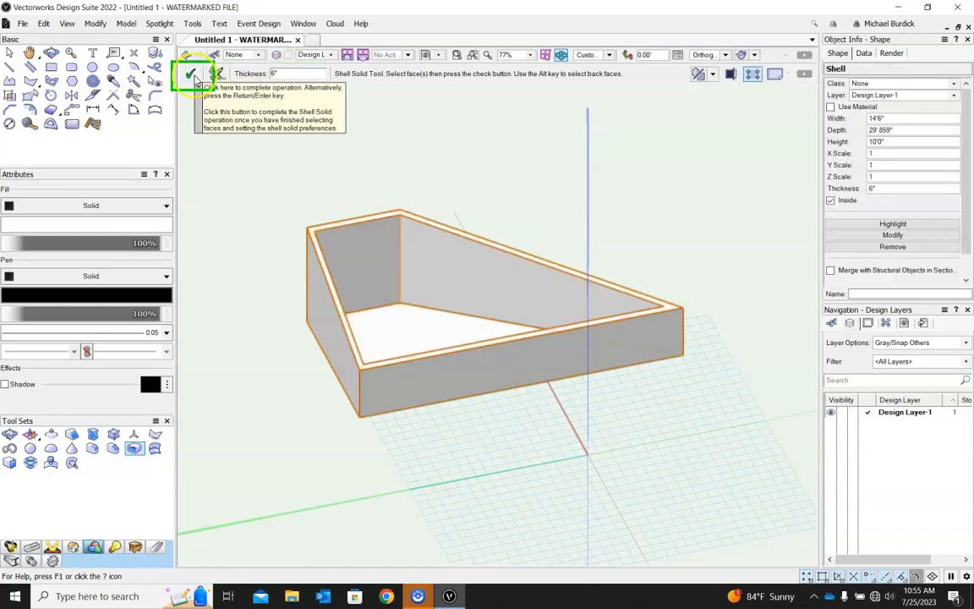
{"action": "middle_click_drag", "start_coordinate": [643, 217], "coordinate": [330, 392], "text": "ctrl"}
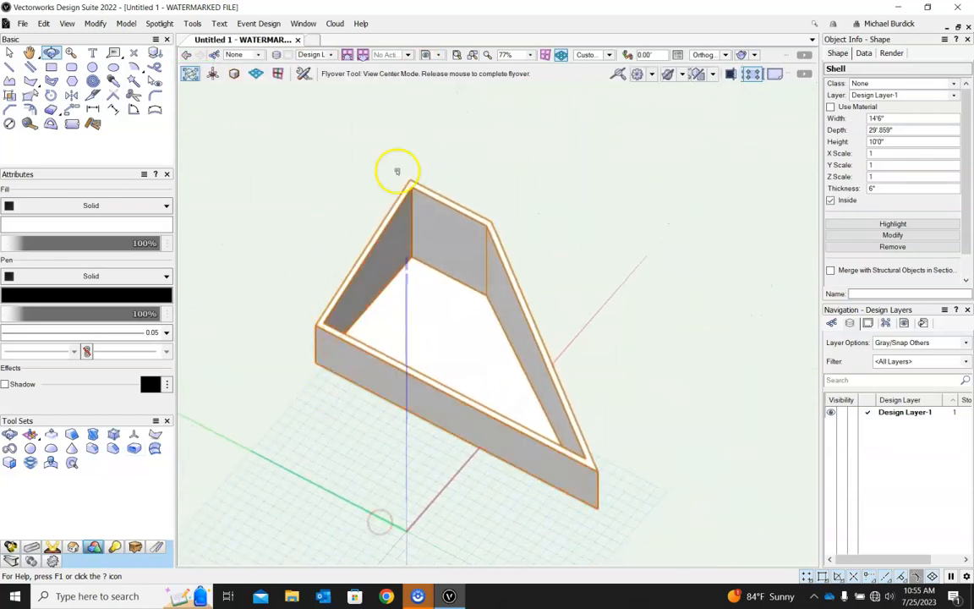
Undo the recent view changes and the shell with the open top face.
{"action": "key", "text": "ctrl+z"}
{"action": "key", "text": "ctrl+z"}
{"action": "key", "text": "ctrl+z"}
{"action": "key", "text": "ctrl+z"}
{"action": "key", "text": "ctrl+z"}
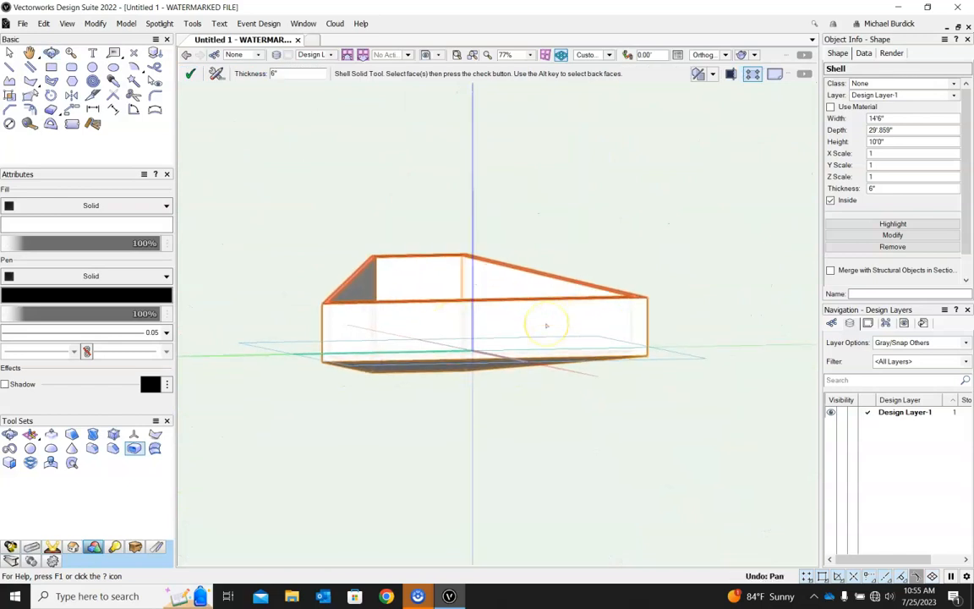
{"action": "key", "text": "ctrl+z"}
Shell the tapered solid 6" thick with its long, low end face open, and inspect the hollow from another angle.
{"action": "left_click", "coordinate": [539, 370]}
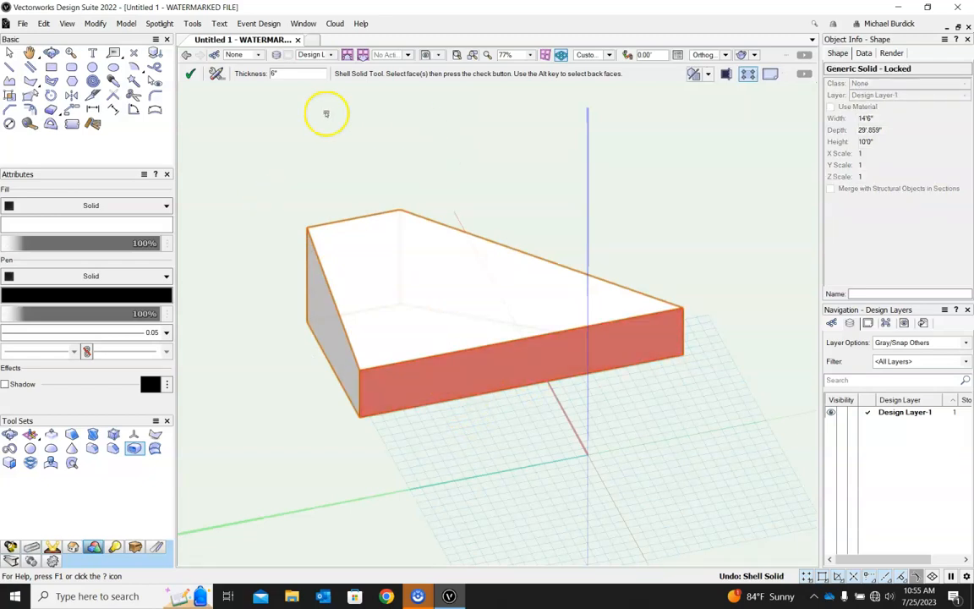
{"action": "left_click", "coordinate": [191, 75]}
{"action": "middle_click_drag", "start_coordinate": [646, 358], "coordinate": [482, 388], "text": "ctrl"}
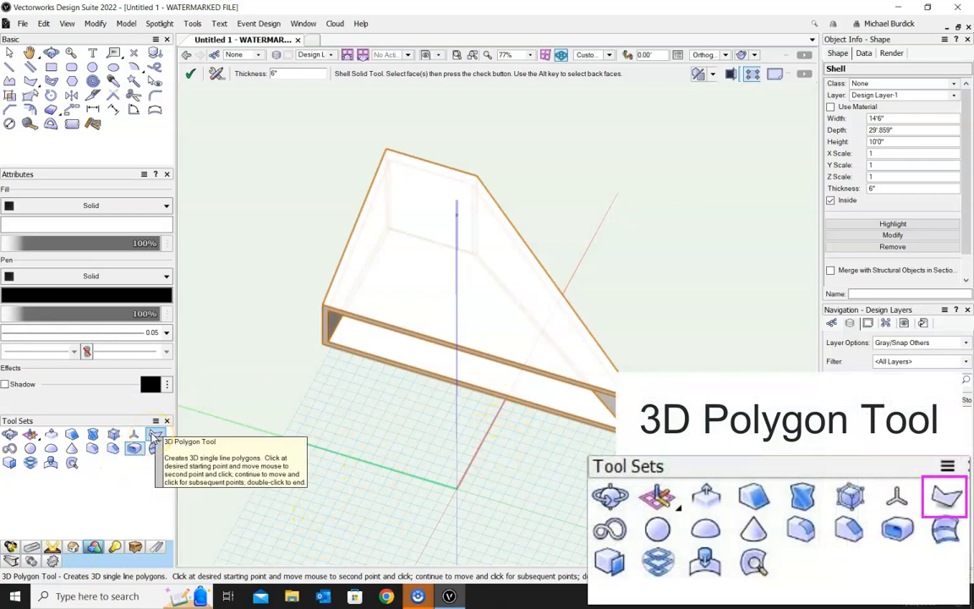
Draw a closed six-vertex 3D polygon snapped to the shelled solid's outer corners along its long sloping side and far end.
{"action": "left_click", "coordinate": [155, 435]}
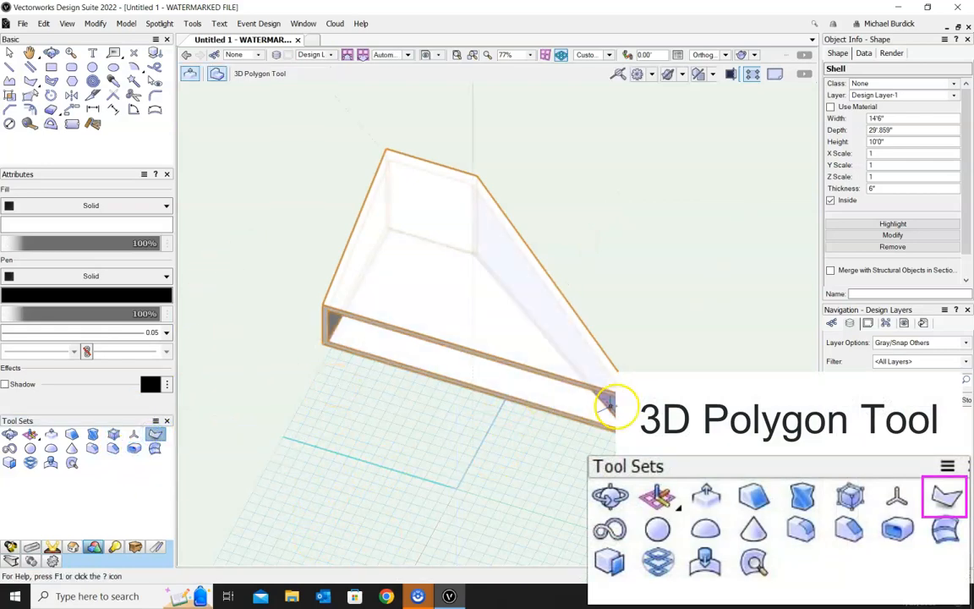
{"action": "middle_click_drag", "start_coordinate": [716, 369], "coordinate": [624, 300], "text": "shift"}
{"action": "left_click", "coordinate": [562, 435]}
{"action": "left_click", "coordinate": [558, 384]}
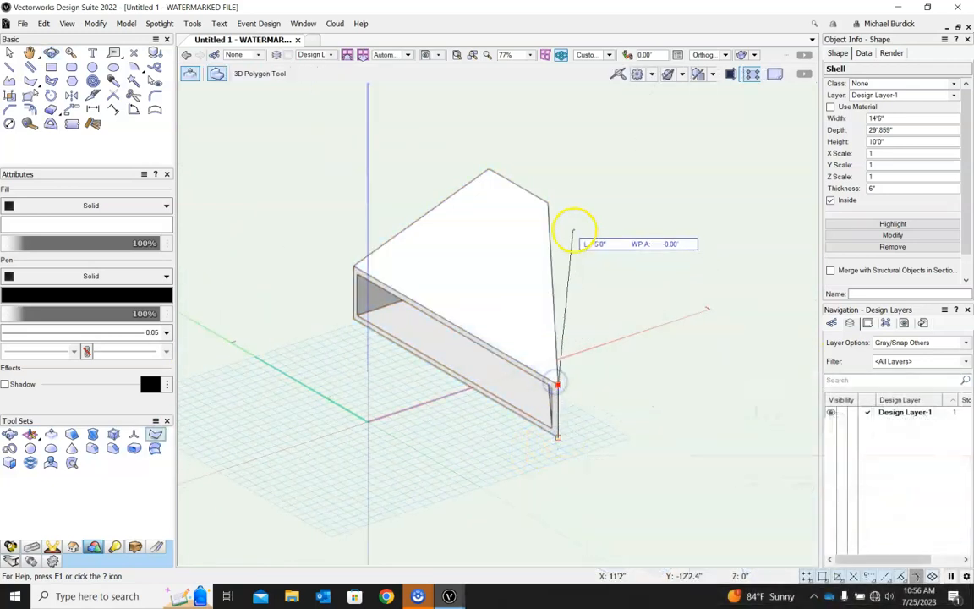
{"action": "left_click", "coordinate": [550, 204]}
{"action": "left_click", "coordinate": [493, 169]}
{"action": "middle_click_drag", "start_coordinate": [651, 227], "coordinate": [677, 326], "text": "ctrl"}
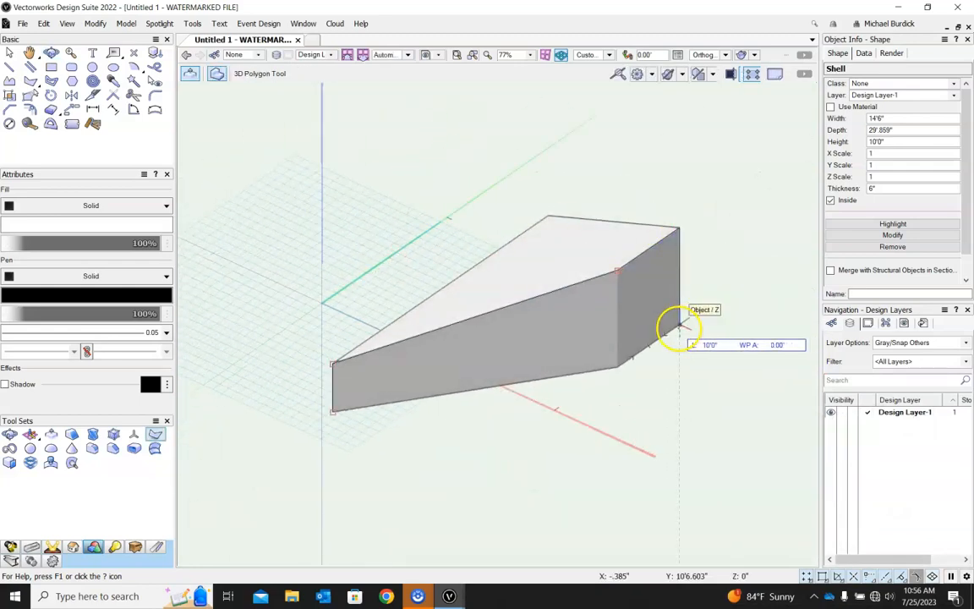
{"action": "left_click", "coordinate": [617, 370]}
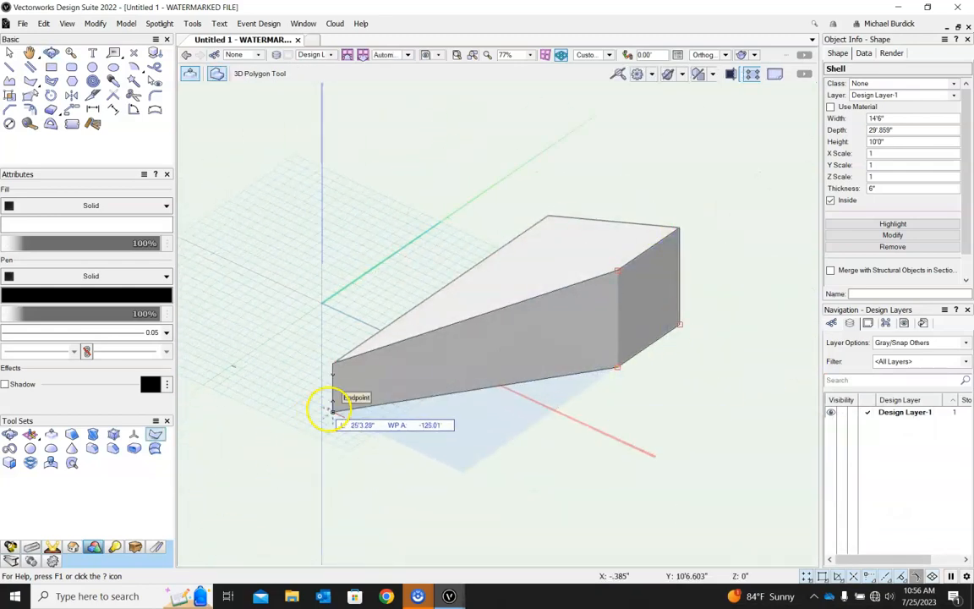
{"action": "left_click", "coordinate": [328, 411]}
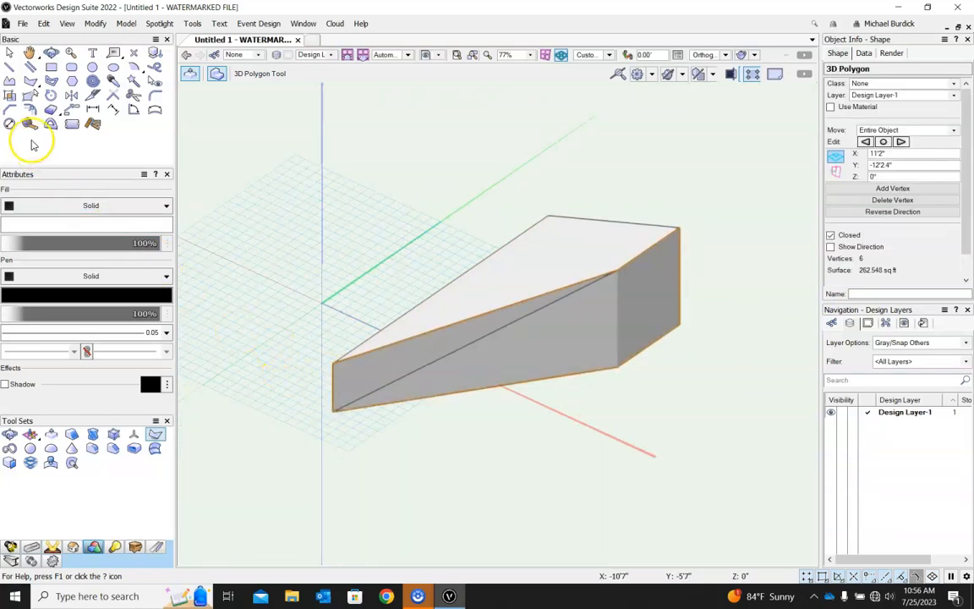
Move the 3D polygon about 21 ft away from the shelled solid along the X axis and inspect it from other angles.
{"action": "left_click", "coordinate": [8, 52]}
{"action": "left_click_drag", "start_coordinate": [427, 330], "coordinate": [622, 423]}
{"action": "scroll", "coordinate": [320, 425], "scroll_direction": "down", "scroll_amount": 3}
{"action": "middle_click_drag", "start_coordinate": [492, 465], "coordinate": [648, 437], "text": "ctrl"}
{"action": "scroll", "coordinate": [602, 388], "scroll_direction": "up", "scroll_amount": 5}
{"action": "scroll", "coordinate": [592, 385], "scroll_direction": "down", "scroll_amount": 4}
{"action": "middle_click_drag", "start_coordinate": [570, 379], "coordinate": [646, 397], "text": "ctrl"}
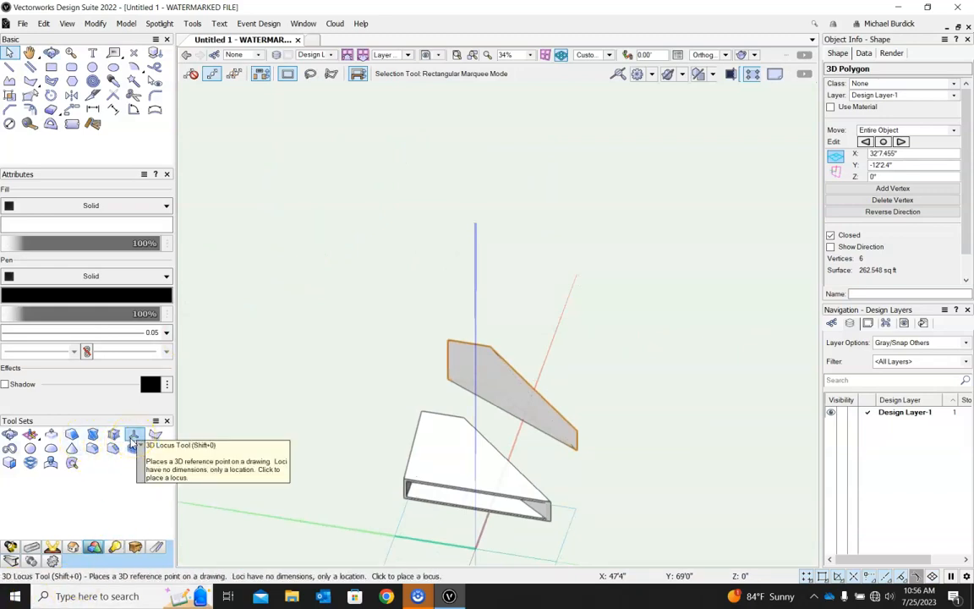
Delete the 3D polygon and the shelled solid to empty the drawing.
{"action": "key", "text": "Delete"}
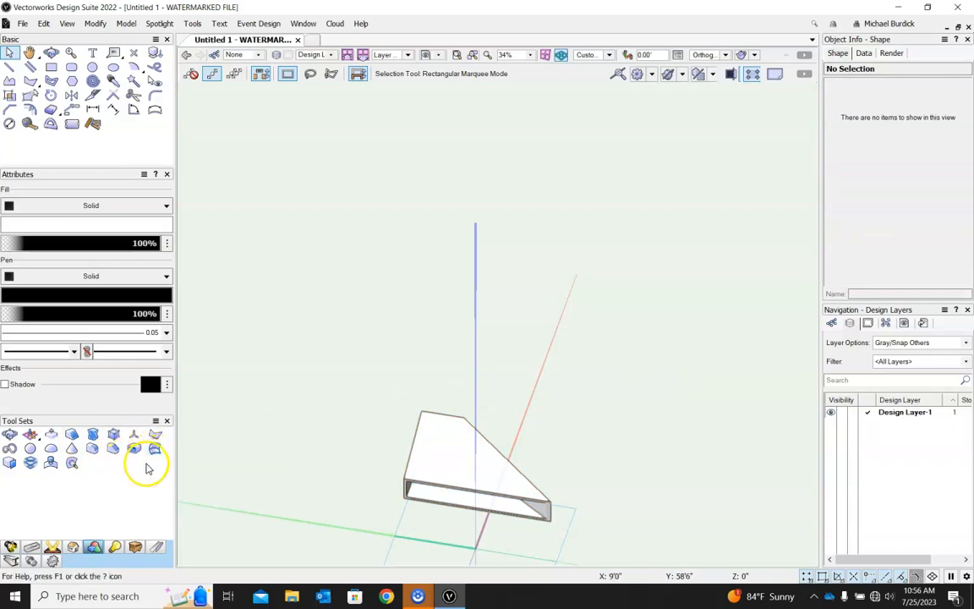
{"action": "scroll", "coordinate": [237, 362], "scroll_direction": "down", "scroll_amount": 1}
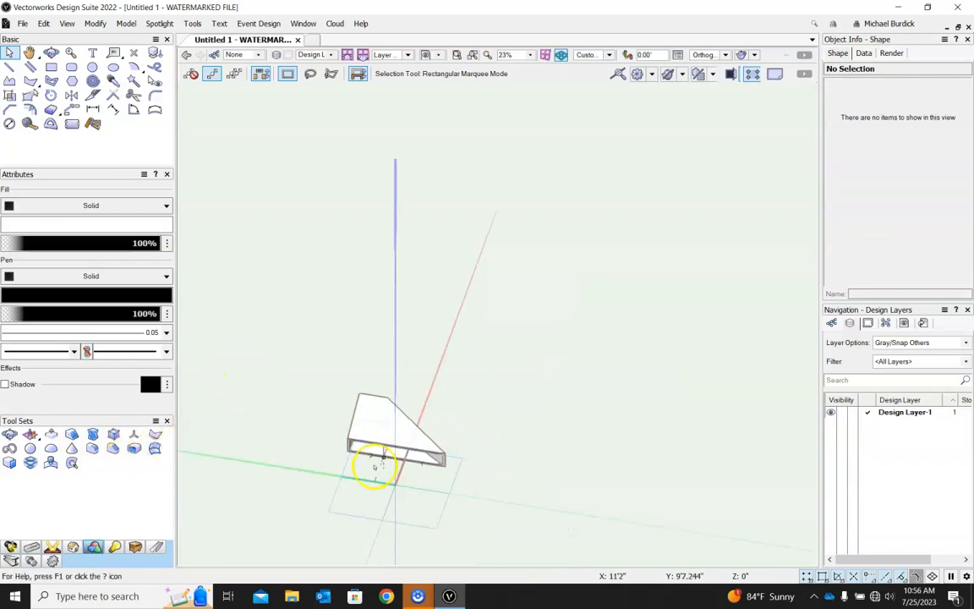
{"action": "scroll", "coordinate": [364, 483], "scroll_direction": "up", "scroll_amount": 1}
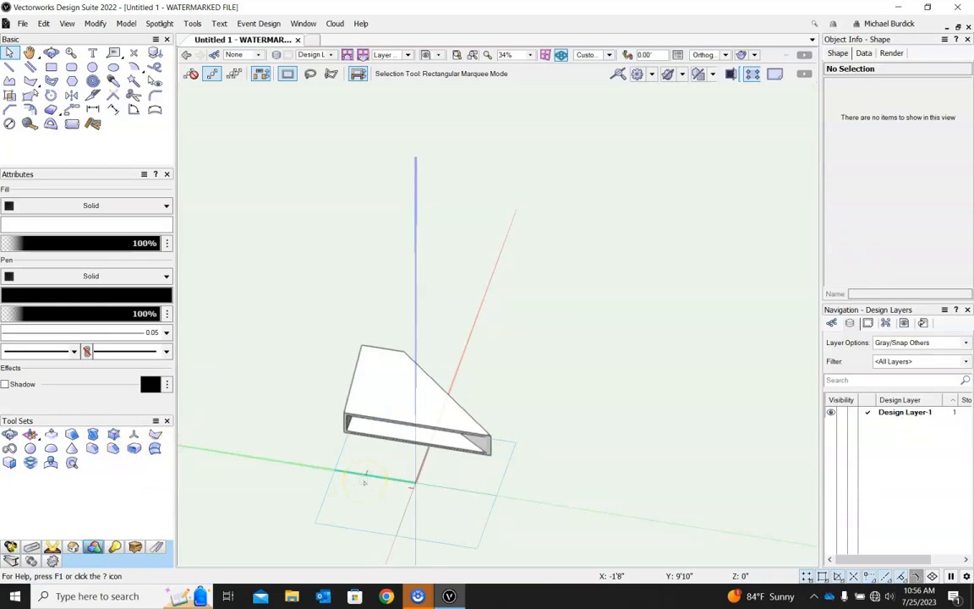
{"action": "left_click_drag", "start_coordinate": [306, 278], "coordinate": [566, 477]}
{"action": "key", "text": "Delete"}
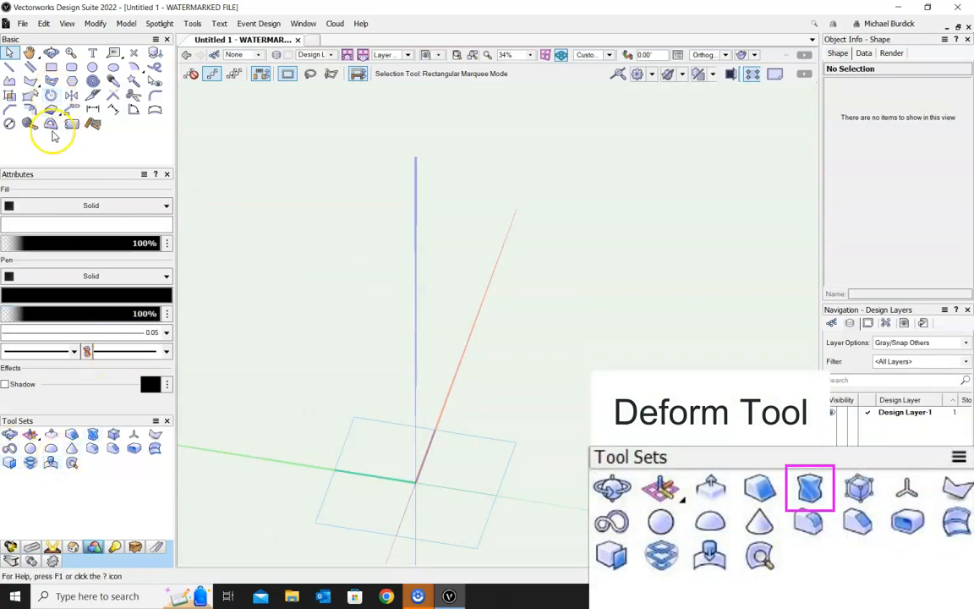
Switch to the Top/Plan view and draw a square about 3'10" on each side.
{"action": "key", "text": "F5"}
{"action": "left_click", "coordinate": [51, 66]}
{"action": "left_click", "coordinate": [465, 374]}
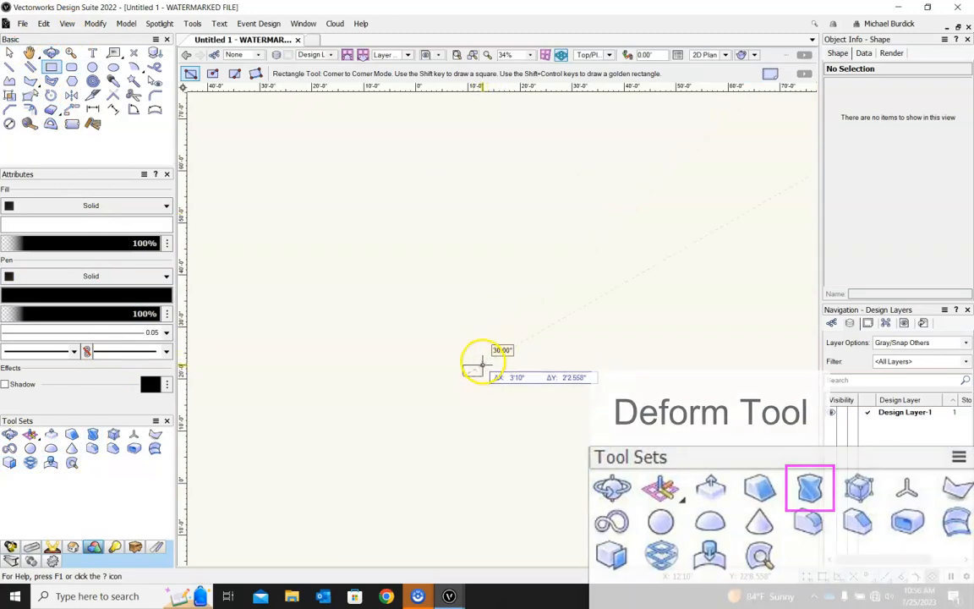
{"action": "left_click", "coordinate": [482, 359]}
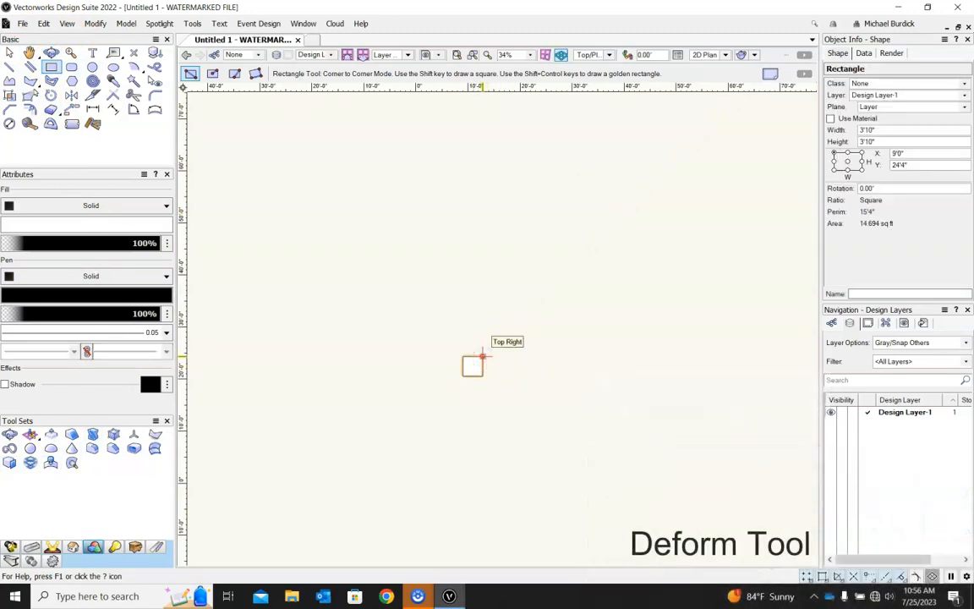
Extrude the square 20' into a tall column and show it in a 3D view.
{"action": "key", "text": "ctrl+e"}
{"action": "type", "text": "20"}
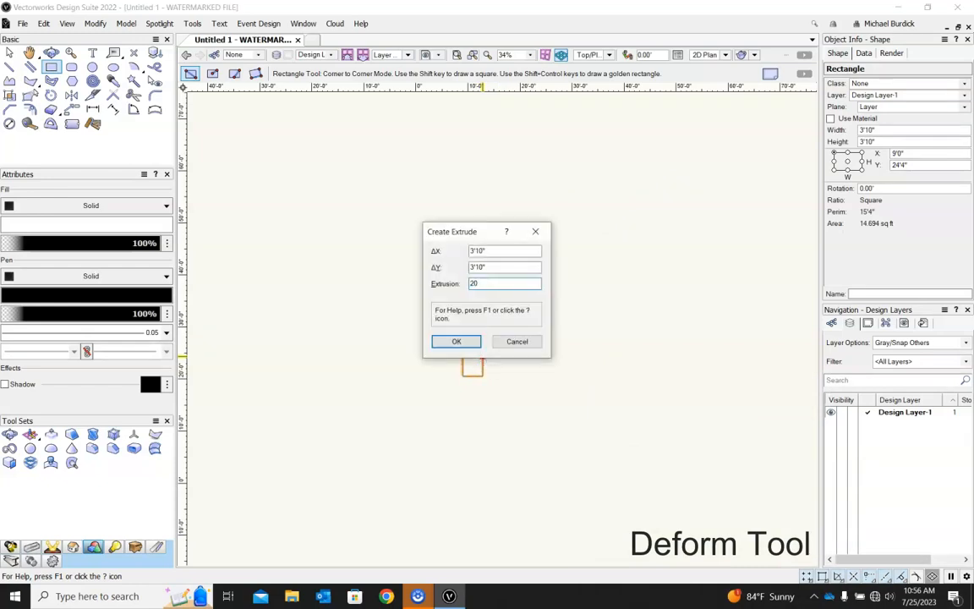
{"action": "type", "text": "'"}
{"action": "key", "text": "Return"}
{"action": "scroll", "coordinate": [464, 378], "scroll_direction": "up", "scroll_amount": 3}
{"action": "middle_click_drag", "start_coordinate": [464, 379], "coordinate": [571, 252], "text": "ctrl"}
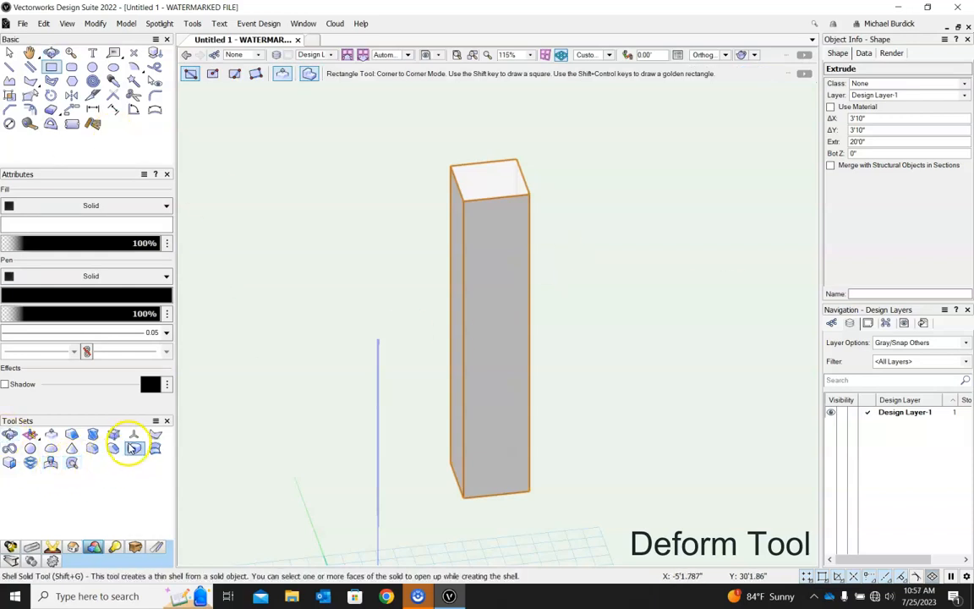
Twist the column around the center of its top face with the Deform tool's Twist Solid mode, and undo the twist.
{"action": "left_click", "coordinate": [93, 435]}
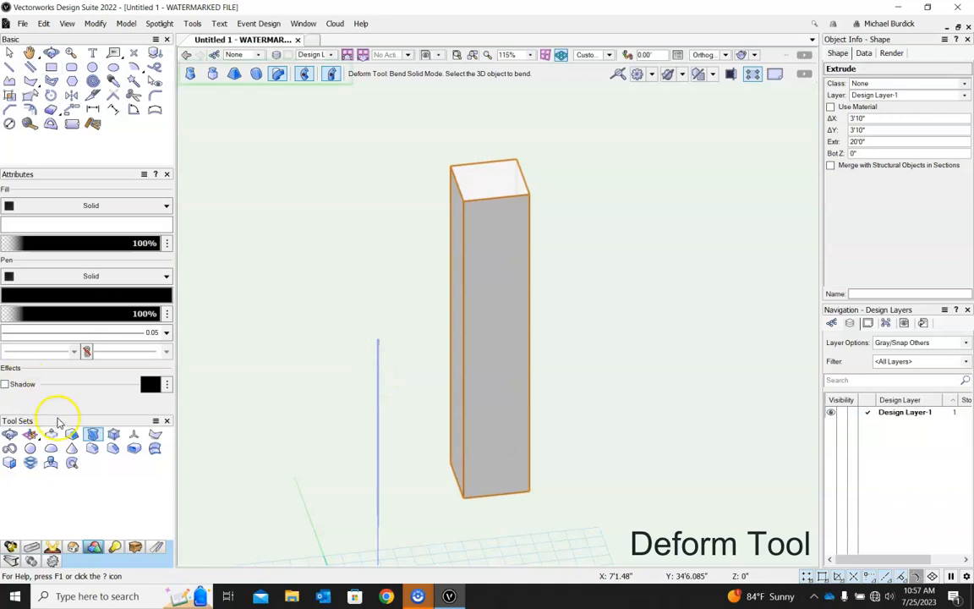
{"action": "left_click", "coordinate": [188, 75]}
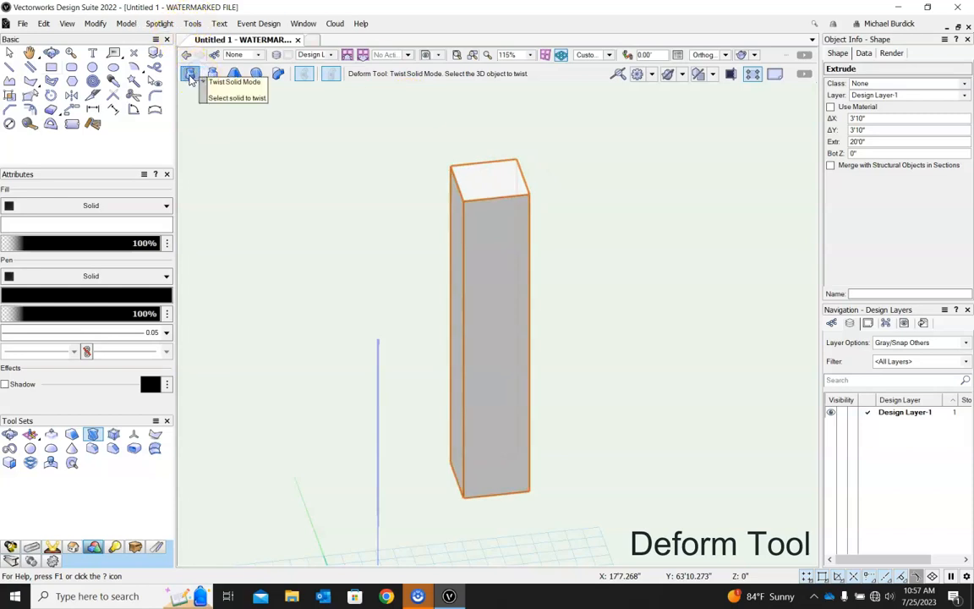
{"action": "left_click", "coordinate": [490, 179]}
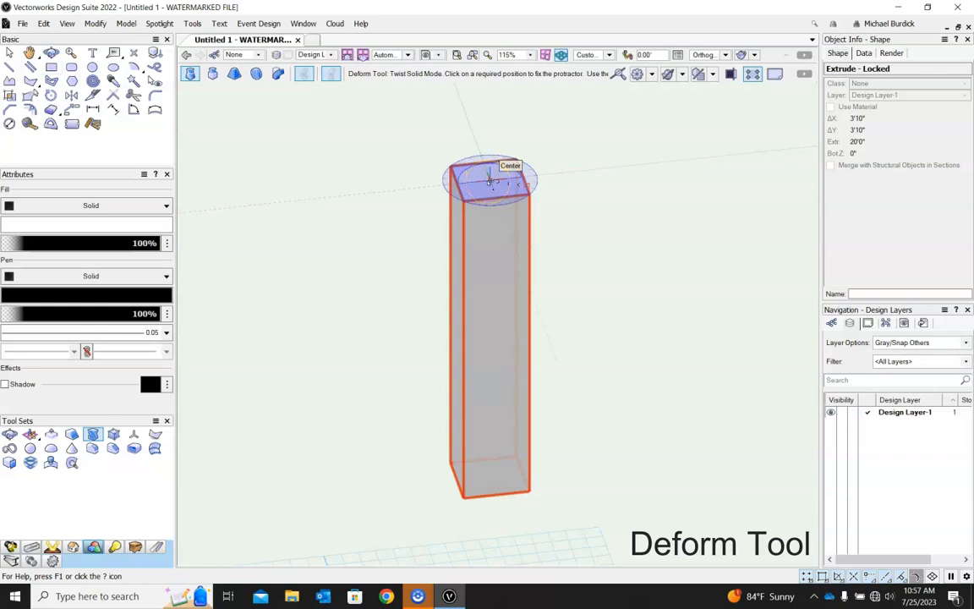
{"action": "left_click", "coordinate": [489, 180]}
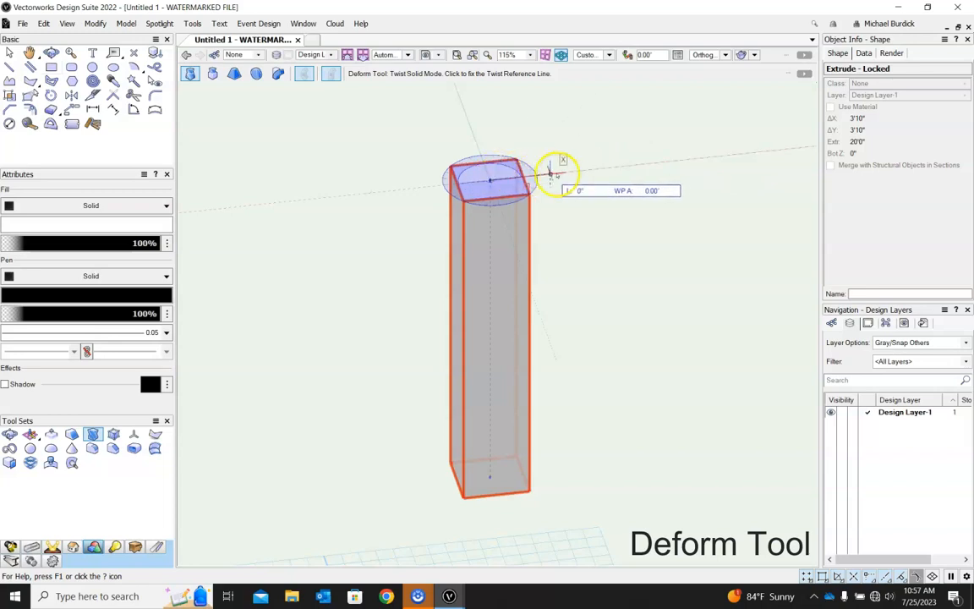
{"action": "left_click", "coordinate": [642, 162]}
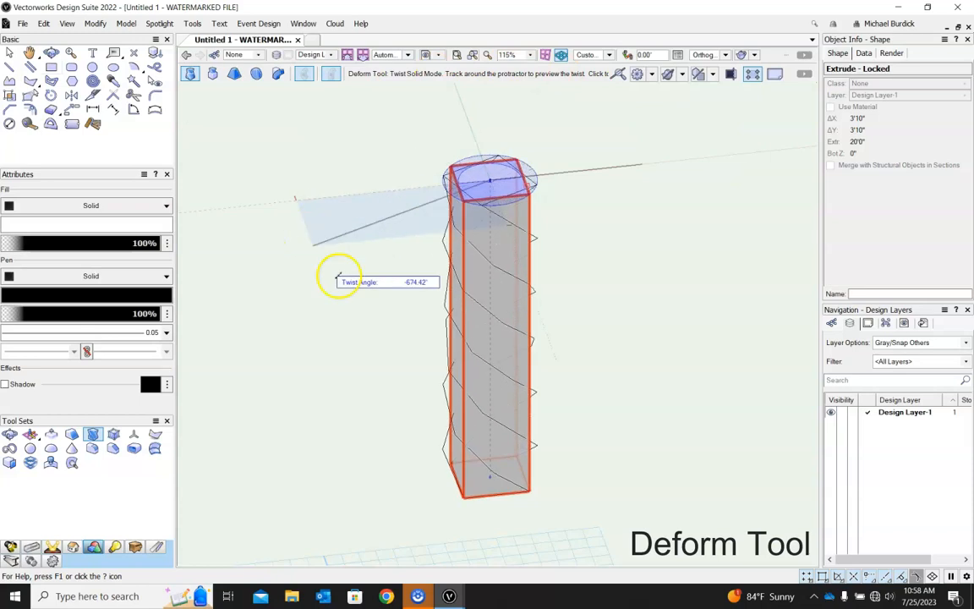
{"action": "left_click", "coordinate": [307, 196]}
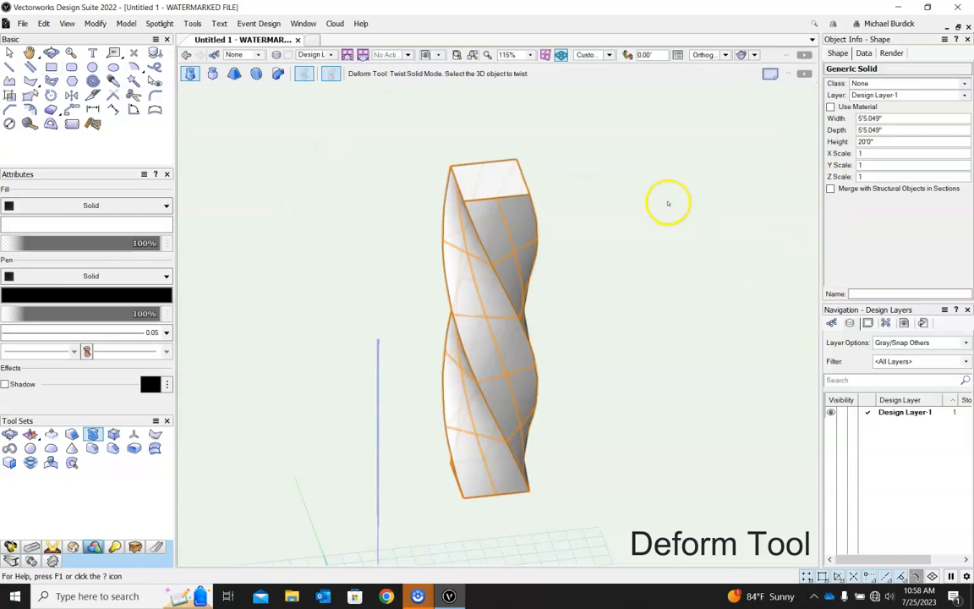
{"action": "key", "text": "ctrl+z"}
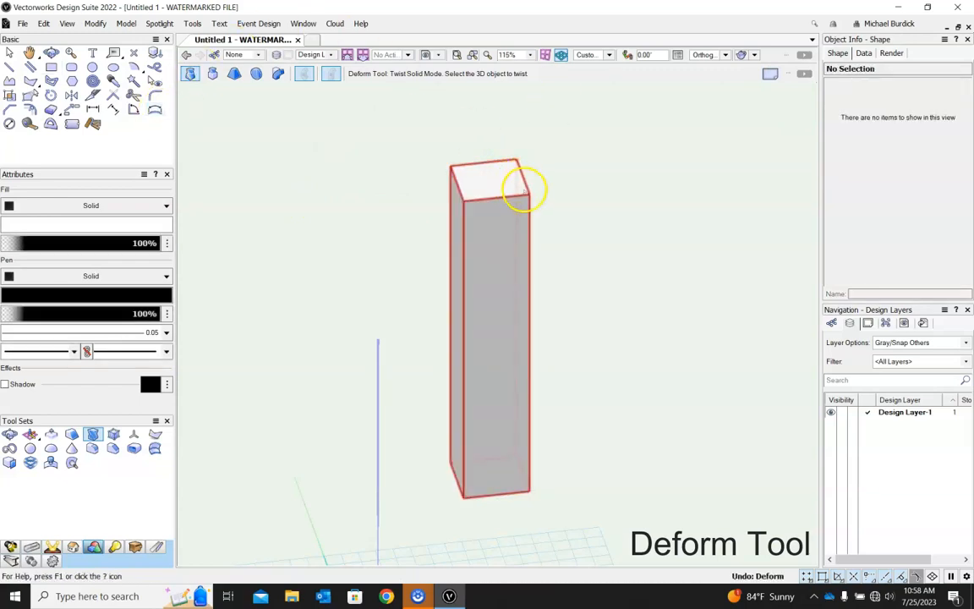
Twist the column around the near corner of its top face, and undo that twist.
{"action": "left_click", "coordinate": [523, 190]}
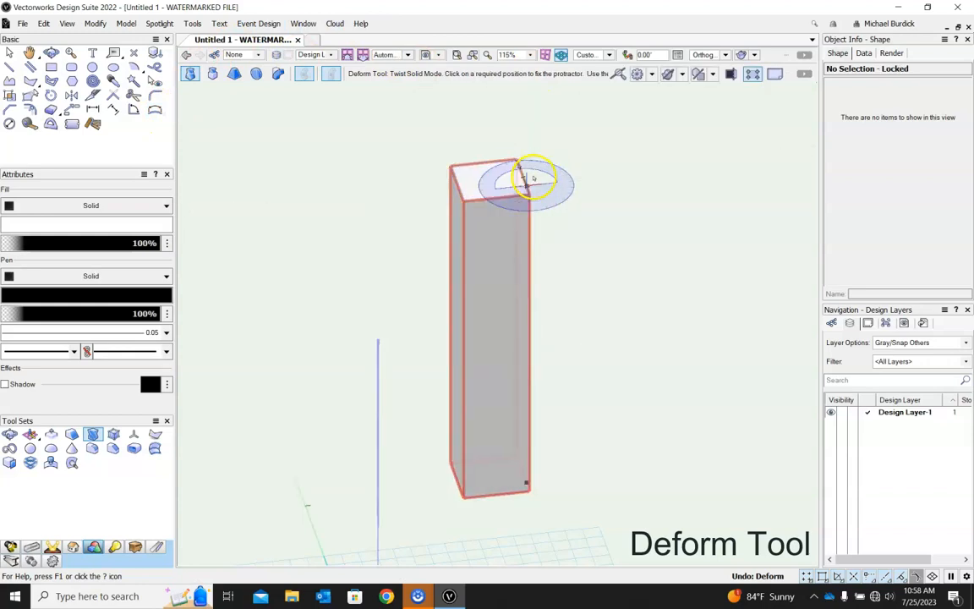
{"action": "left_click", "coordinate": [529, 194]}
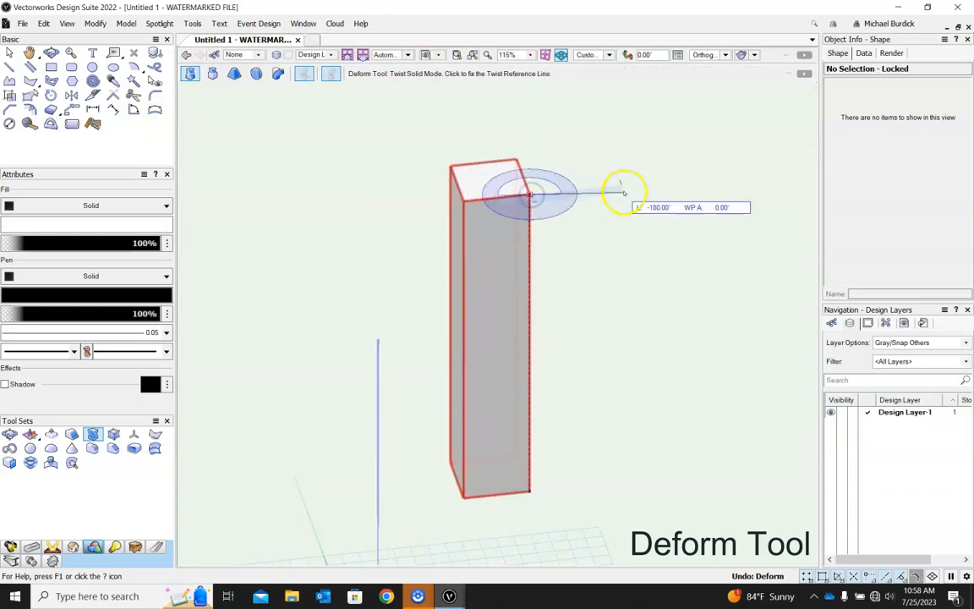
{"action": "left_click", "coordinate": [682, 188]}
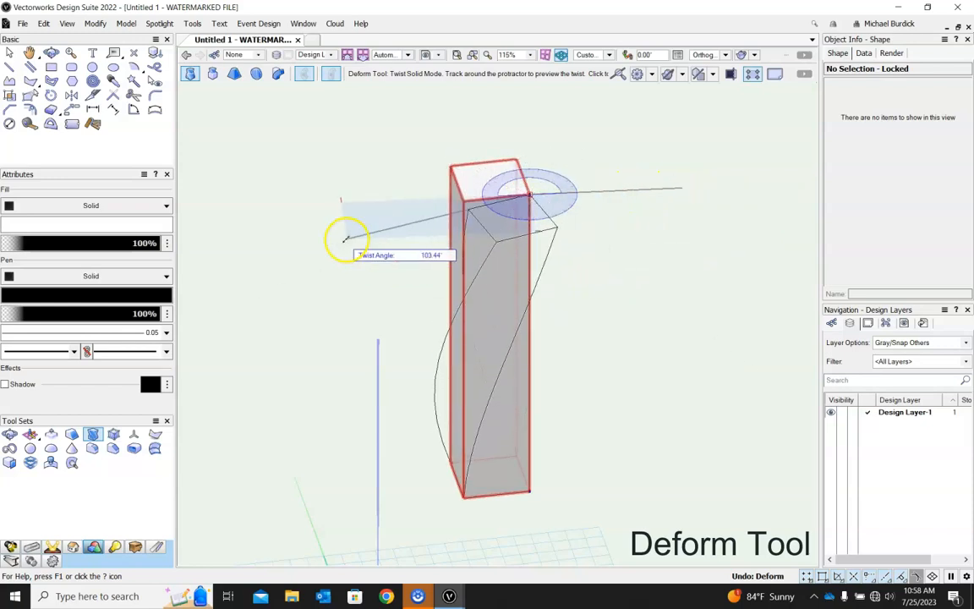
{"action": "left_click", "coordinate": [300, 212]}
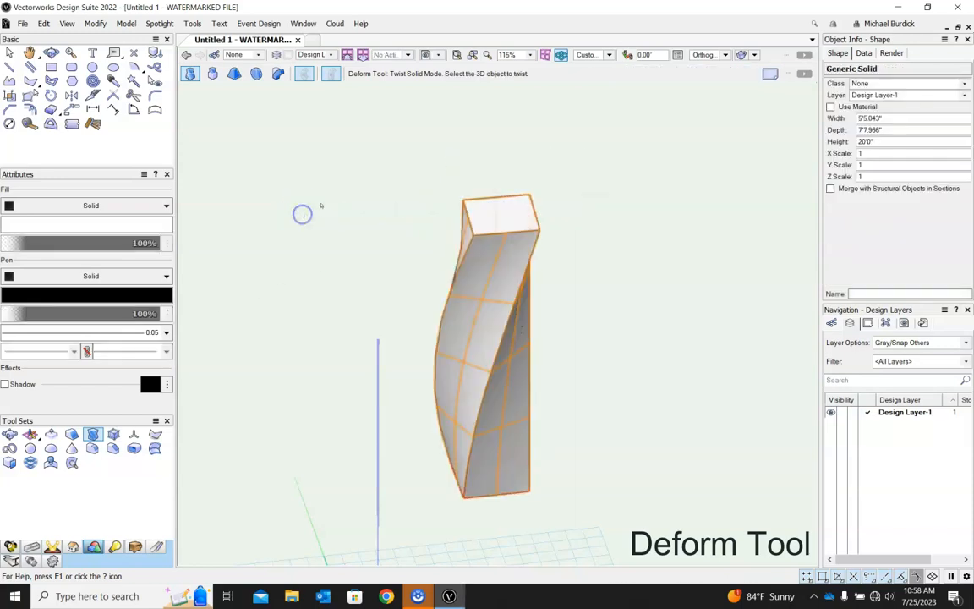
{"action": "key", "text": "ctrl+z"}
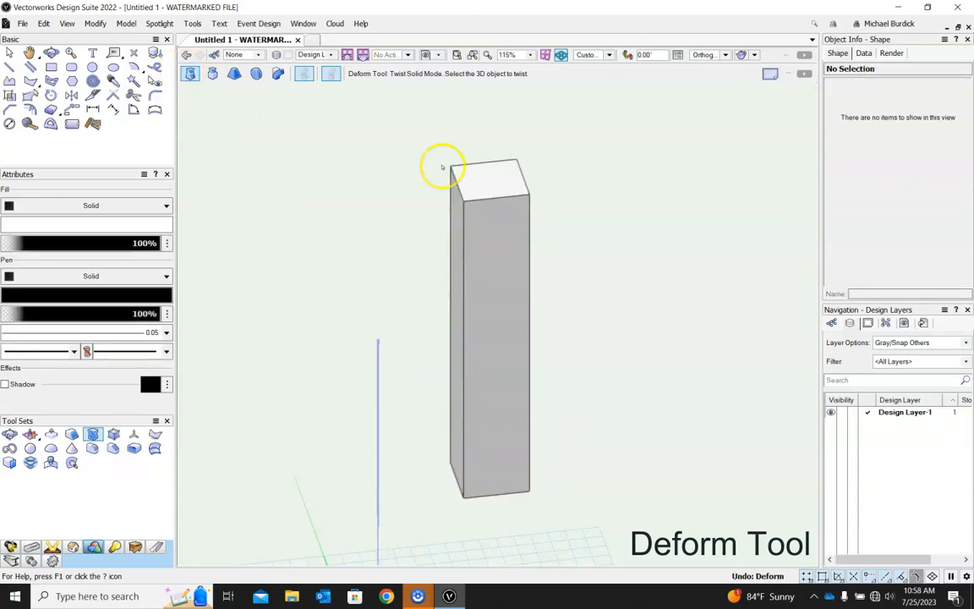
Twist the column around a point in the middle of its front face, view the result from another angle, and undo it.
{"action": "left_click", "coordinate": [485, 317]}
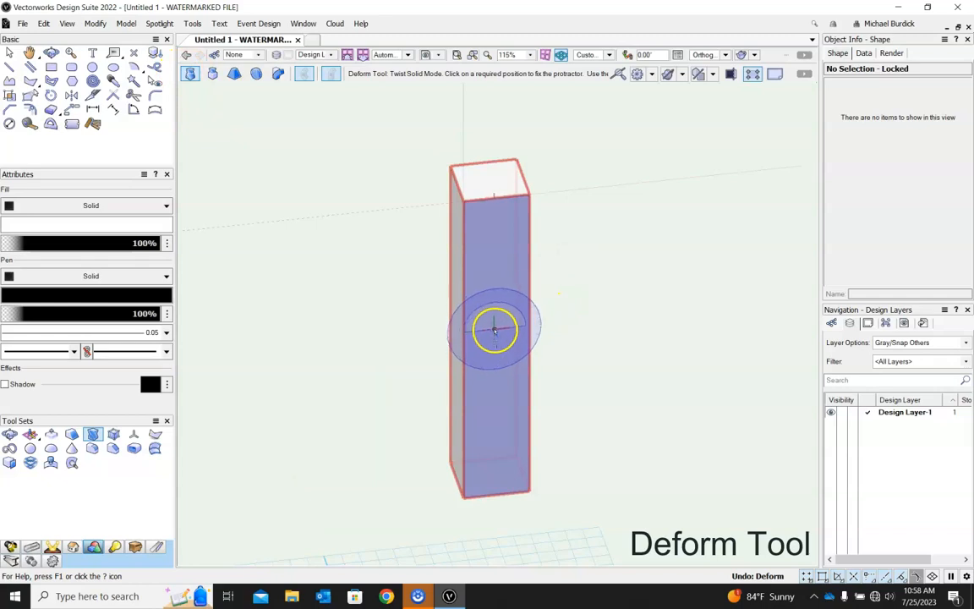
{"action": "left_click", "coordinate": [495, 342]}
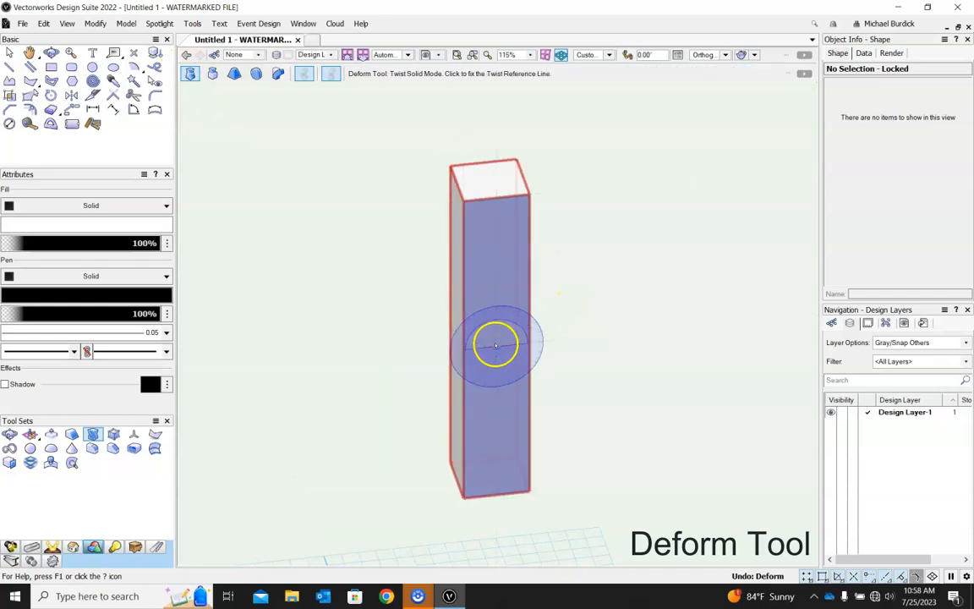
{"action": "left_click", "coordinate": [497, 252]}
{"action": "left_click", "coordinate": [511, 435]}
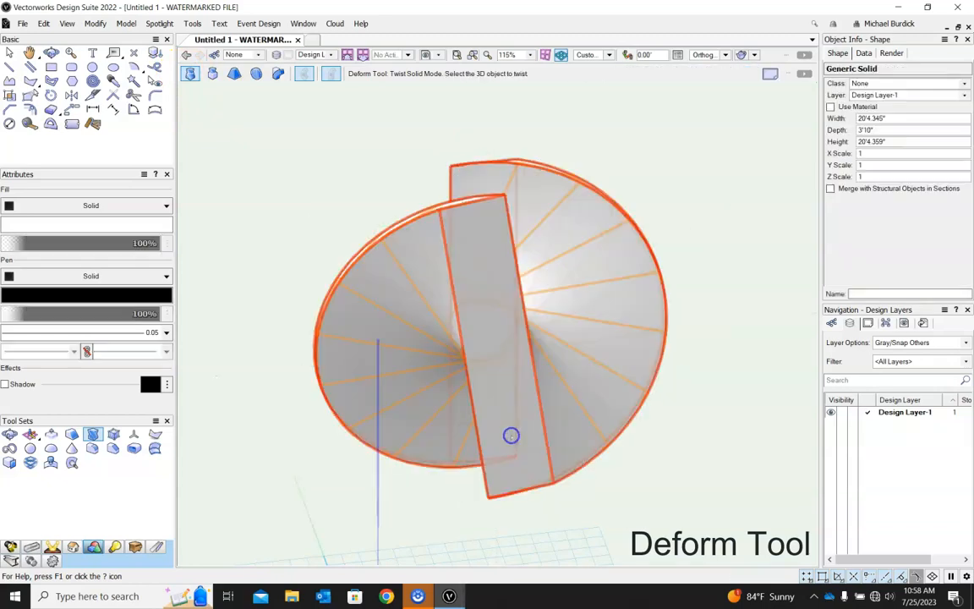
{"action": "middle_click_drag", "start_coordinate": [678, 251], "coordinate": [747, 251], "text": "shift"}
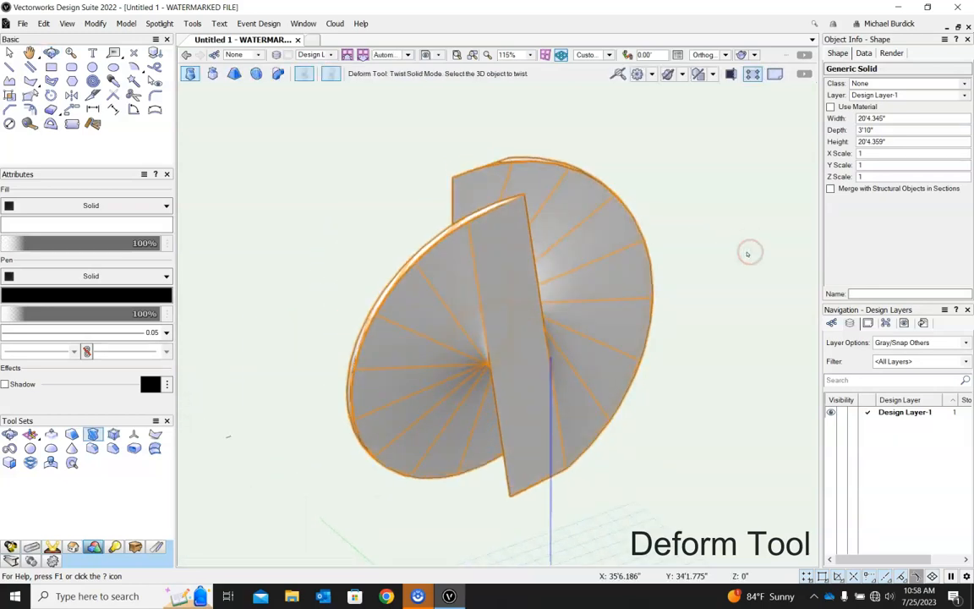
{"action": "key", "text": "ctrl+z"}
{"action": "key", "text": "ctrl+z"}
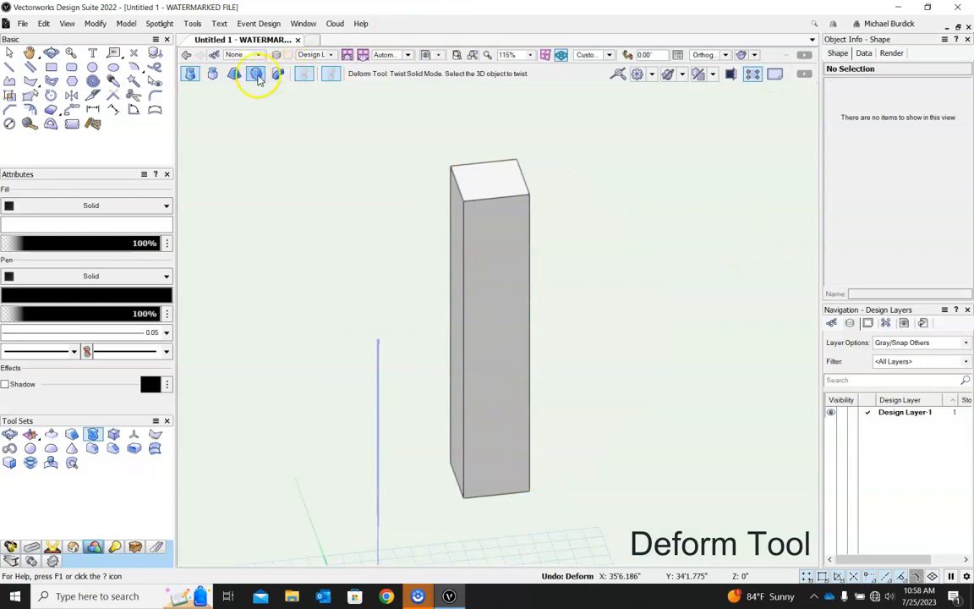
Flare the column outward from the center of its top face with the Deform tool's Taper Solid mode, and undo the taper.
{"action": "left_click", "coordinate": [230, 74]}
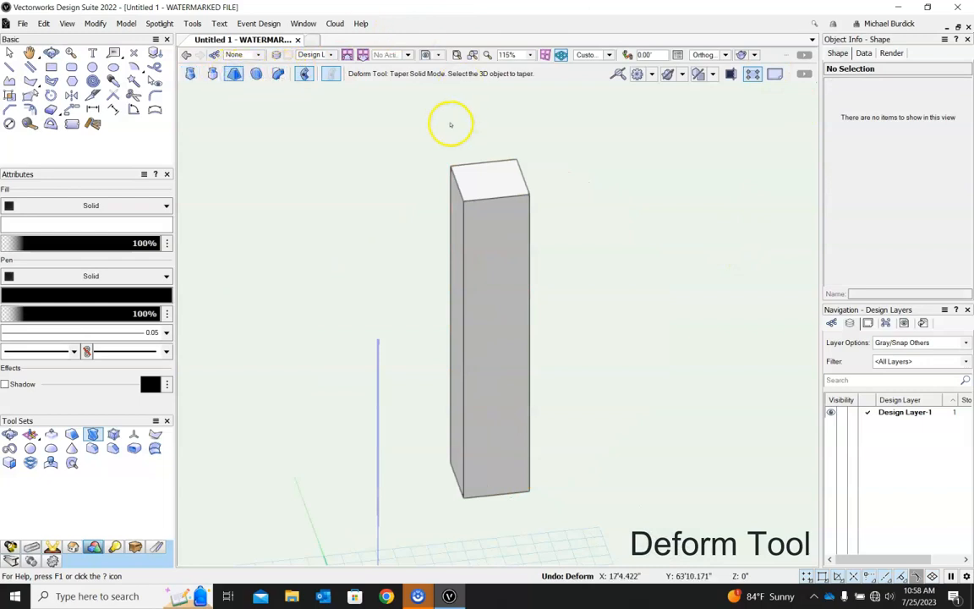
{"action": "left_click", "coordinate": [480, 176]}
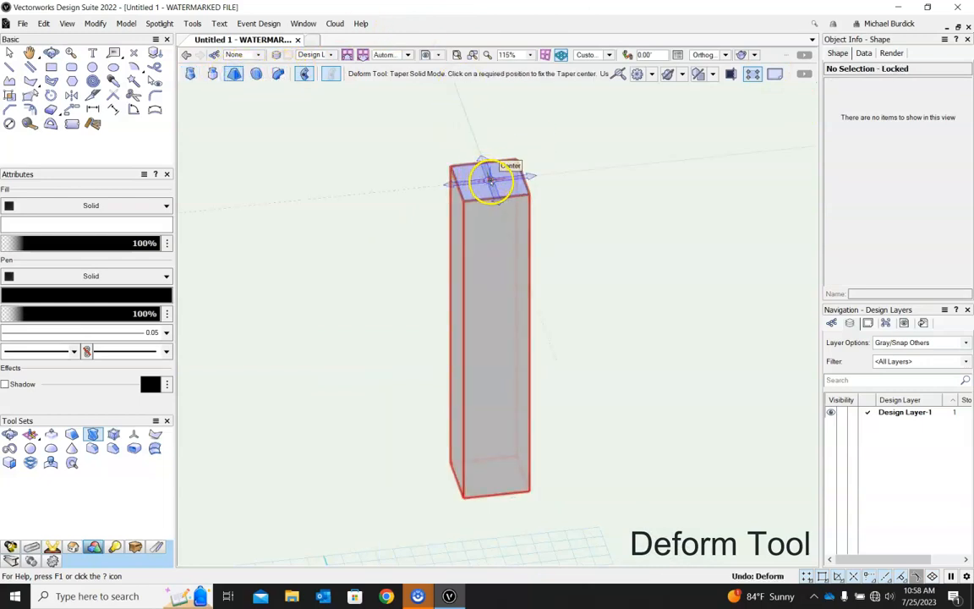
{"action": "left_click", "coordinate": [490, 180]}
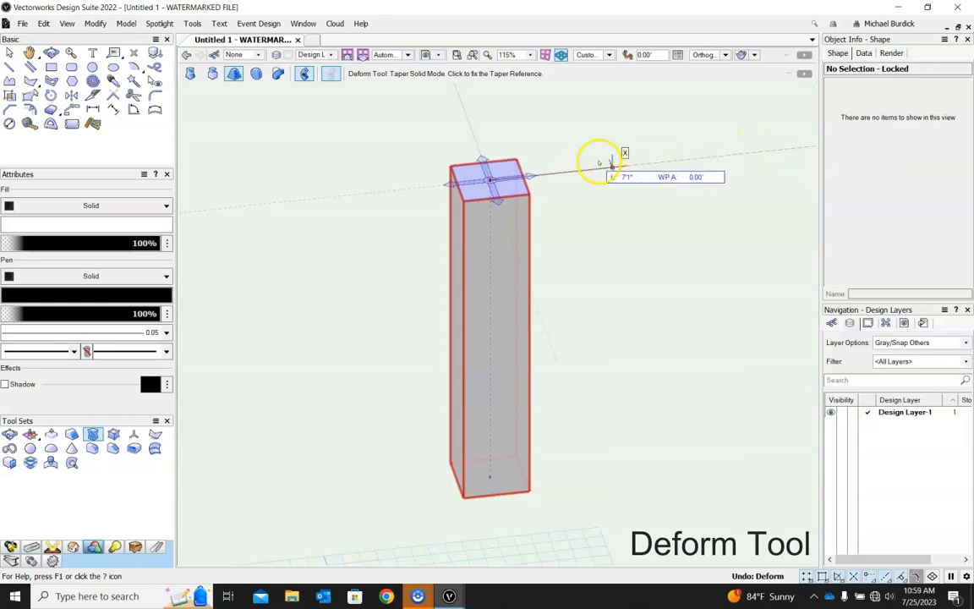
{"action": "left_click", "coordinate": [572, 169]}
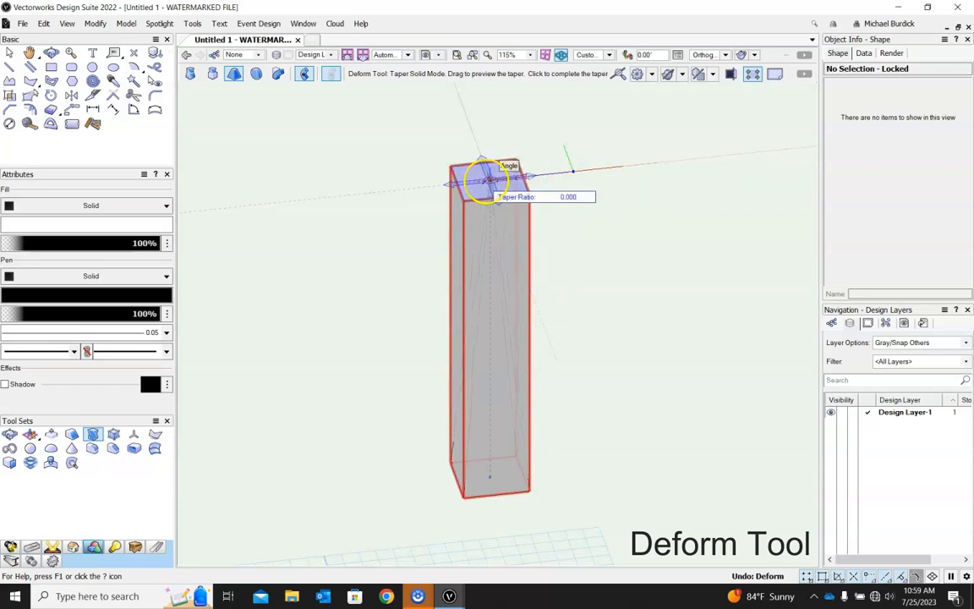
{"action": "left_click", "coordinate": [779, 147]}
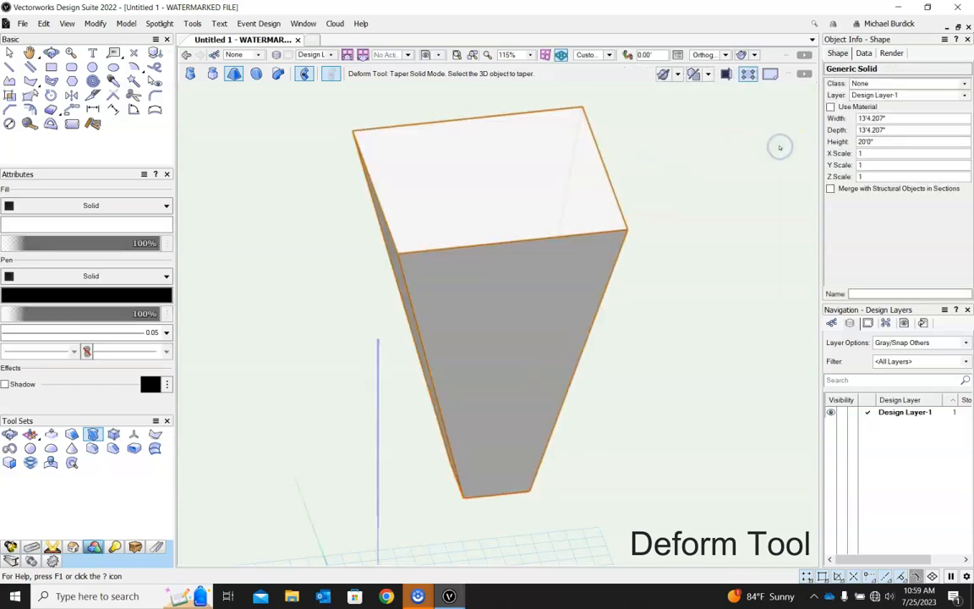
{"action": "key", "text": "ctrl+z"}
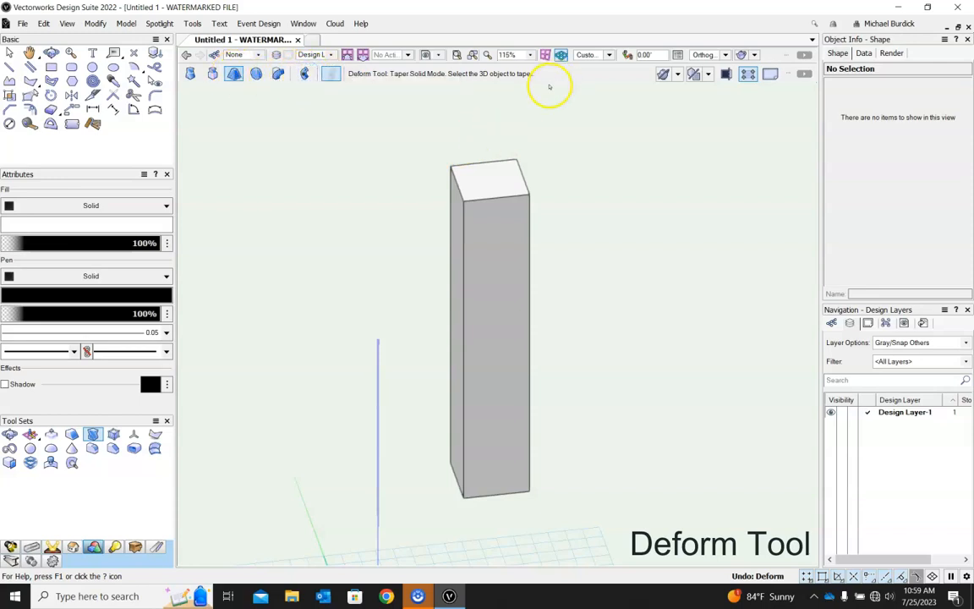
Taper the column around its top face center so the top narrows, and undo that taper.
{"action": "left_click", "coordinate": [491, 177]}
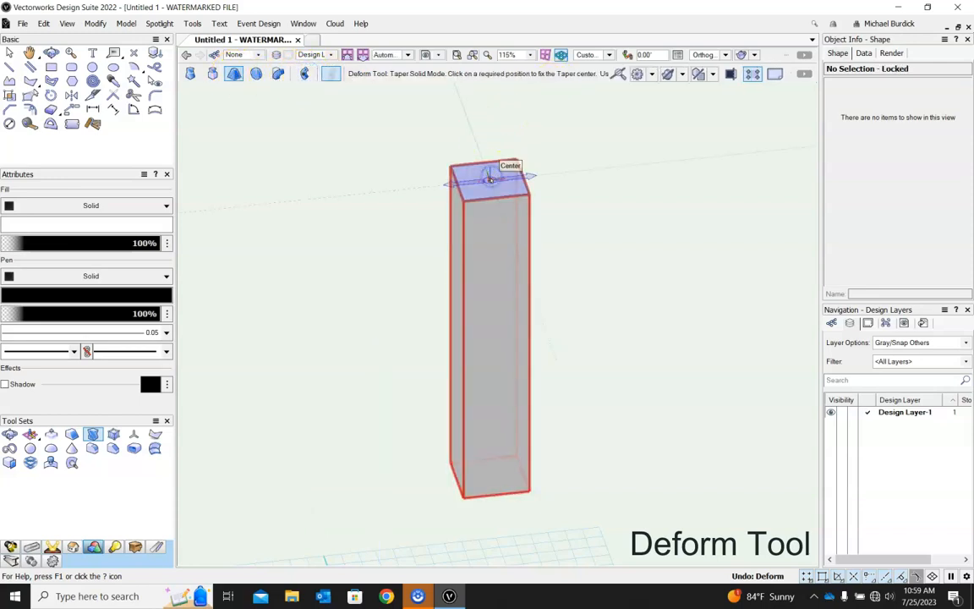
{"action": "left_click", "coordinate": [490, 179]}
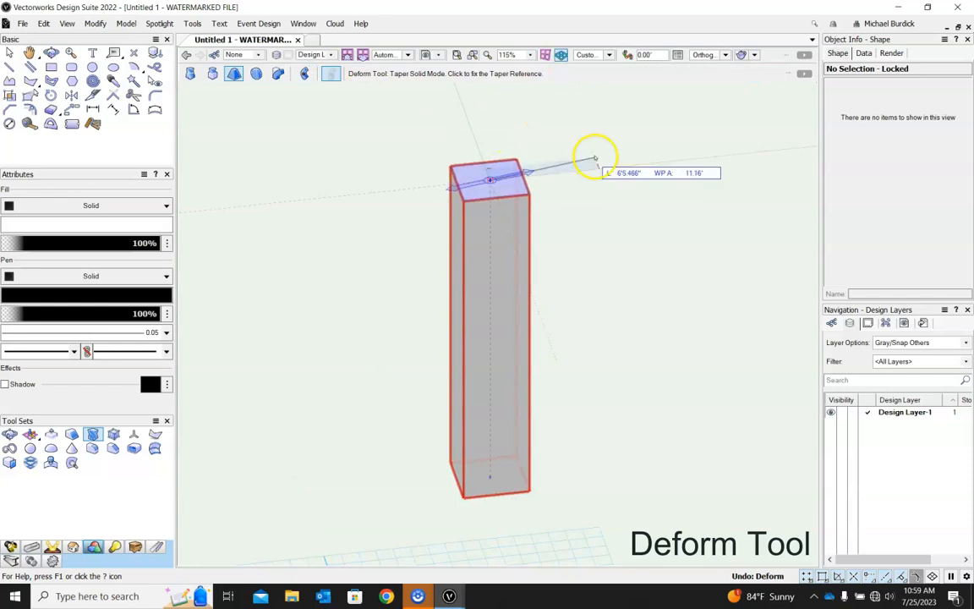
{"action": "left_click", "coordinate": [695, 159]}
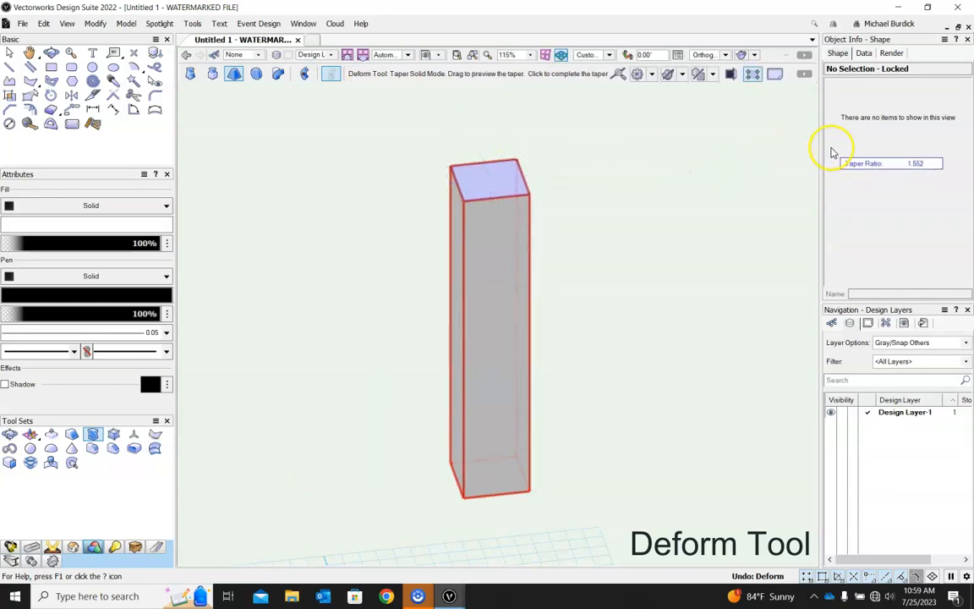
{"action": "scroll", "coordinate": [625, 165], "scroll_direction": "down", "scroll_amount": 5}
{"action": "scroll", "coordinate": [739, 161], "scroll_direction": "up", "scroll_amount": 3}
{"action": "scroll", "coordinate": [738, 160], "scroll_direction": "up", "scroll_amount": 3}
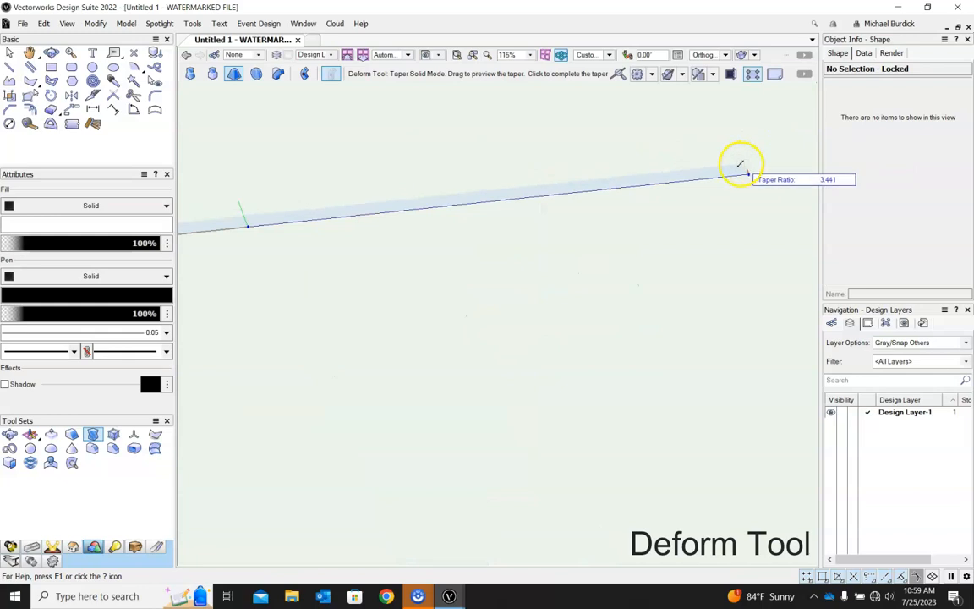
{"action": "scroll", "coordinate": [739, 163], "scroll_direction": "down", "scroll_amount": 5}
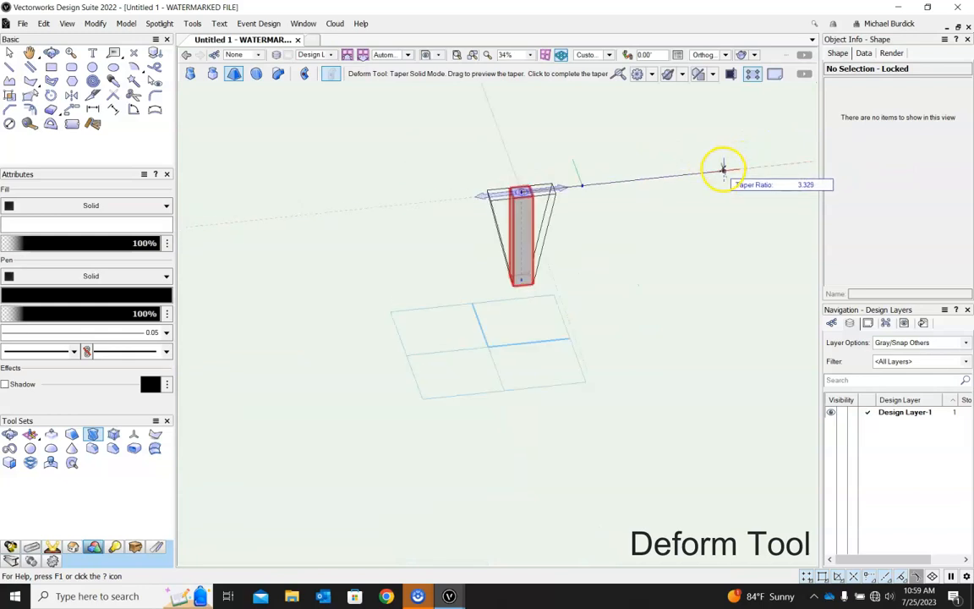
{"action": "left_click", "coordinate": [549, 187]}
{"action": "scroll", "coordinate": [632, 208], "scroll_direction": "up", "scroll_amount": 7}
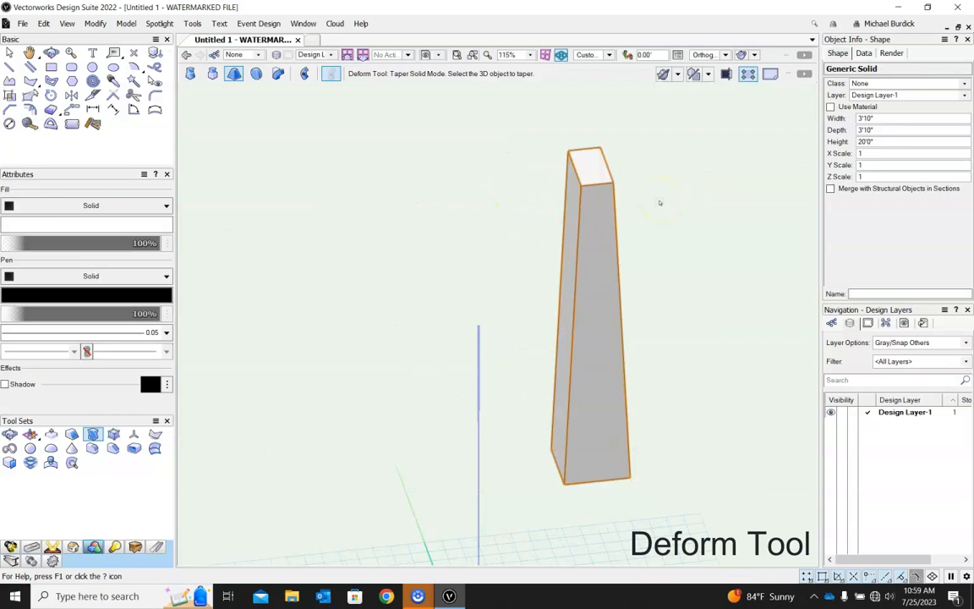
{"action": "scroll", "coordinate": [659, 203], "scroll_direction": "down", "scroll_amount": 5}
{"action": "key", "text": "ctrl+z"}
Bulge the column outward around its top face center with Bulge Solid mode, view it from another angle, and undo it.
{"action": "left_click", "coordinate": [256, 74]}
{"action": "left_click", "coordinate": [301, 74]}
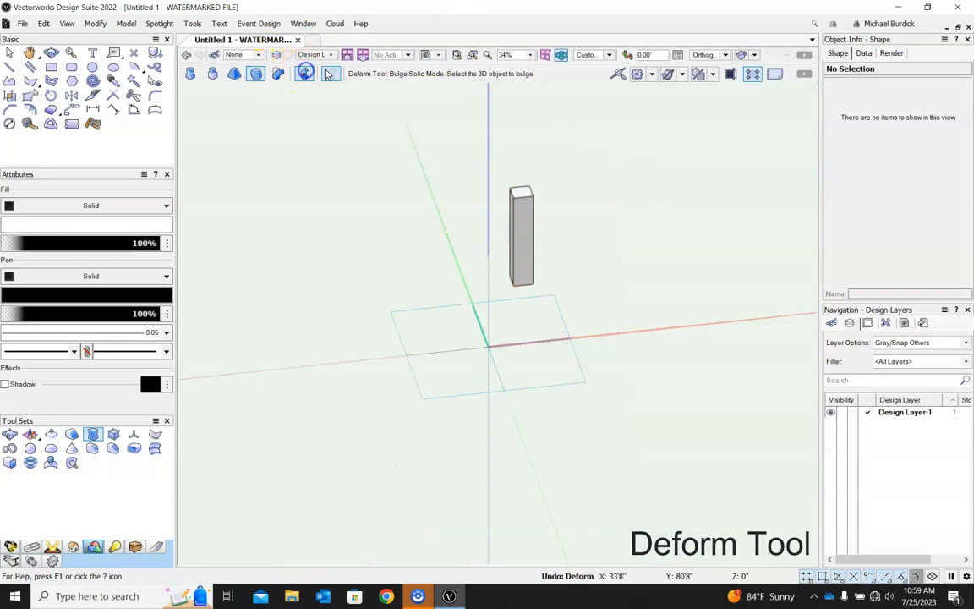
{"action": "scroll", "coordinate": [539, 178], "scroll_direction": "up", "scroll_amount": 6}
{"action": "left_click", "coordinate": [468, 238]}
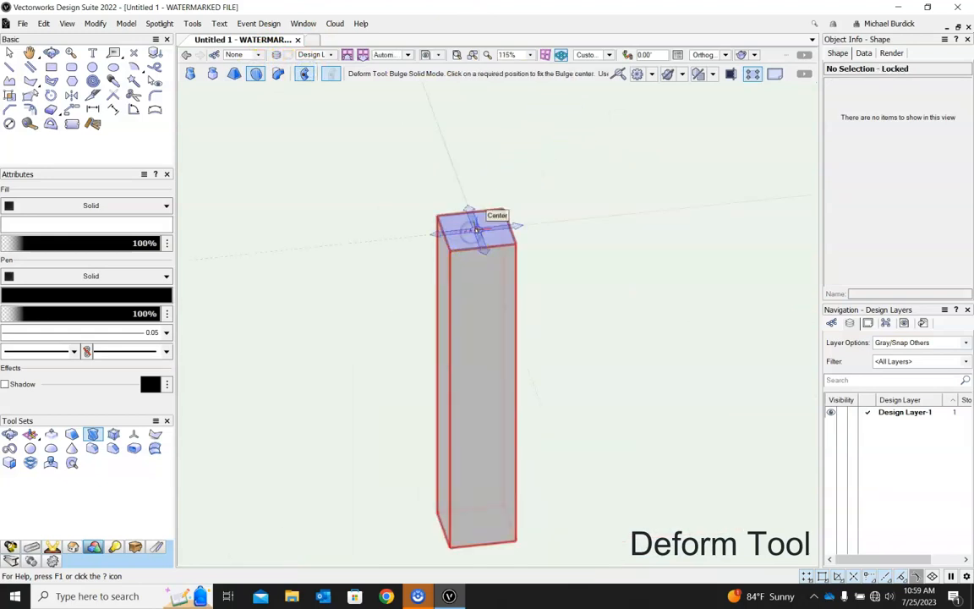
{"action": "left_click", "coordinate": [476, 230]}
{"action": "left_click", "coordinate": [597, 216]}
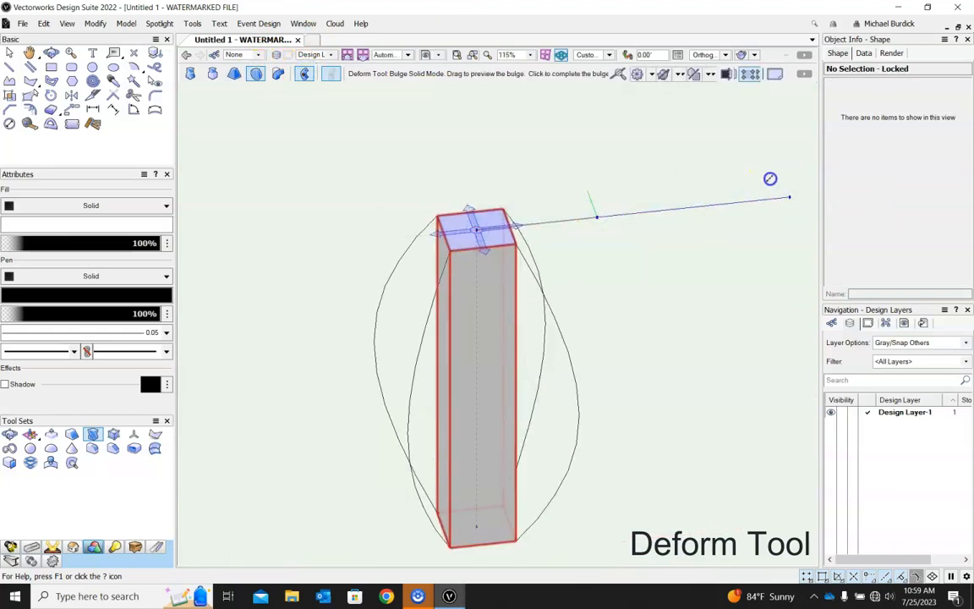
{"action": "left_click", "coordinate": [771, 178]}
{"action": "scroll", "coordinate": [594, 173], "scroll_direction": "down", "scroll_amount": 1}
{"action": "middle_click_drag", "start_coordinate": [650, 309], "coordinate": [685, 271], "text": "ctrl"}
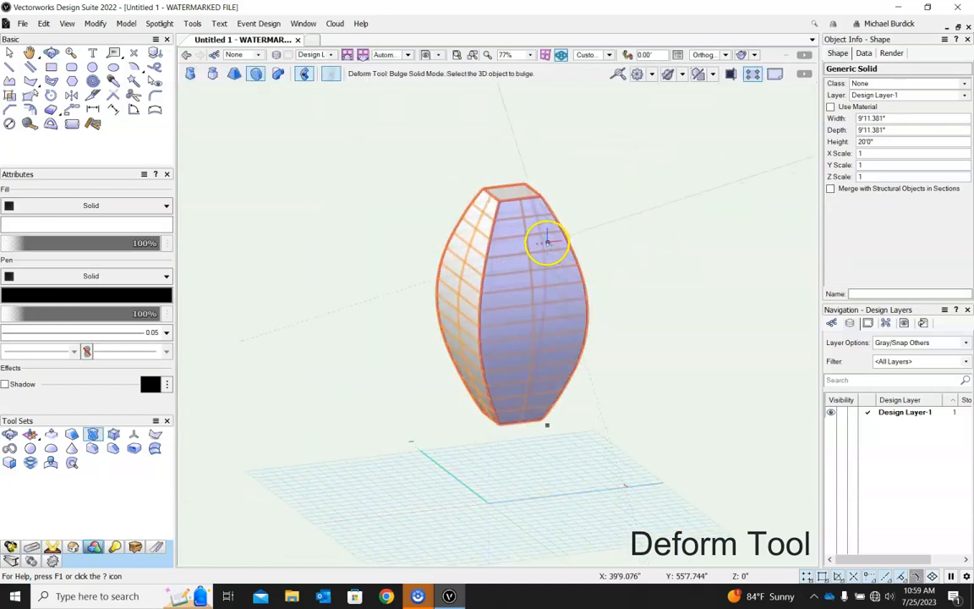
{"action": "key", "text": "ctrl+z"}
{"action": "key", "text": "ctrl+z"}
{"action": "key", "text": "ctrl+z"}
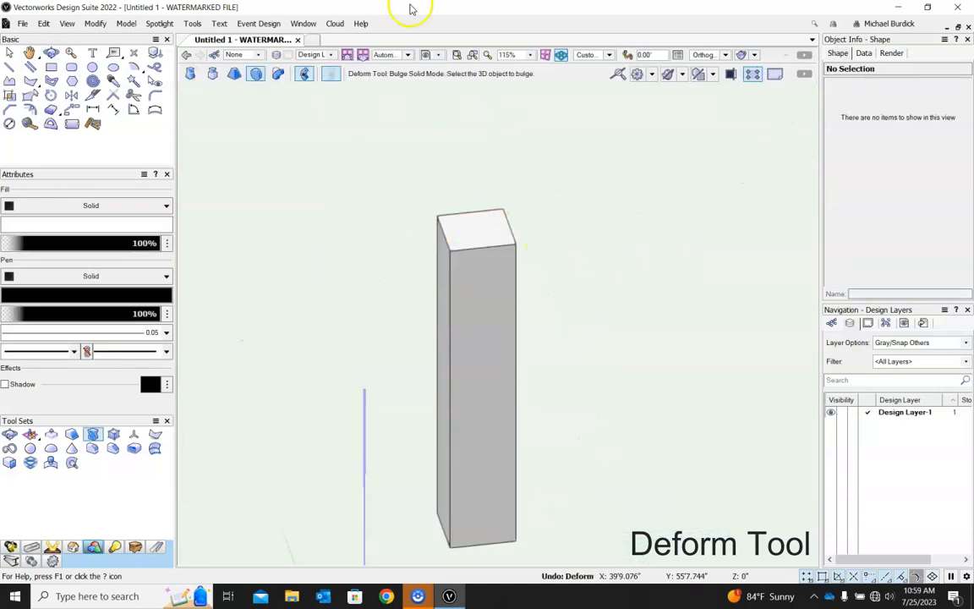
Bend the column about 47° around a point on its front face with a sideways spine in Bend Solid mode, and undo the bend.
{"action": "left_click", "coordinate": [279, 76]}
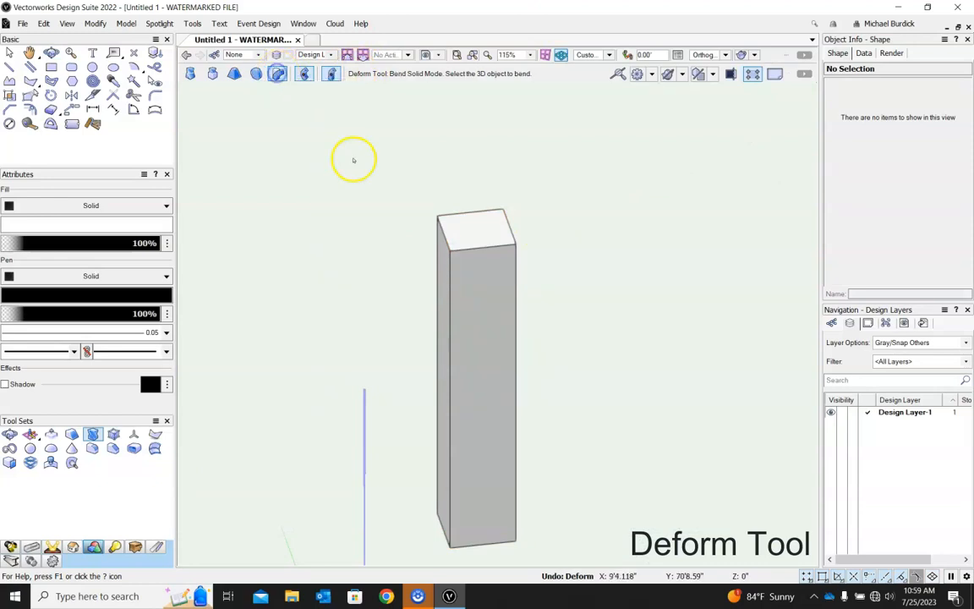
{"action": "scroll", "coordinate": [450, 114], "scroll_direction": "down", "scroll_amount": 5}
{"action": "middle_click_drag", "start_coordinate": [515, 191], "coordinate": [544, 240], "text": "ctrl"}
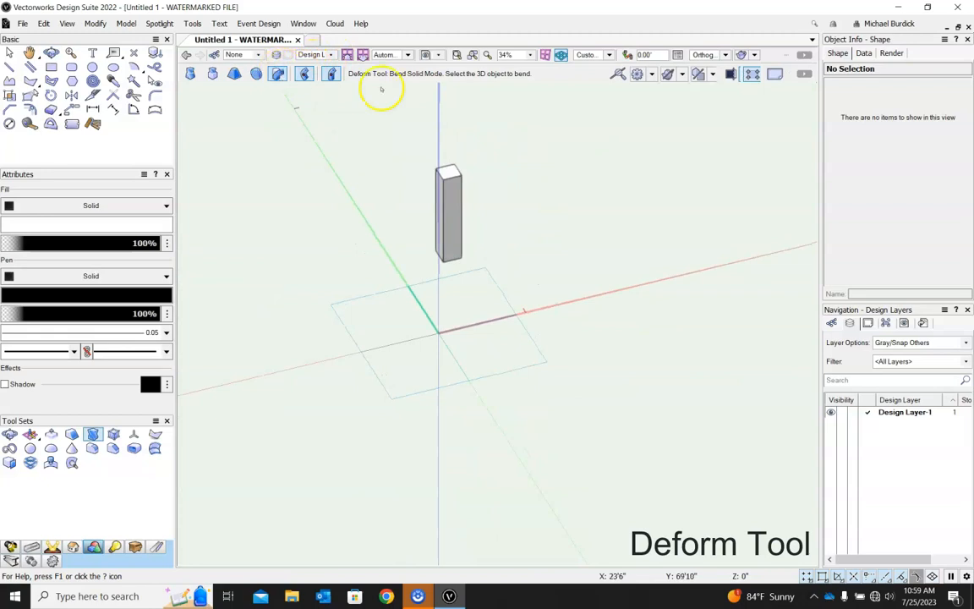
{"action": "scroll", "coordinate": [491, 191], "scroll_direction": "up", "scroll_amount": 4}
{"action": "left_click", "coordinate": [400, 261]}
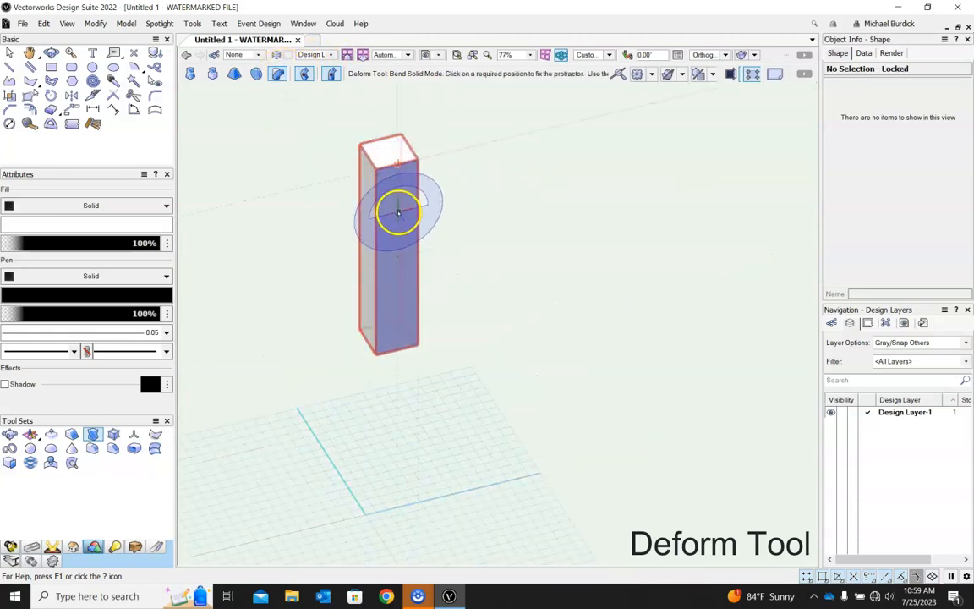
{"action": "left_click", "coordinate": [397, 218]}
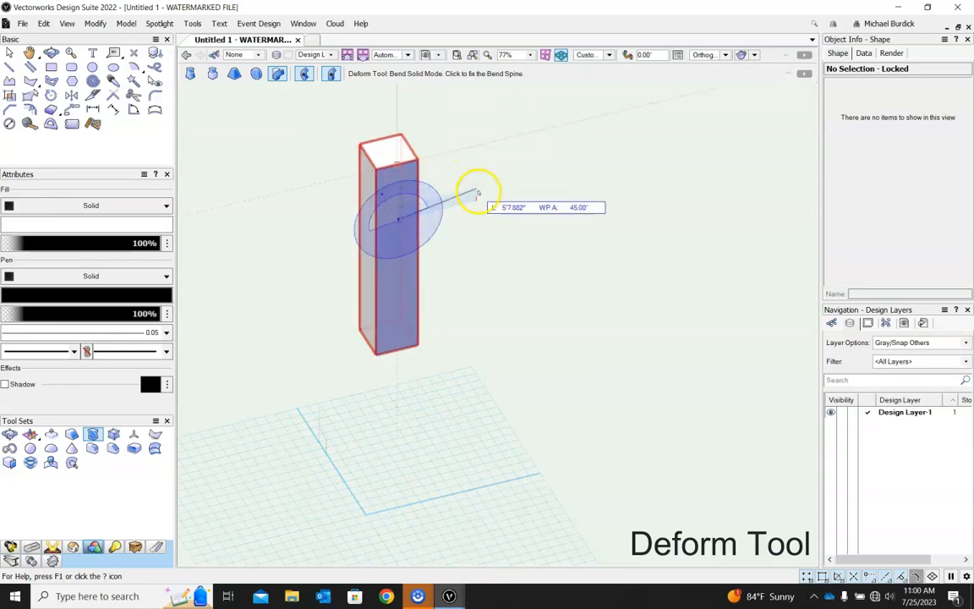
{"action": "left_click", "coordinate": [484, 195]}
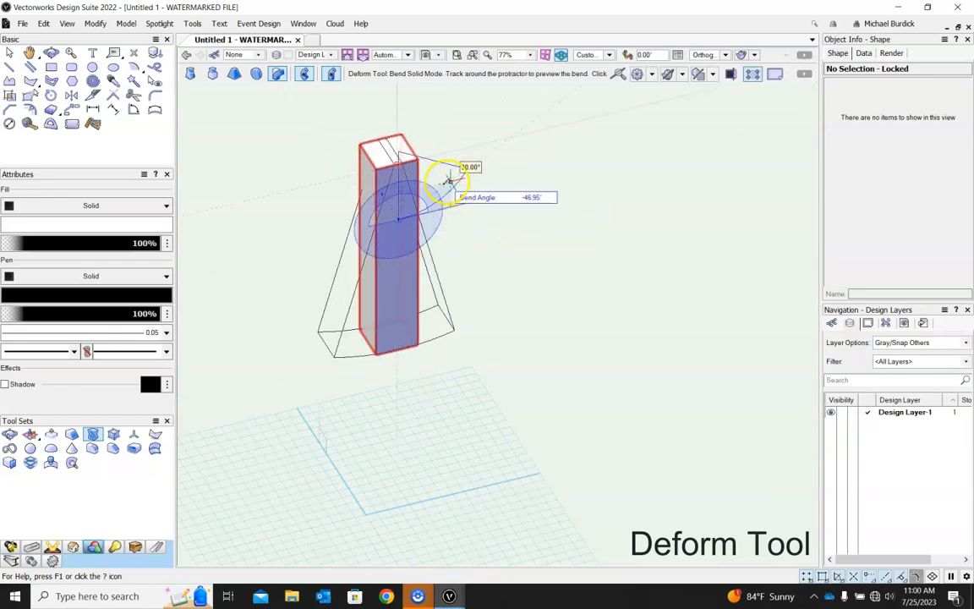
{"action": "left_click", "coordinate": [445, 180]}
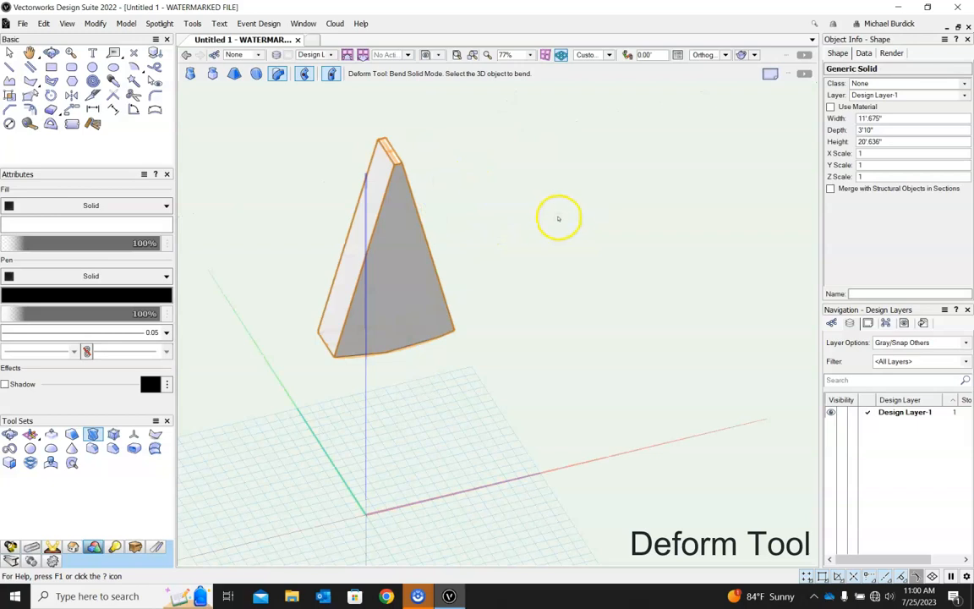
{"action": "key", "text": "ctrl+z"}
Bend the column into a hook around a point near the top of its front face with a vertical spine, and undo it.
{"action": "middle_click_drag", "start_coordinate": [463, 211], "coordinate": [427, 161], "text": "shift"}
{"action": "left_click", "coordinate": [429, 164]}
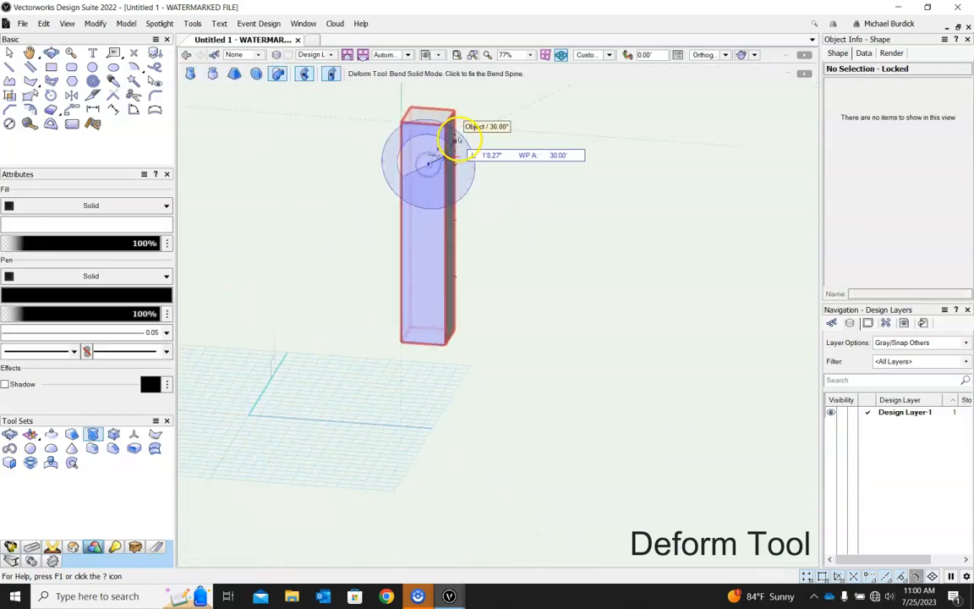
{"action": "left_click", "coordinate": [429, 124]}
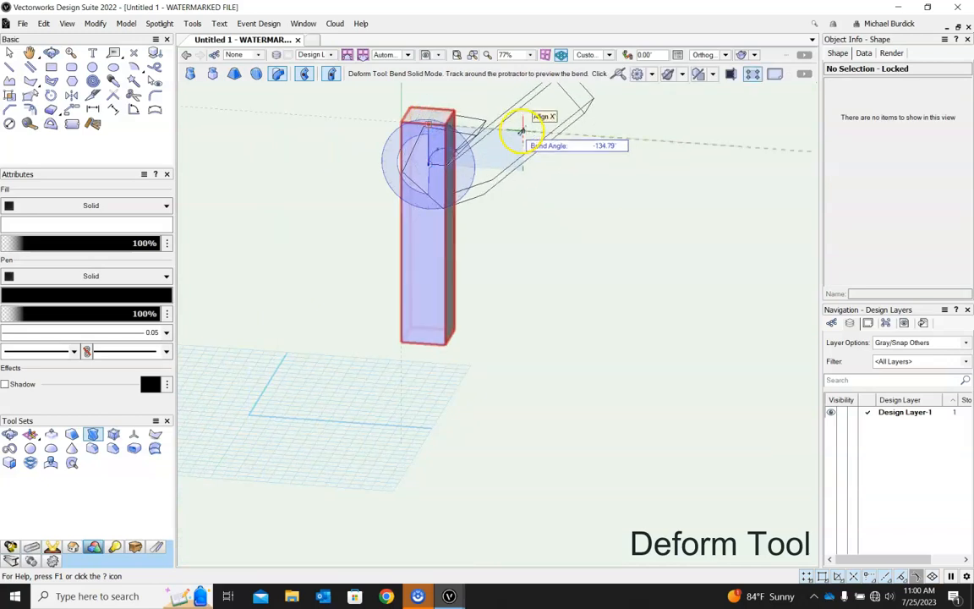
{"action": "left_click", "coordinate": [479, 115]}
{"action": "middle_click_drag", "start_coordinate": [682, 246], "coordinate": [697, 206], "text": "shift"}
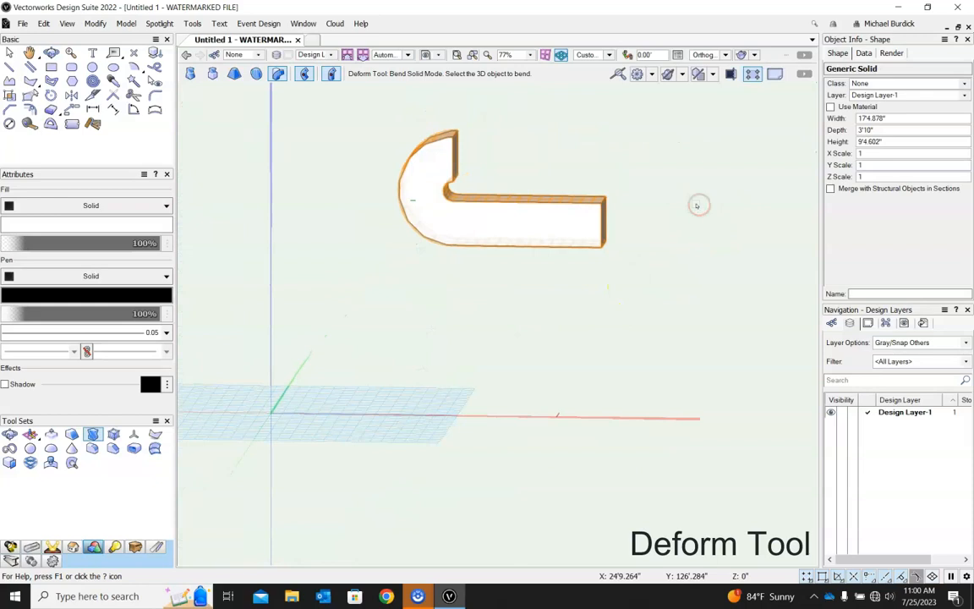
{"action": "key", "text": "ctrl+z"}
{"action": "key", "text": "ctrl+z"}
{"action": "key", "text": "ctrl+z"}
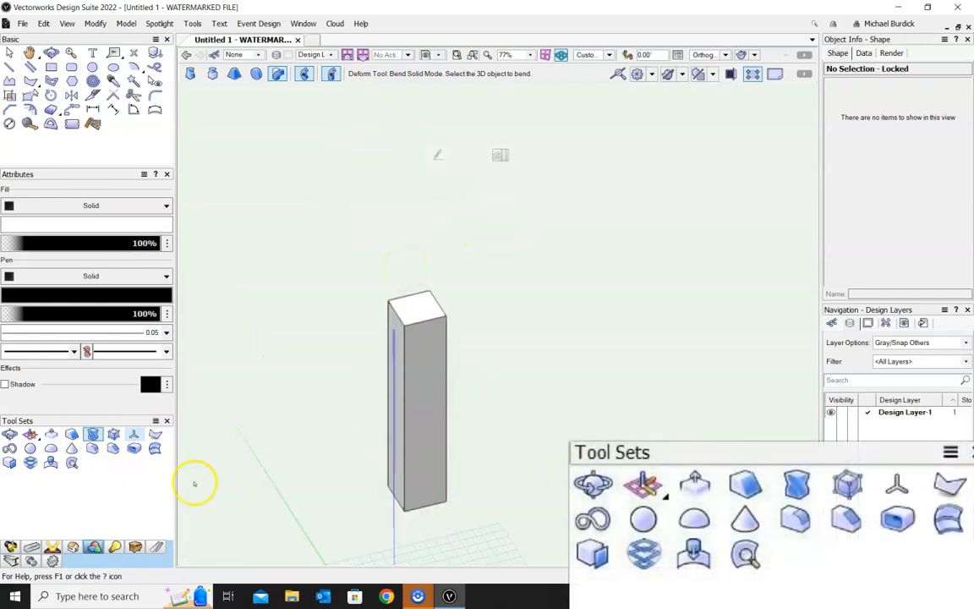
Create a sphere with a 4' radius in the empty space beside the column, using the Sphere tool's Radius mode.
{"action": "left_click", "coordinate": [71, 449]}
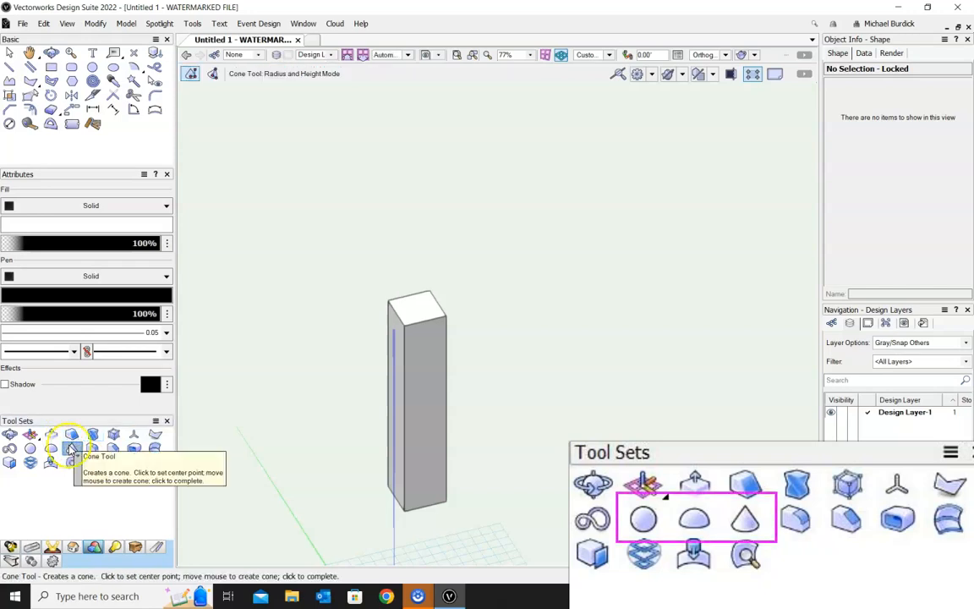
{"action": "left_click", "coordinate": [51, 449]}
{"action": "left_click", "coordinate": [31, 448]}
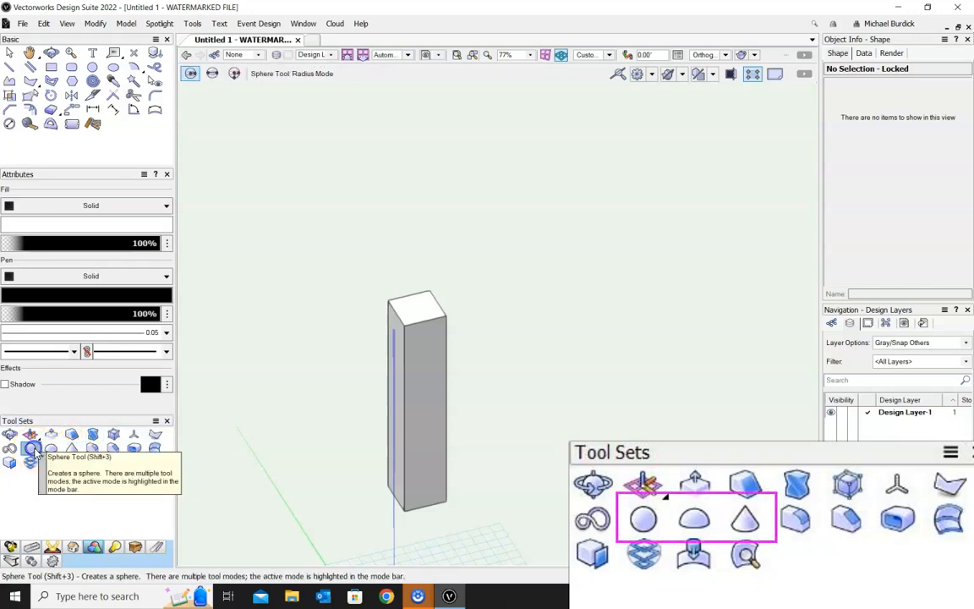
{"action": "scroll", "coordinate": [320, 412], "scroll_direction": "down", "scroll_amount": 2}
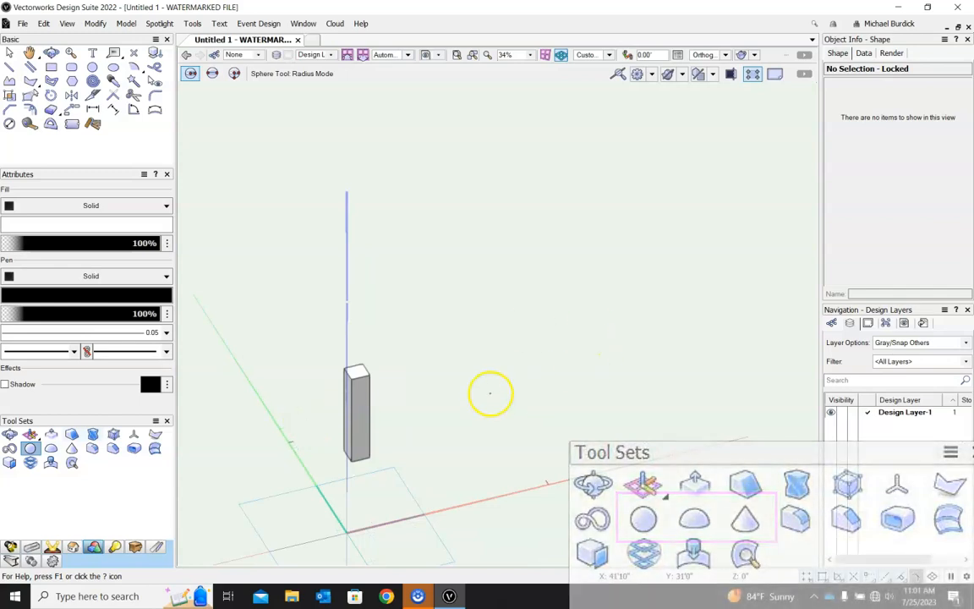
{"action": "scroll", "coordinate": [501, 394], "scroll_direction": "up", "scroll_amount": 2}
{"action": "left_click", "coordinate": [435, 396]}
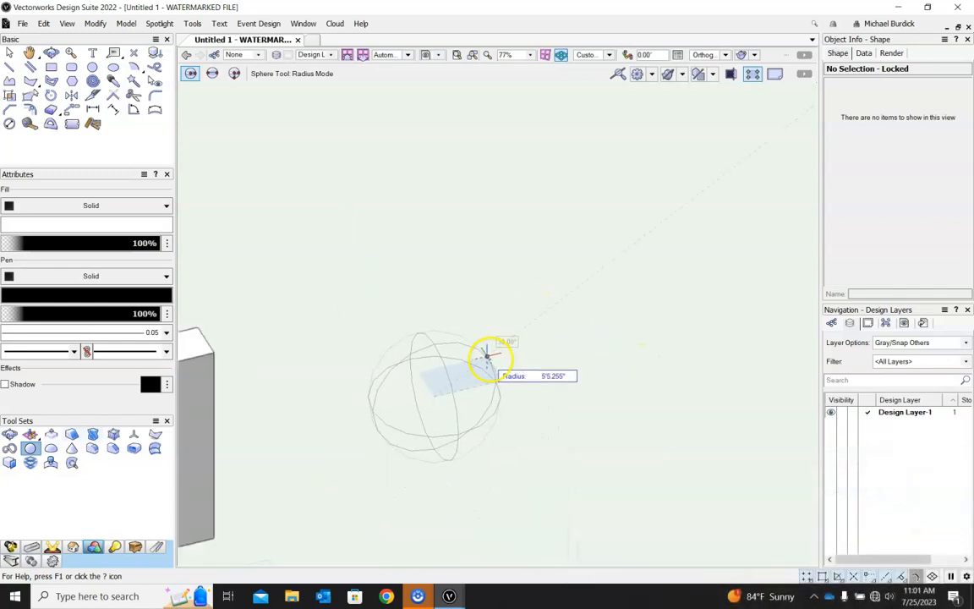
{"action": "key", "text": "Tab"}
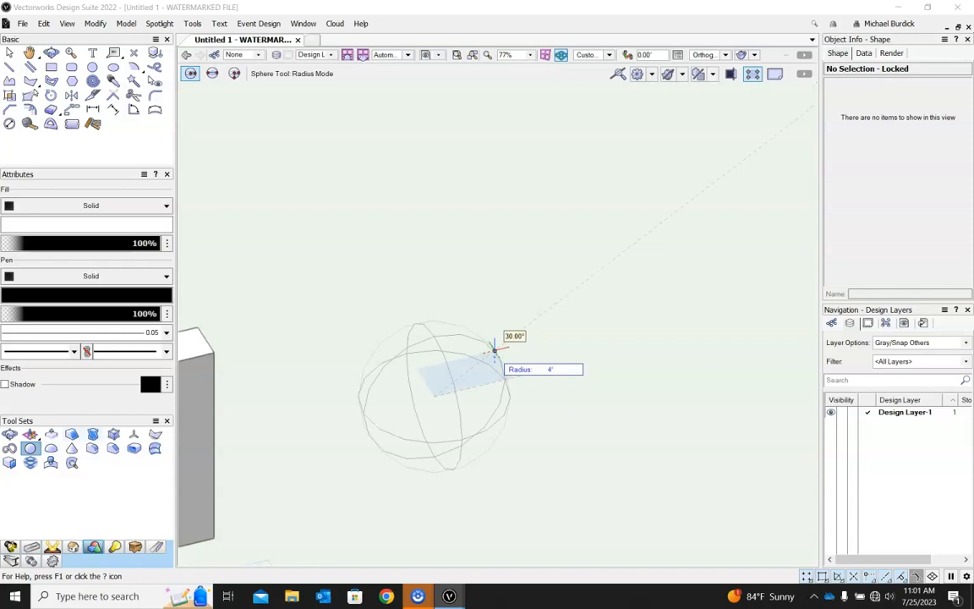
{"action": "type", "text": "4'"}
{"action": "key", "text": "Return"}
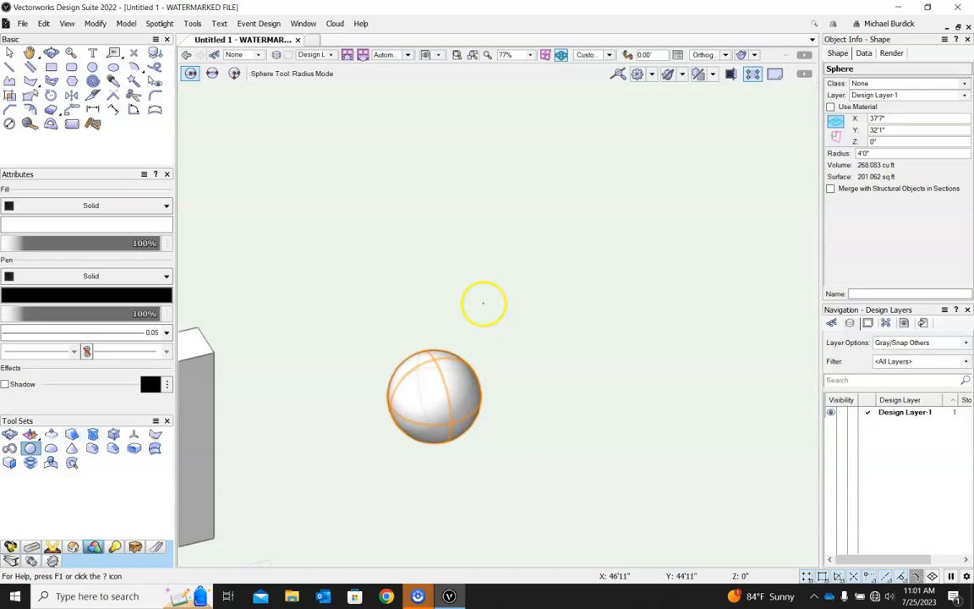
Place the base of a cone with a 4' radius in the empty space beside the sphere, using the Cone tool's Radius and Height Mode.
{"action": "left_click", "coordinate": [71, 448]}
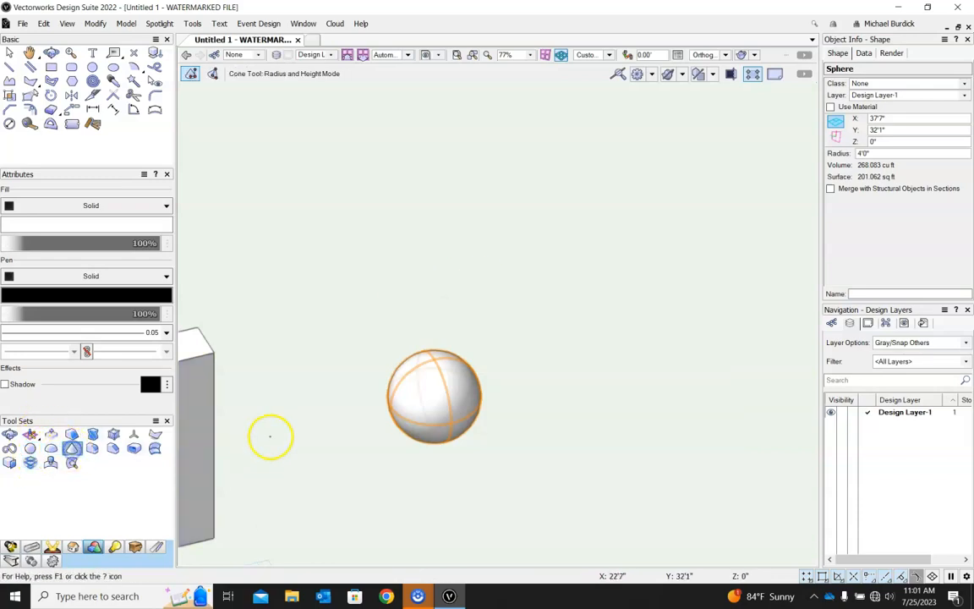
{"action": "scroll", "coordinate": [264, 432], "scroll_direction": "down", "scroll_amount": 2}
{"action": "scroll", "coordinate": [494, 473], "scroll_direction": "up", "scroll_amount": 1}
{"action": "left_click", "coordinate": [483, 499]}
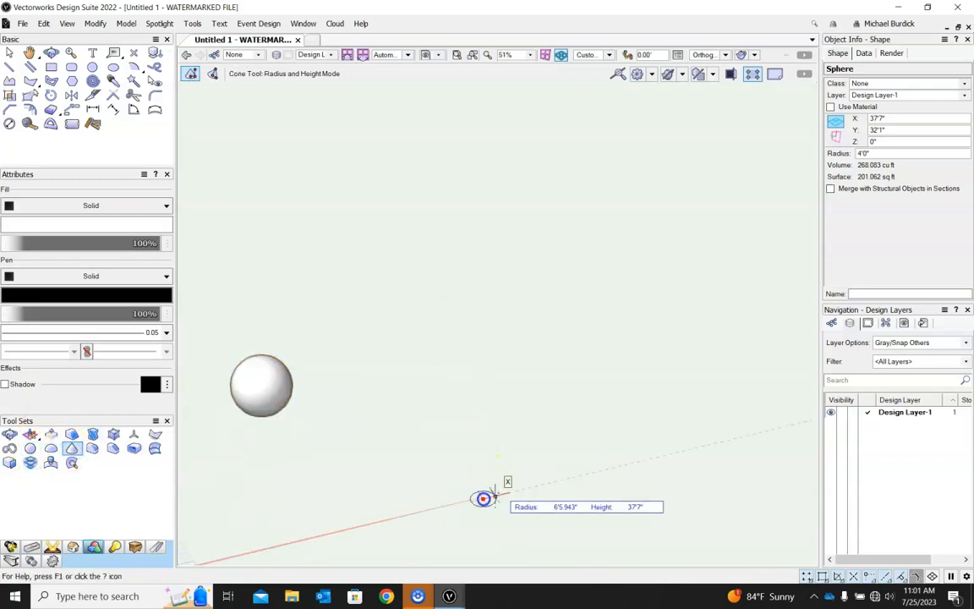
{"action": "left_click", "coordinate": [517, 470]}
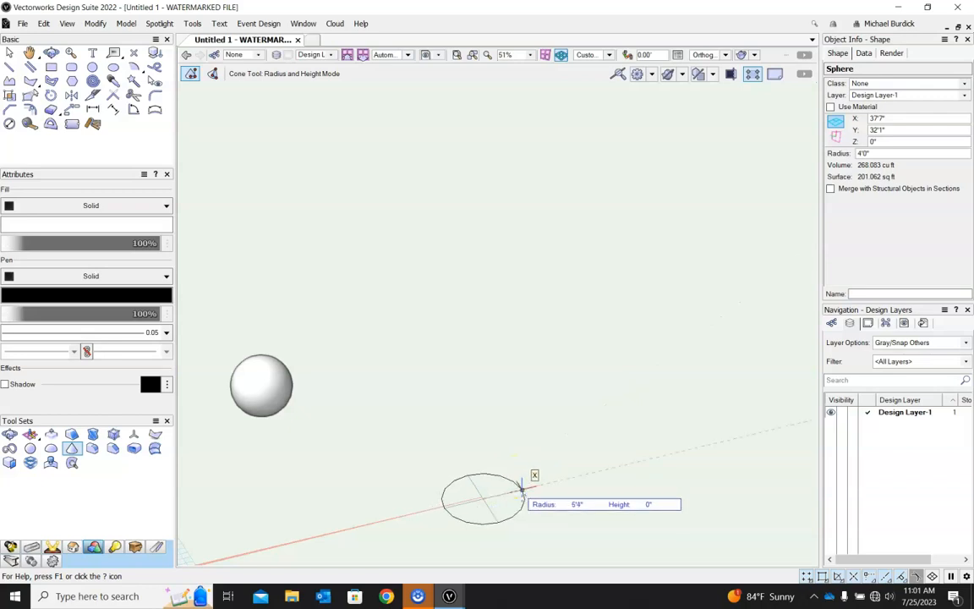
{"action": "key", "text": "Tab"}
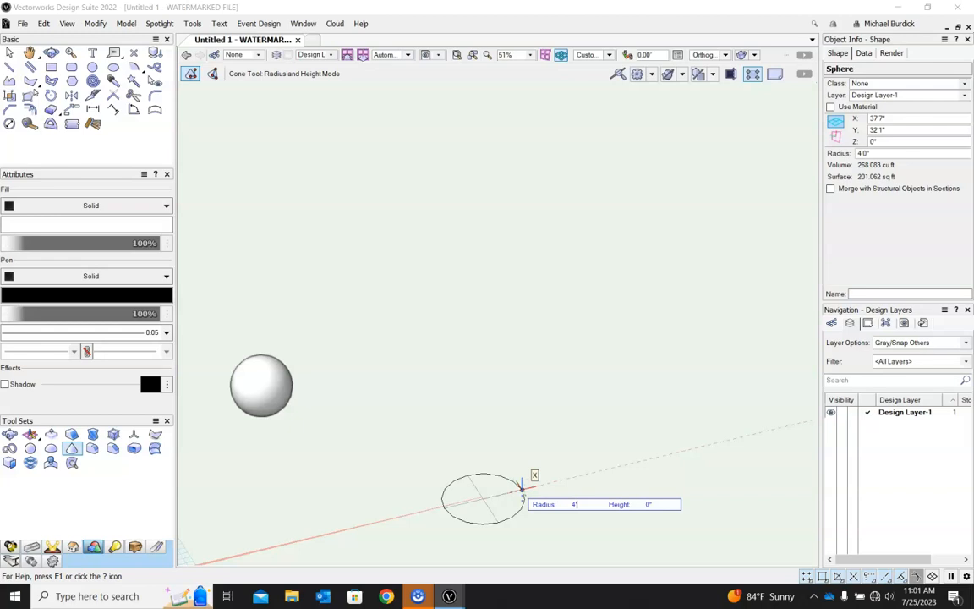
{"action": "key", "text": "Tab"}
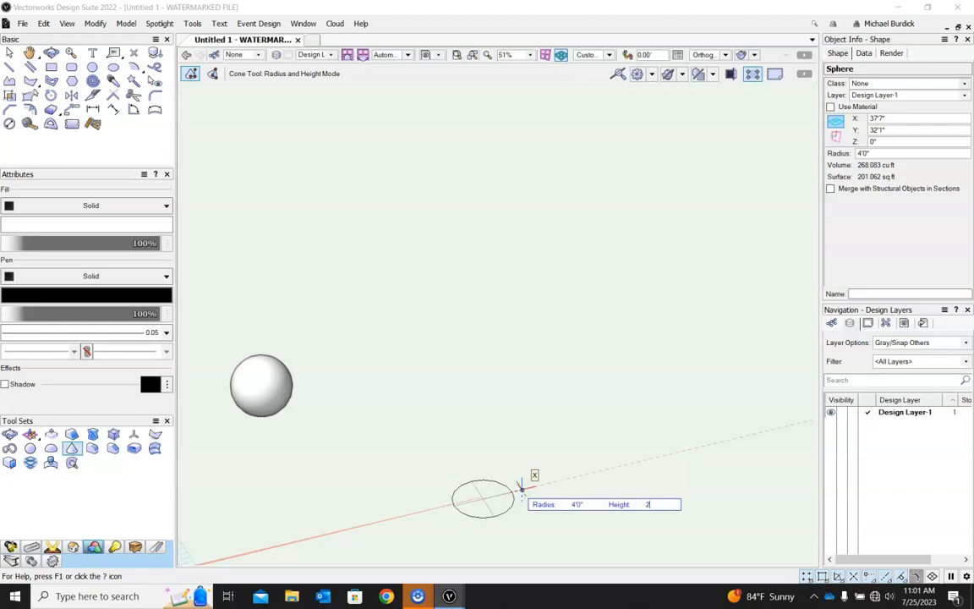
{"action": "type", "text": "20"}
{"action": "key", "text": "Tab"}
{"action": "left_click", "coordinate": [521, 490]}
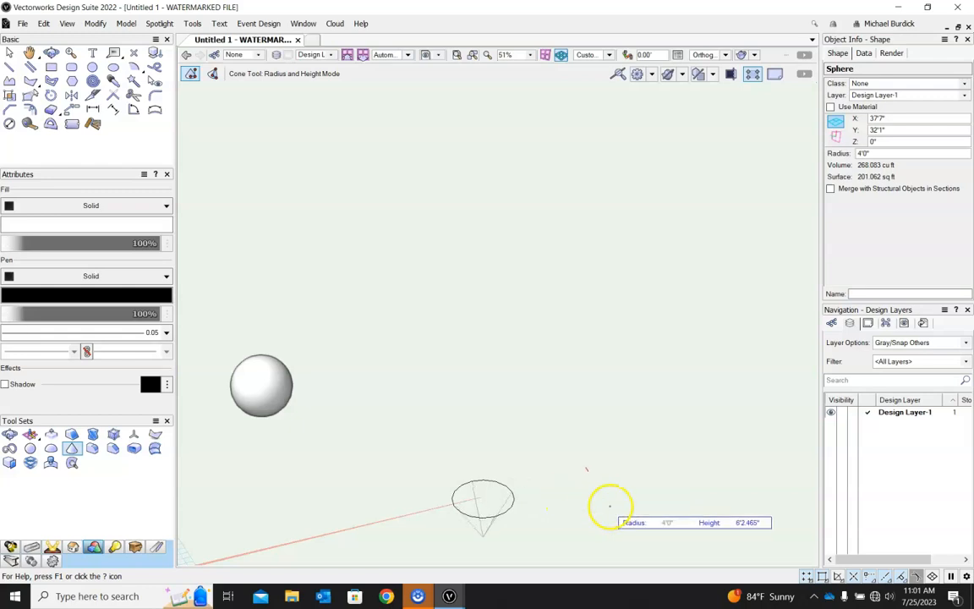
Give the cone an upward height of 20' to complete it, and view it together with the column and sphere.
{"action": "key", "text": "Tab"}
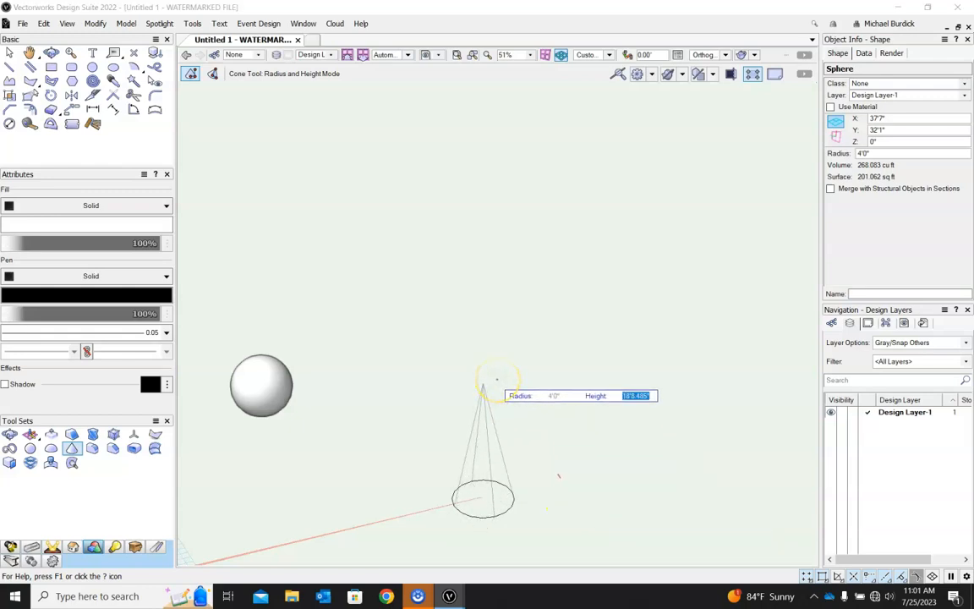
{"action": "type", "text": "20'0"}
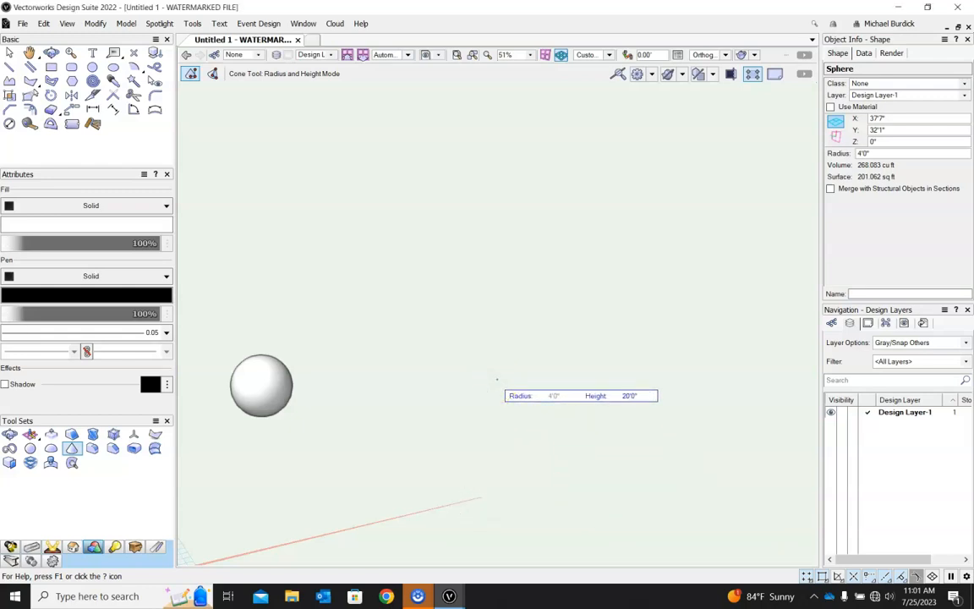
{"action": "key", "text": "Return"}
{"action": "middle_click_drag", "start_coordinate": [496, 379], "coordinate": [390, 328], "text": "ctrl"}
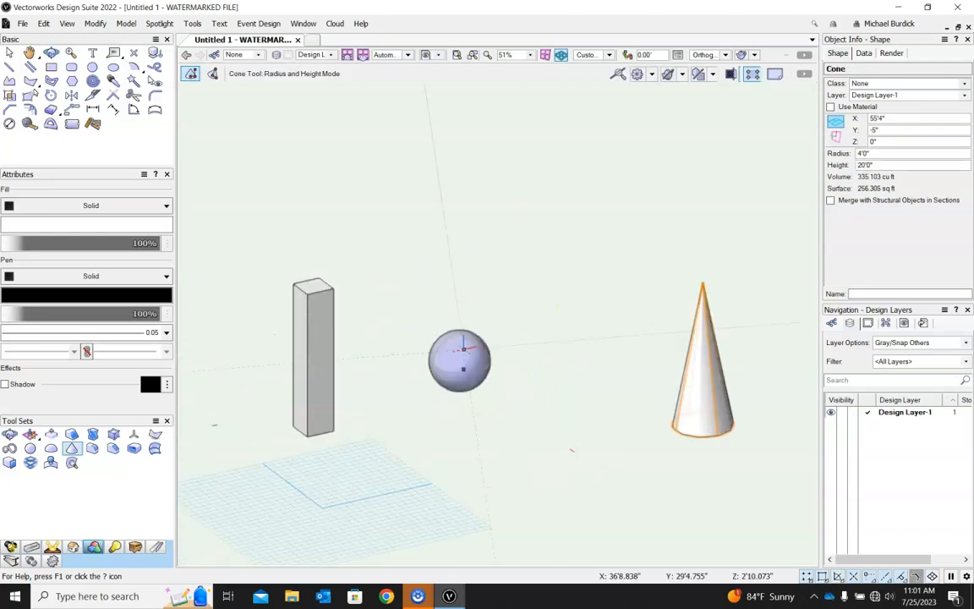